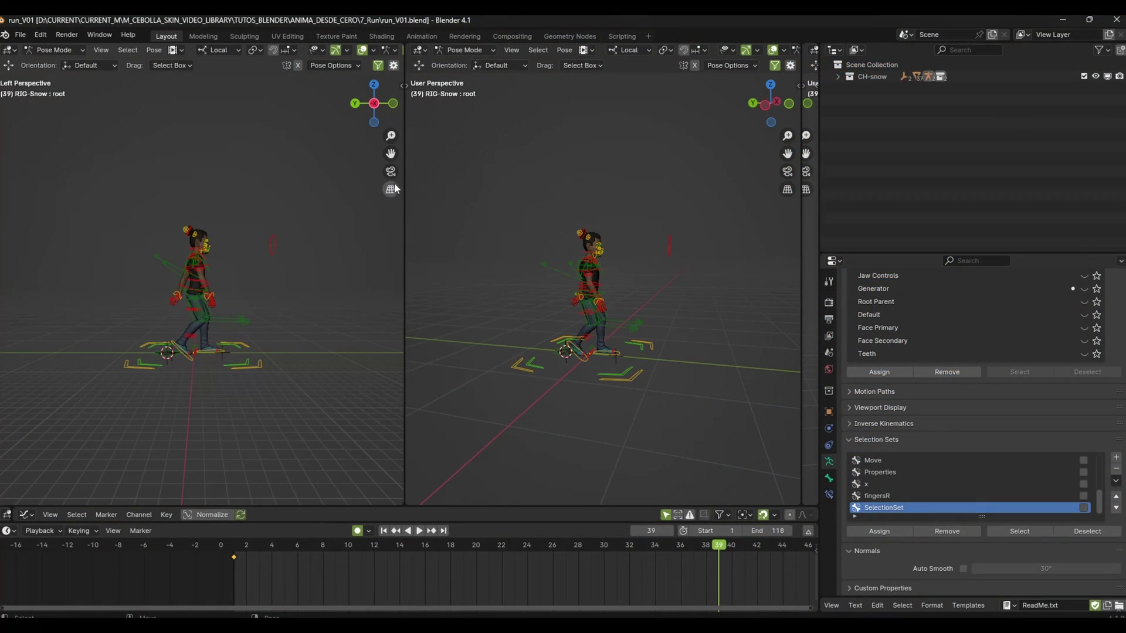
Split the left viewport into two stacked areas and make the upper one an Image Editor
scroll(328, 242, "up", 4)
scroll(288, 182, "down", 2)
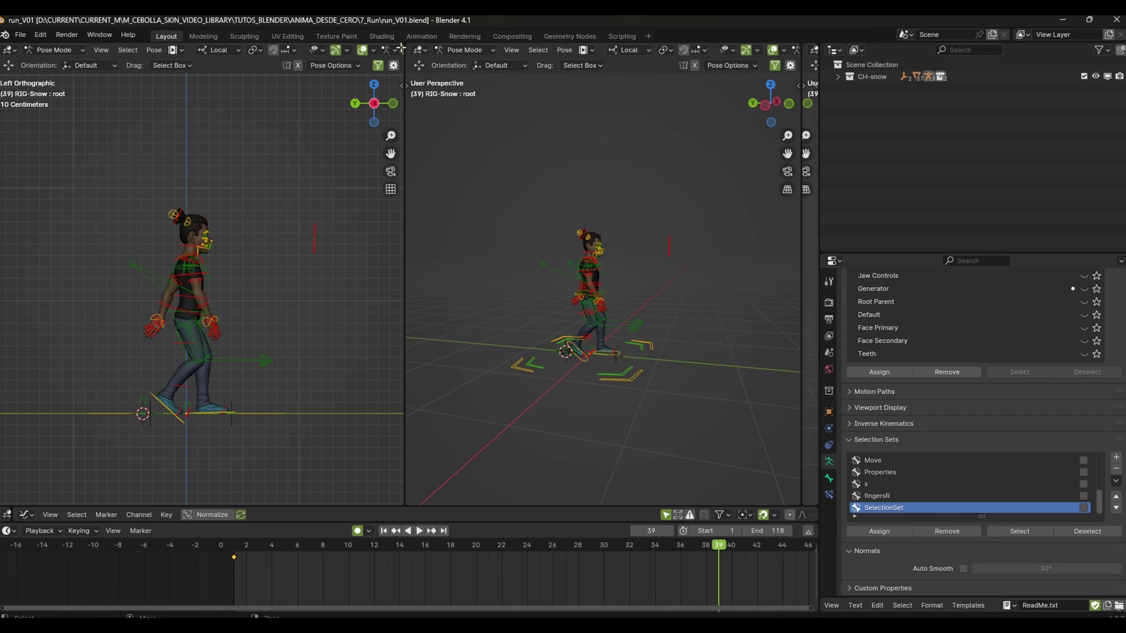
left_click_drag(401, 48, 352, 193)
left_click(9, 49)
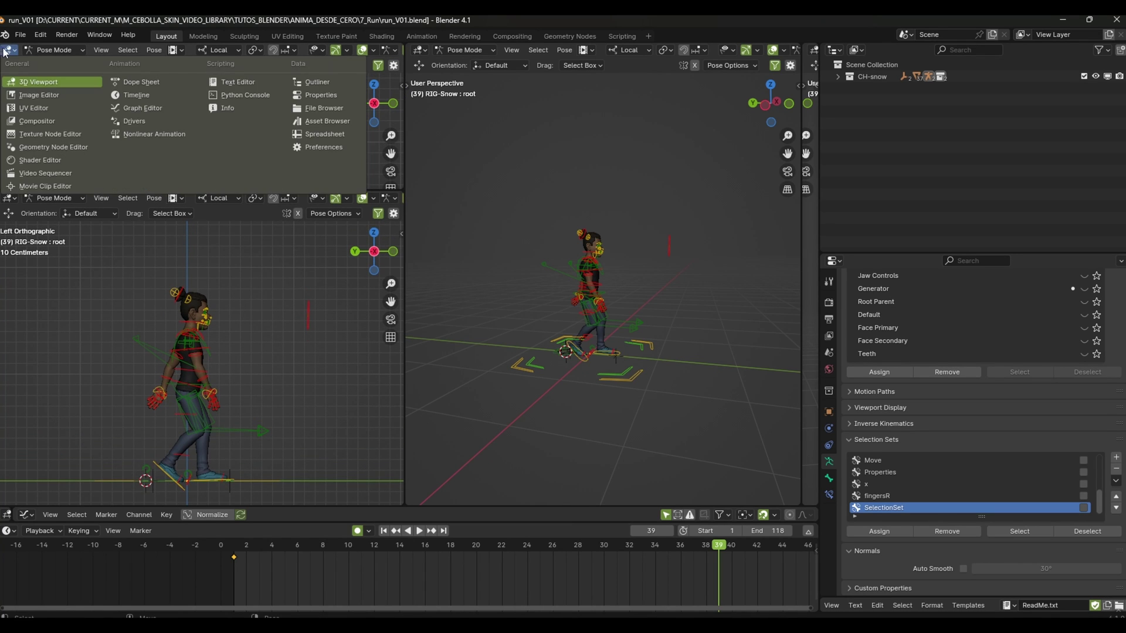
left_click(75, 94)
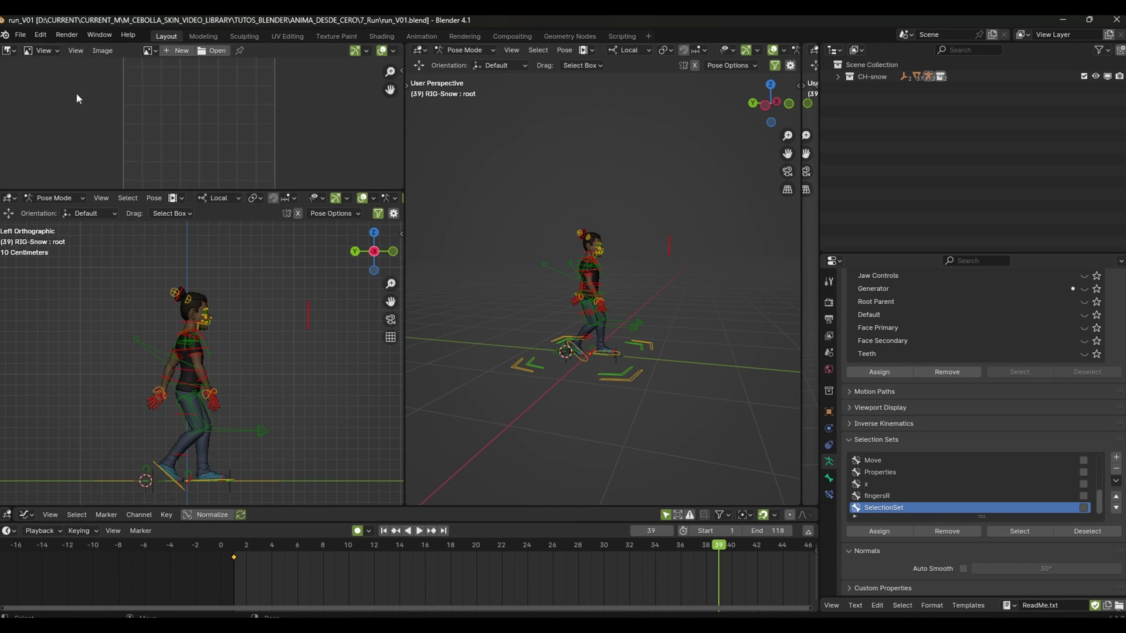
Dismiss the empty Open dialog and list the file's existing images
left_click(225, 51)
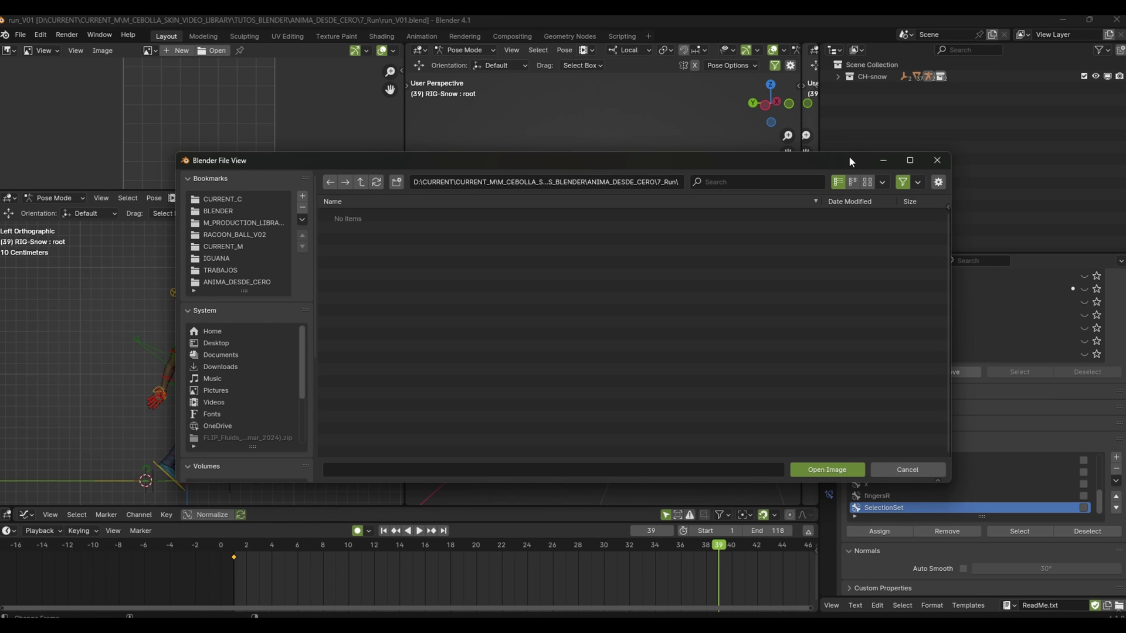
left_click(937, 160)
left_click(151, 50)
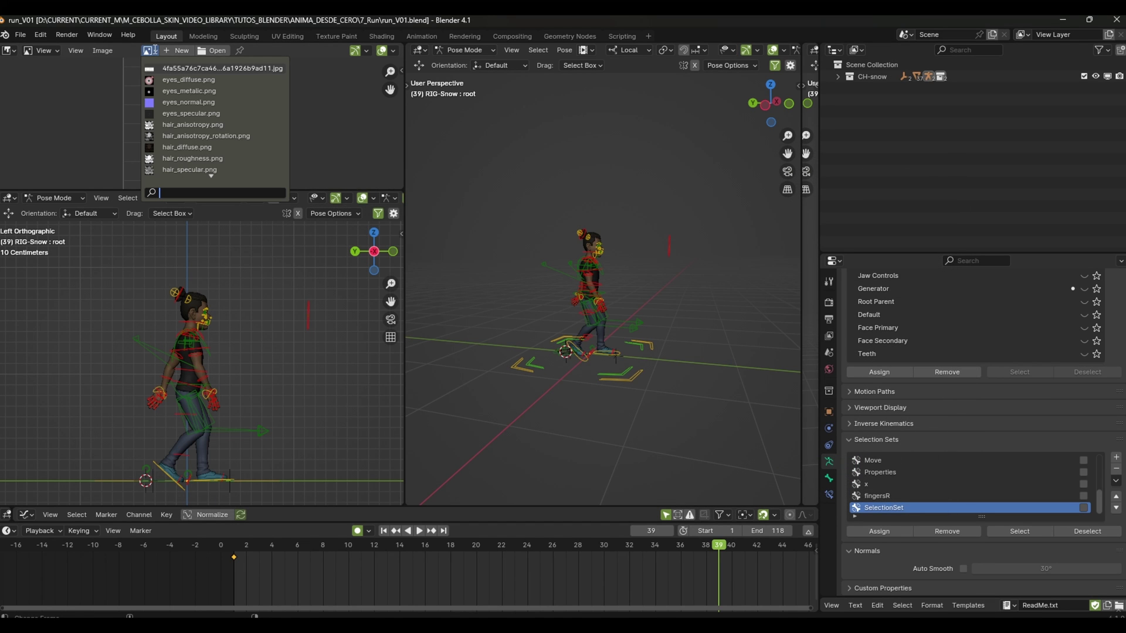
Load the run-cycle sketch, enlarge and frame it, and make the Timeline slightly taller
left_click(197, 68)
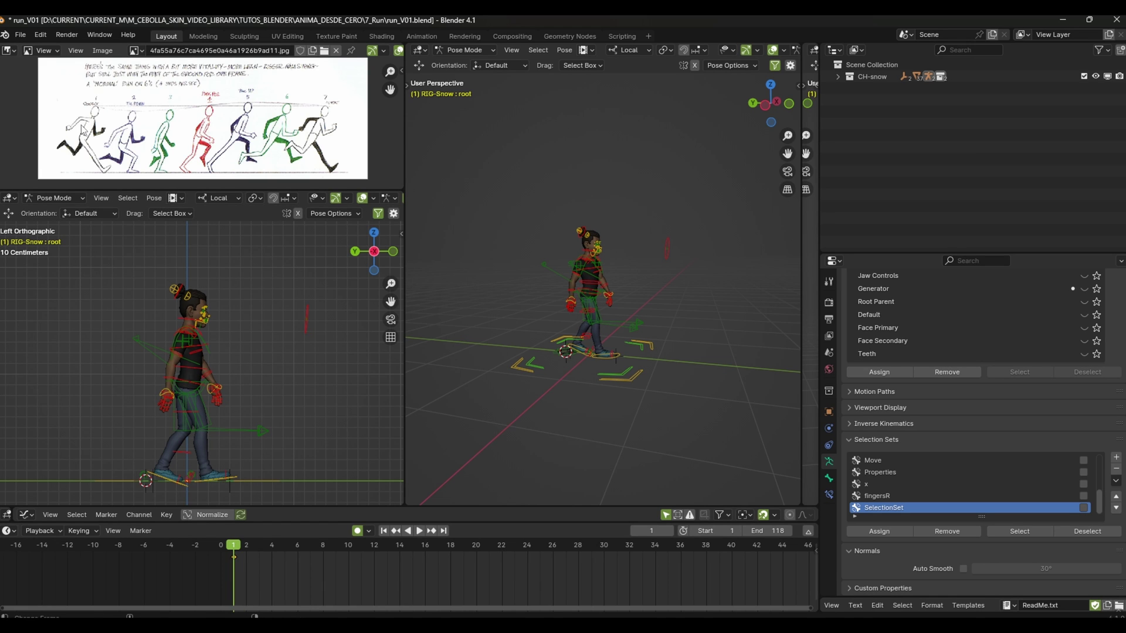
left_click_drag(252, 194, 252, 290)
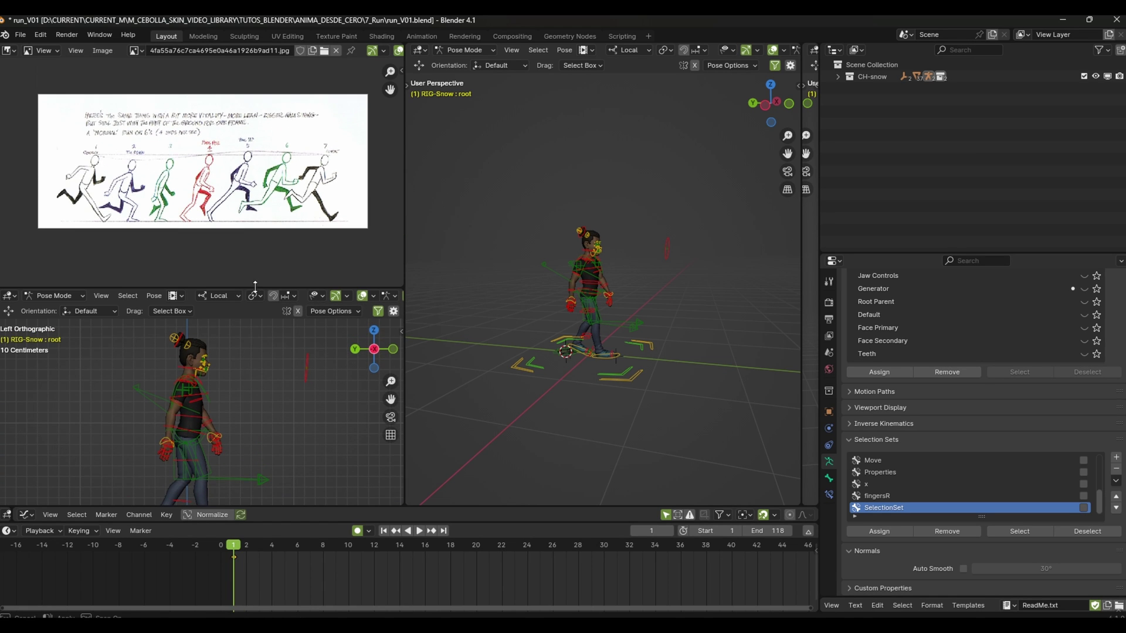
mouse_move(243, 222)
middle_mouse_down()
mouse_move(275, 223)
mouse_move(225, 213)
middle_mouse_up()
scroll(274, 219, "up", 1)
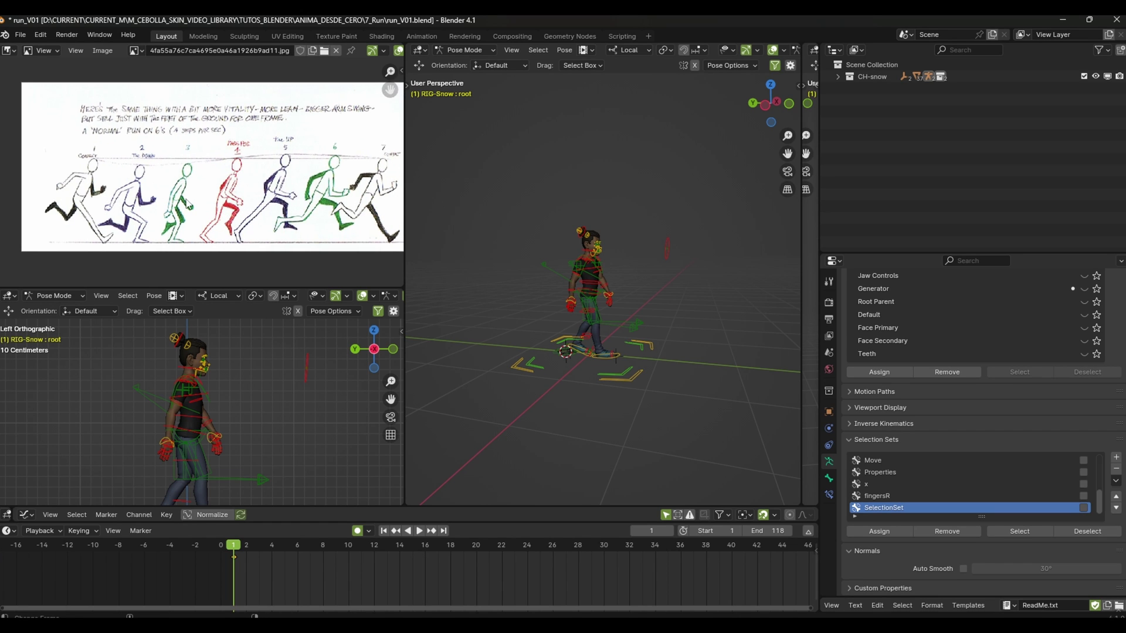
middle_click_drag(298, 210, 282, 208)
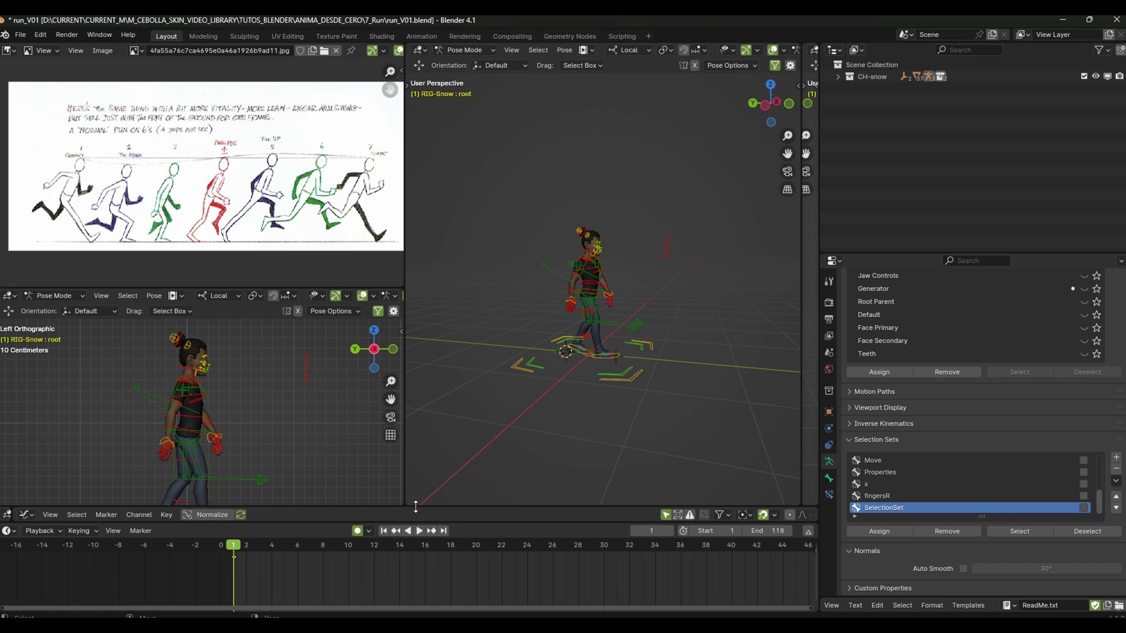
left_click_drag(414, 508, 420, 485)
Pose the feet by rolling the right foot and moving the left foot IK control
scroll(176, 381, "up", 4)
left_click(187, 437)
key("r")
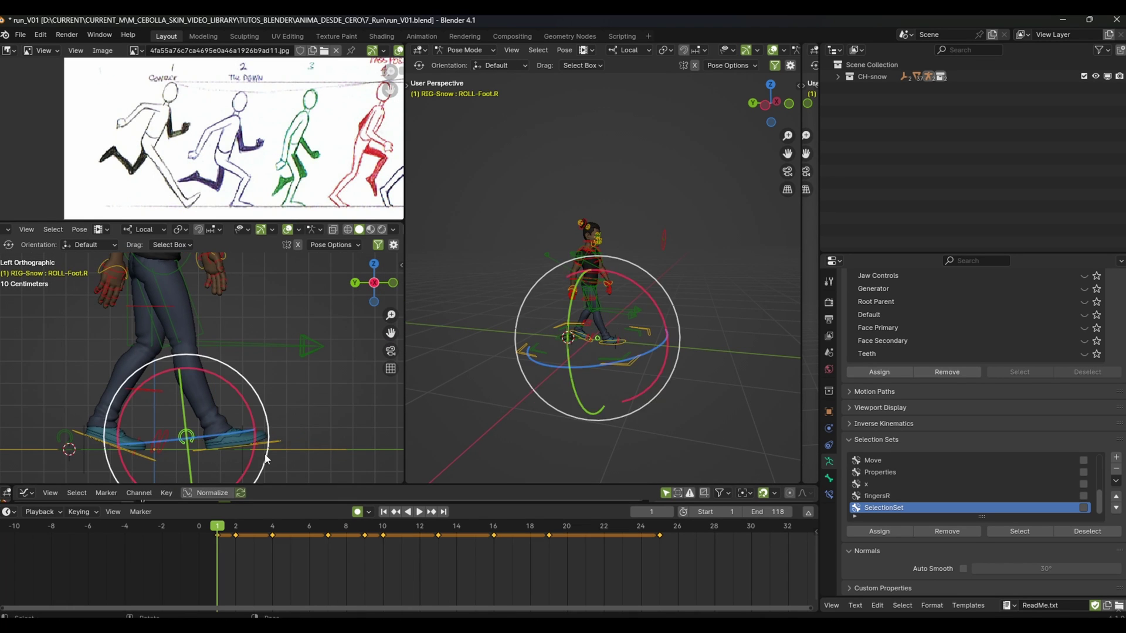
left_click(201, 320)
scroll(562, 326, "up", 3)
middle_click_drag(562, 326, 586, 316)
left_click(126, 444)
key("g")
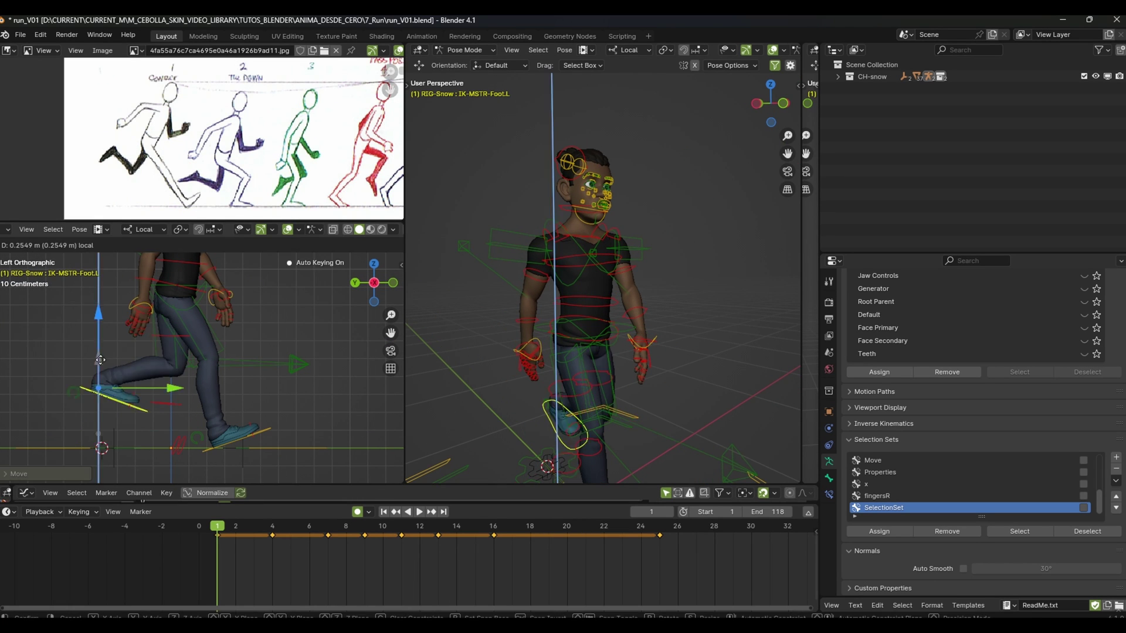
left_click(268, 437)
Rotate the spine using the torso and chest controls
middle_click_drag(147, 371, 144, 410, "shift")
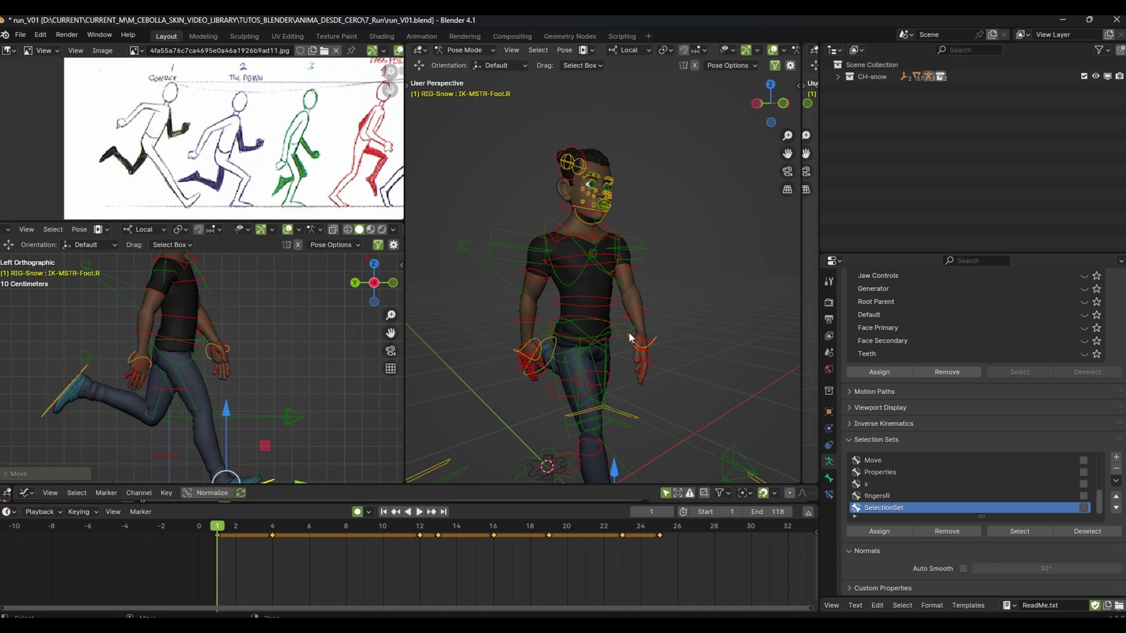
left_click(171, 340)
left_click(187, 291)
key("r")
middle_click_drag(587, 293, 540, 273)
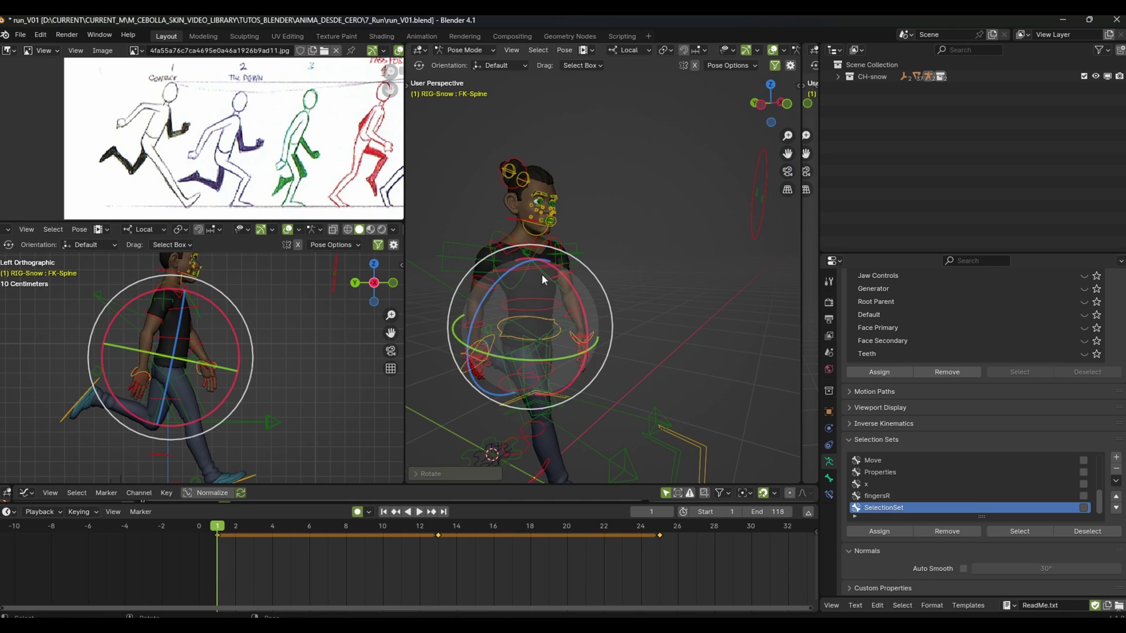
left_click(828, 302)
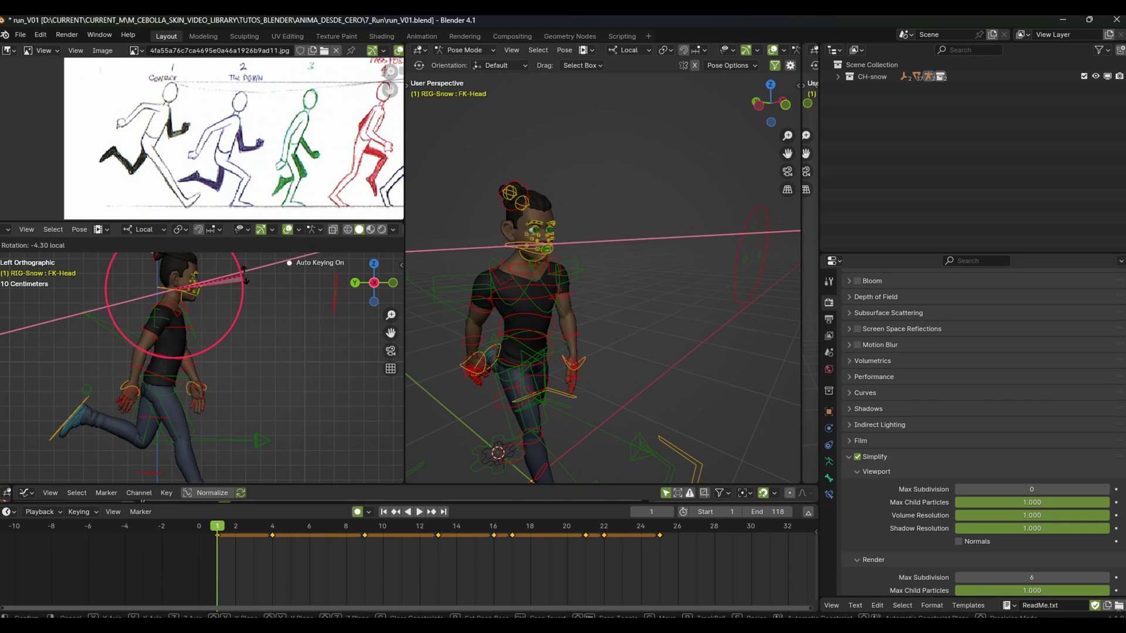
Rotate the right shoulder and wrist, and the left shoulder
left_click(179, 308)
mouse_move(528, 323)
middle_mouse_down()
mouse_move(488, 329)
mouse_move(583, 254)
middle_mouse_up()
key("r")
key("r")
left_click(488, 359)
left_click(556, 253)
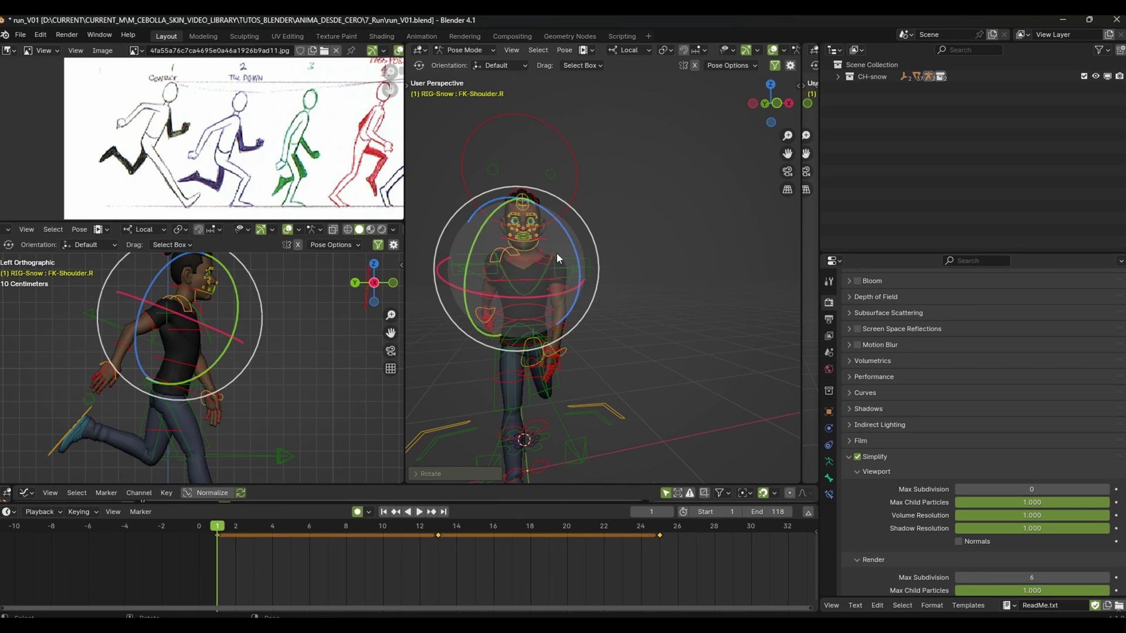
key("r")
key("r")
left_click(569, 283)
Rotate the left wrist and left upper arm into the running pose
left_click(222, 384)
key("r")
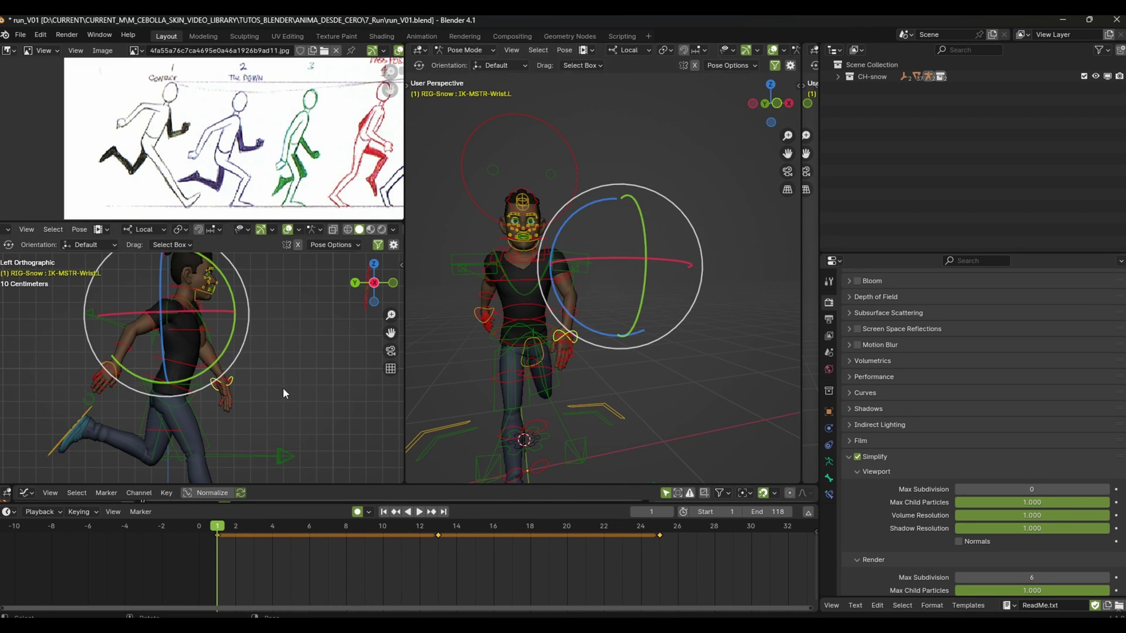
left_click(287, 334)
left_click(572, 252)
key("r")
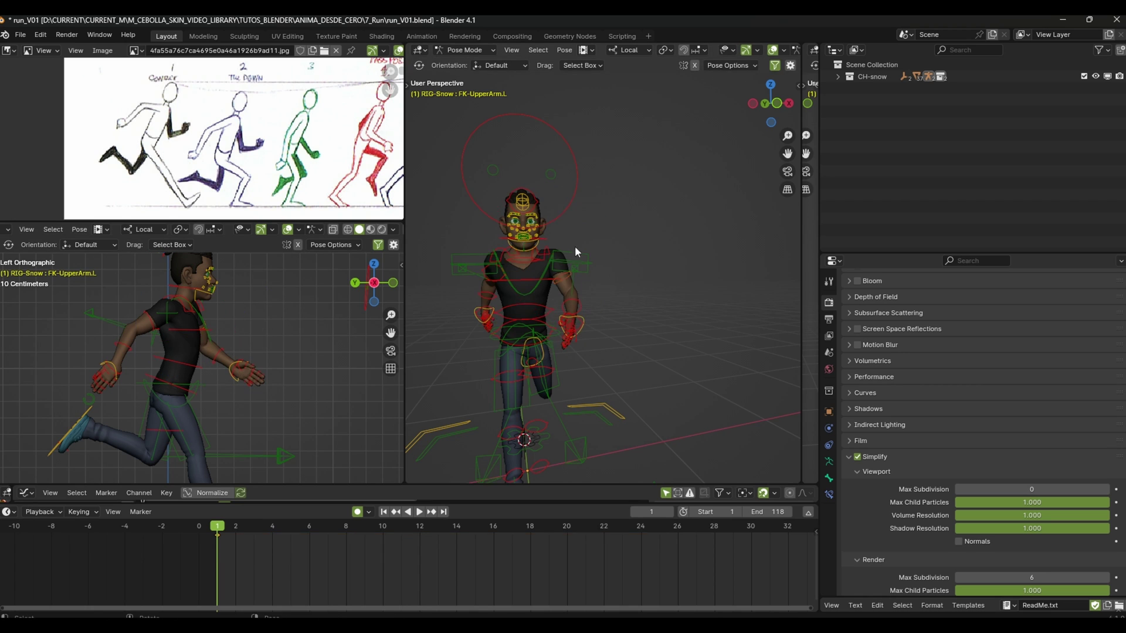
left_click(599, 201)
Adjust the torso rotation and rotate the left forearm
left_click(586, 275)
key("r")
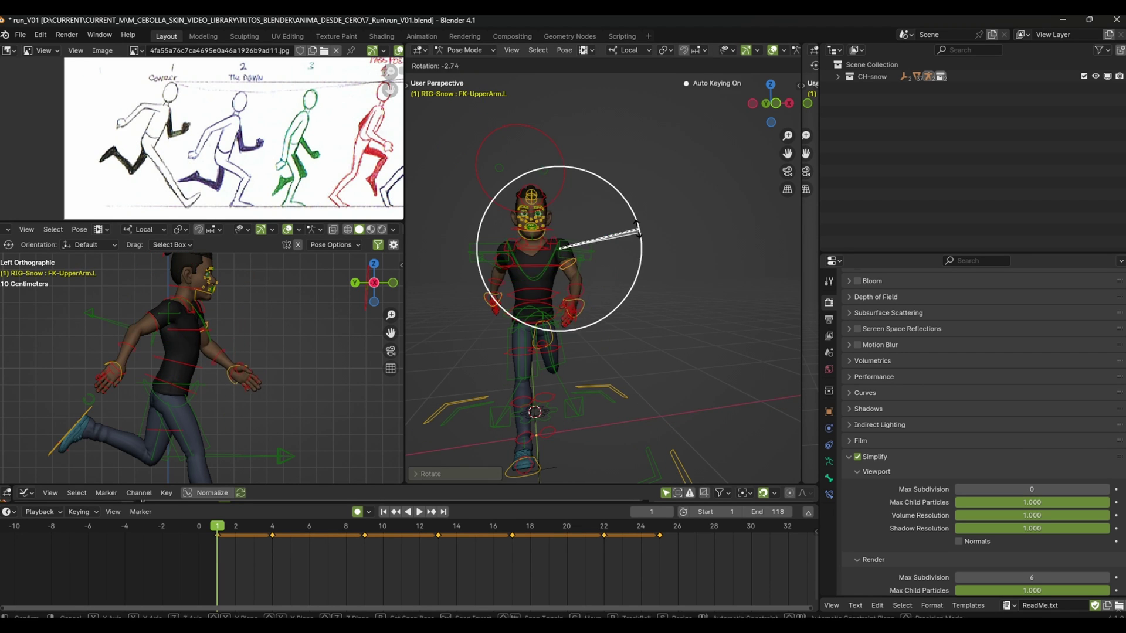
key("r")
key("r")
left_click(558, 268)
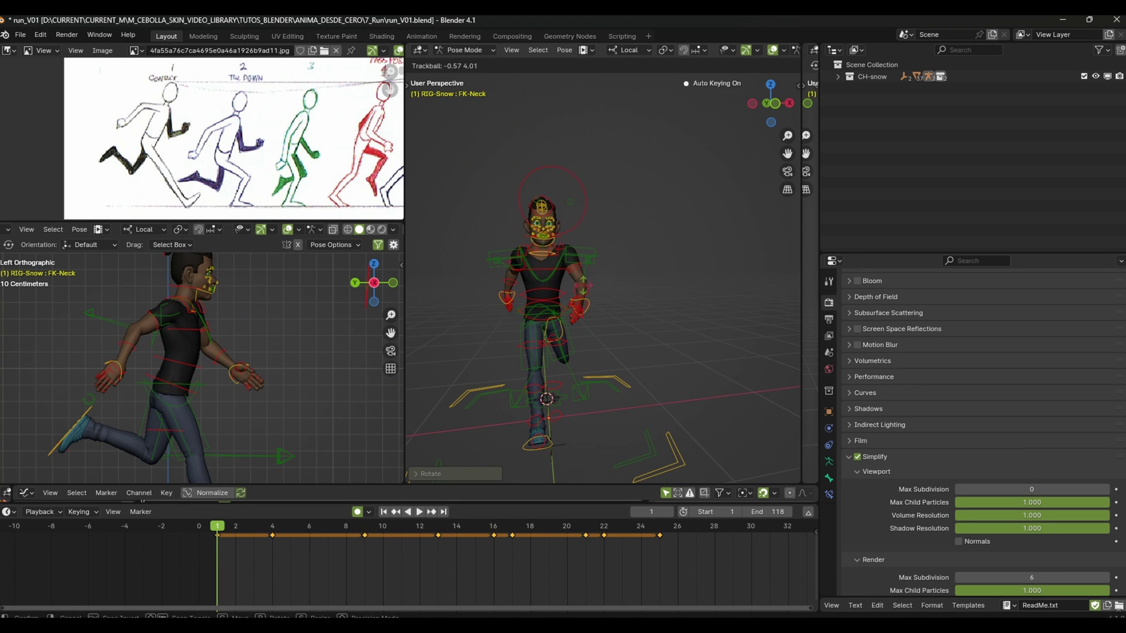
key("r")
key("r")
left_click(577, 383)
middle_click_drag(577, 383, 615, 329)
Rotate the chest using the master chest control
left_click(579, 392)
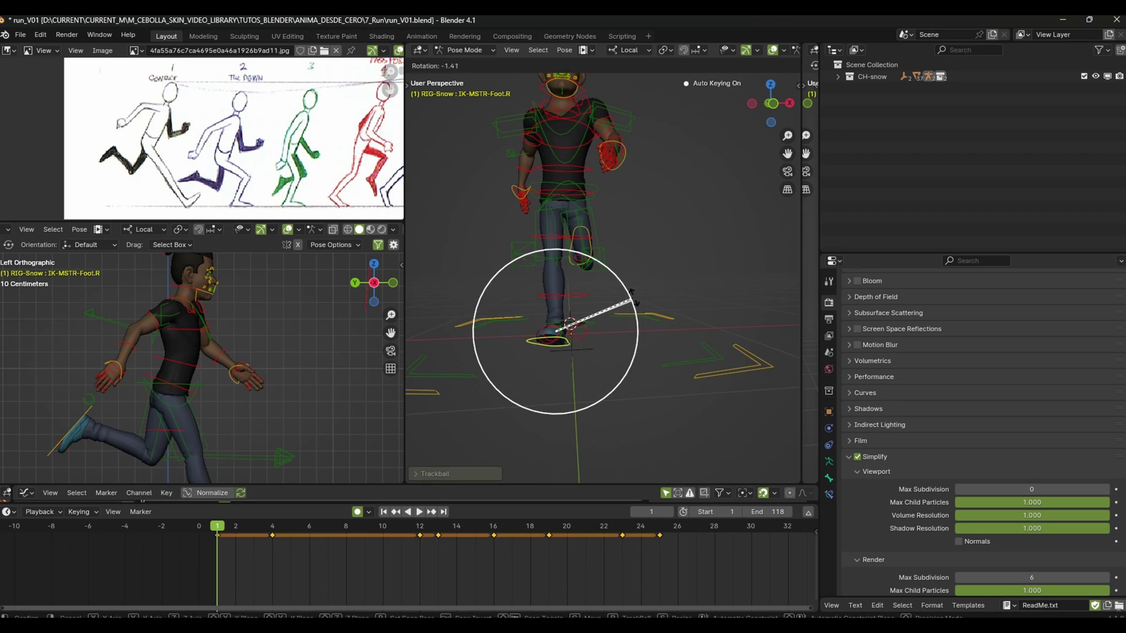
middle_click_drag(580, 392, 603, 281)
left_click(598, 244)
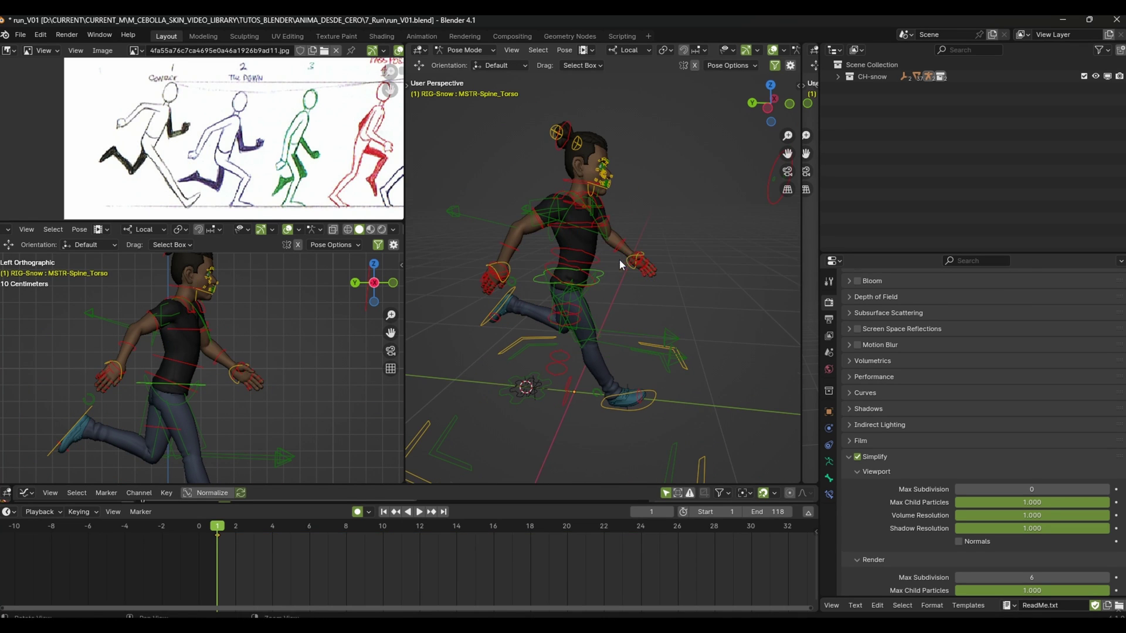
key("r")
key("r")
key("Escape")
left_click(612, 238)
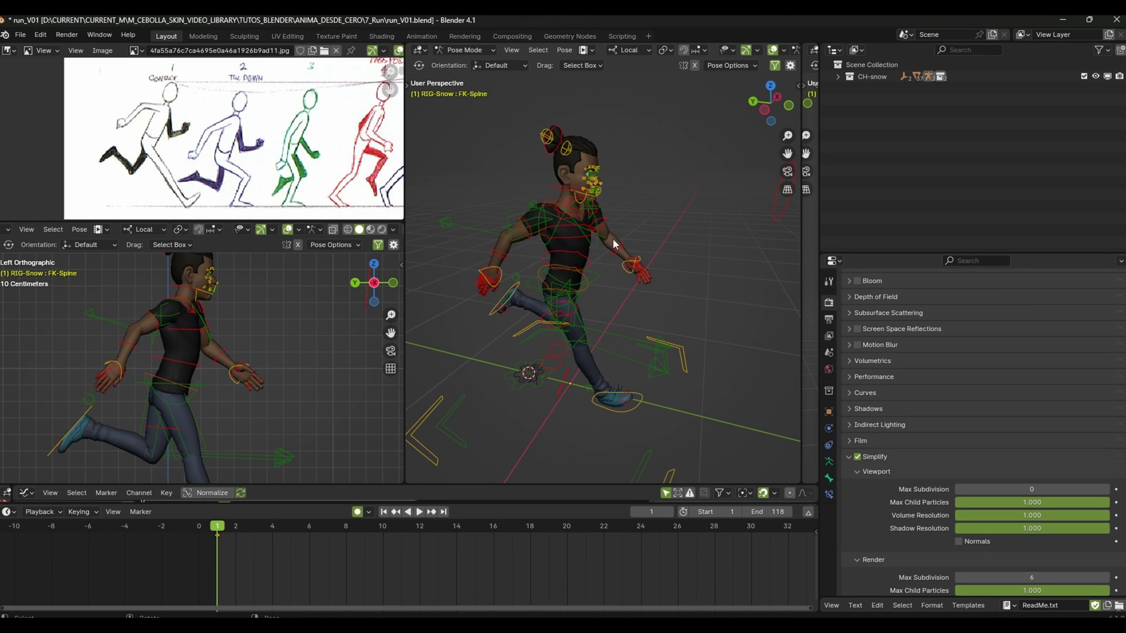
key("r")
left_click(637, 234)
Adjust the neck and forearm controls
left_click(615, 201)
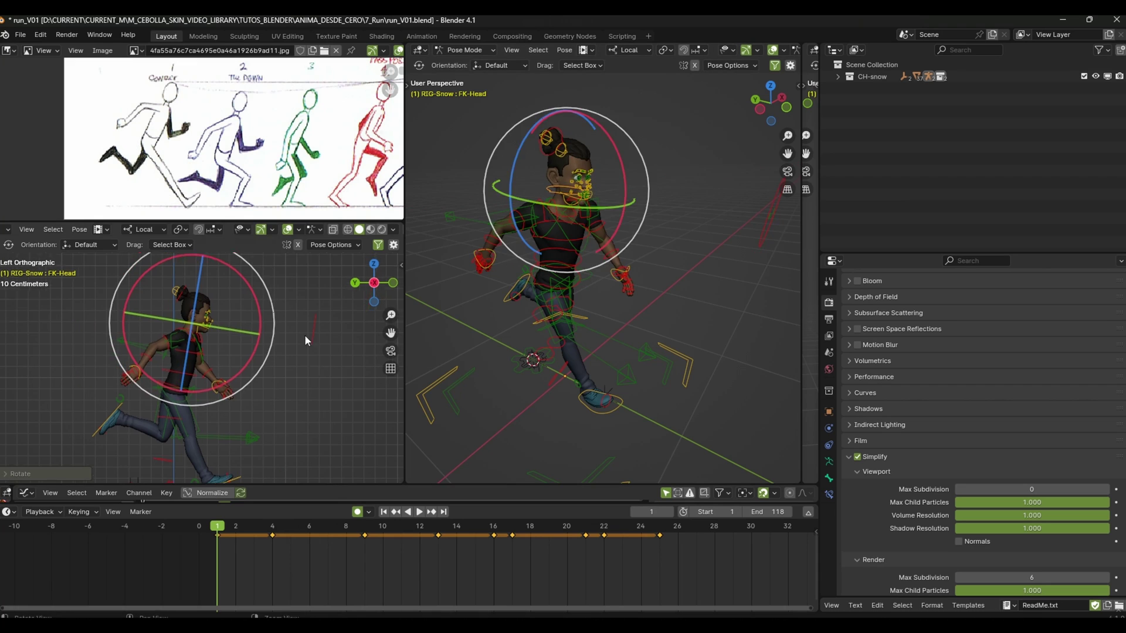
left_click(519, 252)
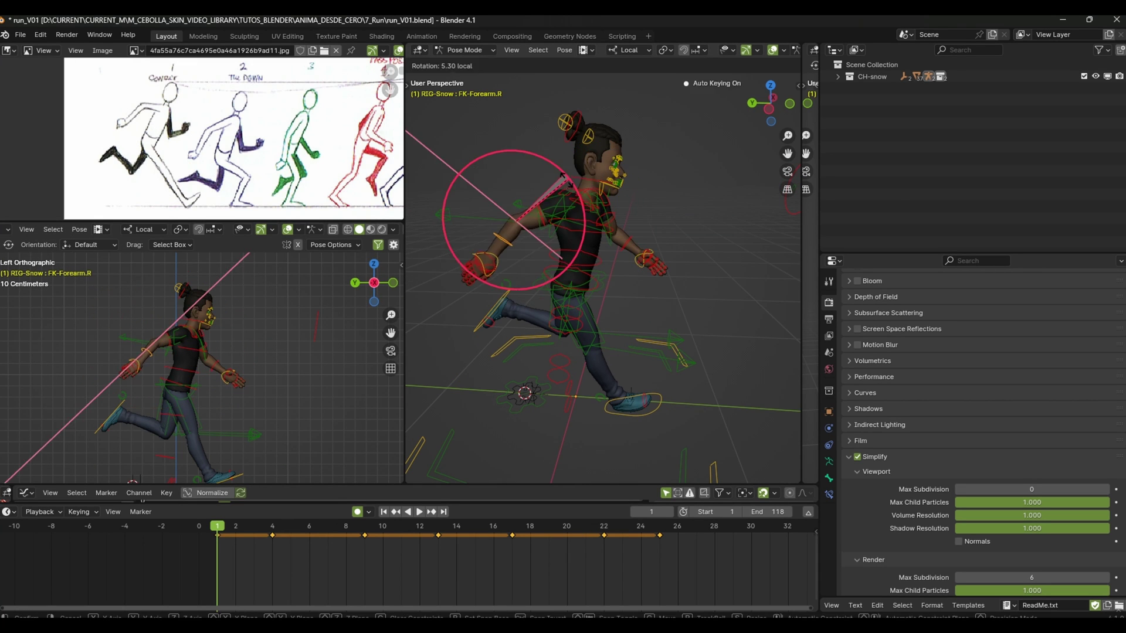
middle_click_drag(519, 252, 670, 235)
key("r")
key("Escape")
middle_click_drag(652, 286, 620, 271)
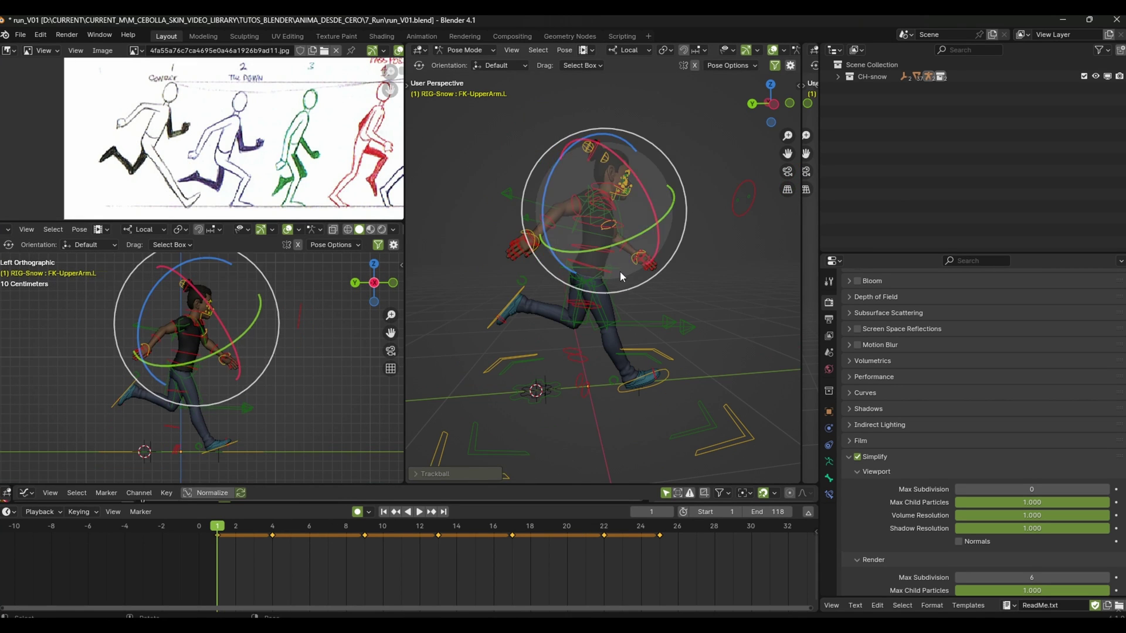
Key Location, Rotation & Scale for every rig bone on frame 1
left_click(560, 302)
key("a")
left_click(828, 461)
key("i")
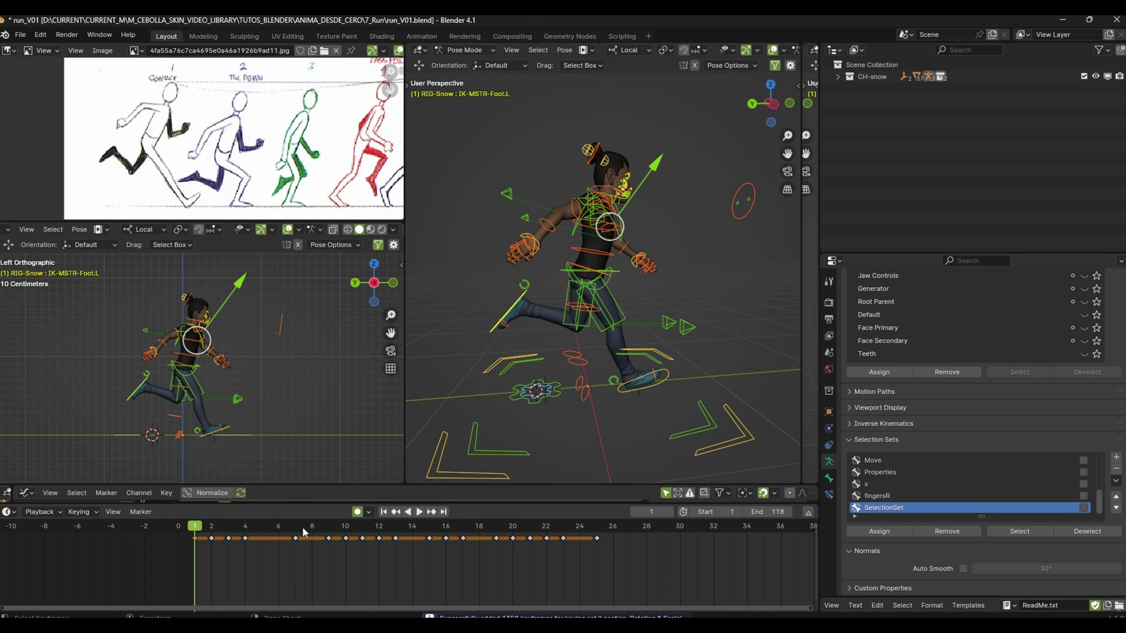
Paste the contact pose mirrored onto frame 13 after reviewing playback
key("space")
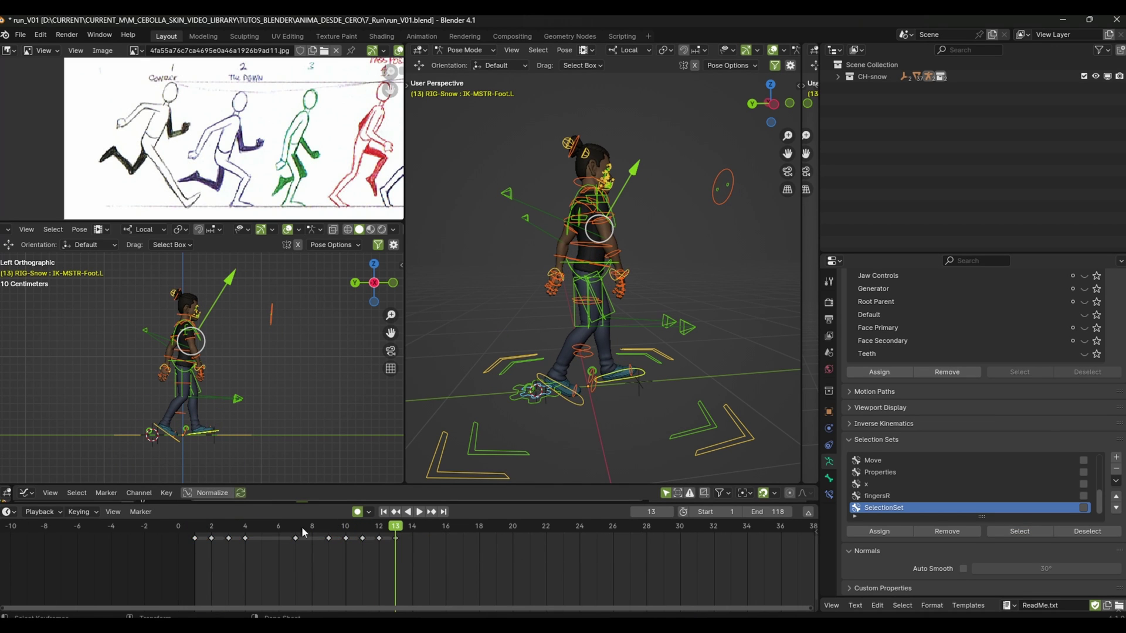
key("shift+Left")
key("a")
key("space")
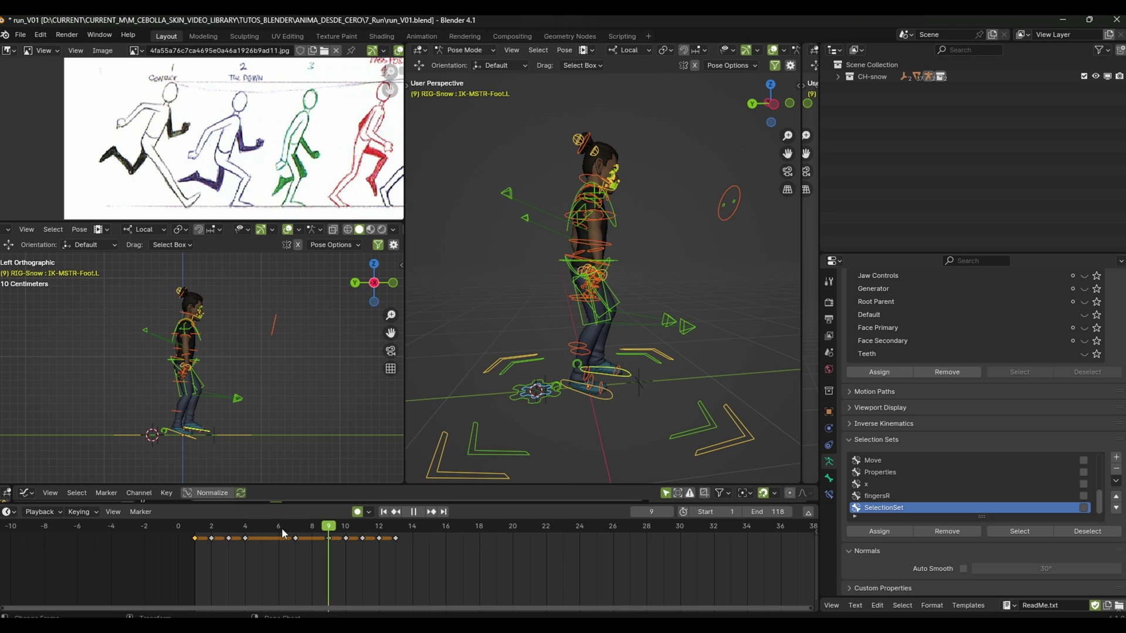
key("space")
right_click(397, 543)
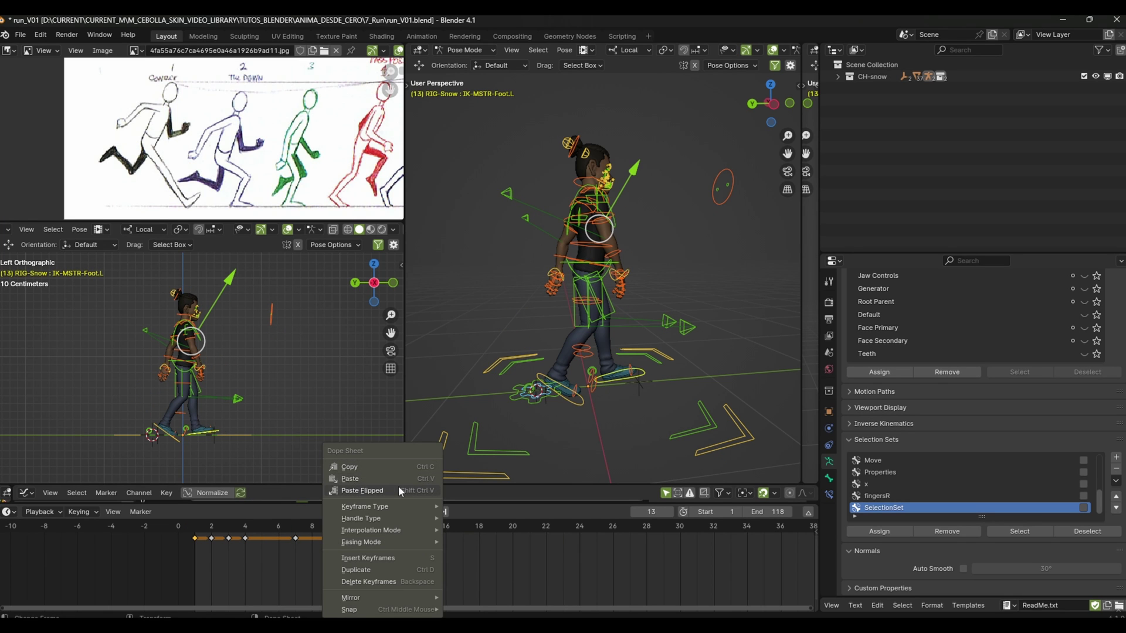
left_click(399, 490)
Move the IK-MSTR-Foot.L second keyframe to frame 7 and play the run
key("shift+Left")
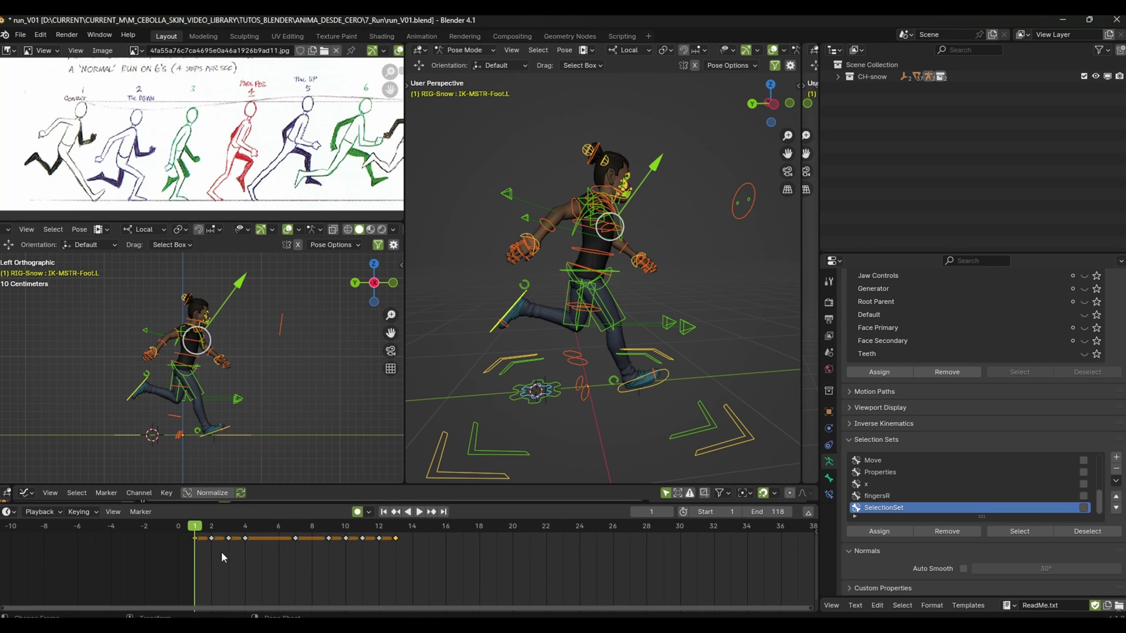
left_click(380, 554)
key("space")
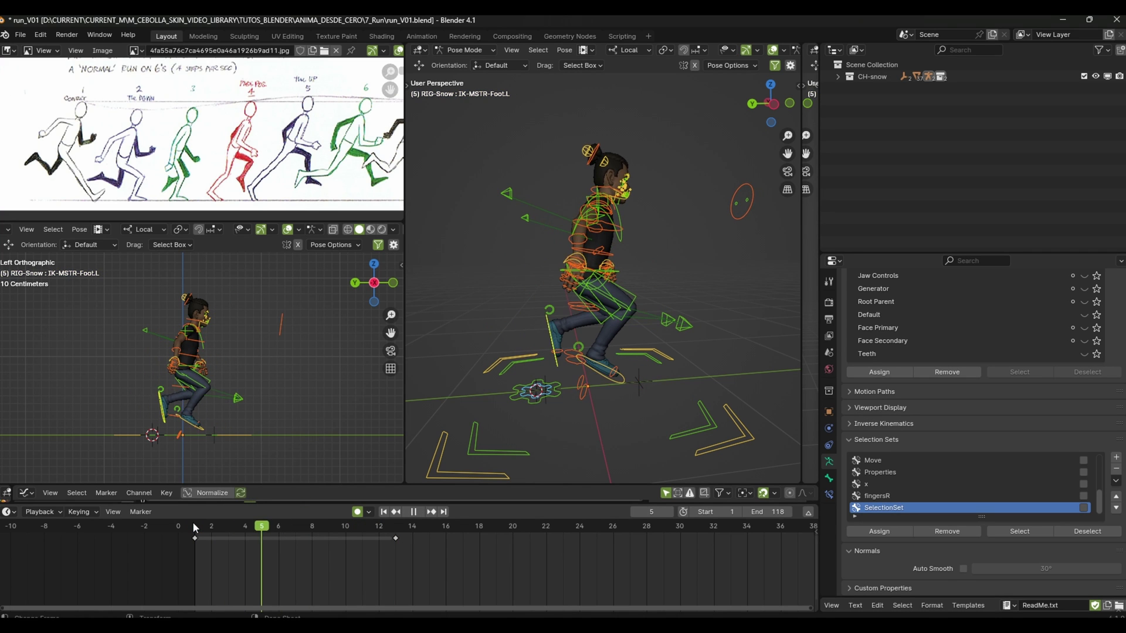
key("space")
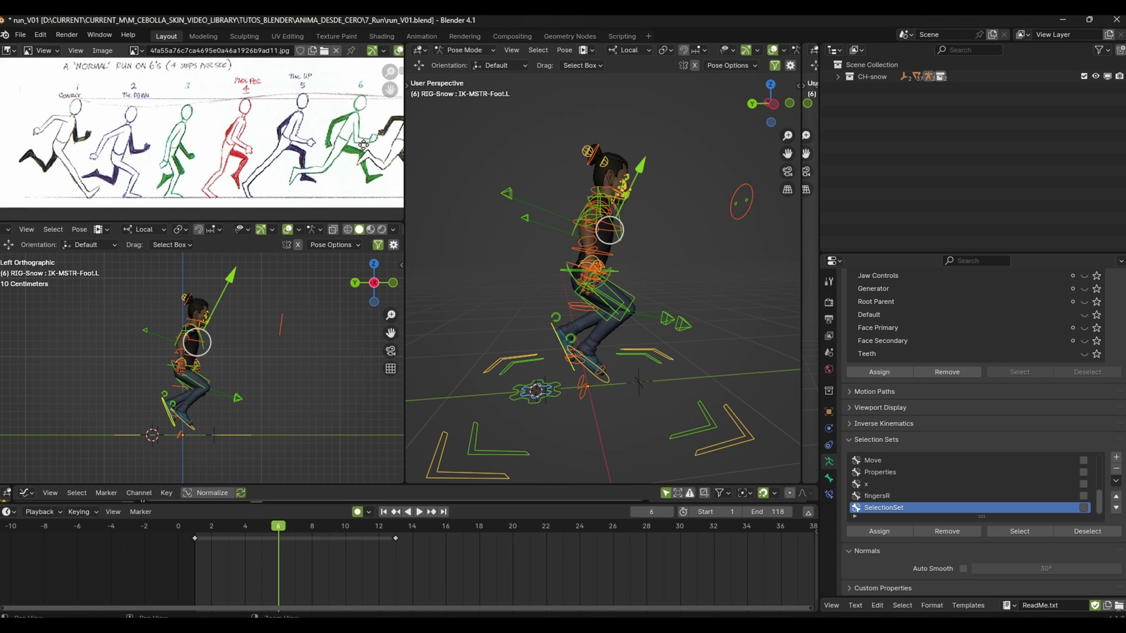
left_click_drag(395, 538, 295, 538)
key("space")
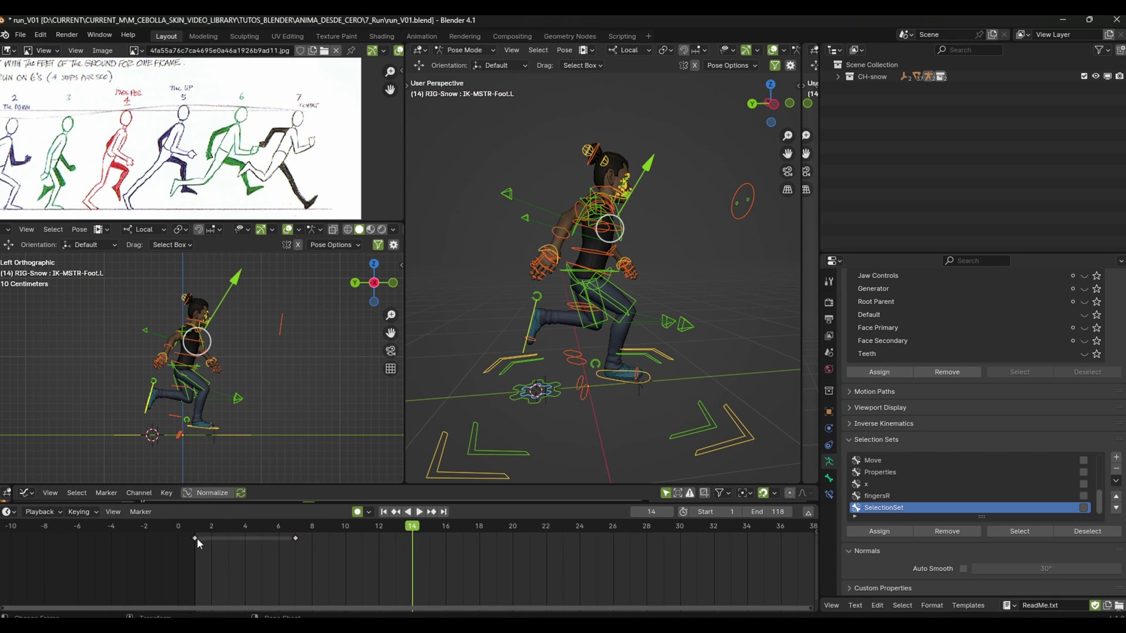
Reposition IK-MSTR-Foot.R at frame 5 and review the stride
left_click(268, 526)
left_click(226, 438)
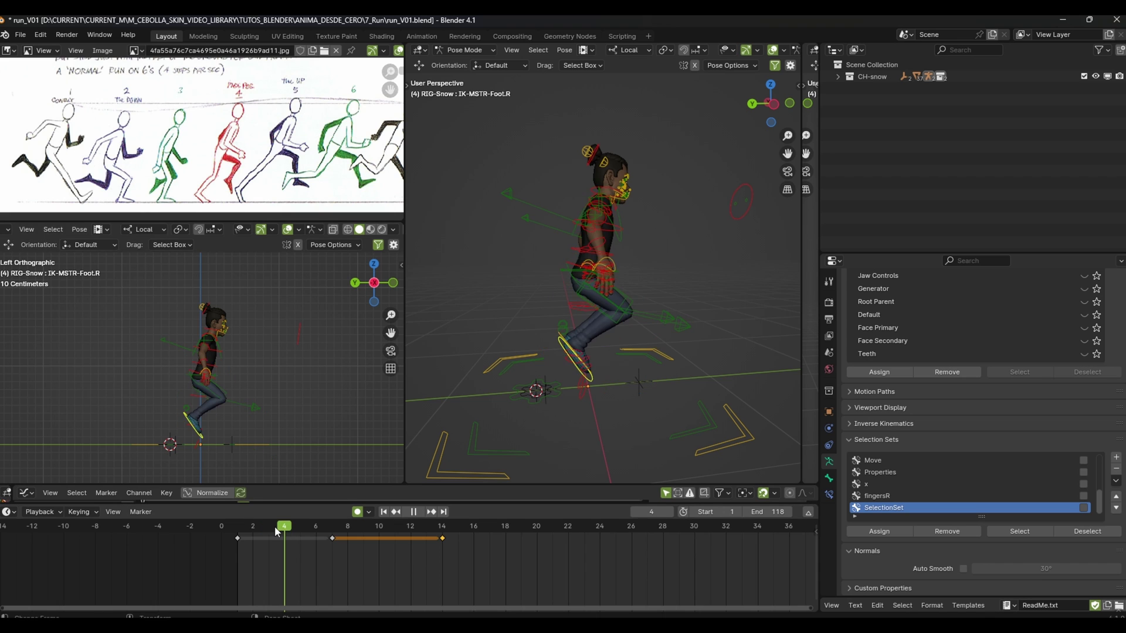
left_click_drag(274, 438, 270, 436)
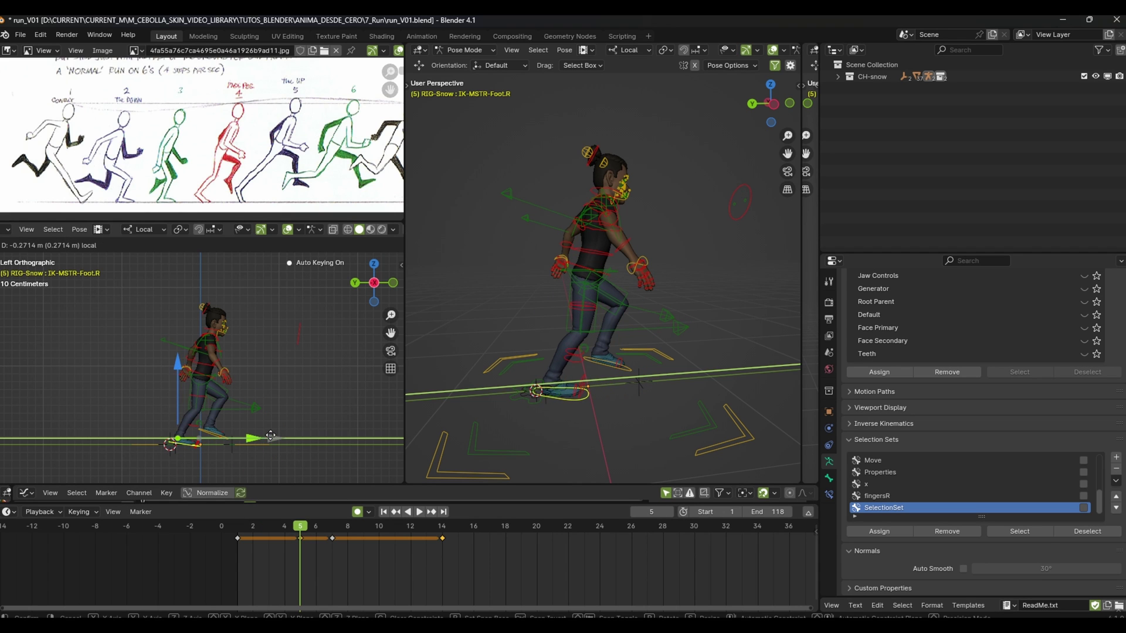
left_click(270, 436)
key("space")
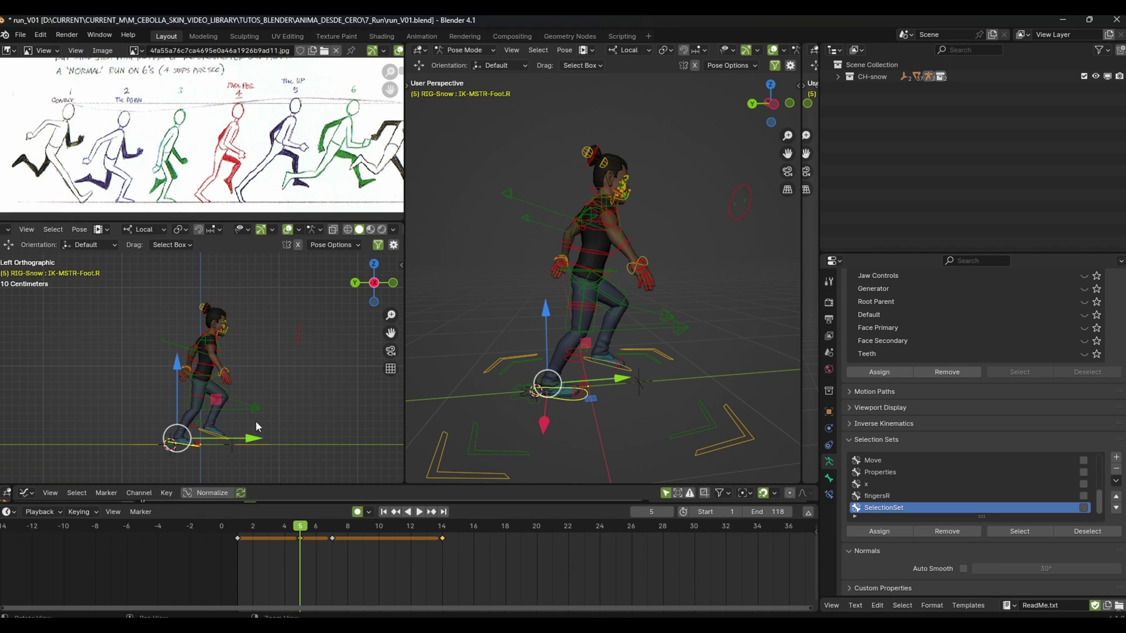
scroll(201, 370, "up", 3)
key("space")
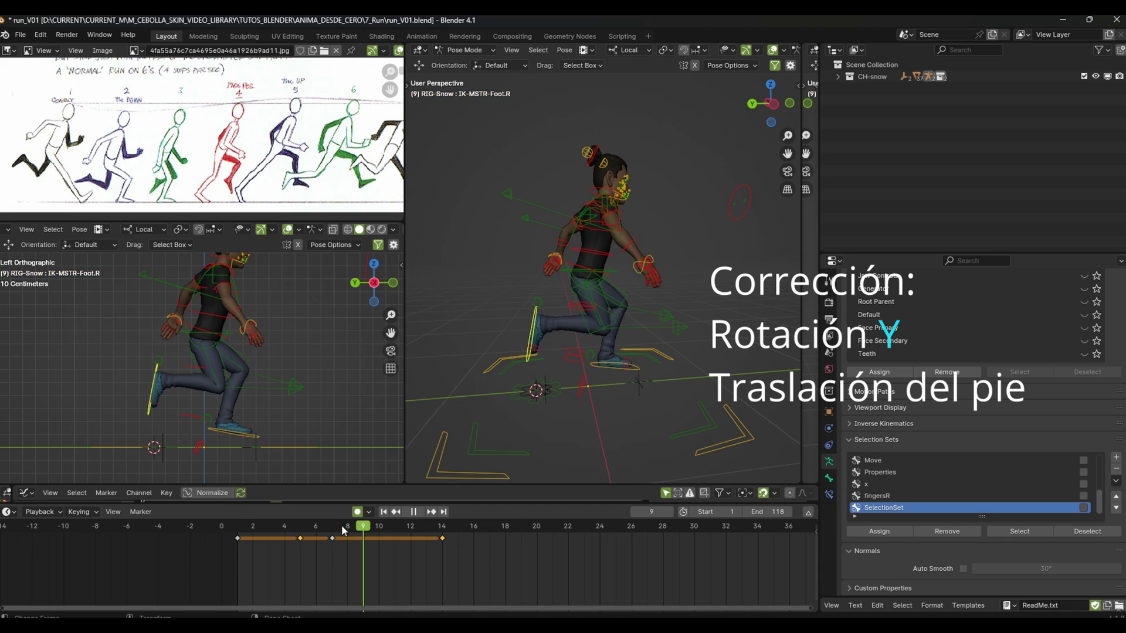
key("space")
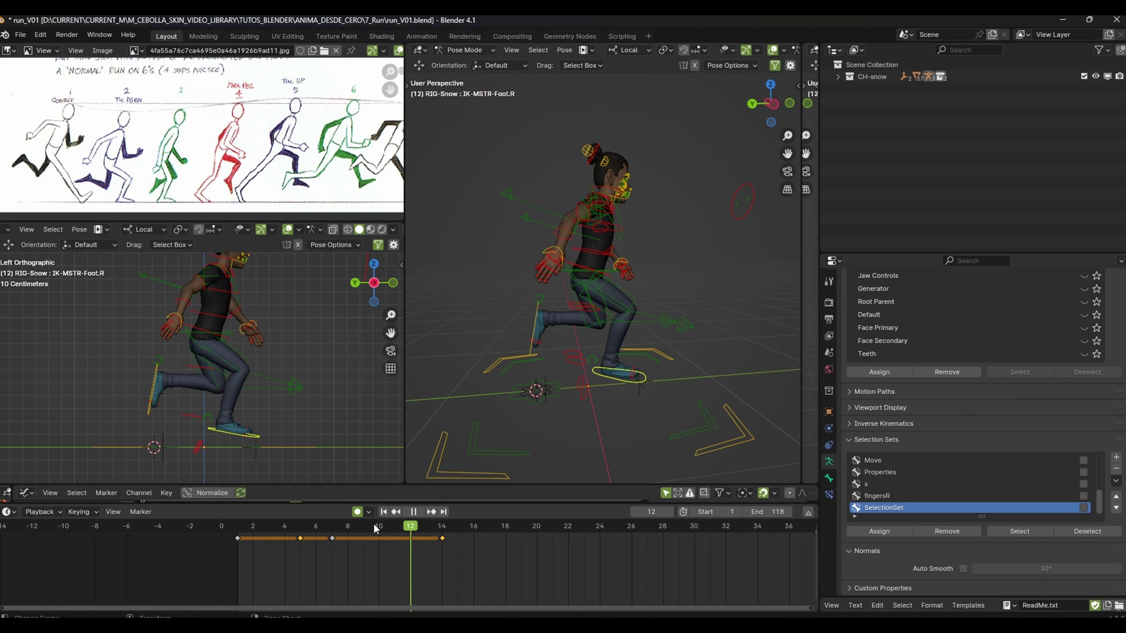
Move IK-MSTR-Foot.L on one axis to plant it on the ground at frame 12
left_click(149, 413)
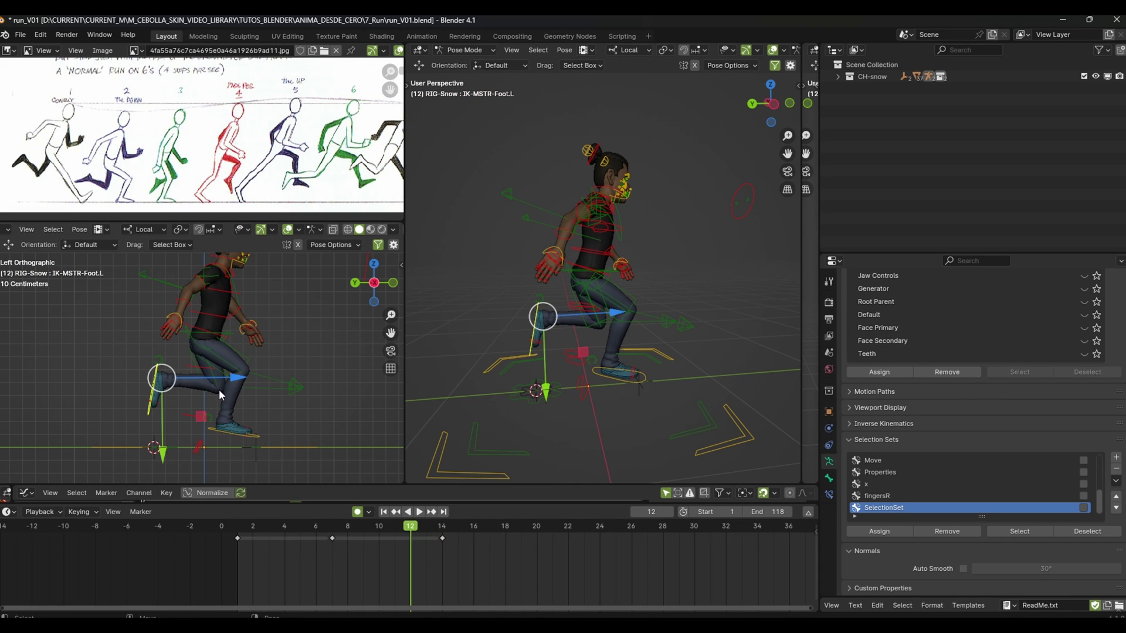
key("g")
key("y")
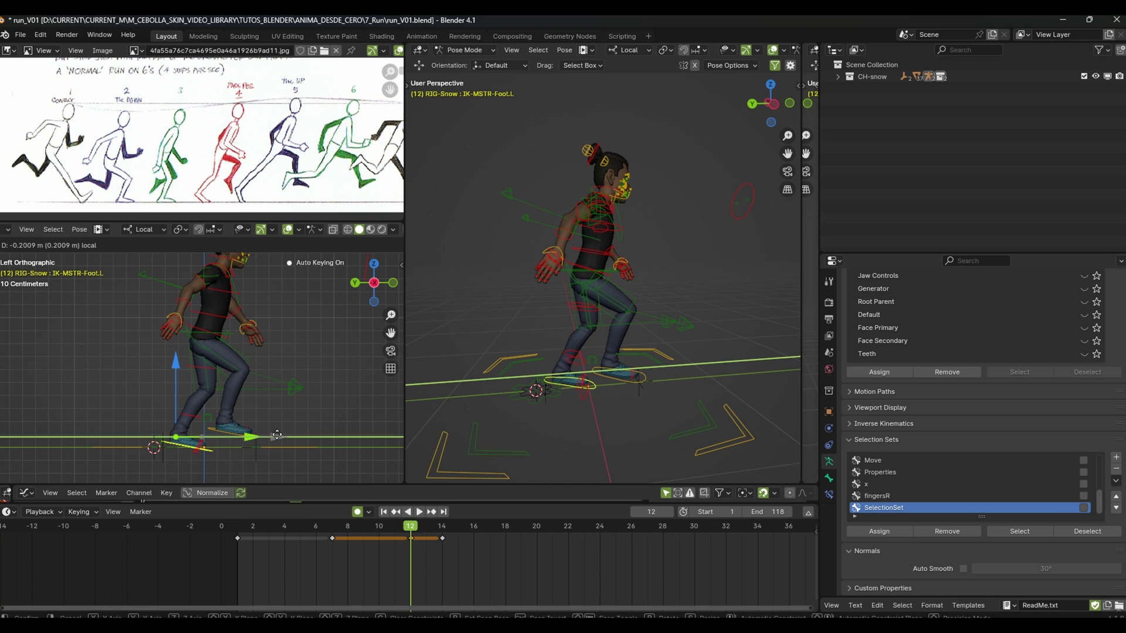
left_click(277, 435)
key("space")
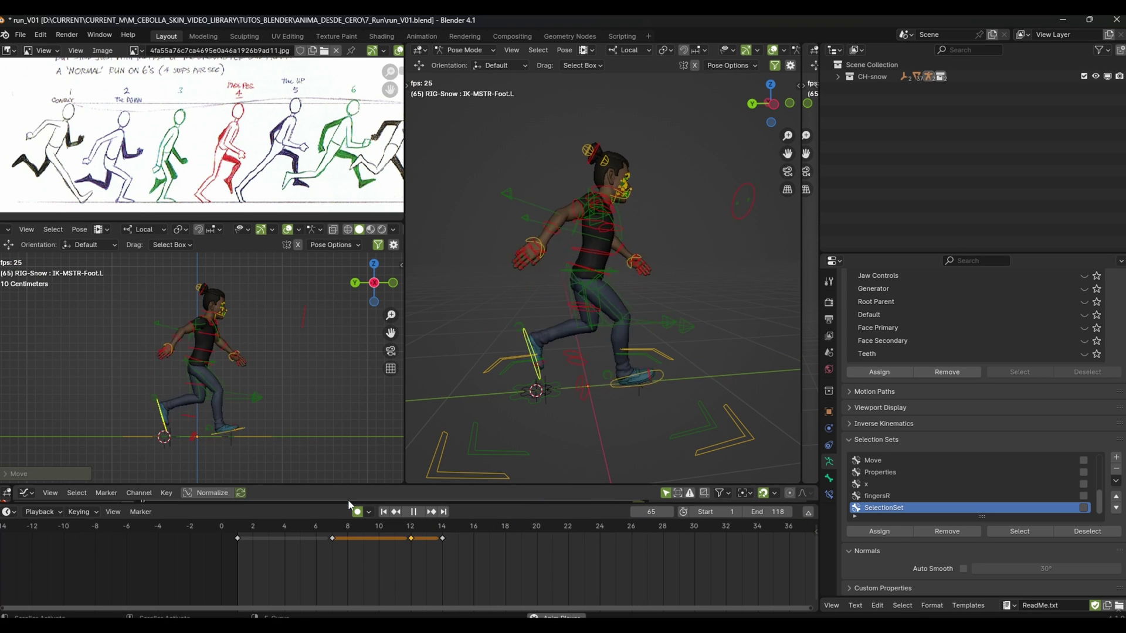
key("Escape")
left_click(532, 308)
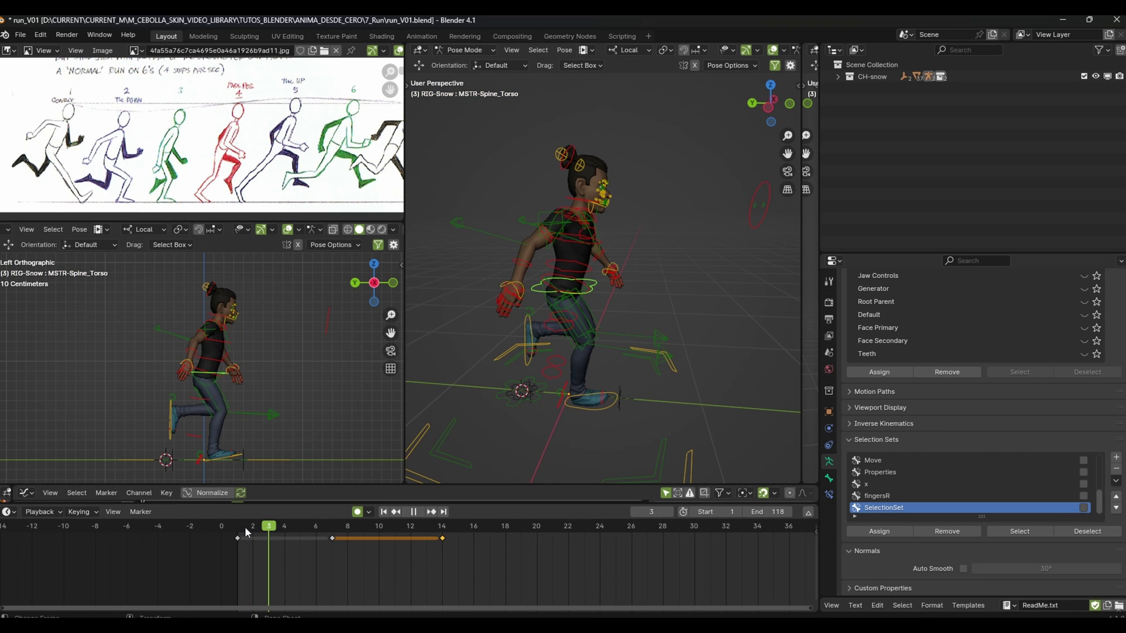
Shift the torso at frame 2 and lower it slightly at frame 8
key("space")
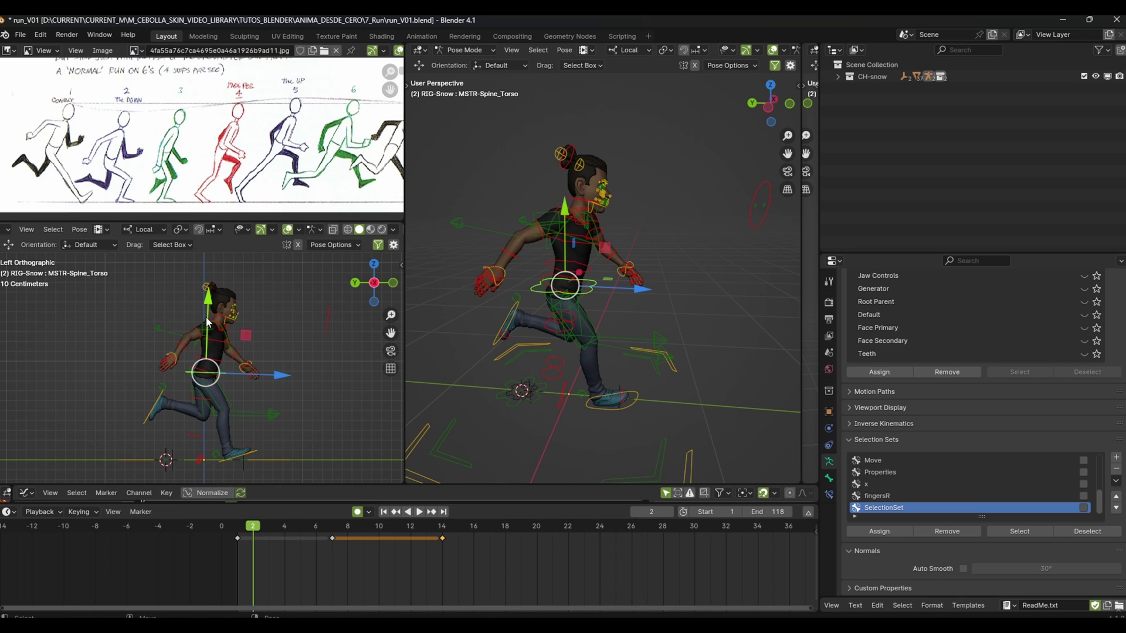
key("g")
left_click(275, 532)
key("space")
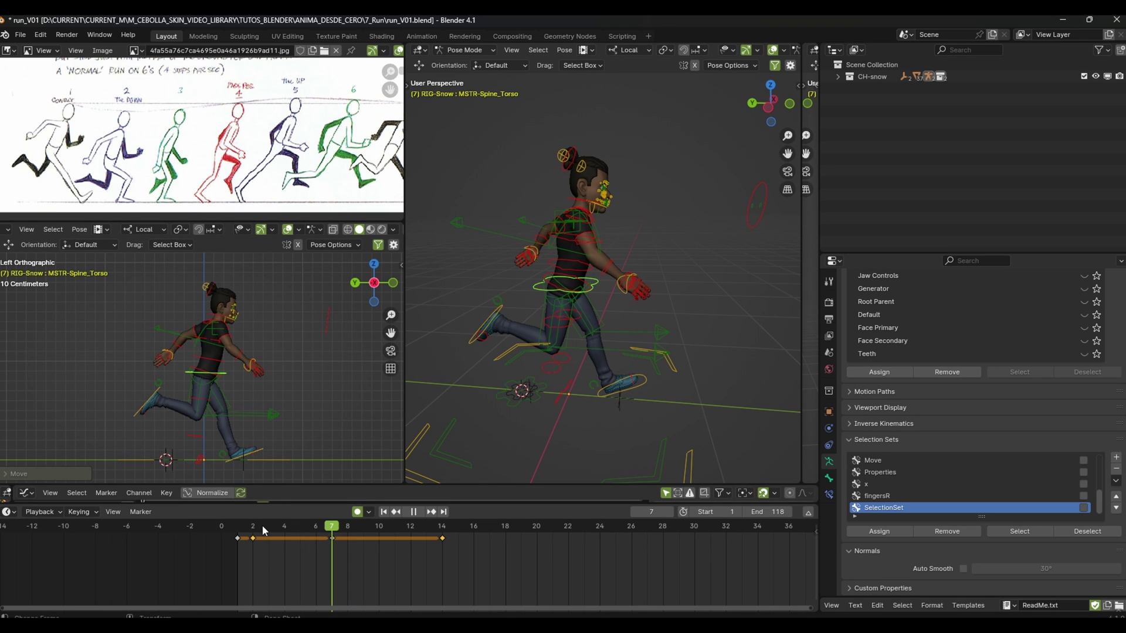
key("space")
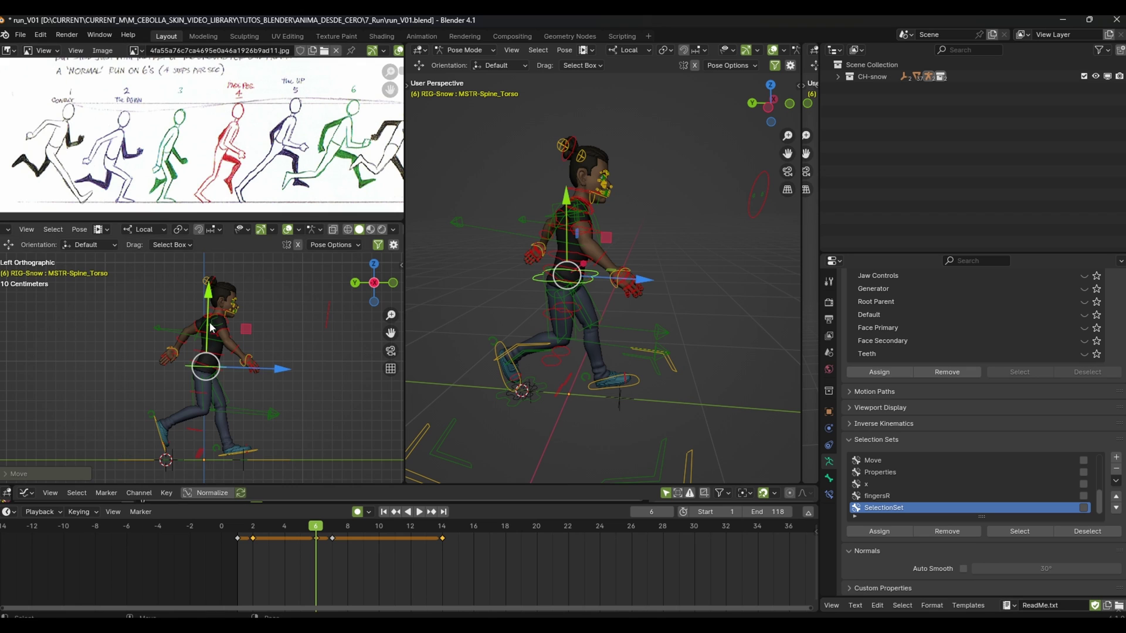
key("space")
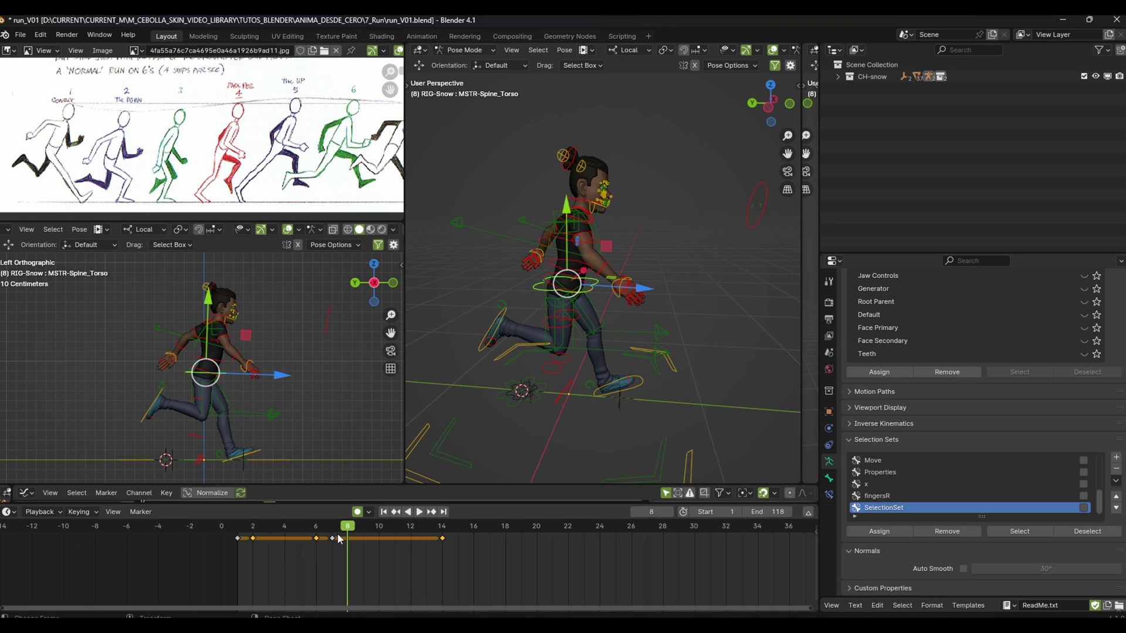
key("g")
left_click(333, 541)
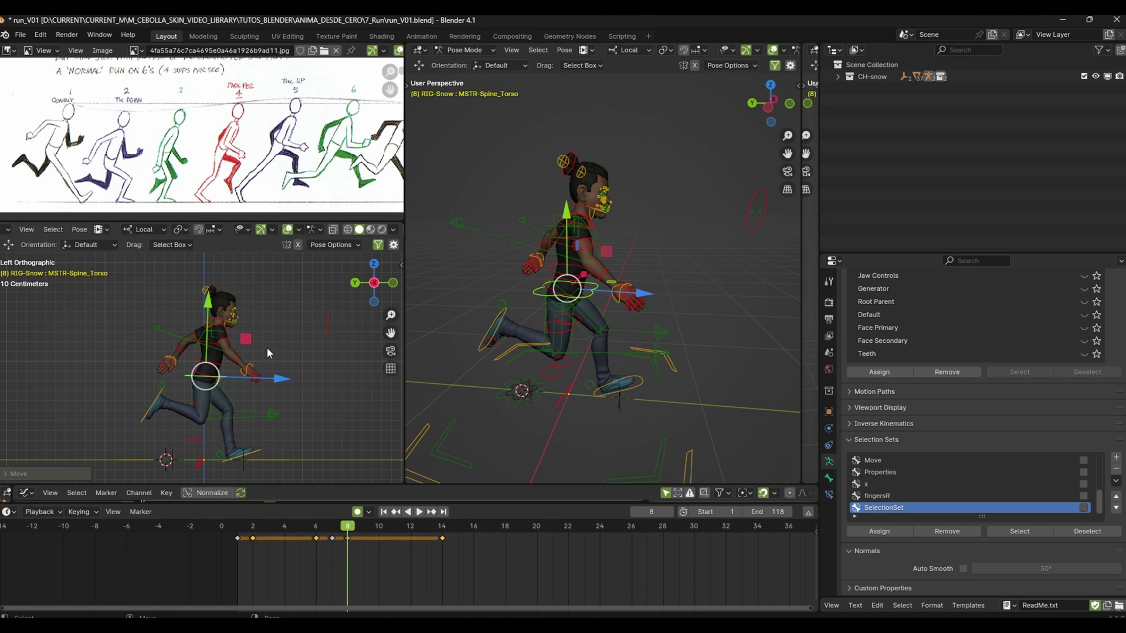
key("space")
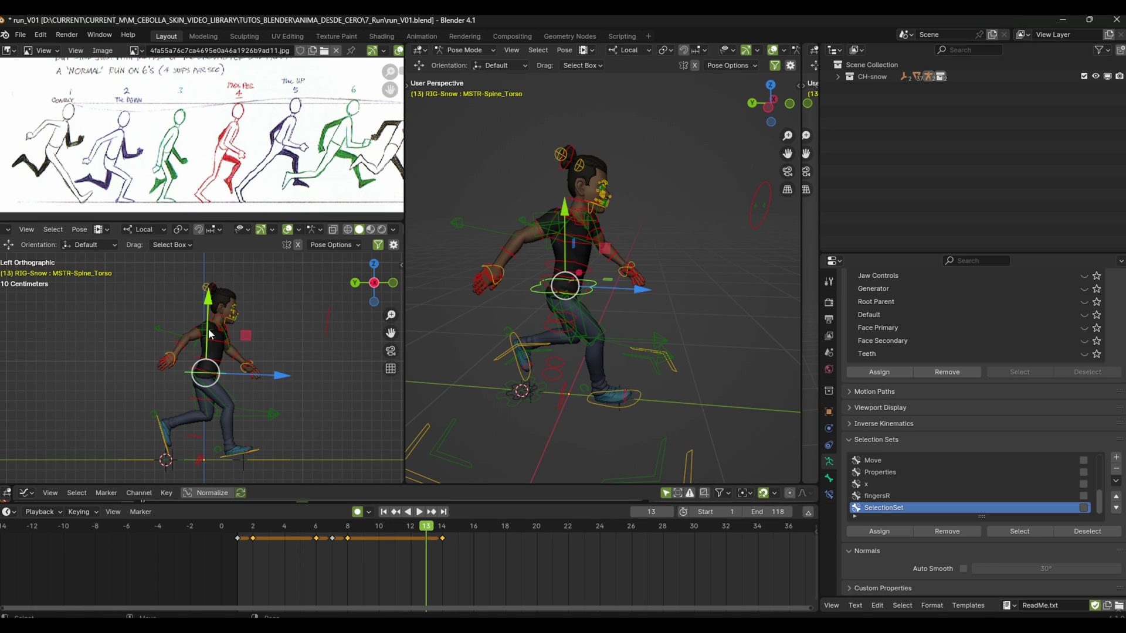
Adjust the torso position at frame 13 and return to the start
key("g")
left_click(211, 340)
key("space")
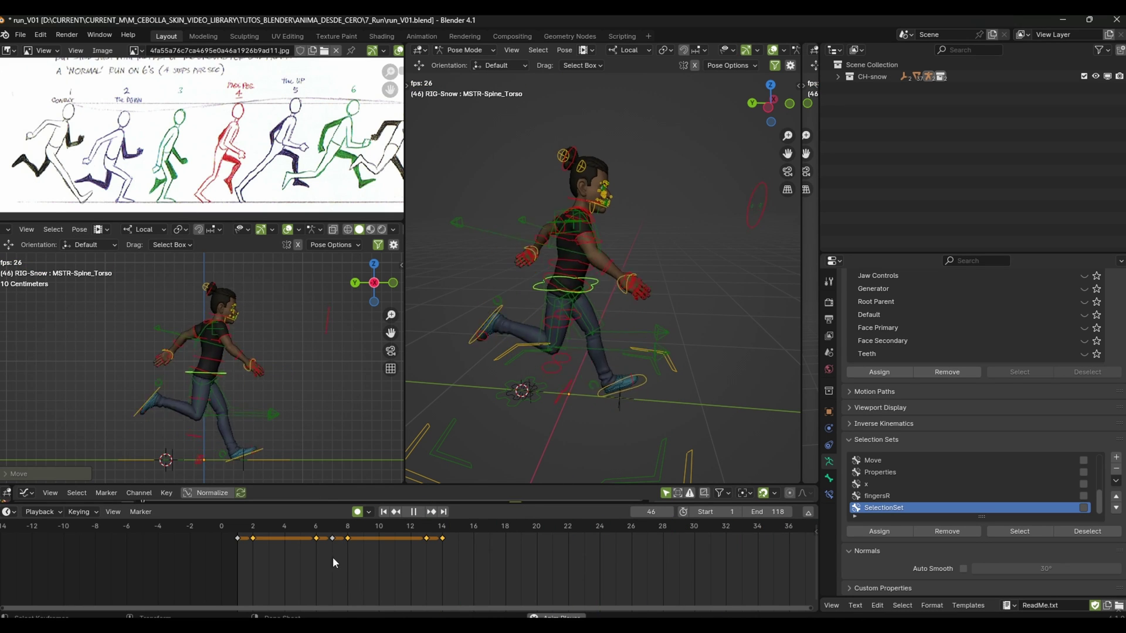
key("Escape")
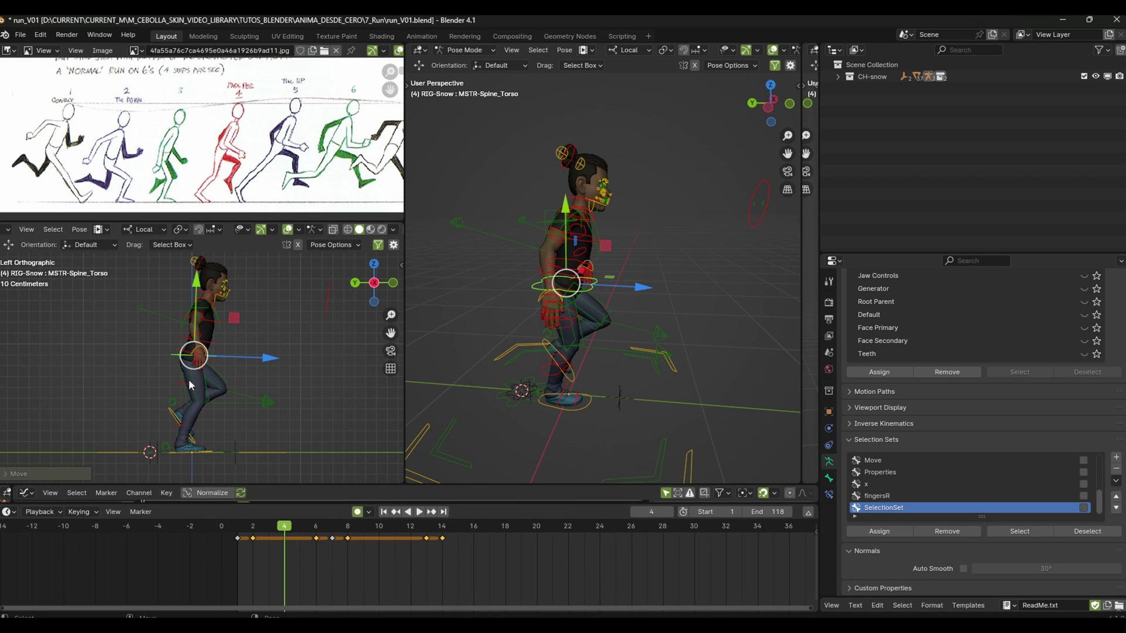
key("shift+ctrl+space")
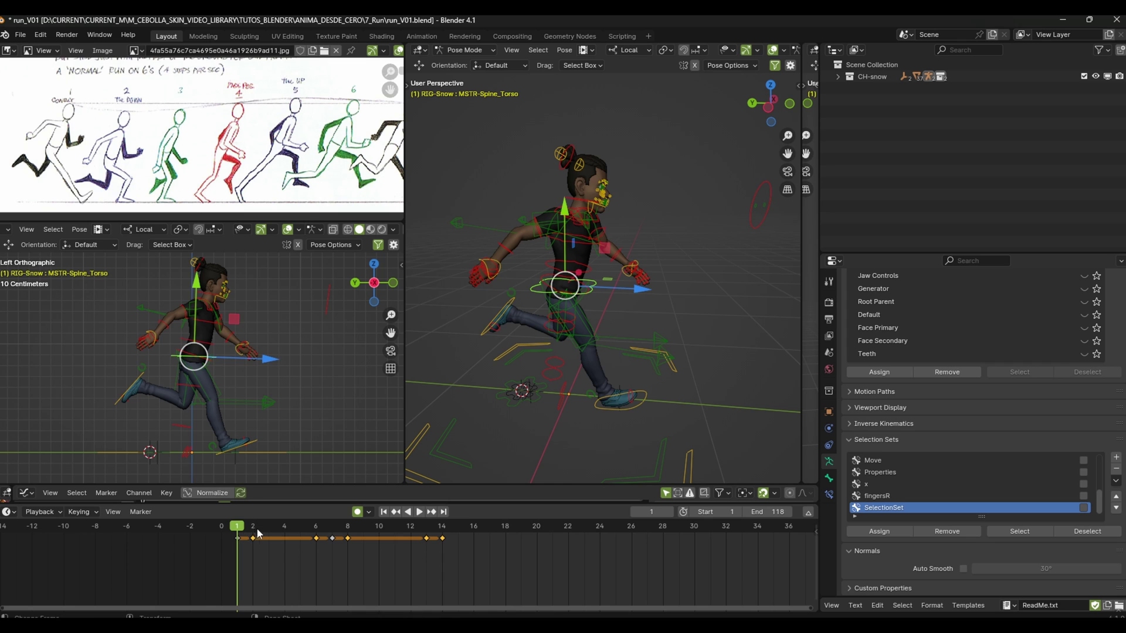
key("space")
Rotate MSTR-Spine_Torso at frame 2 and review the cycle
key("r")
key("Escape")
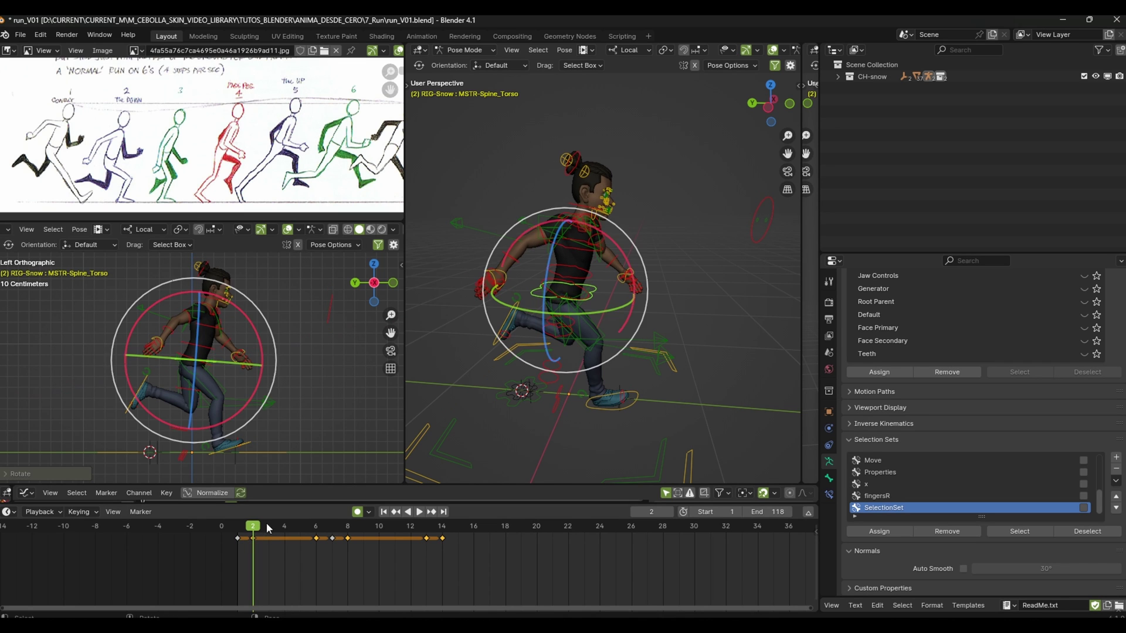
key("Up")
key("Up")
key("Up")
key("r")
left_click(259, 336)
key("space")
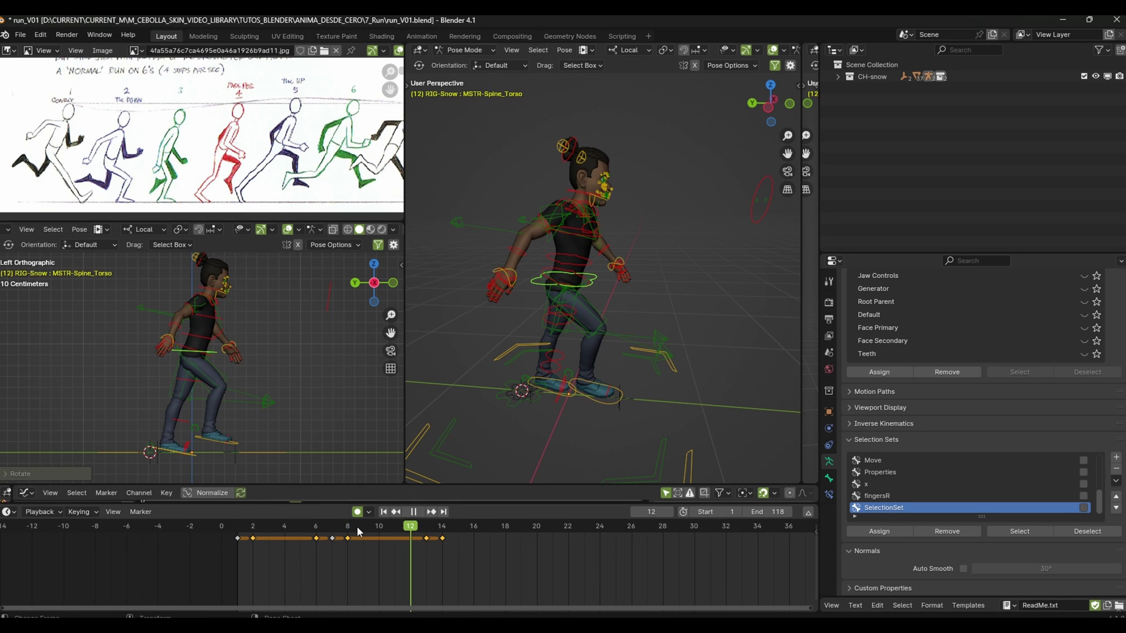
key("space")
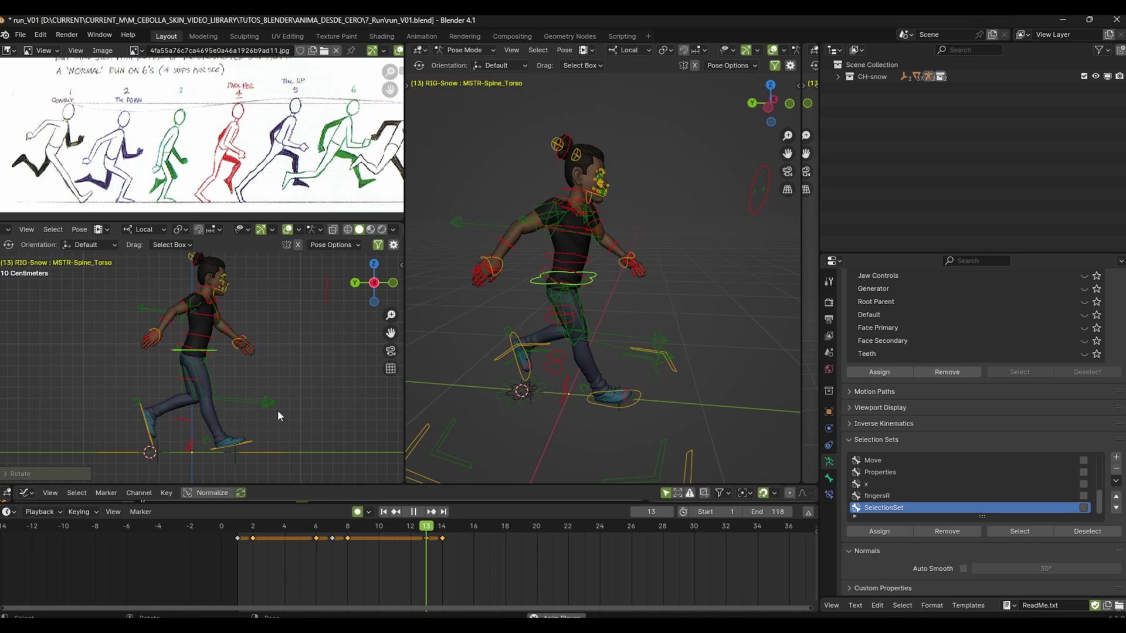
key("space")
Set the playback End frame to 14 and play the shortened loop
scroll(352, 546, "down", 3)
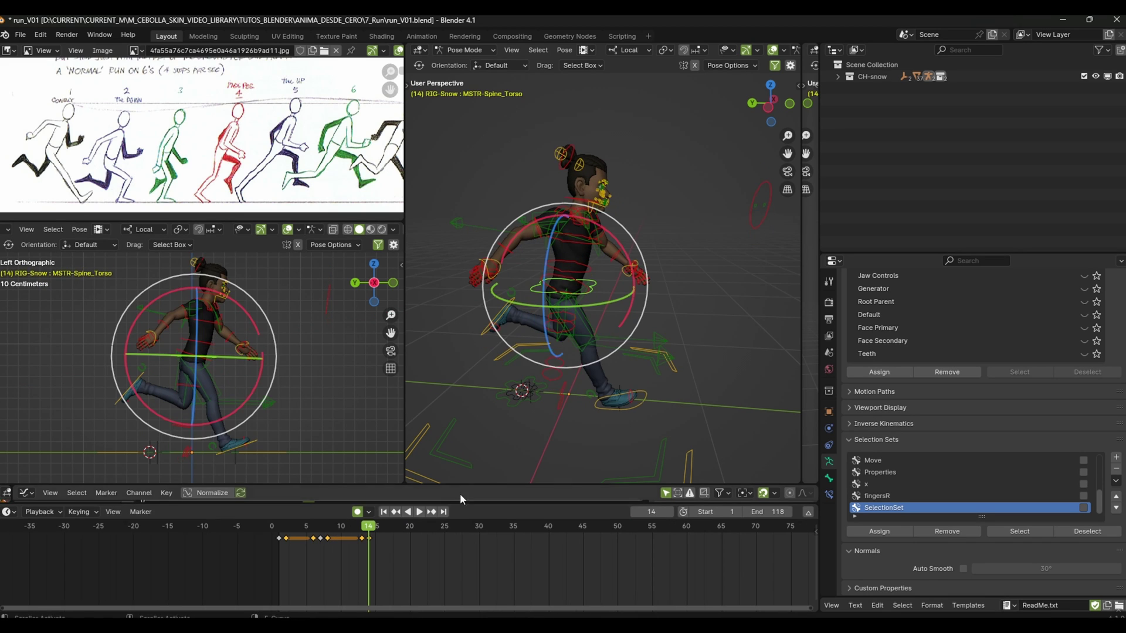
left_click_drag(339, 486, 339, 349)
key("space")
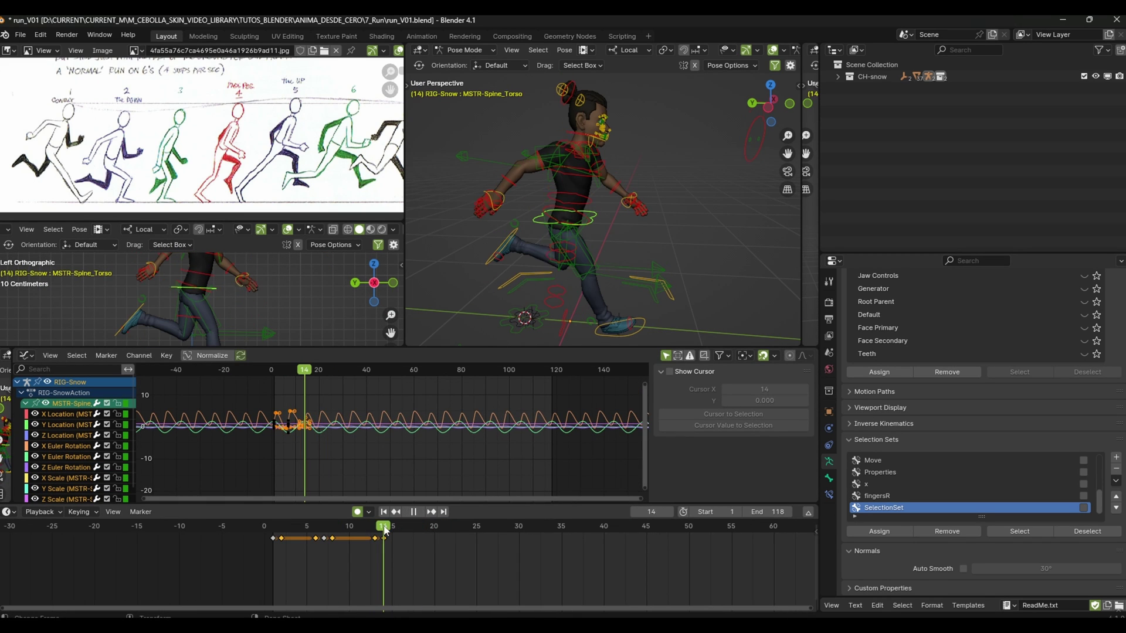
key("space")
key("ctrl+End")
key("Home")
left_click_drag(409, 349, 409, 486)
key("space")
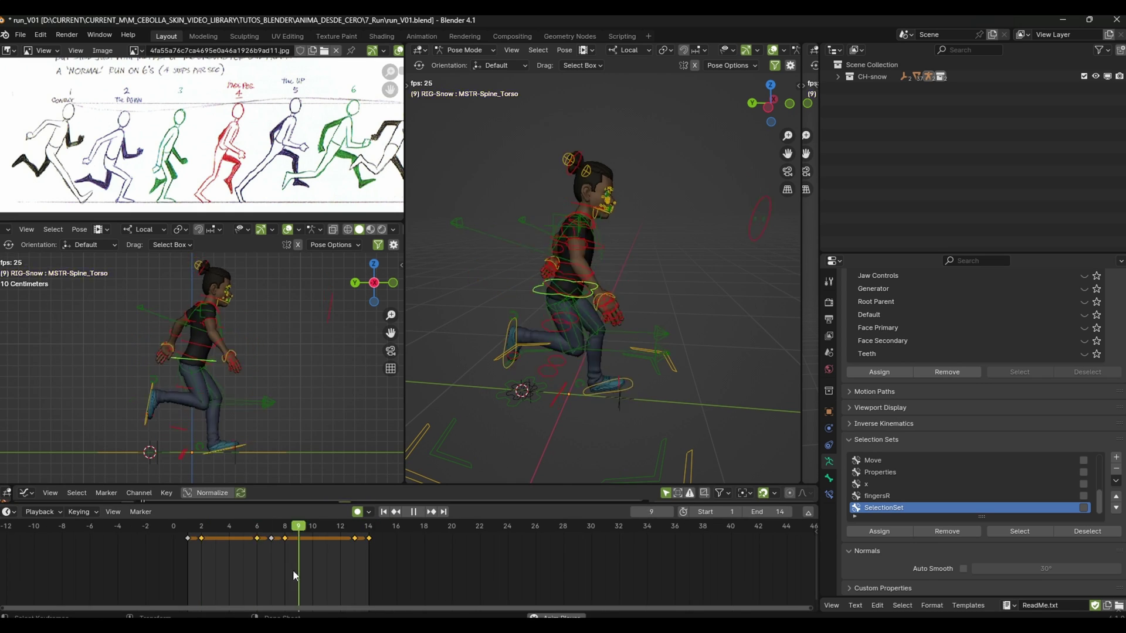
scroll(293, 557, "up", 3)
Key the right foot roll control and play the loop to check it
key("space")
left_click(255, 440)
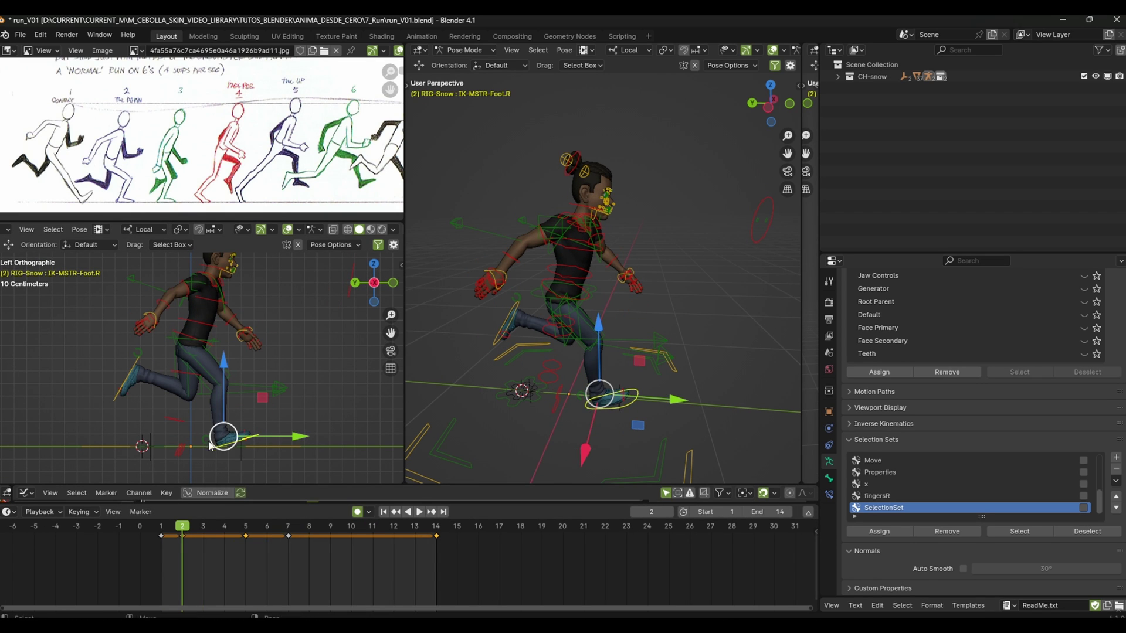
key("i")
key("space")
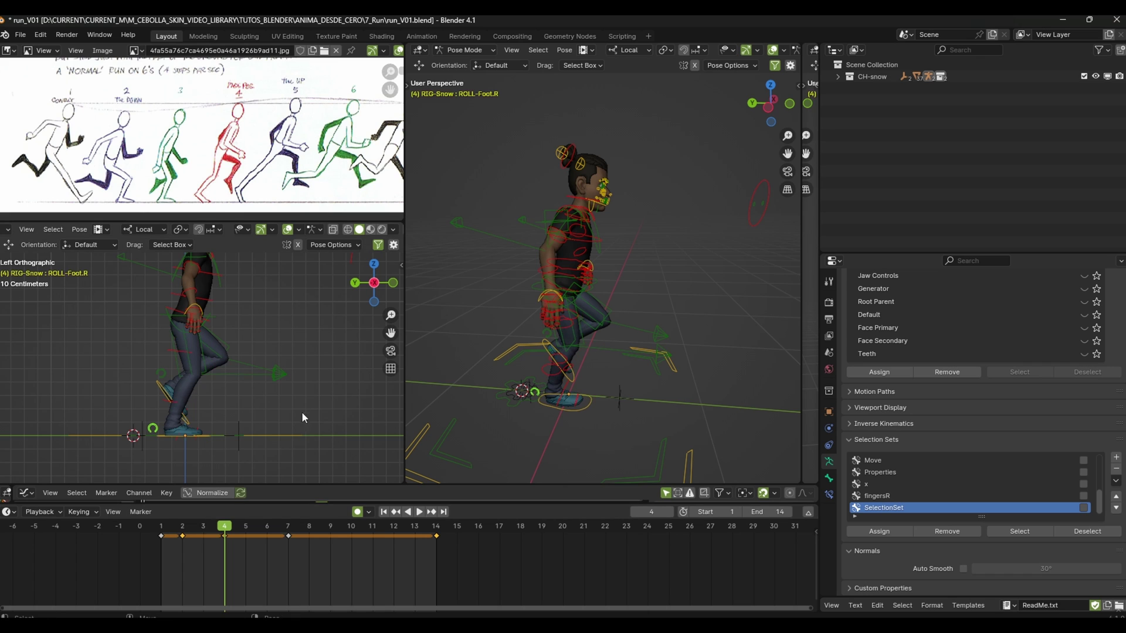
key("space")
Rotate and key the right foot roll around frames 4–5
left_click(231, 522)
key("r")
key("Right")
key("i")
key("Right")
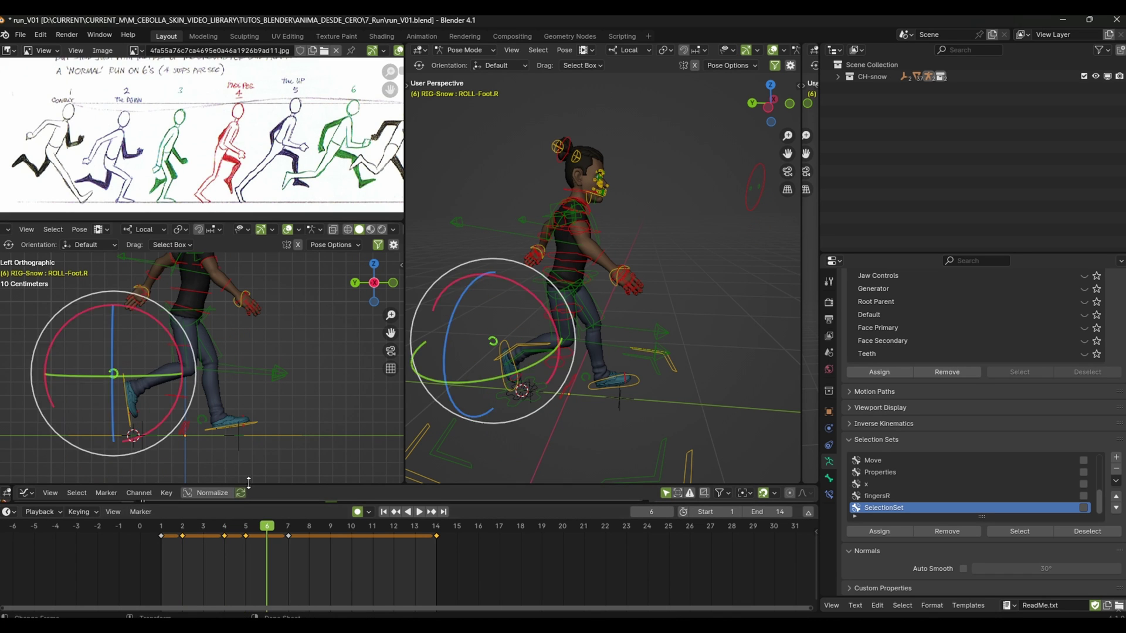
Tilt the right foot IK control about 30 degrees at frame 6 and review
left_click(139, 431)
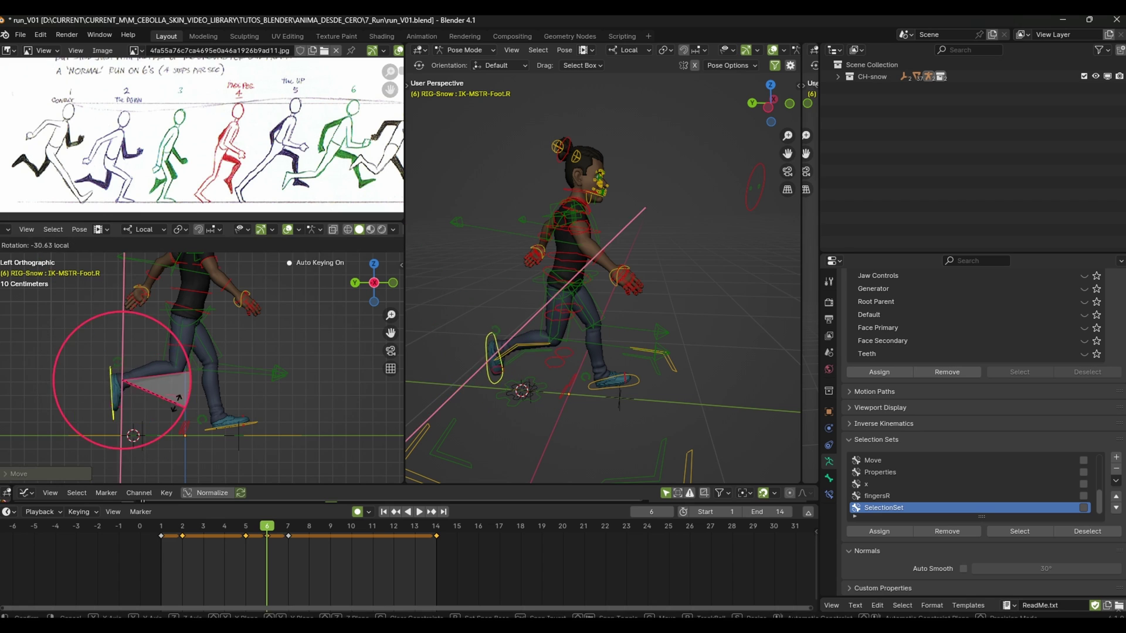
mouse_move(125, 377)
left_mouse_down()
mouse_move(201, 391)
mouse_move(223, 423)
left_mouse_up()
key("space")
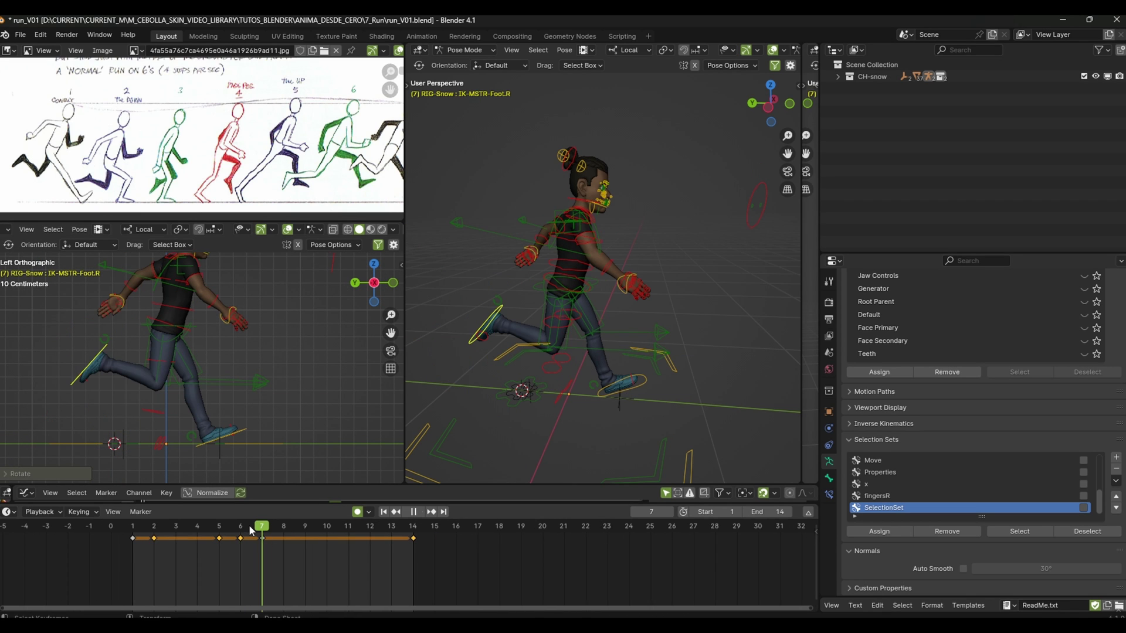
middle_click_drag(34, 185, 100, 155)
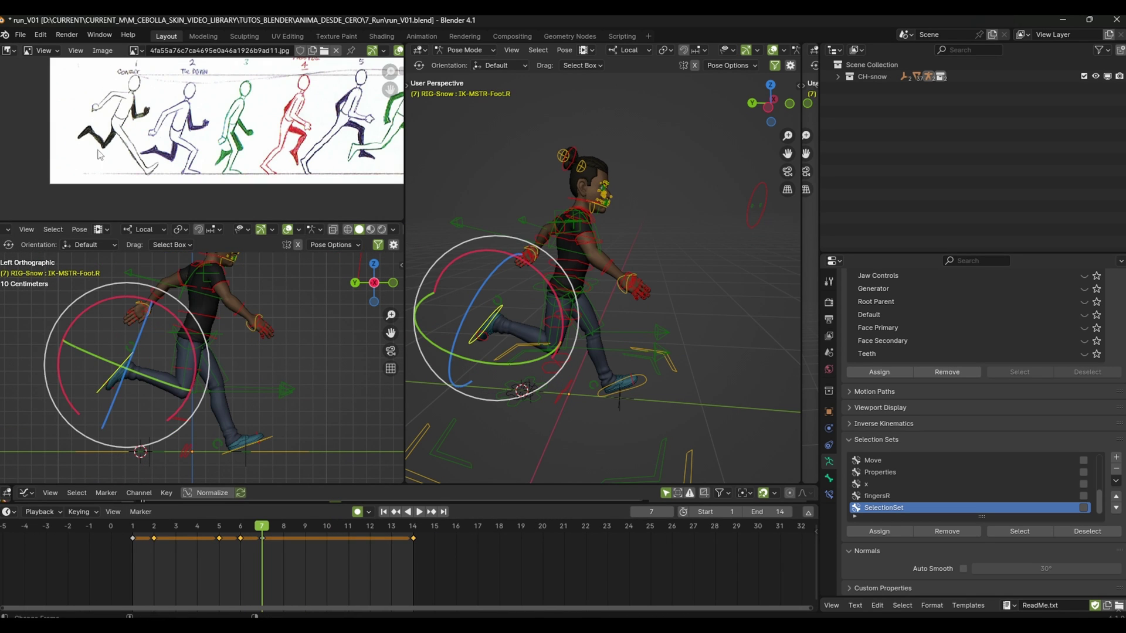
Re-angle the right foot at frame 9 and play the loop to check
left_click_drag(252, 528, 305, 527)
key("r")
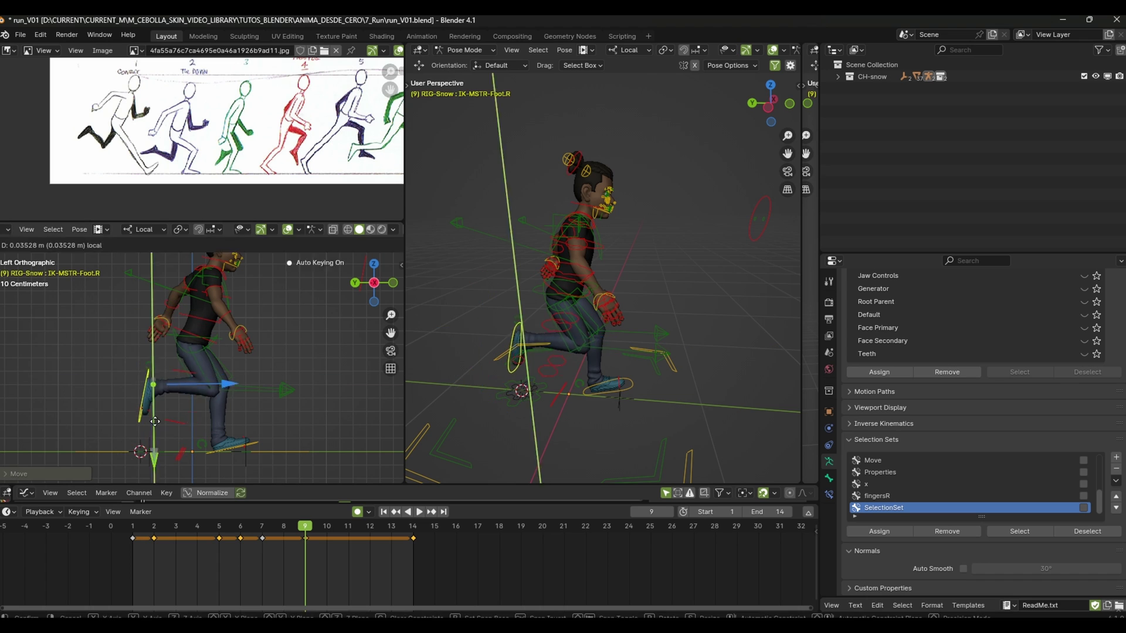
left_click(205, 419)
key("space")
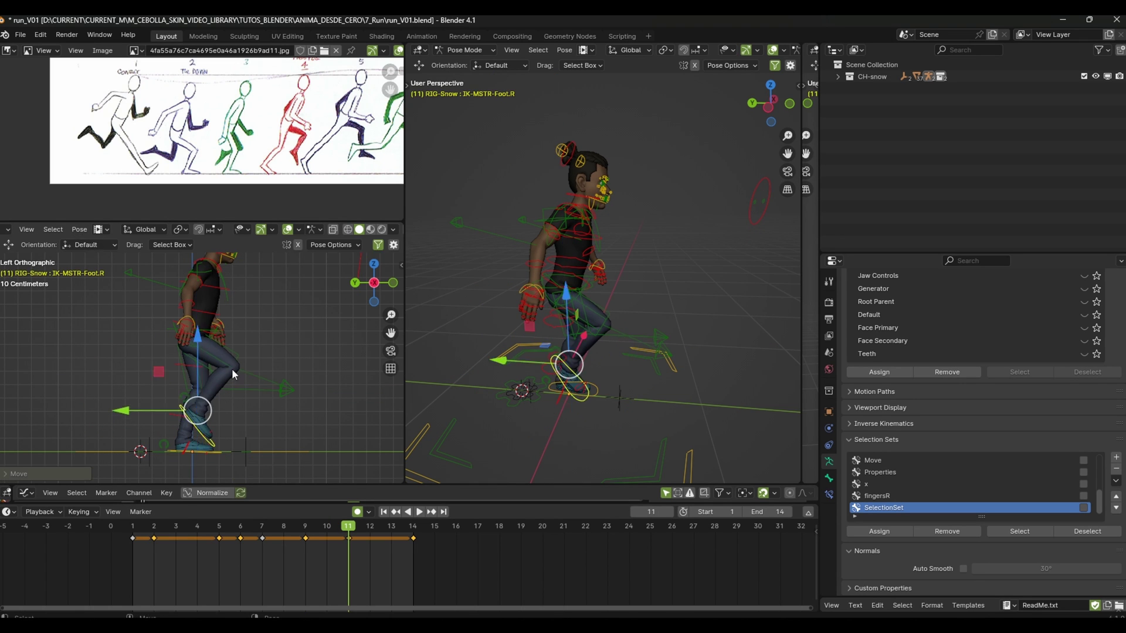
Tilt the right foot at frame 13, then select the left foot control
key("shift+space")
key("r")
middle_click_drag(375, 152, 258, 179)
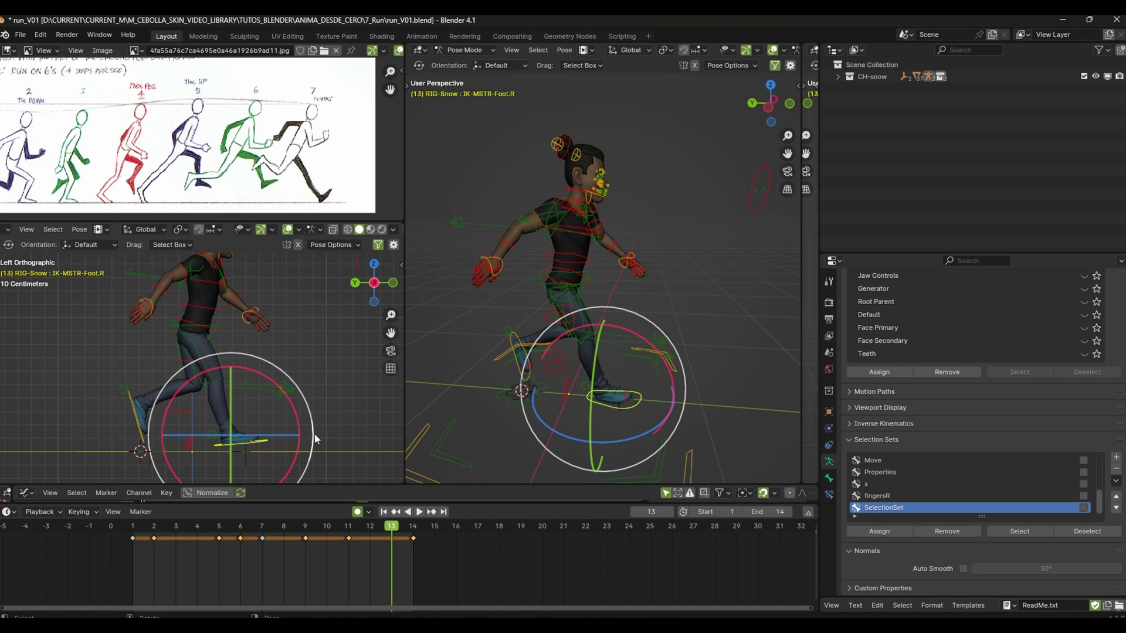
left_click(519, 360)
middle_click_drag(645, 264, 528, 264)
Rotate the left foot IK control at frames 3 and 5
left_click_drag(146, 529, 175, 529)
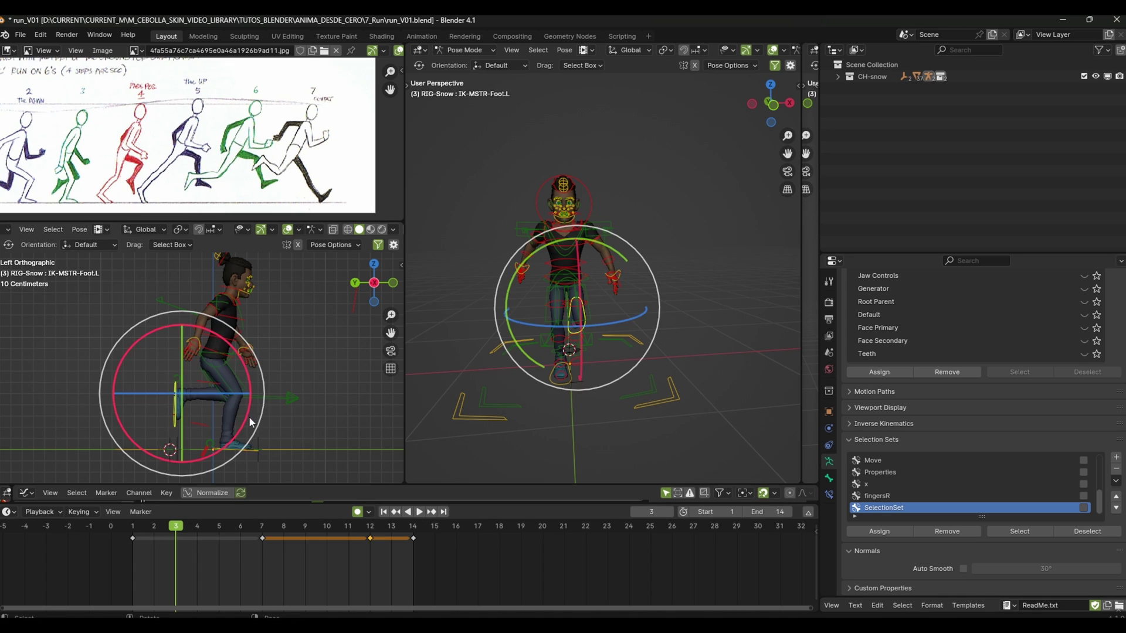
left_click_drag(248, 416, 241, 434)
key("Right")
key("Right")
mouse_move(275, 386)
left_mouse_down()
mouse_move(281, 405)
mouse_move(221, 434)
left_mouse_up()
key("Right")
Raise the left foot vertically at frame 6 and play the loop to review
key("shift+space")
key("g")
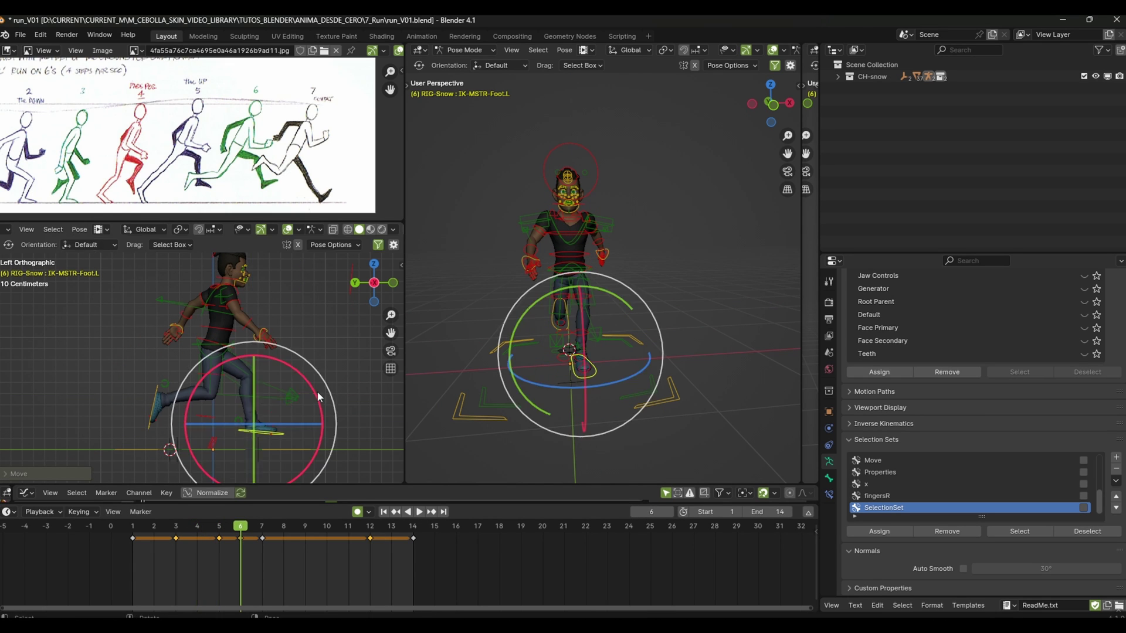
key("space")
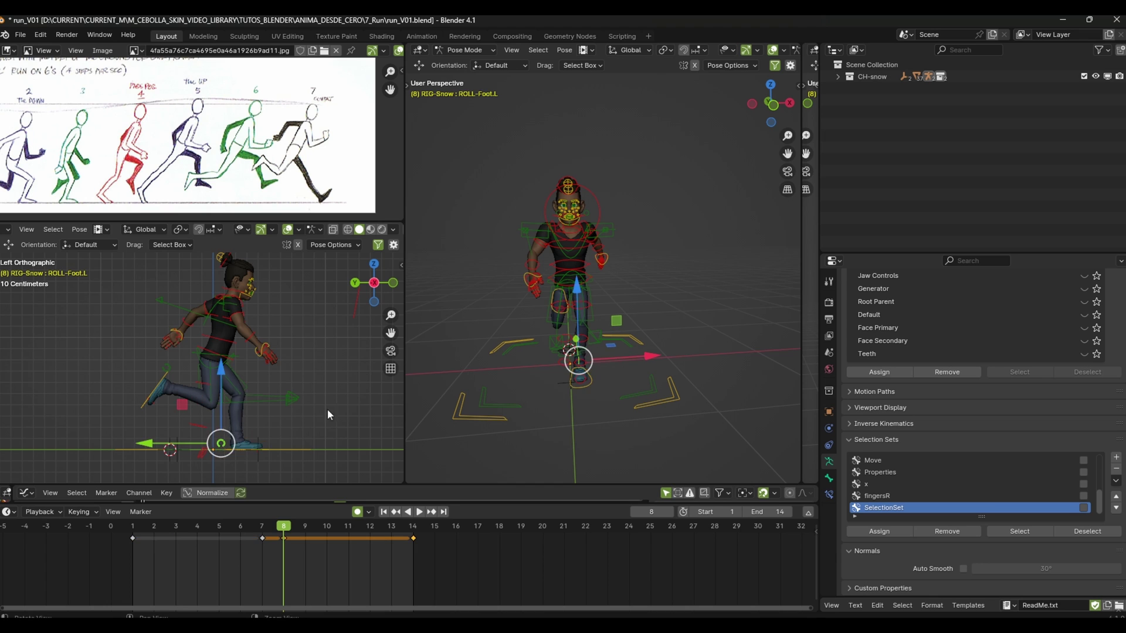
key("space")
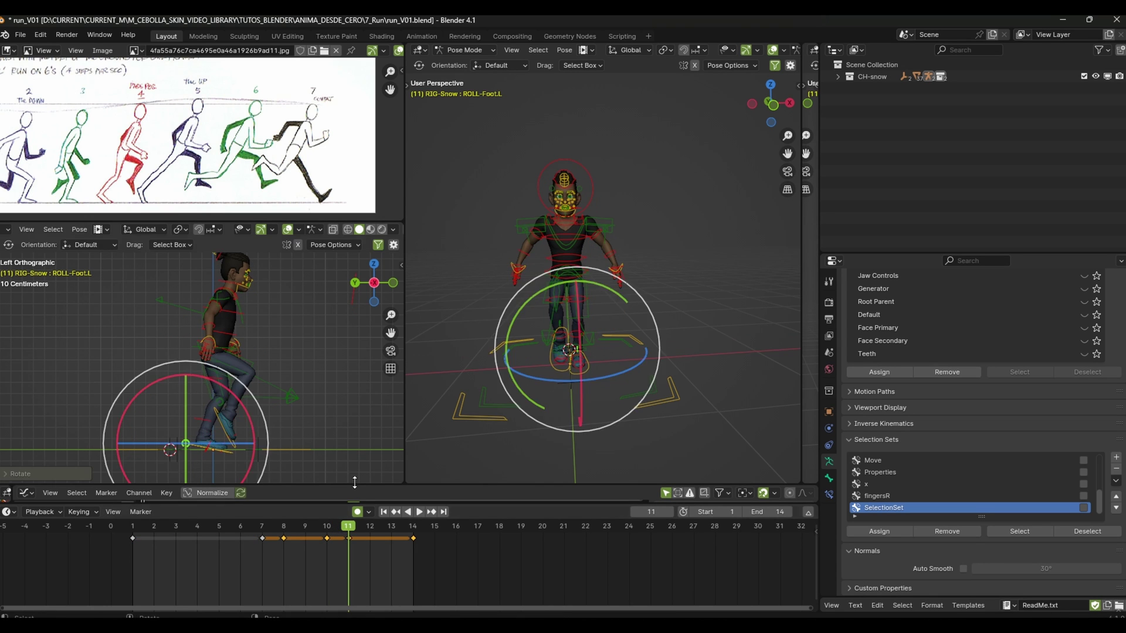
left_click(509, 239)
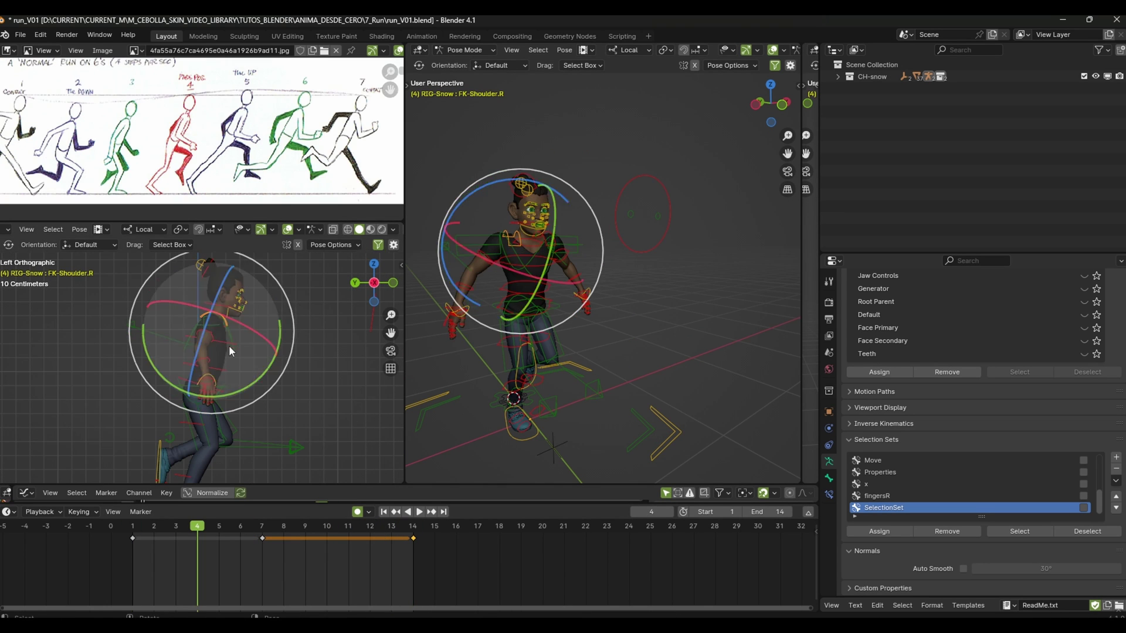
Rotate the right forearm and upper arm FK controls at frame 4
left_click(235, 390)
key("r")
key("r")
left_click(253, 412)
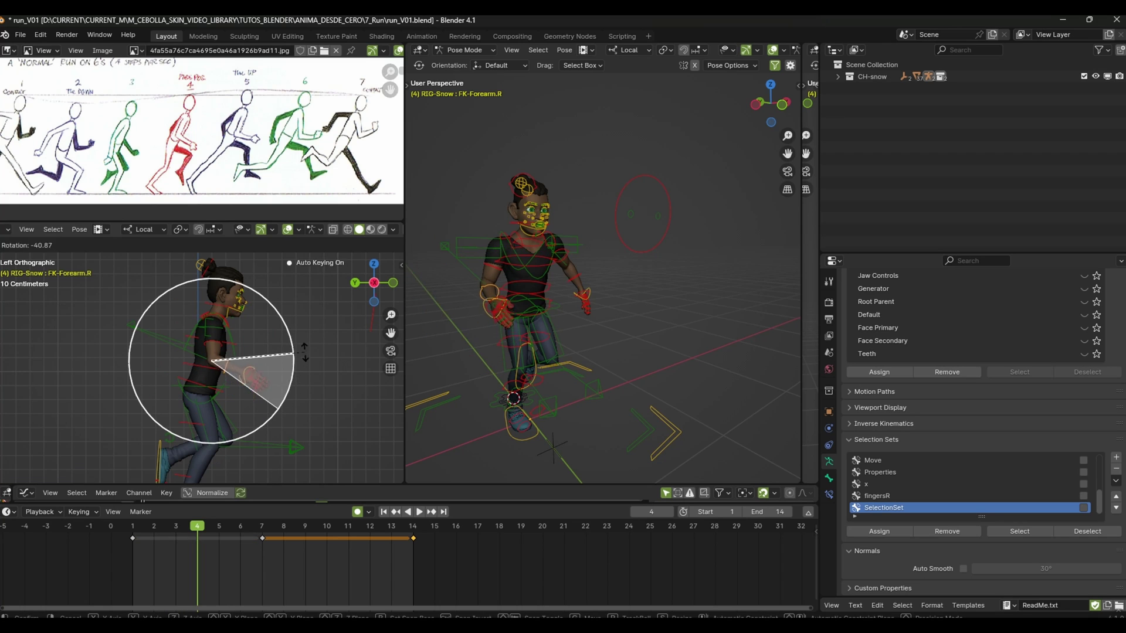
middle_click_drag(527, 293, 470, 312)
left_click(471, 312)
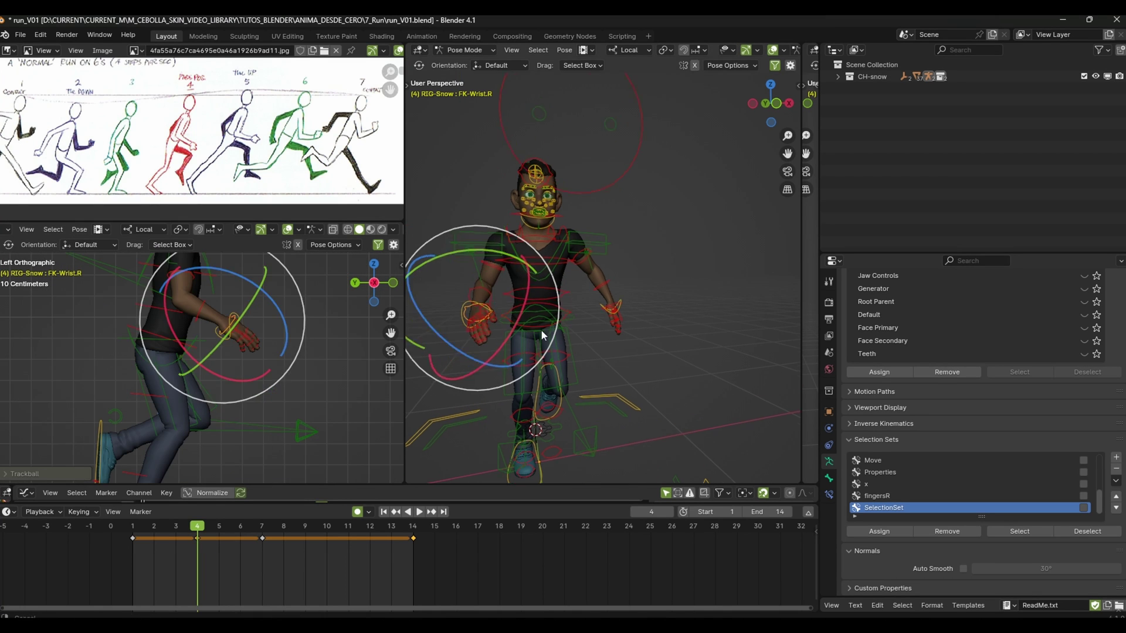
left_click(516, 240)
key("r")
key("r")
left_click(311, 379)
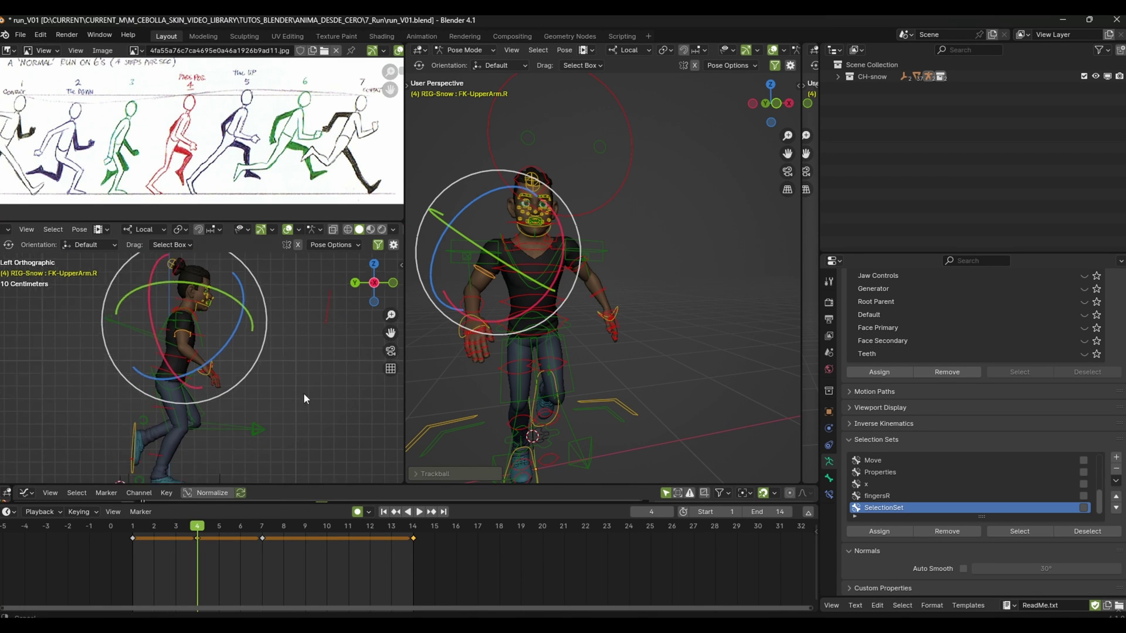
Rotate the right forearm at frame 7 and review the arm swing
key("Up")
left_click(258, 358)
key("r")
left_click(278, 384)
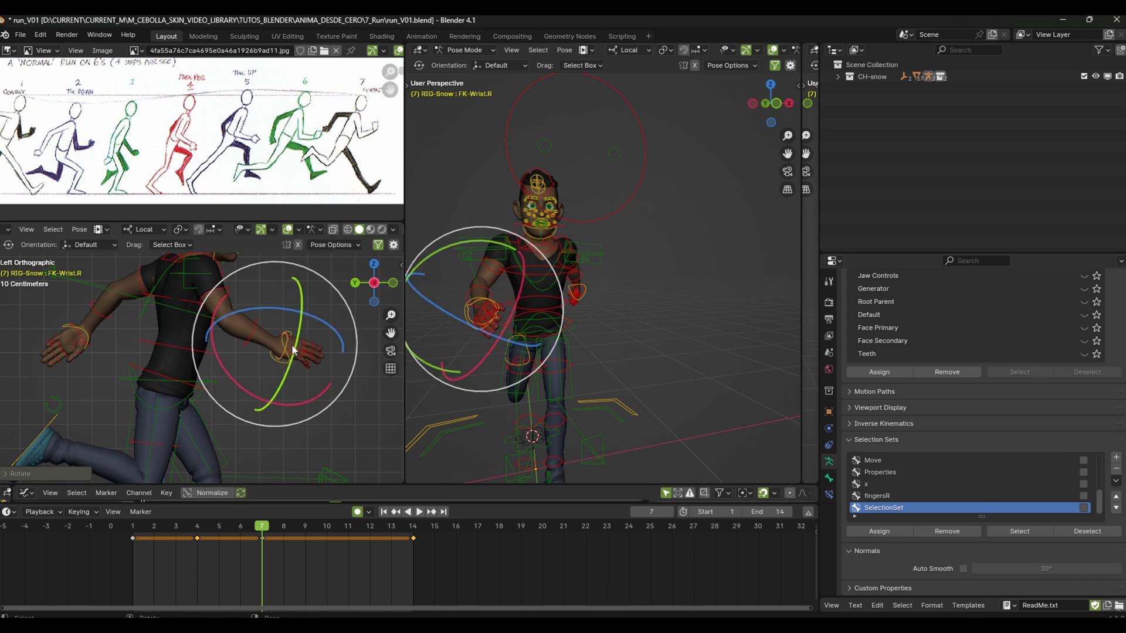
key("space")
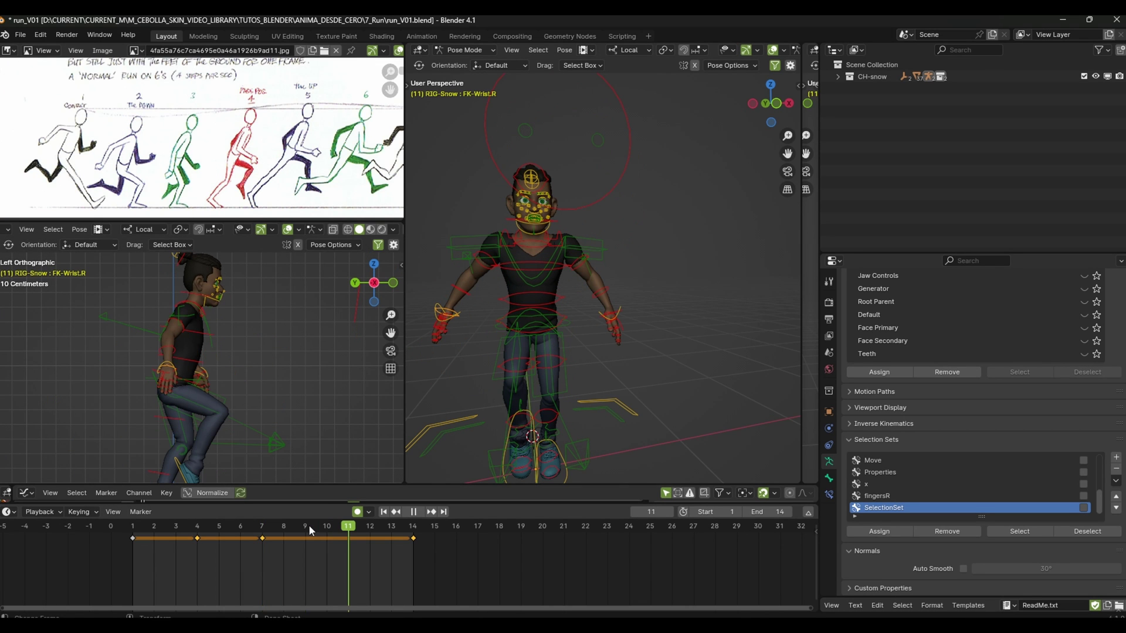
key("space")
Repose the right forearm at frames 10 and 12, reviewing the loop
left_click(179, 369)
key("r")
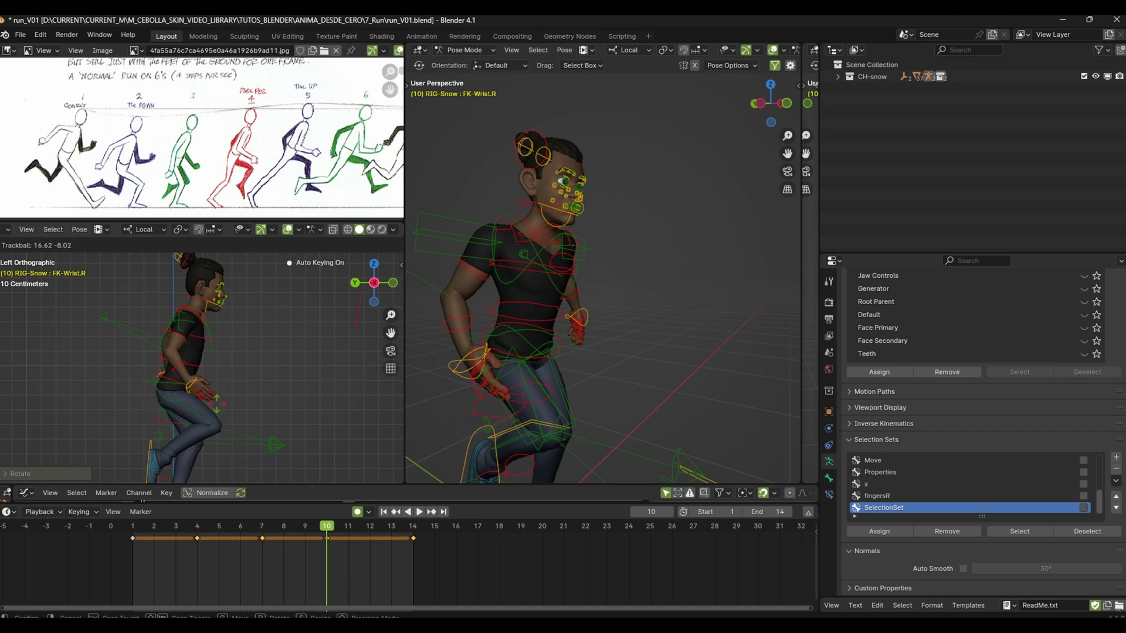
key("r")
left_click(251, 359)
key("space")
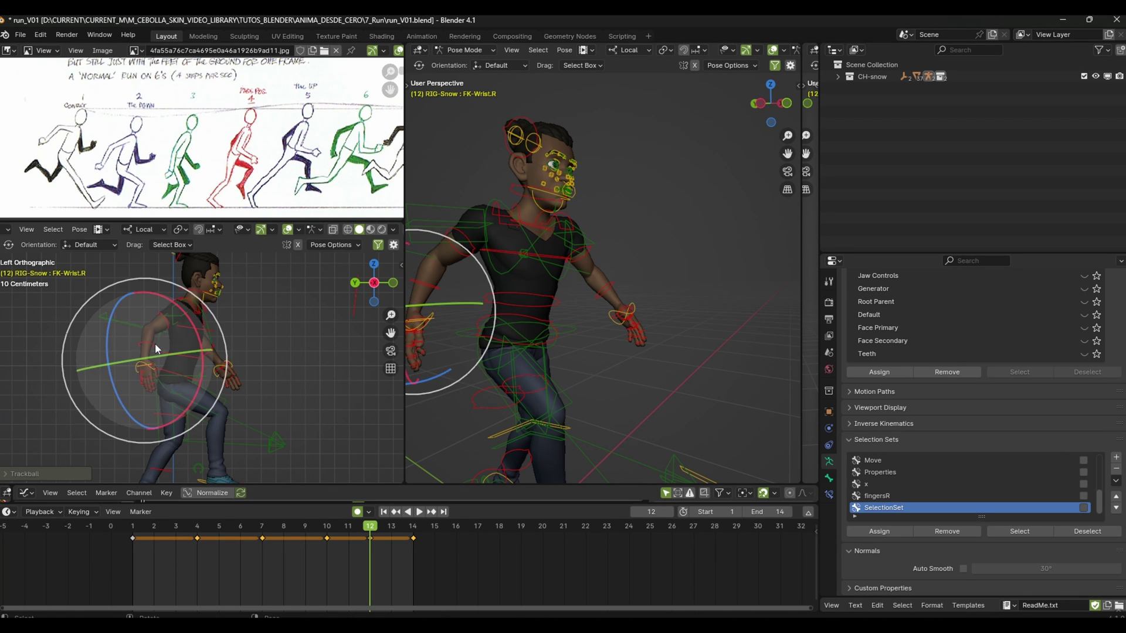
left_click(150, 370)
key("space")
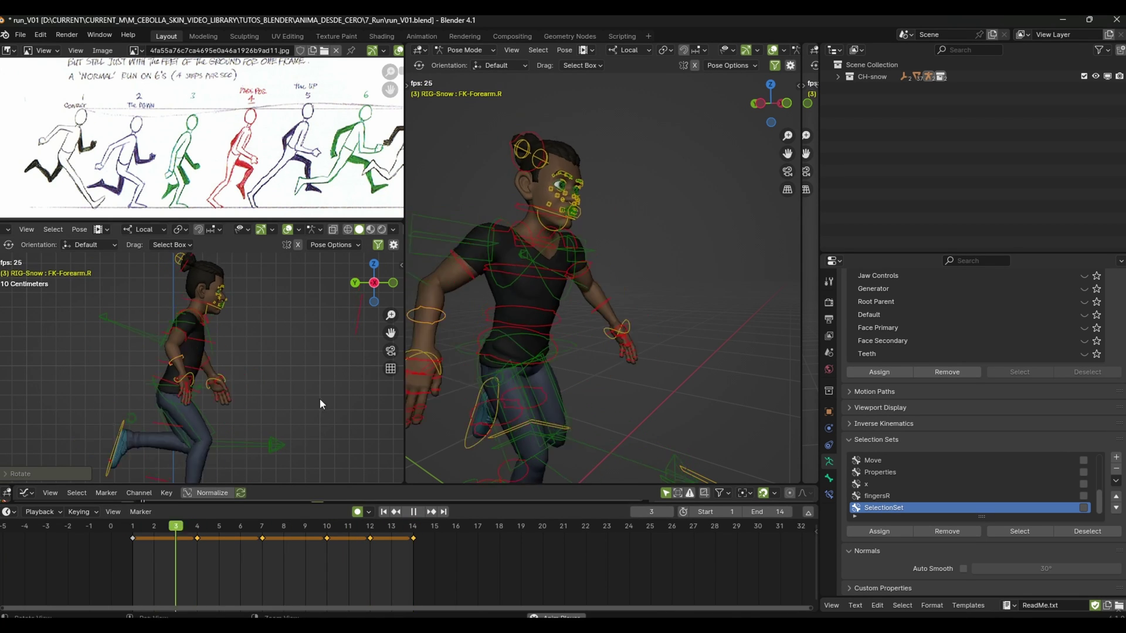
Copy all rig controls' keys and paste them at the cycle's end
left_click(306, 531)
right_click(209, 564)
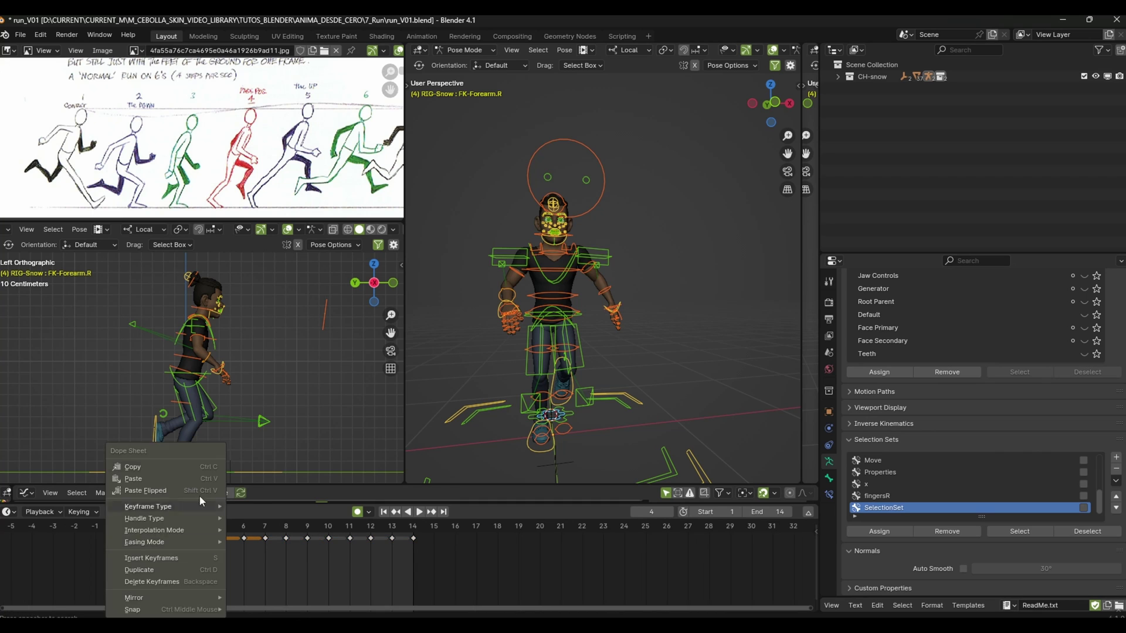
key("space")
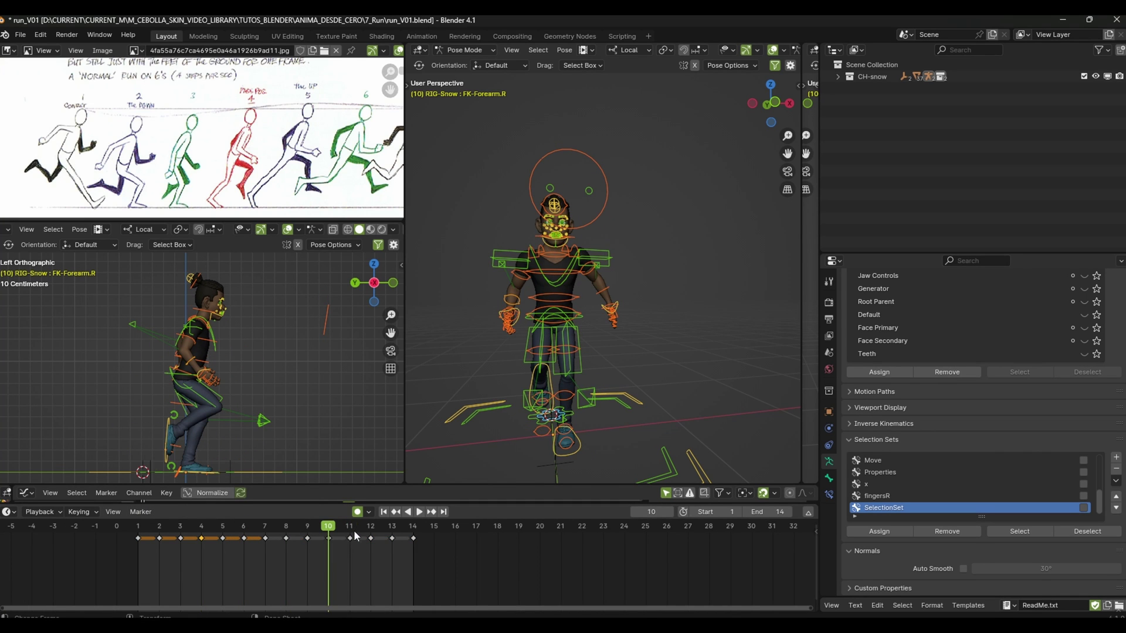
right_click(355, 536)
left_click(331, 555)
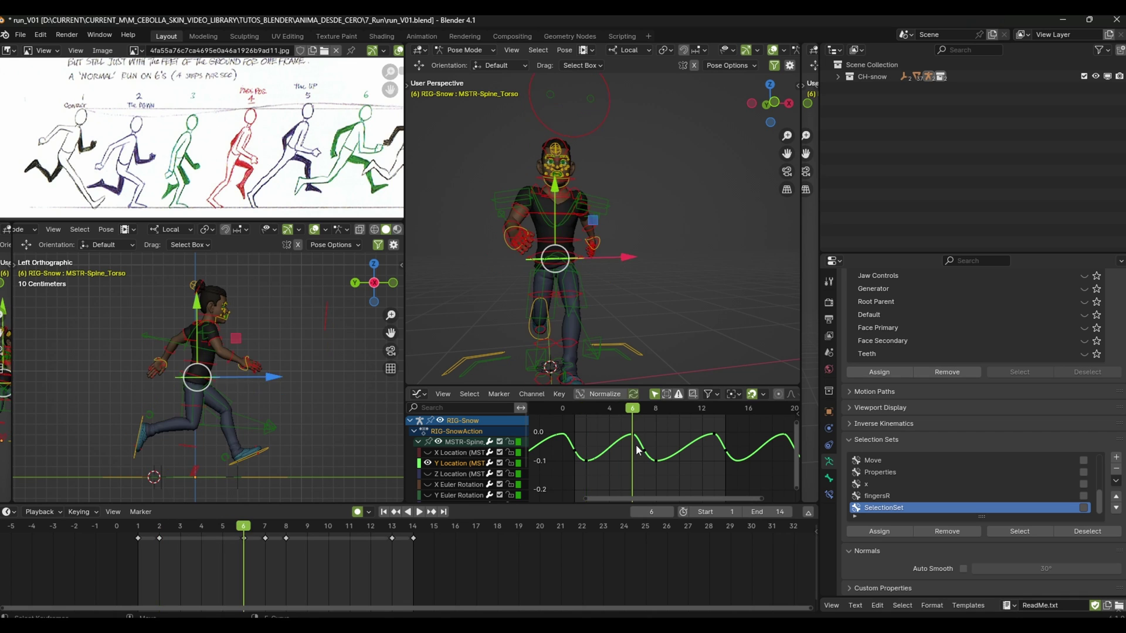
Isolate the torso's Z Location curve and play the loop to check the bounce
left_click_drag(638, 451, 661, 457)
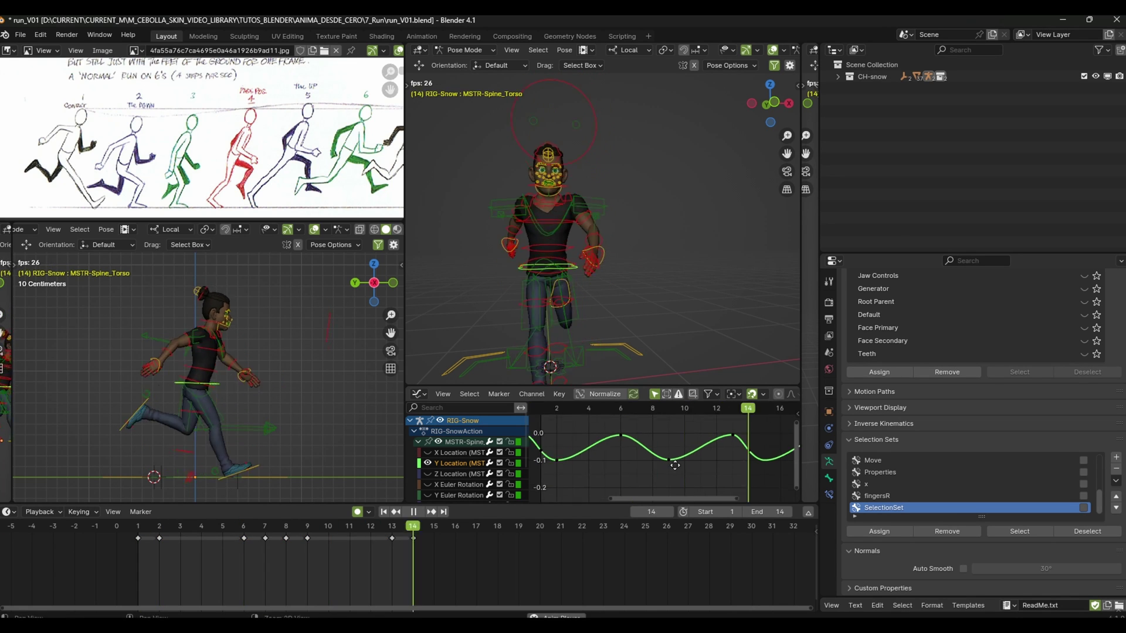
key("Escape")
left_click(461, 474)
key("shift+h")
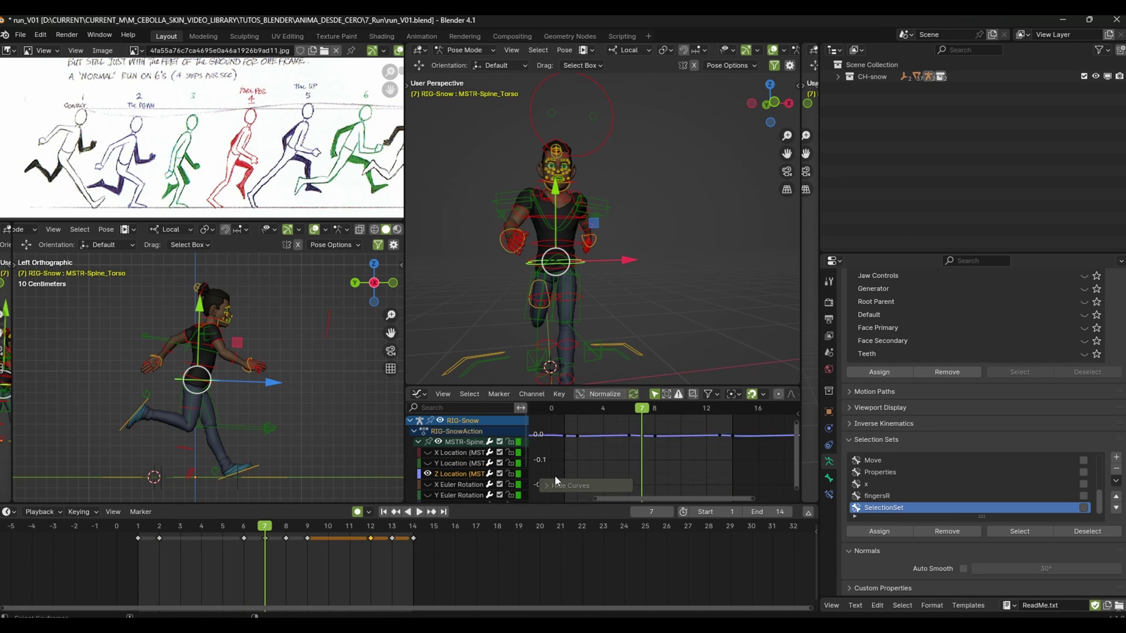
key("space")
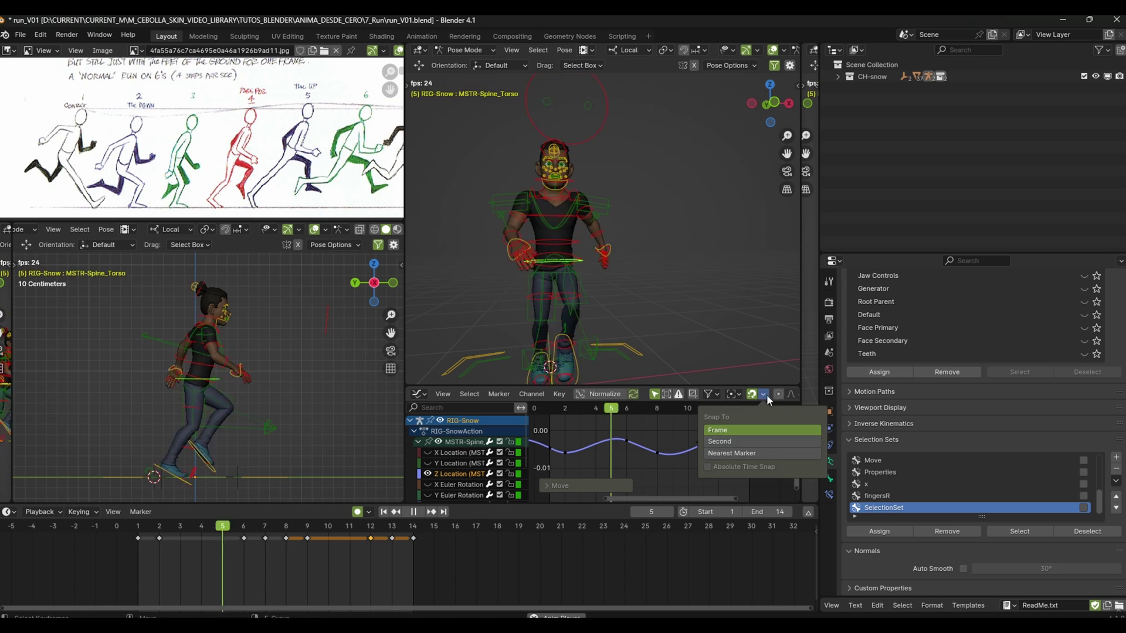
Edit the X Euler Rotation key, undo it, and return to Z Location
left_click(460, 485)
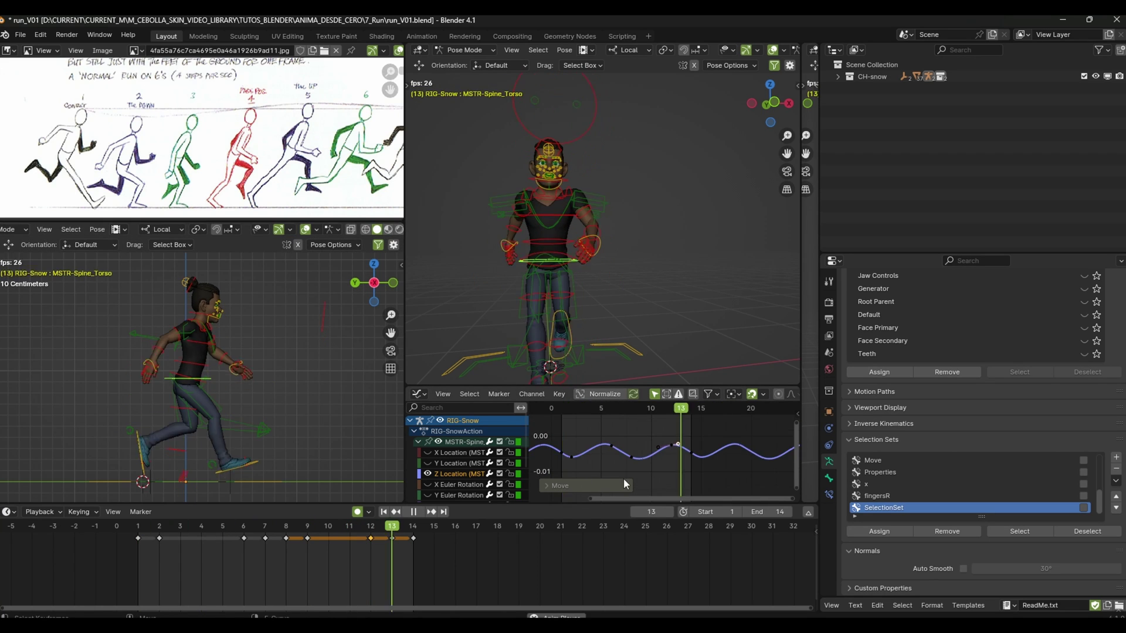
key("shift+h")
key("Home")
left_click(622, 440)
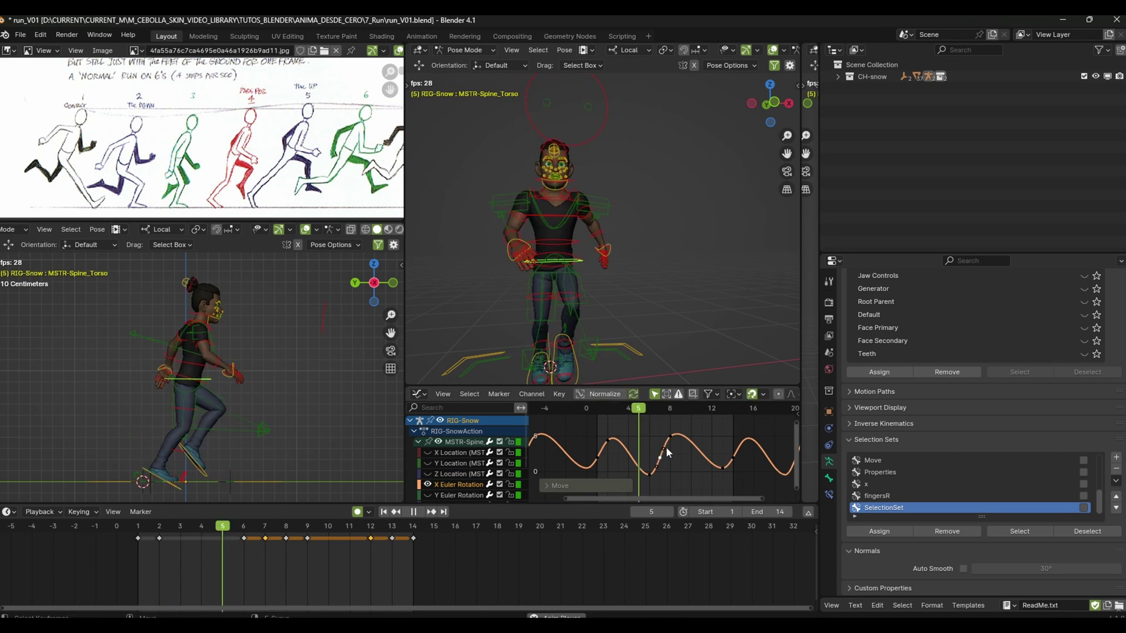
key("ctrl+z")
key("ctrl+z")
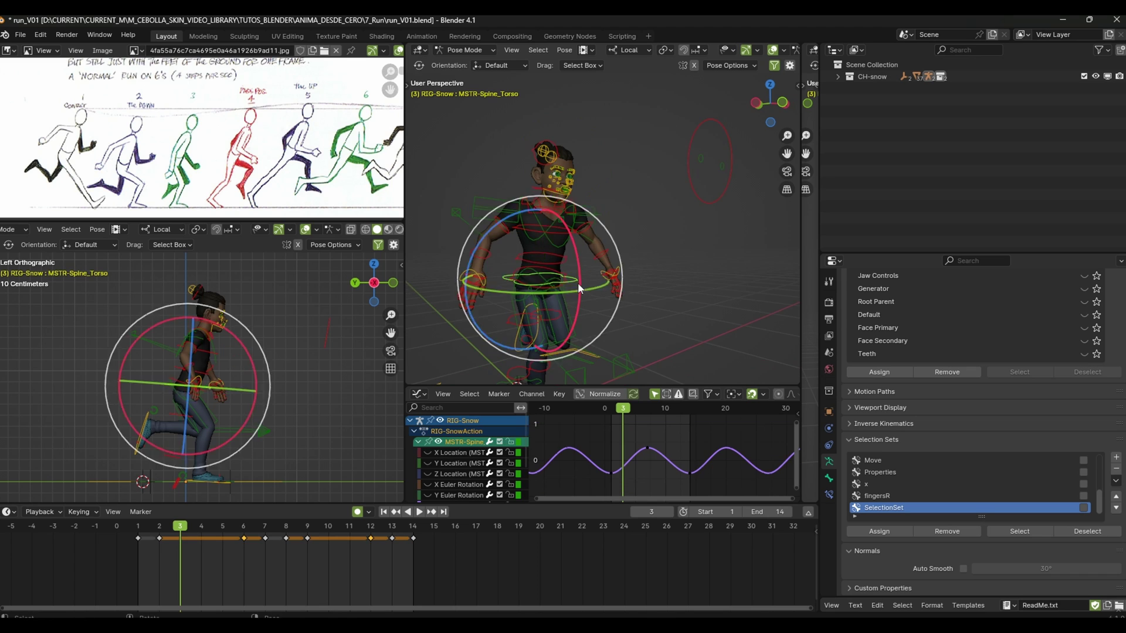
key("ctrl+z")
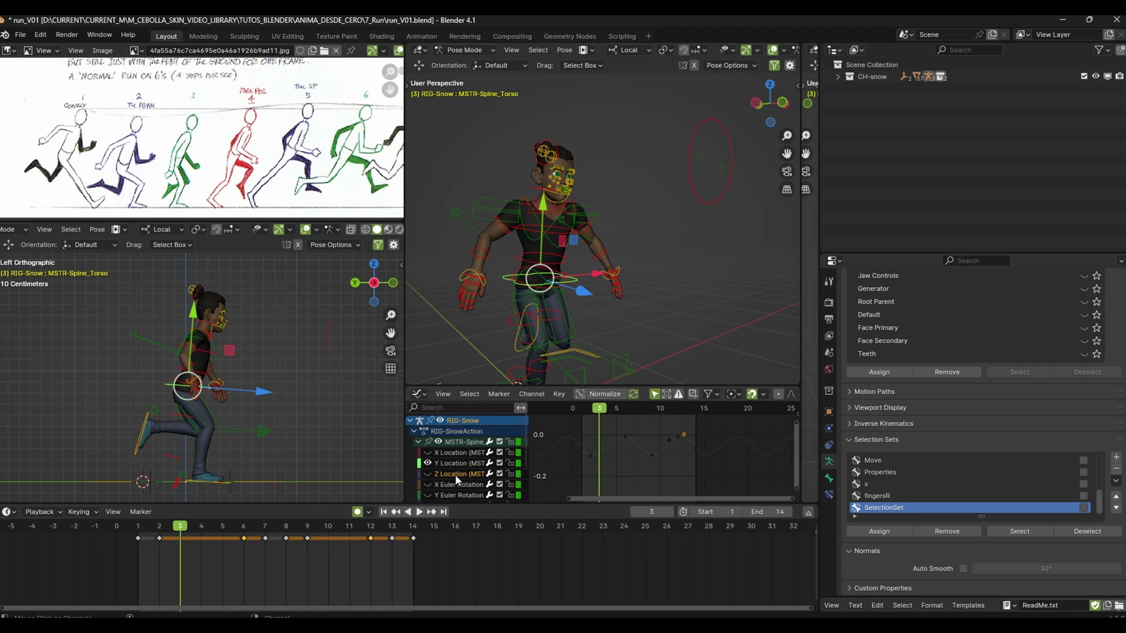
key("shift+h")
key("Home")
Rotate the hips control and play the loop to review it
left_click(508, 307)
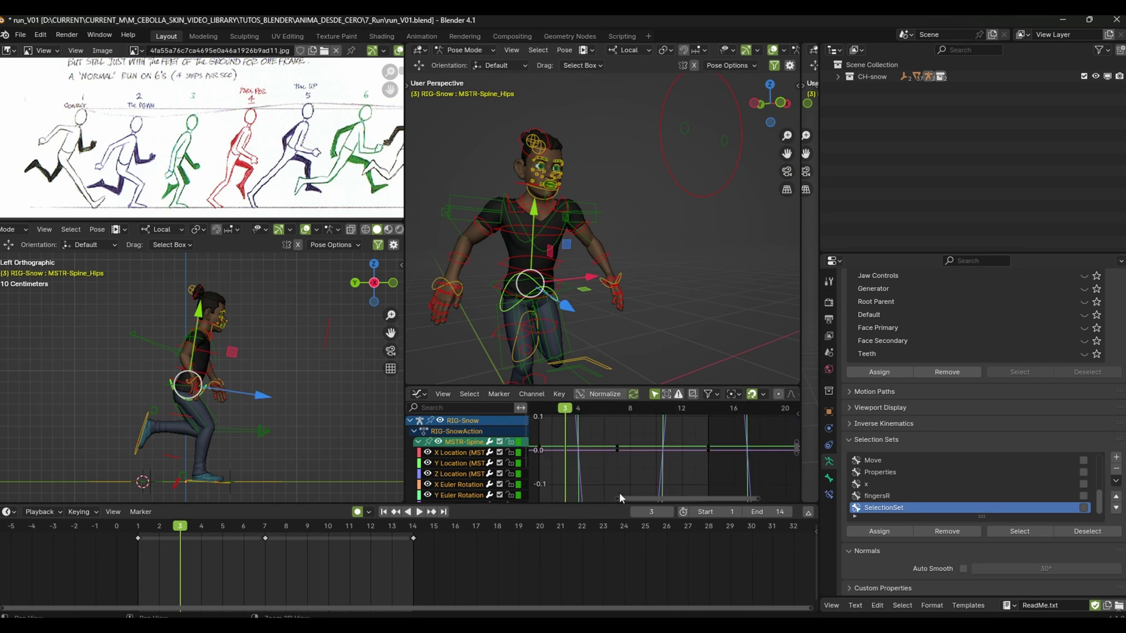
key("Home")
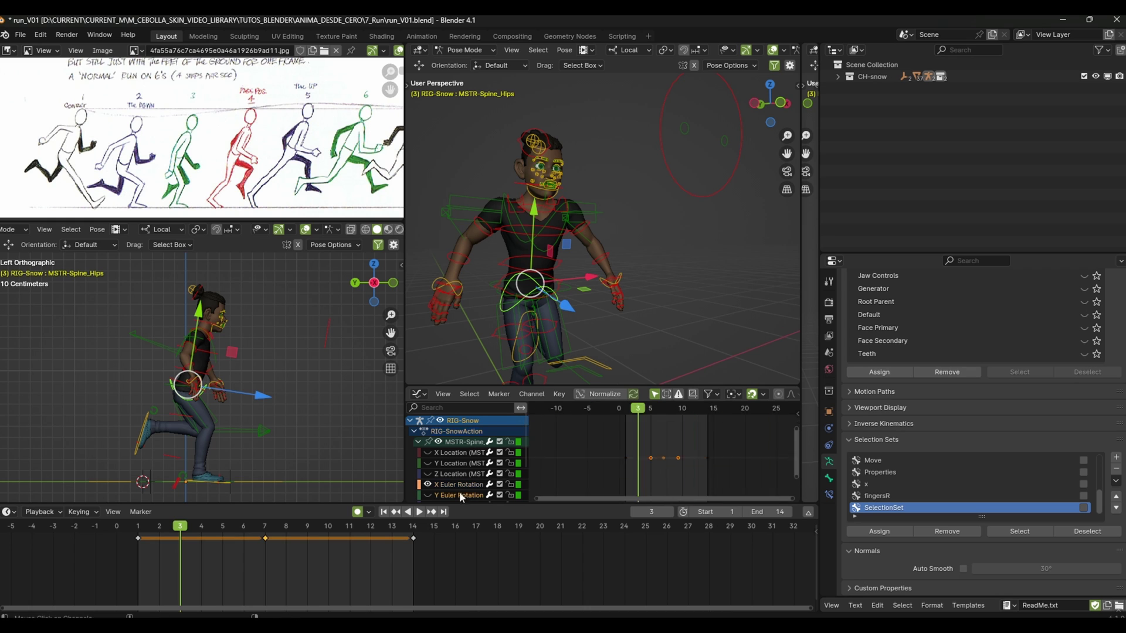
key("ctrl+z")
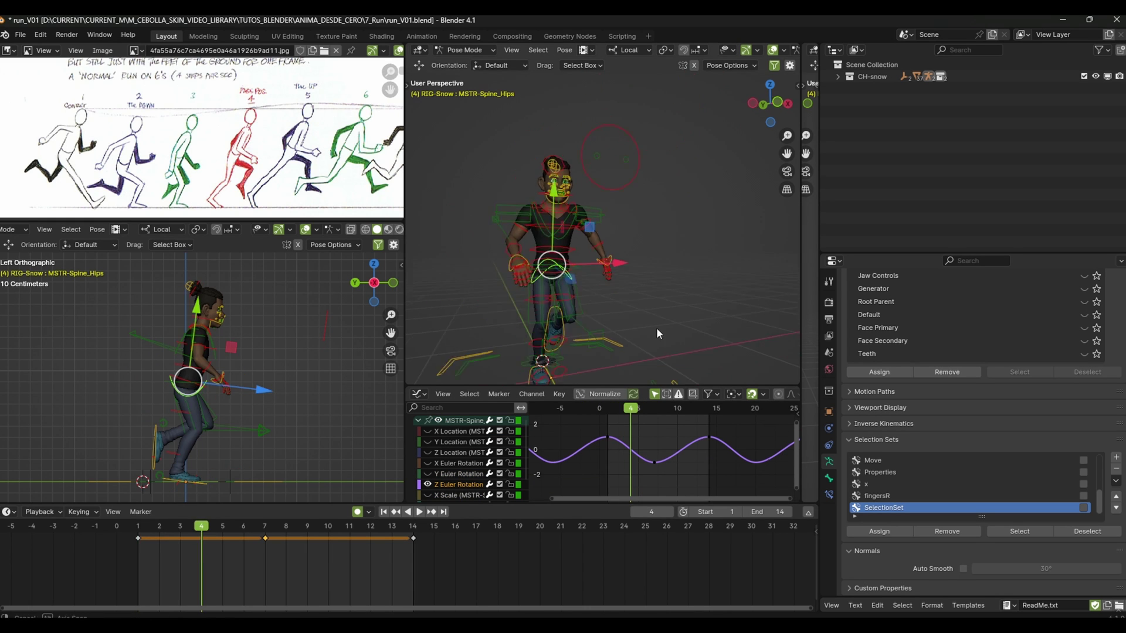
key("r")
key("r")
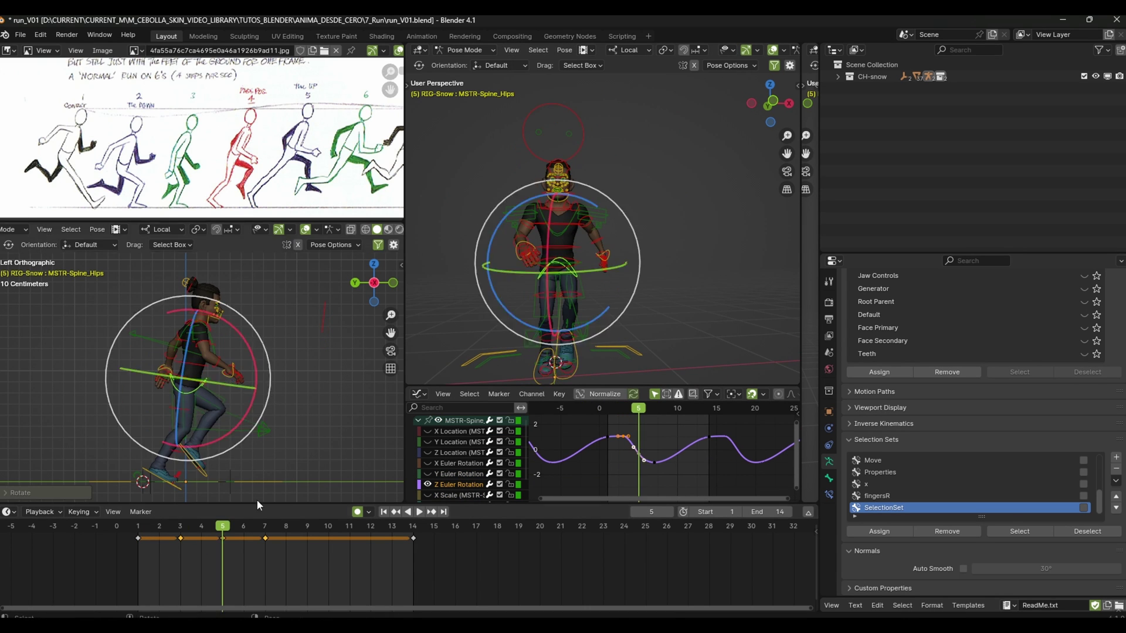
key("Return")
left_click(415, 516)
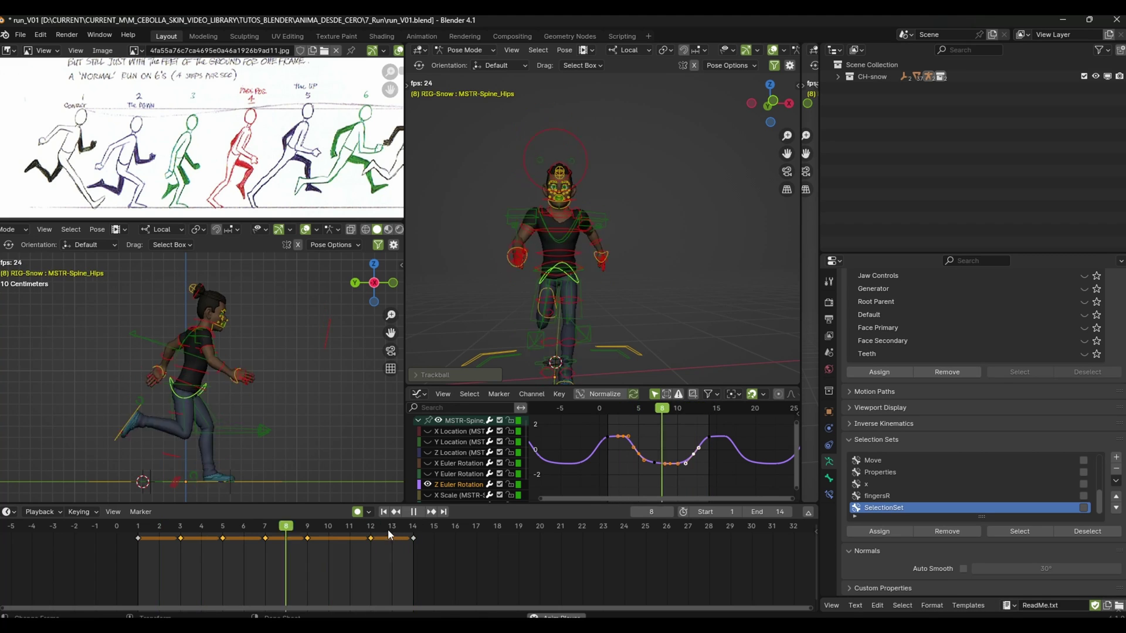
key("space")
Show and frame the rib cage control's Y rotation curve
left_click(560, 258)
middle_click_drag(586, 246, 621, 229)
key("shift+h")
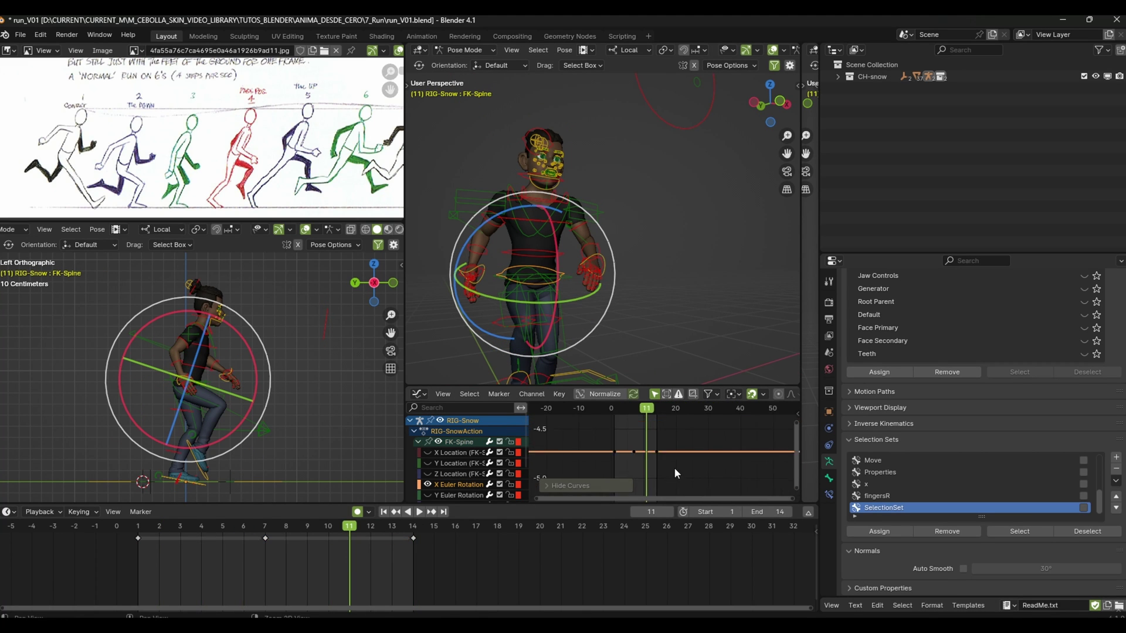
left_click(534, 241)
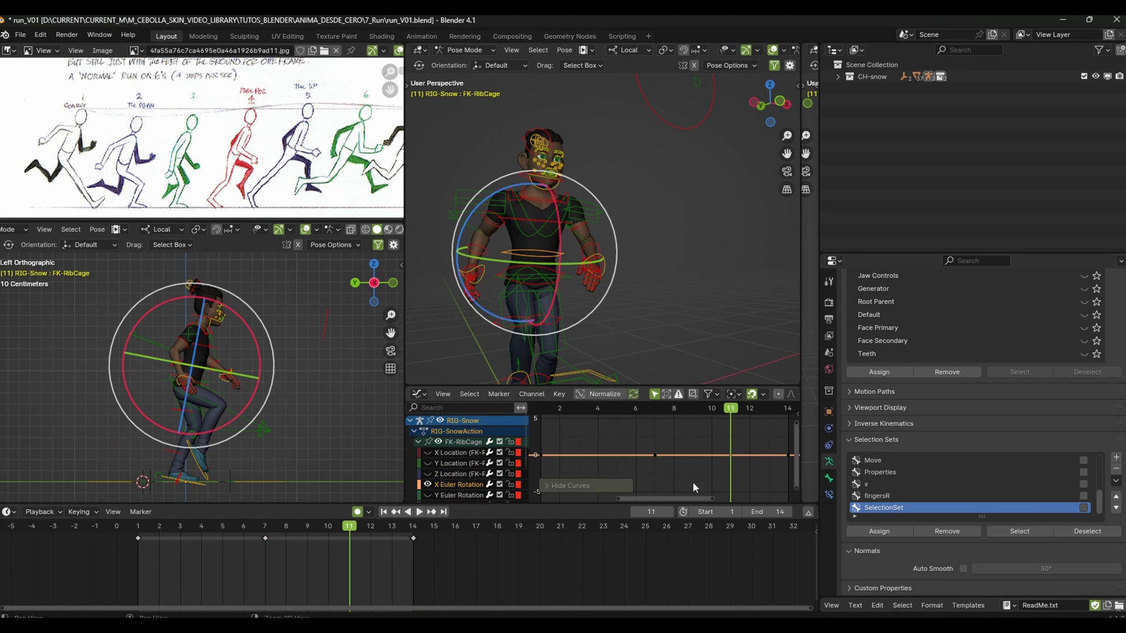
left_click(696, 455)
middle_click_drag(695, 455, 701, 420, "ctrl")
Isolate and move the chest master's keys, then split the side view in two
left_click(548, 217)
key("shift+h")
key("Home")
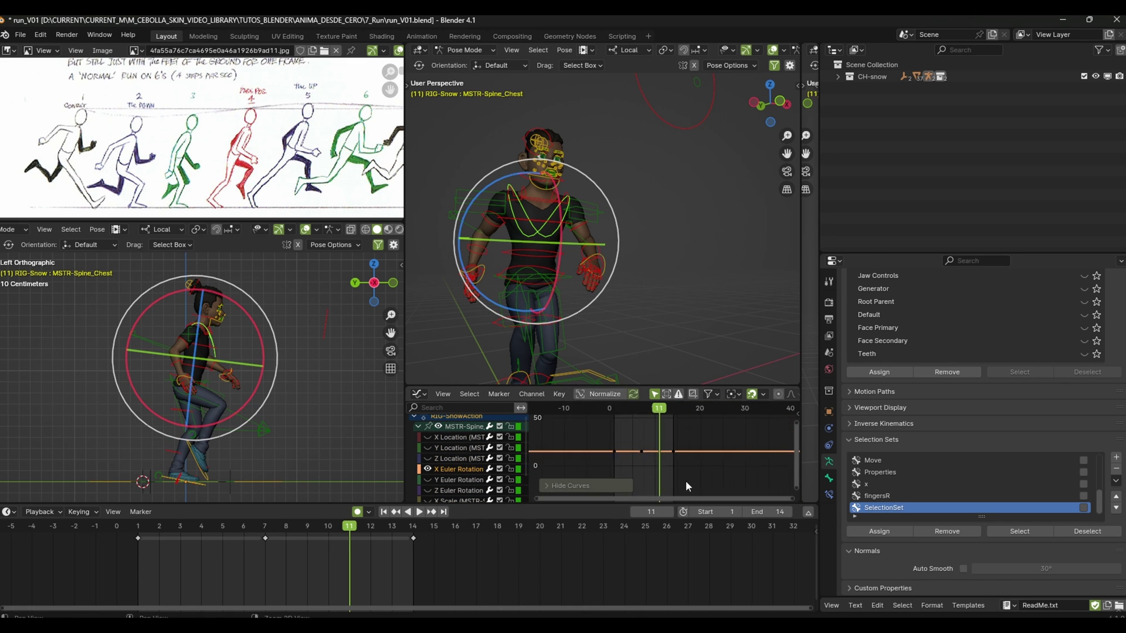
scroll(655, 470, "down", 4)
key("space")
key("g")
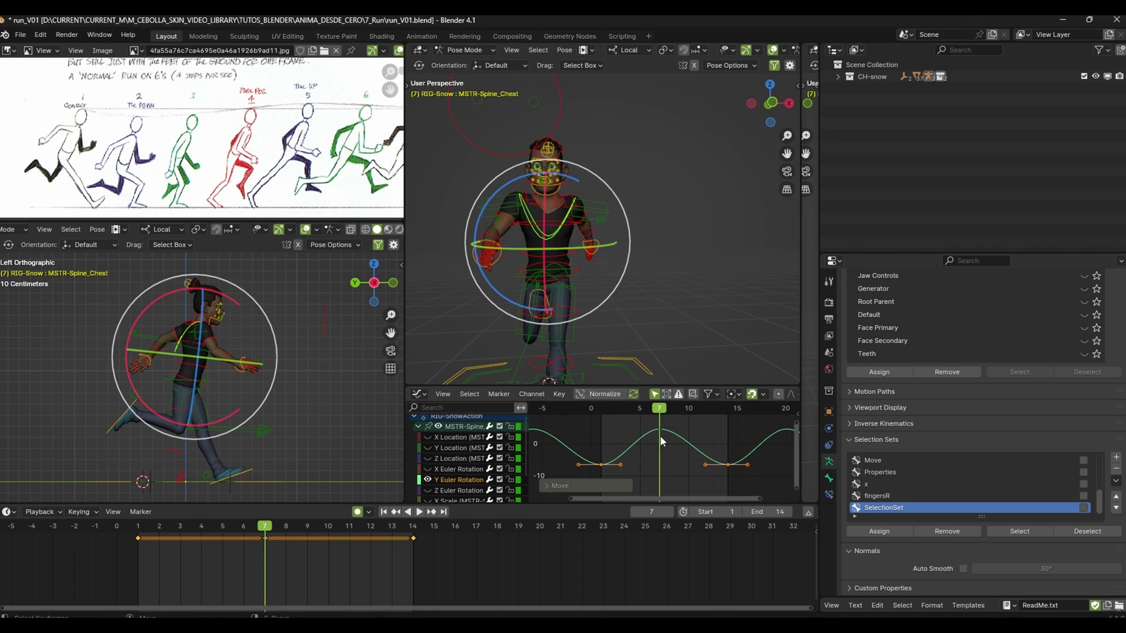
left_click_drag(504, 118, 327, 176)
Widen the new middle view and set its editor view type
left_click_drag(511, 264, 596, 264)
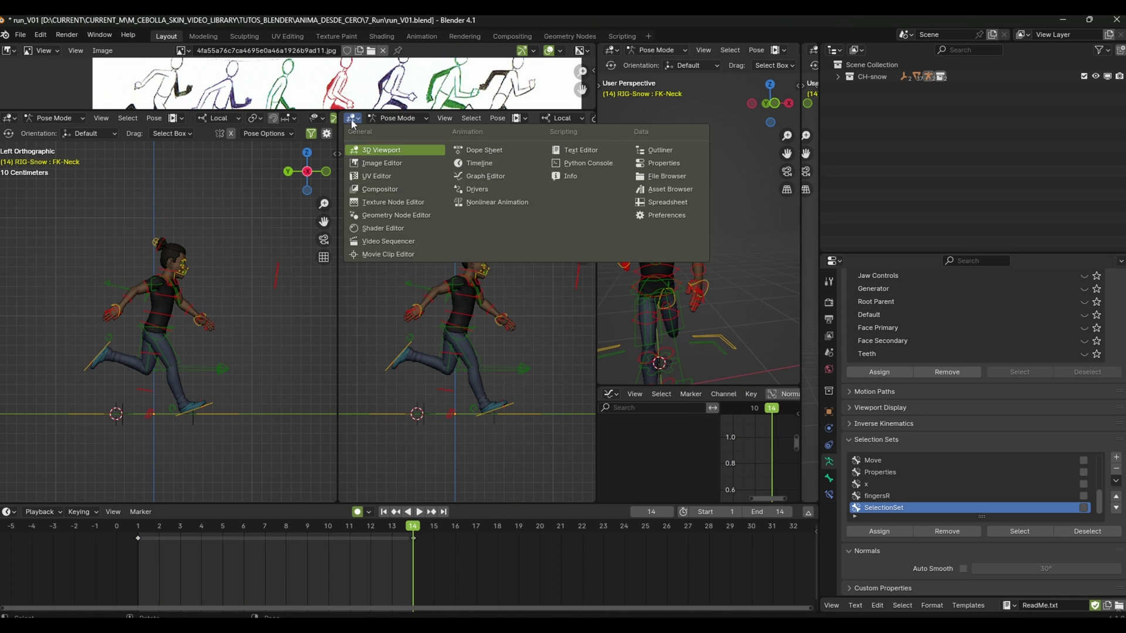
left_click(586, 171)
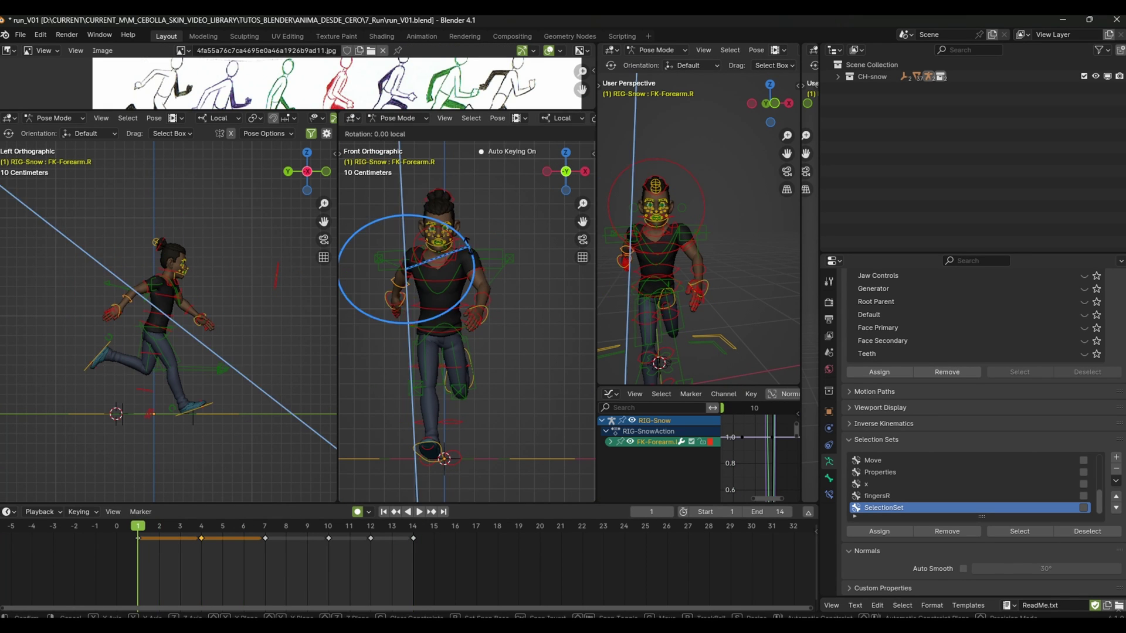
key("Escape")
key("Right")
Rotate and key the left upper arm at frames 3, 5 and 7
key("Right")
left_click(484, 281)
key("r")
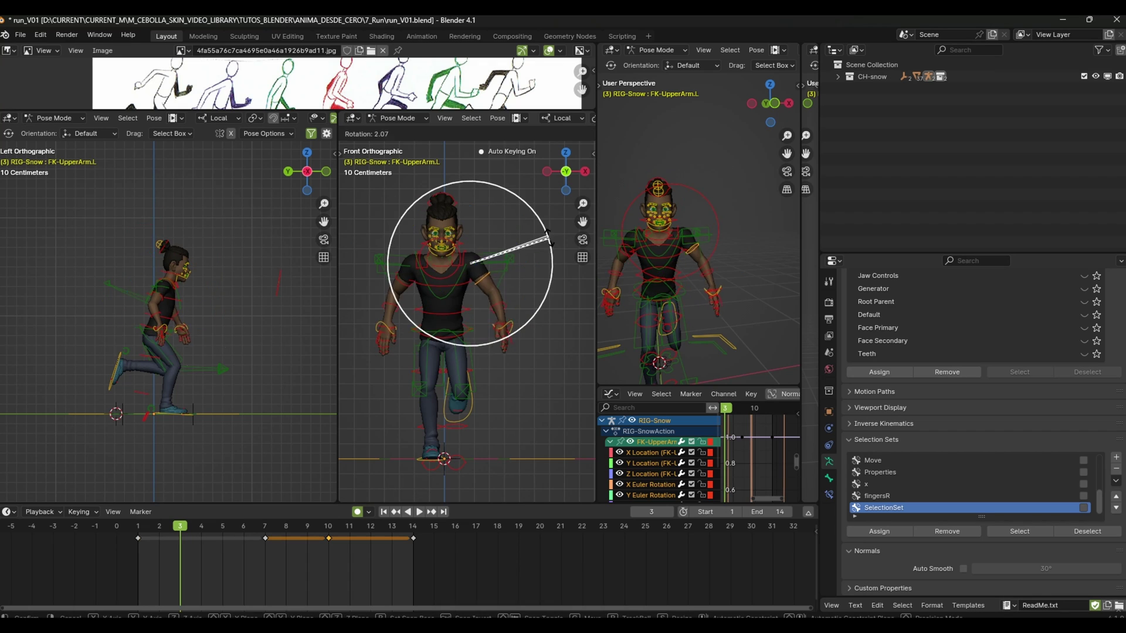
left_click(548, 237)
key("Right")
key("Right")
key("shift+space")
key("r")
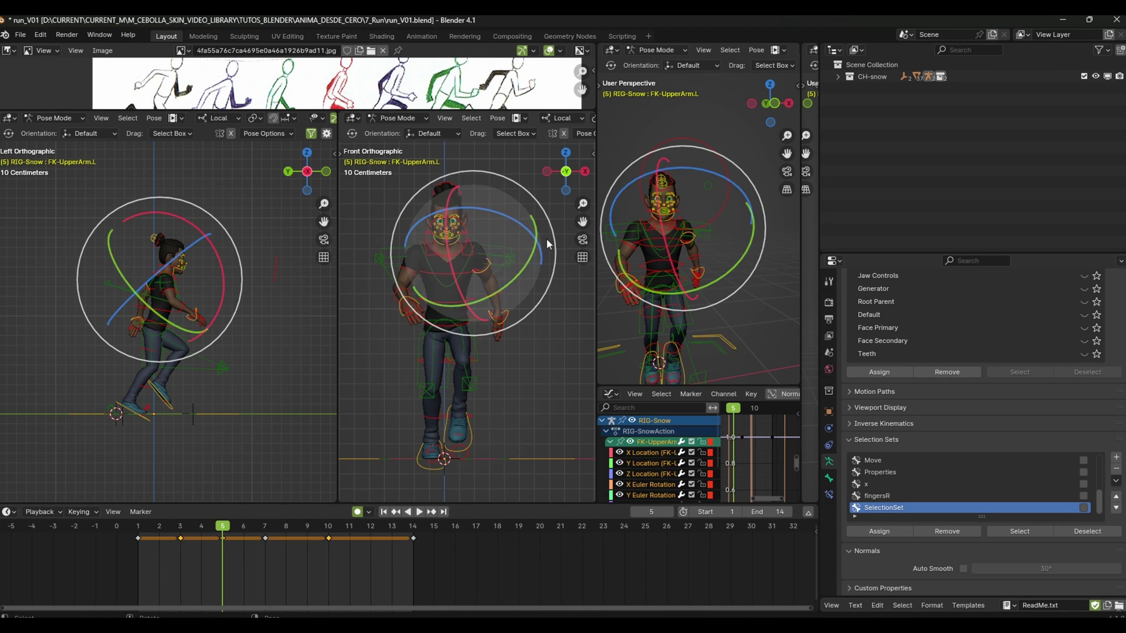
key("r")
left_click(549, 238)
key("Right")
key("Right")
key("r")
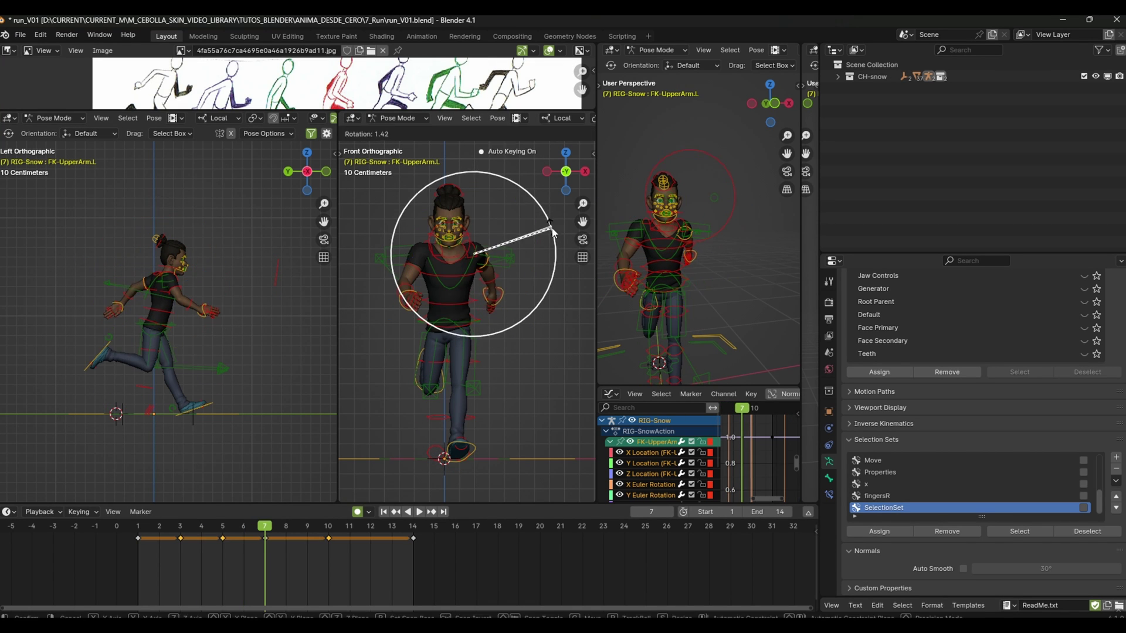
left_click(551, 232)
Review the run loop with the upper arm controls, returning to frame 1
left_click(403, 296)
key("space")
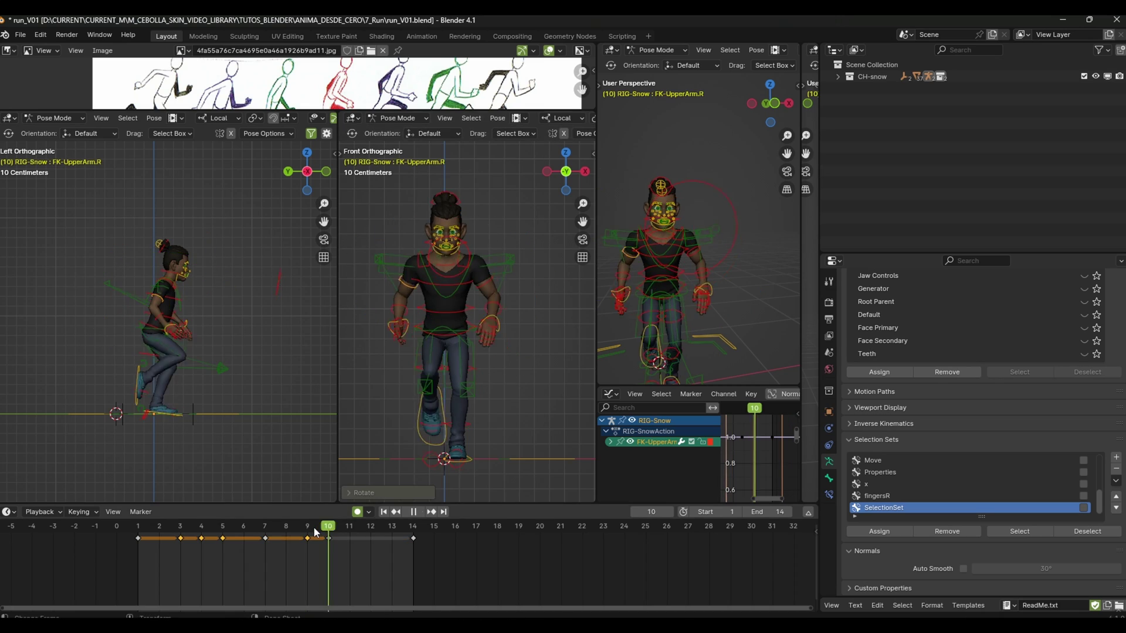
left_click(490, 276)
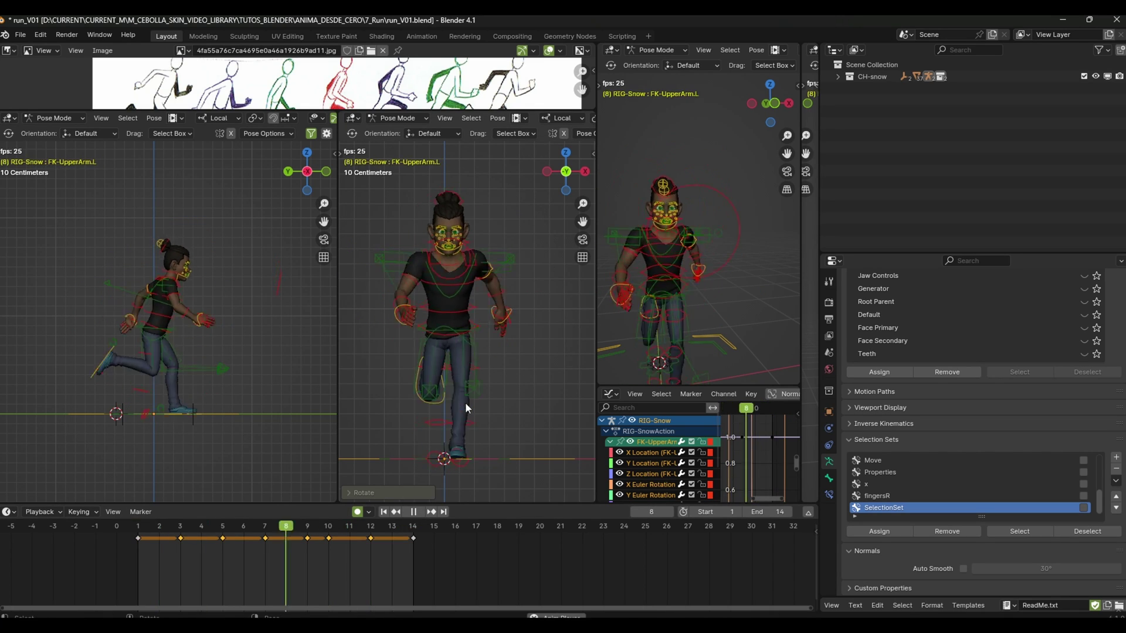
key("shift+Left")
key("space")
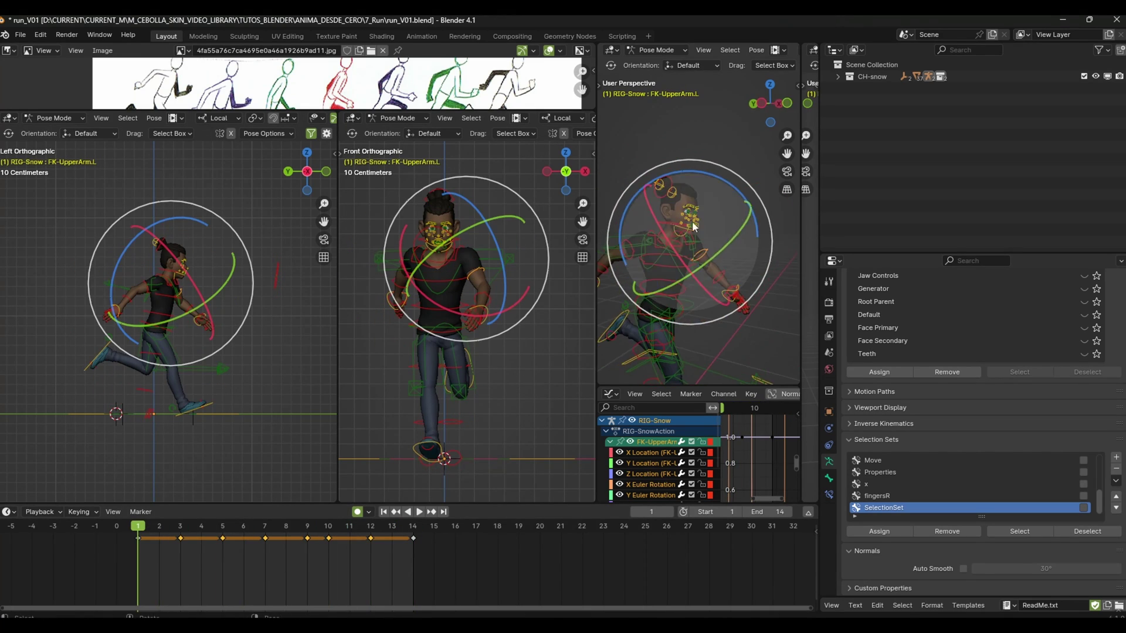
Select the head control and resize areas to widen the perspective view
left_click(693, 227)
left_click_drag(596, 247, 476, 247)
left_click_drag(819, 247, 1016, 246)
mouse_move(799, 387)
left_mouse_down()
mouse_move(800, 376)
mouse_move(909, 437)
left_mouse_up()
Lower the FK-Head X rotation keys at frames 3 and 12, then play back
key("space")
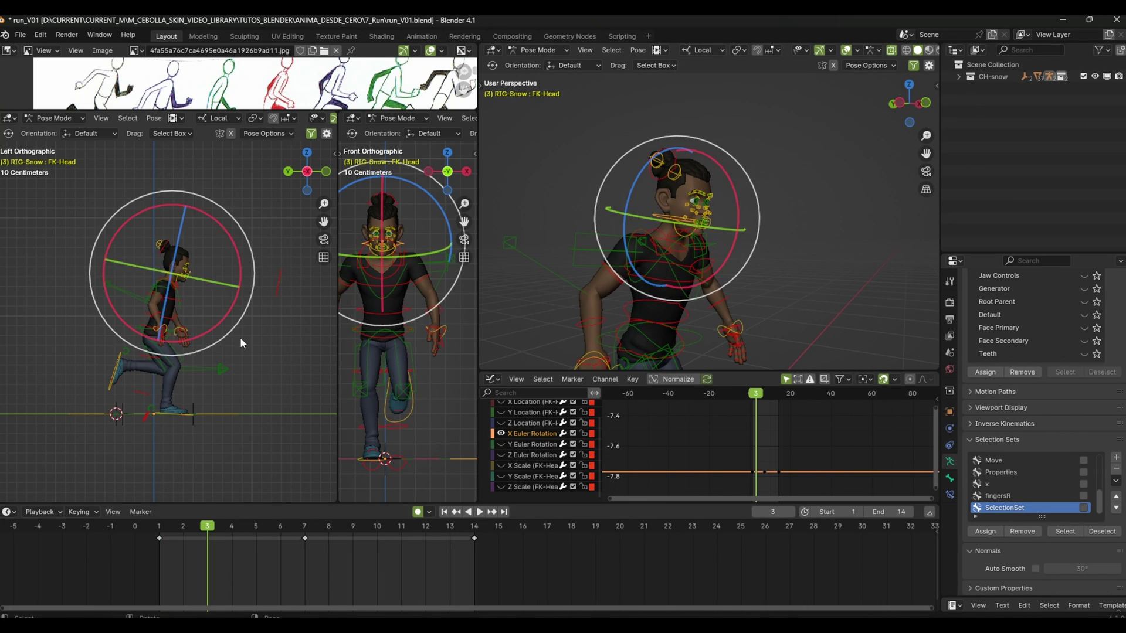
left_click(209, 540)
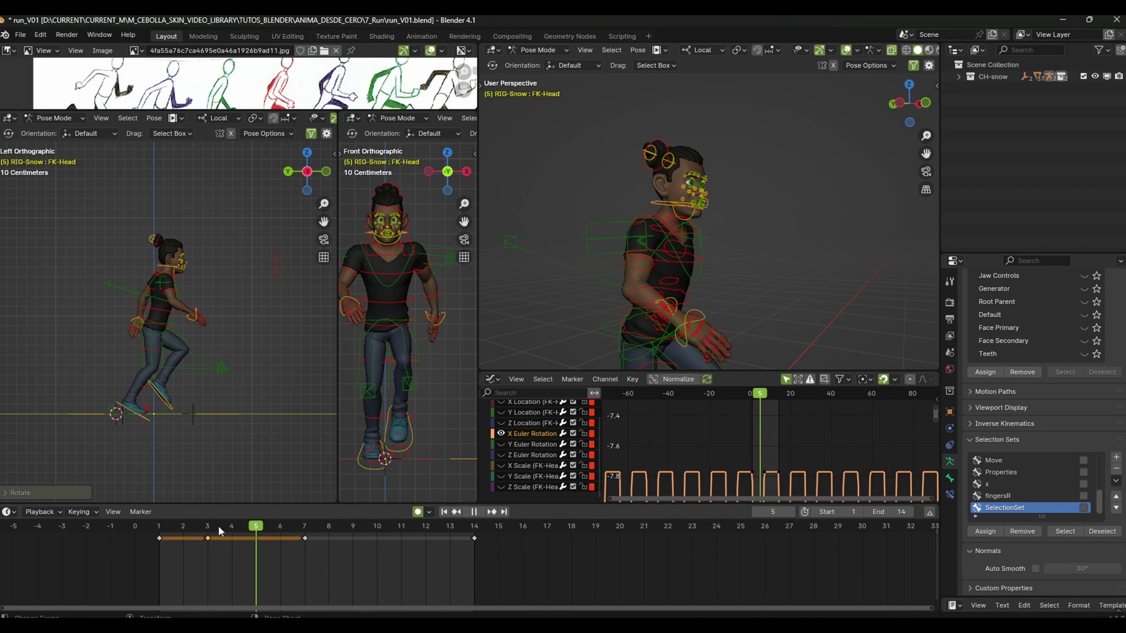
left_click(426, 538)
key("Home")
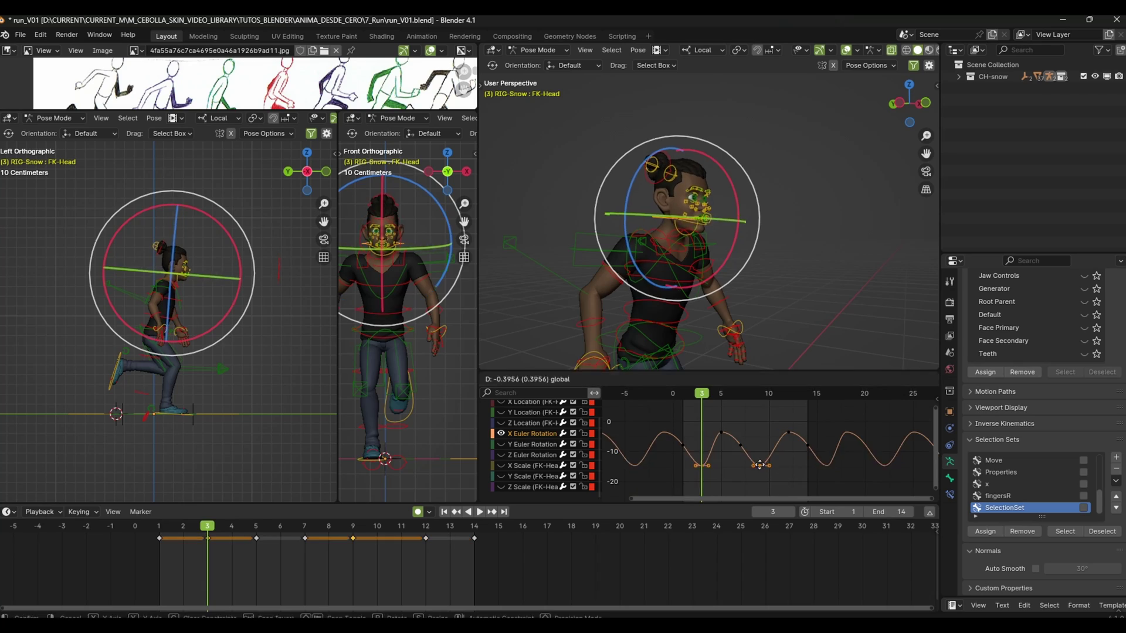
left_click_drag(760, 465, 760, 471)
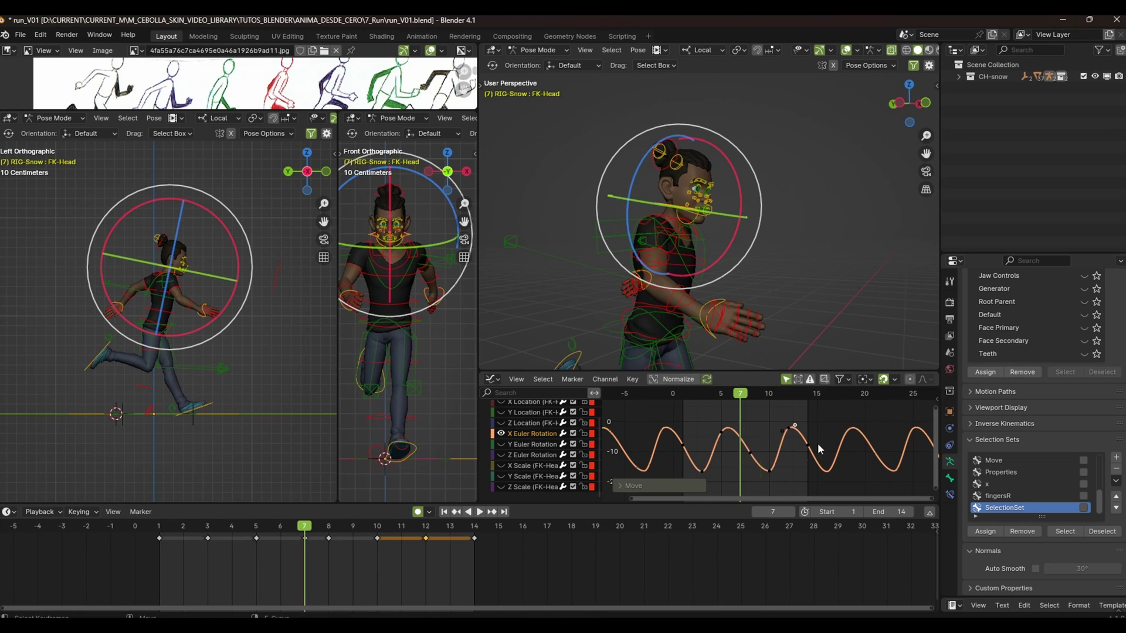
key("space")
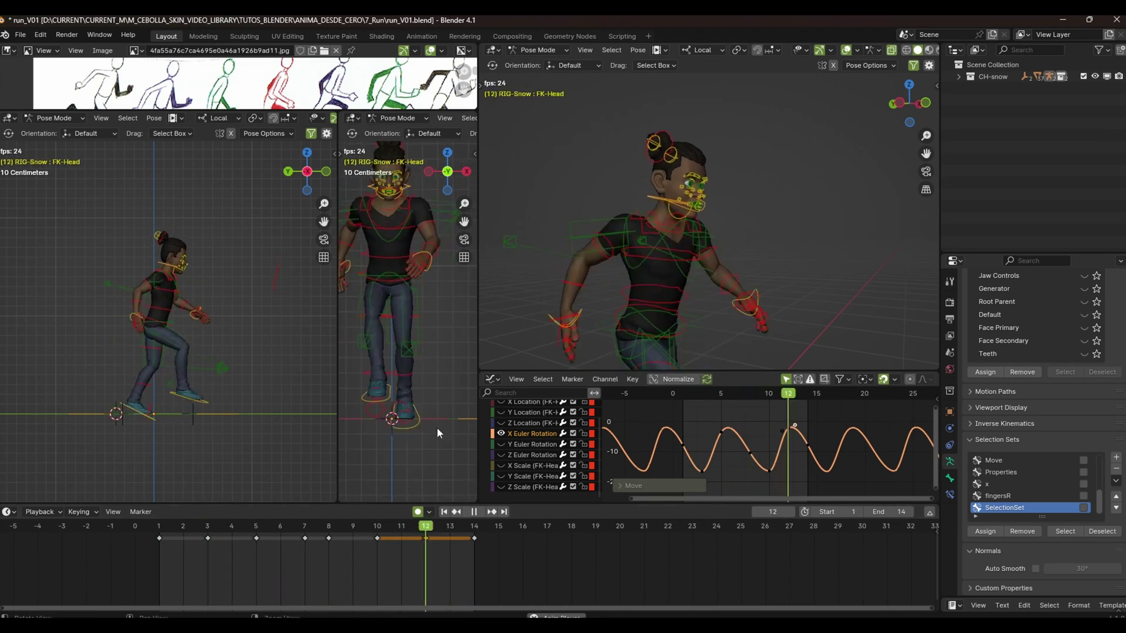
key("a")
key("space")
Rotate the left foot IK control and advance to frames 10 and 14
key("r")
key("Return")
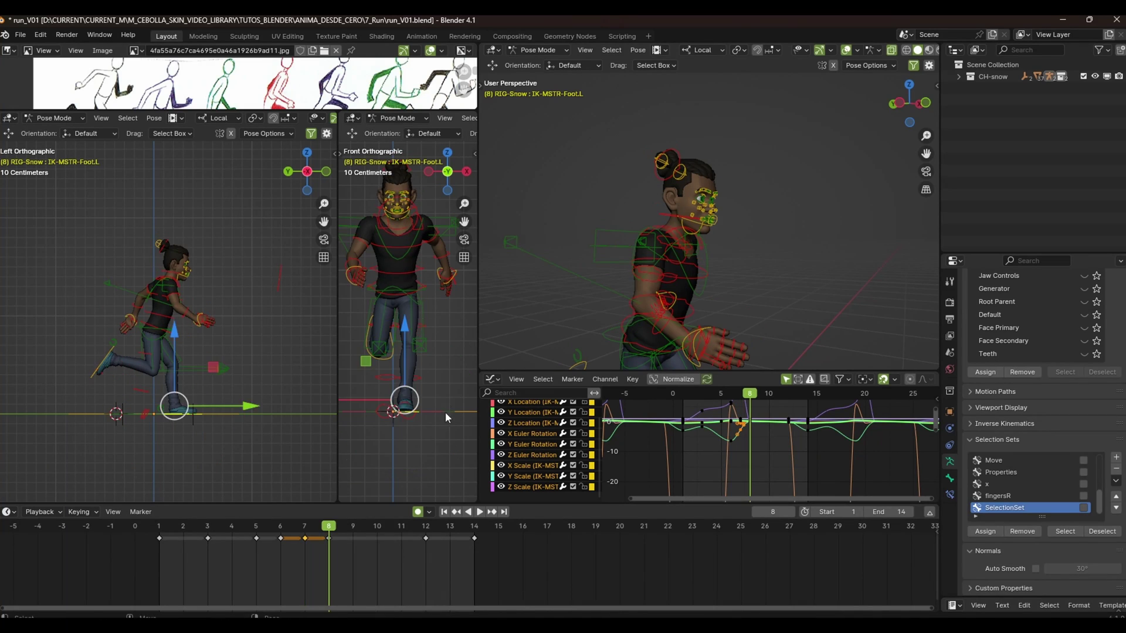
key("Right")
key("Right")
key("Right")
key("Up")
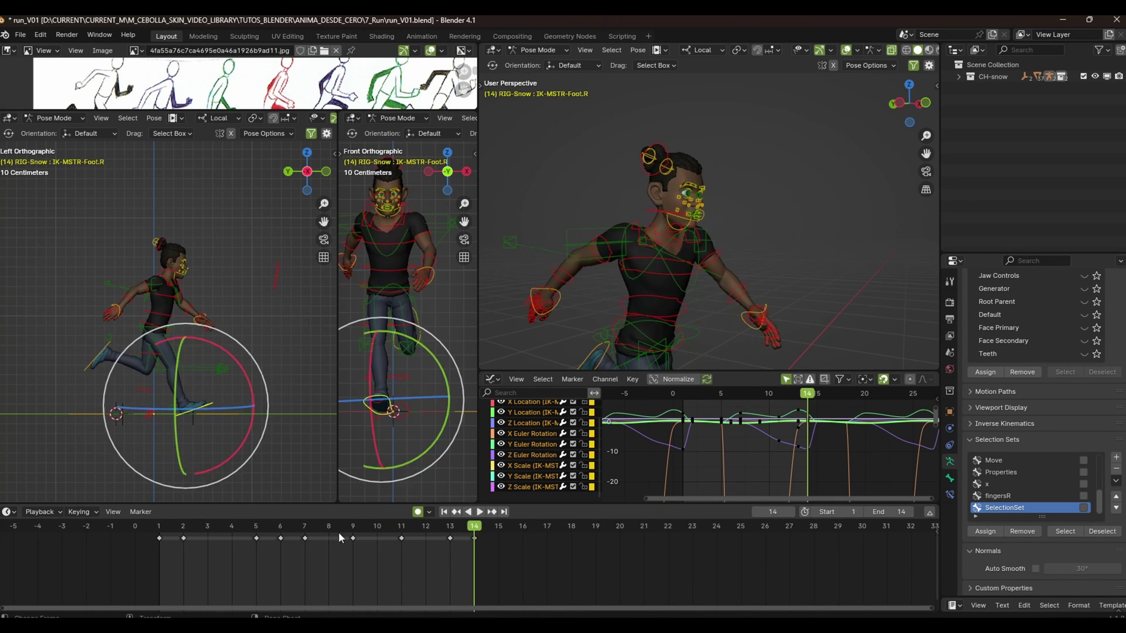
Rotate the right foot IK control at frames 2 and 4, then play
left_click(380, 410)
key("r")
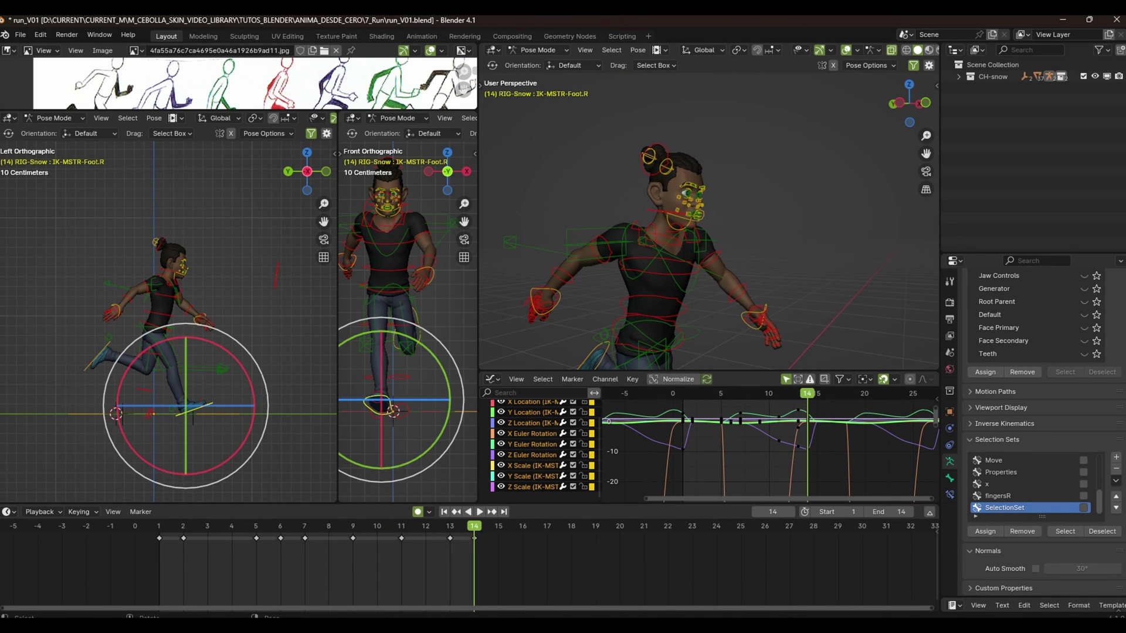
left_click(182, 530)
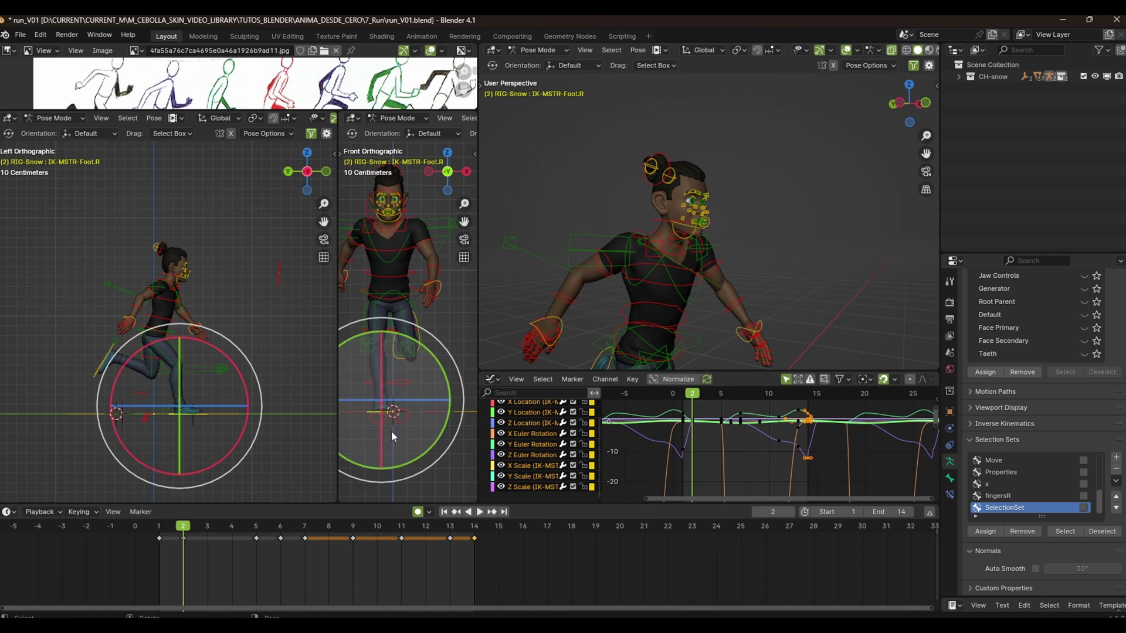
left_click(232, 532)
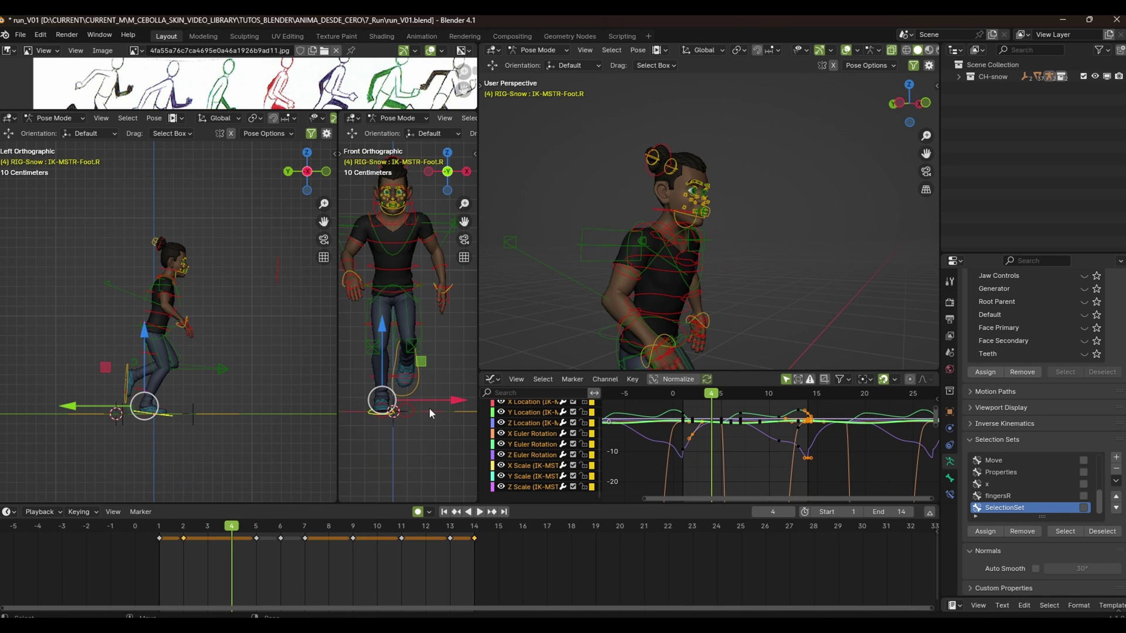
key("r")
left_click(433, 399)
key("space")
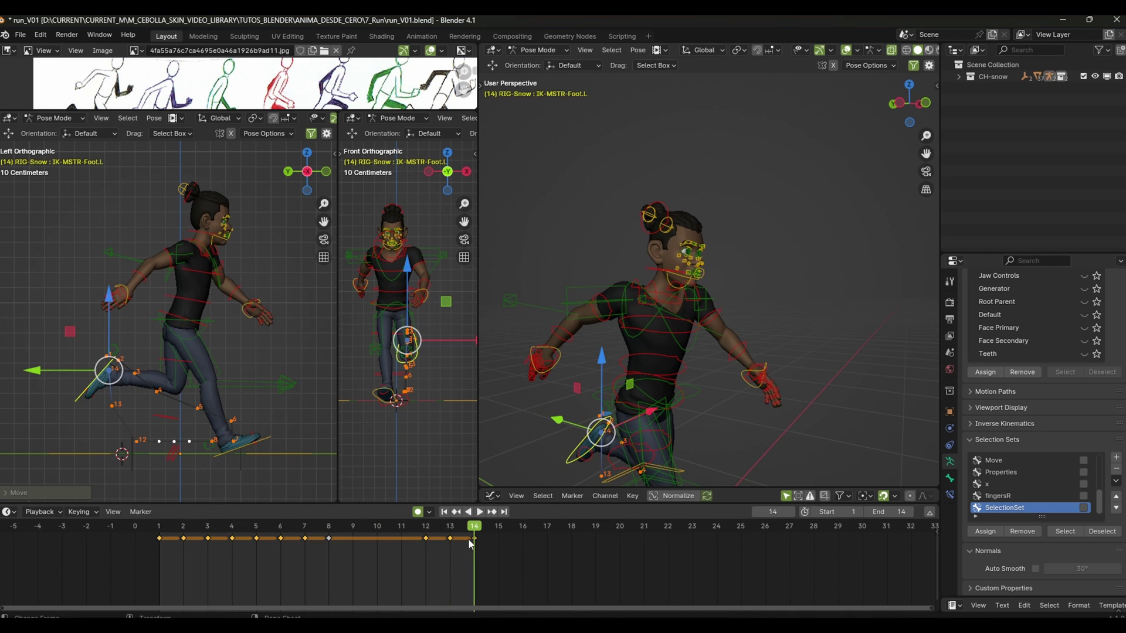
Calculate motion paths, play the loop with paths shown, then clear them
right_click(294, 440)
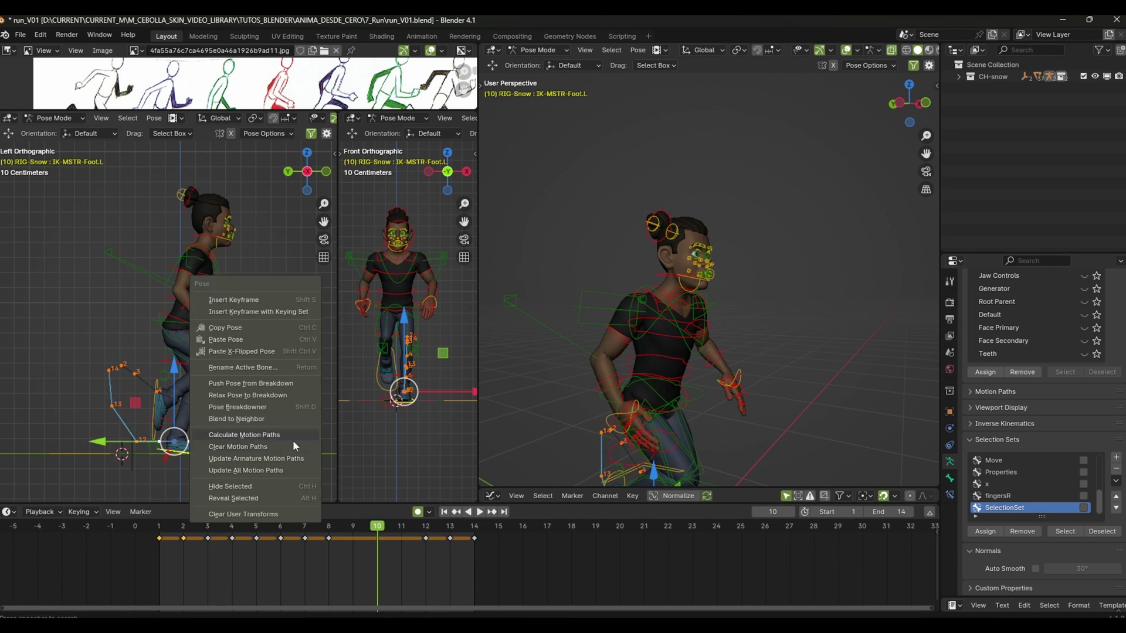
left_click(293, 436)
left_click(161, 530)
key("space")
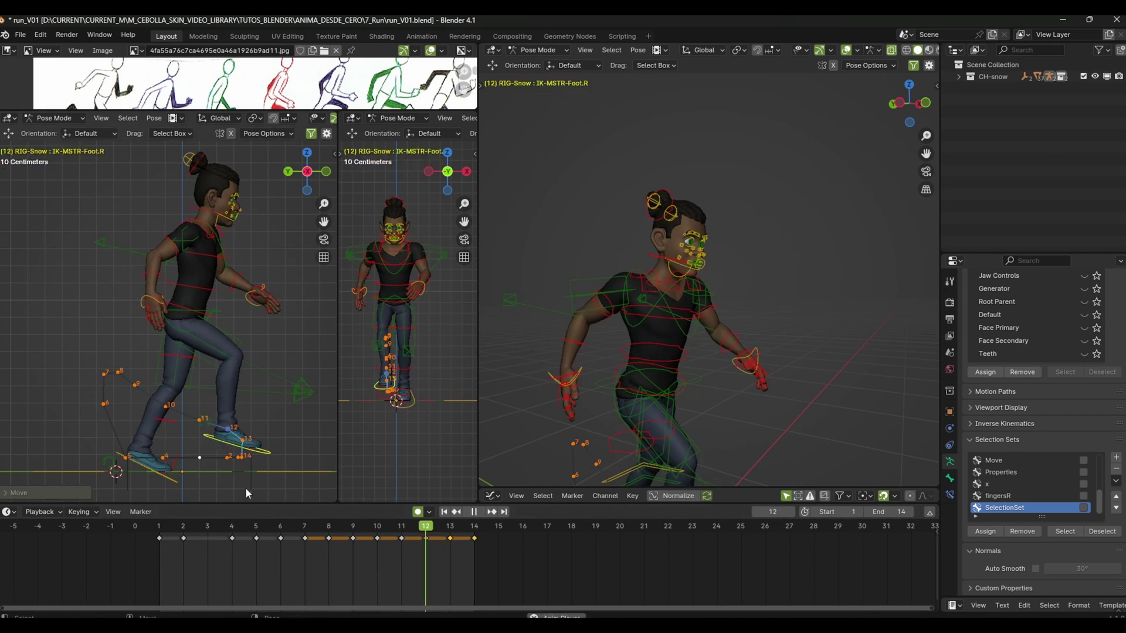
right_click(283, 455)
left_click(283, 455)
Reposition the MSTR-Spine_Torso control at frames 2, 6 and 10
left_click(220, 327)
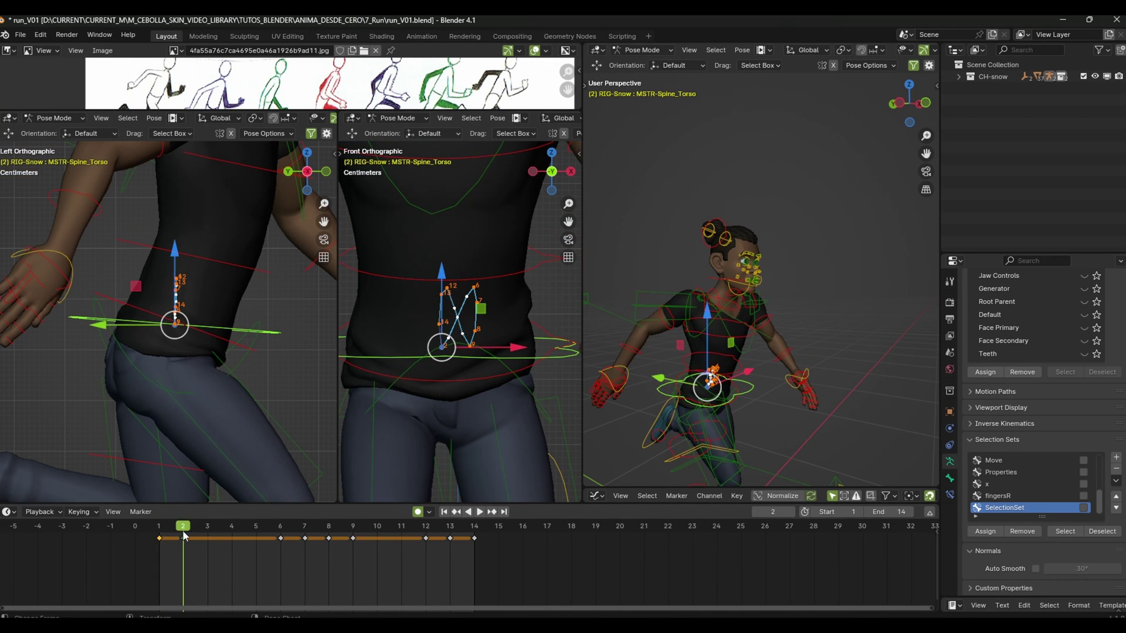
key("Right")
key("Right")
key("Right")
key("Right")
key("Right")
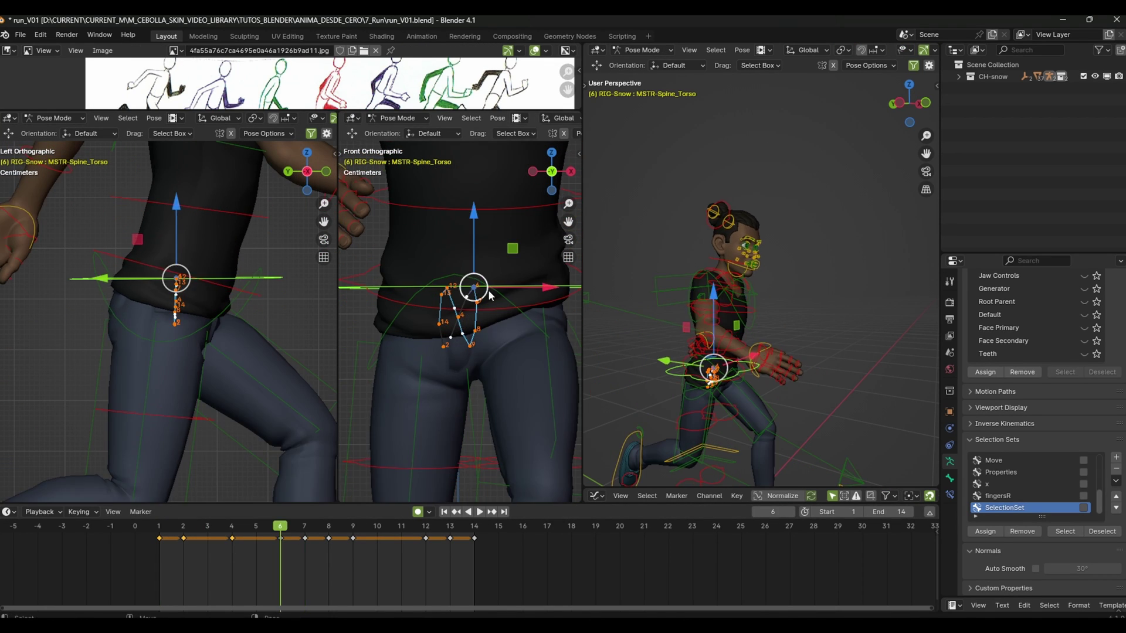
key("Right")
key("Right")
key("Right")
key("g")
left_click(463, 338)
key("Right")
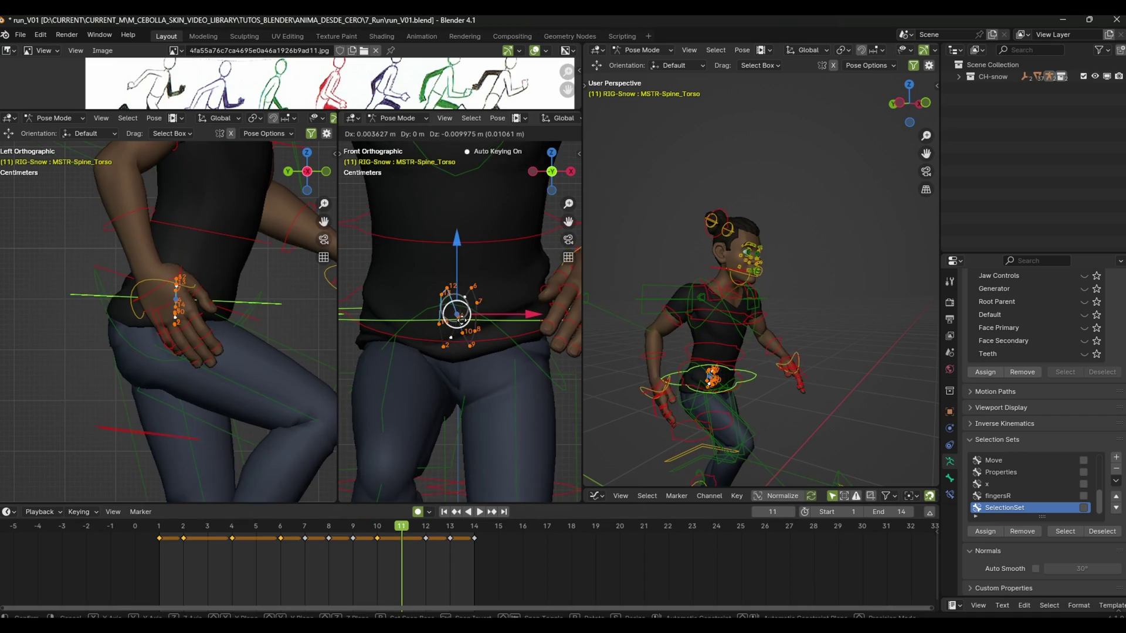
key("Right")
key("Right")
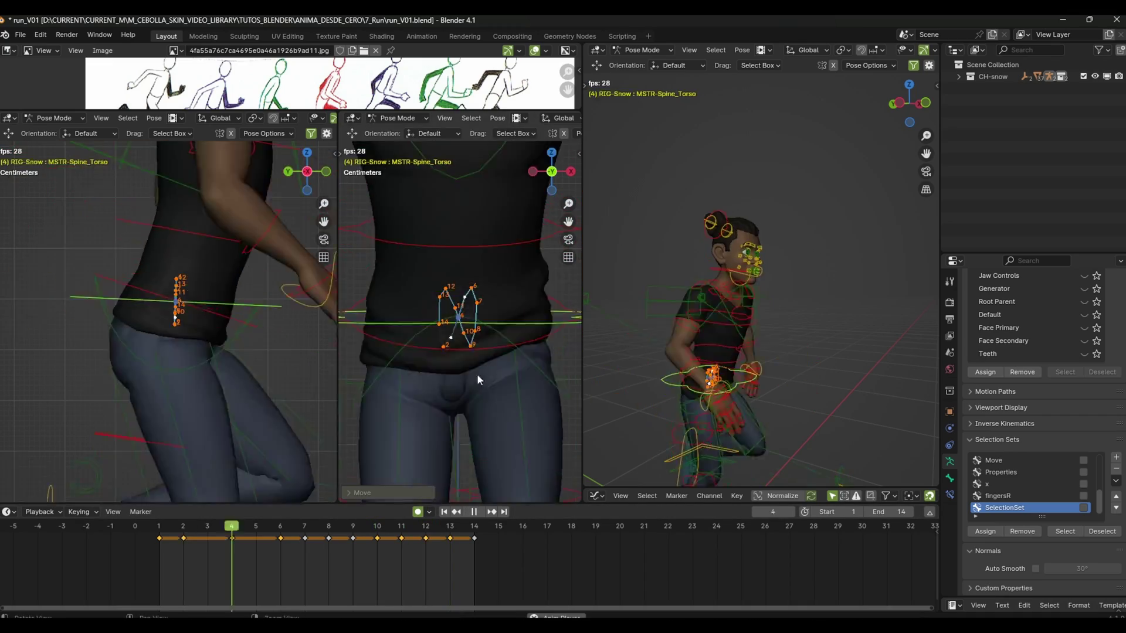
Clear the torso motion paths and play back the run loop
scroll(286, 379, "down", 5)
left_click(280, 435)
key("space")
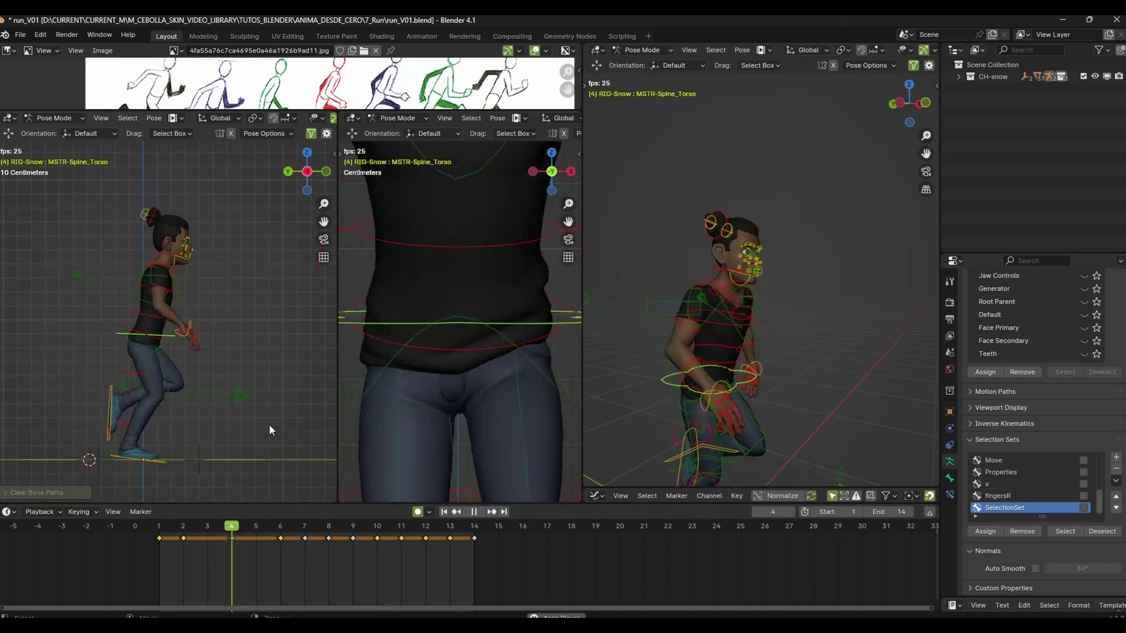
scroll(452, 432, "down", 3)
key("space")
left_click(752, 213)
Rotate and key the ponytail control at frames 3 and 5, then play
key("Right")
key("Right")
key("r")
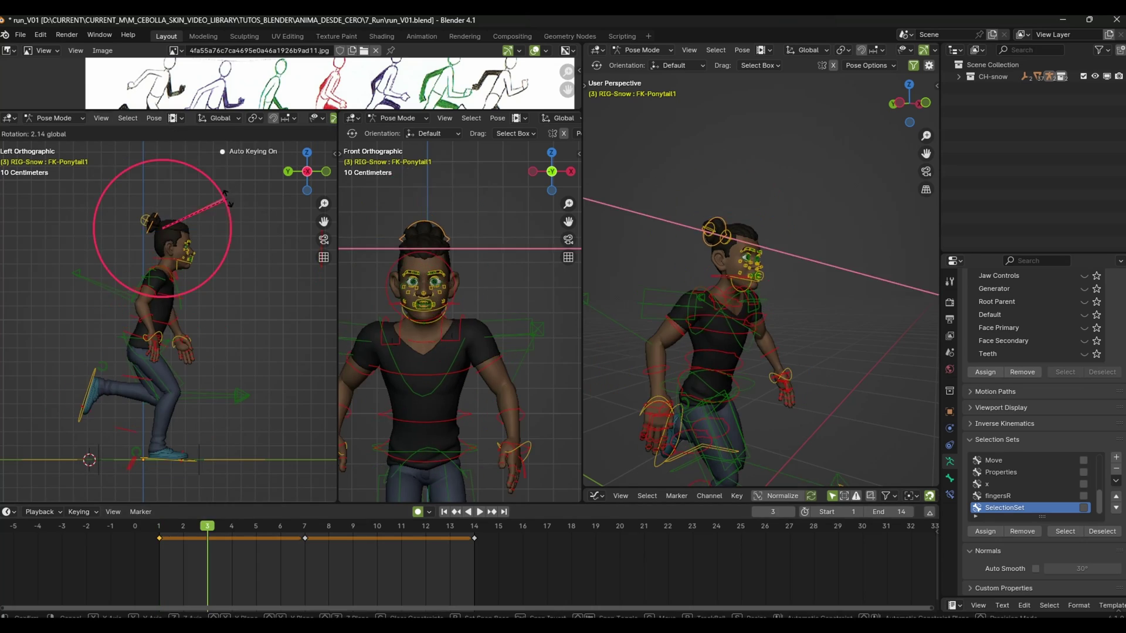
key("Return")
key("Right")
key("Right")
key("r")
key("Return")
key("Right")
key("Right")
key("Right")
key("space")
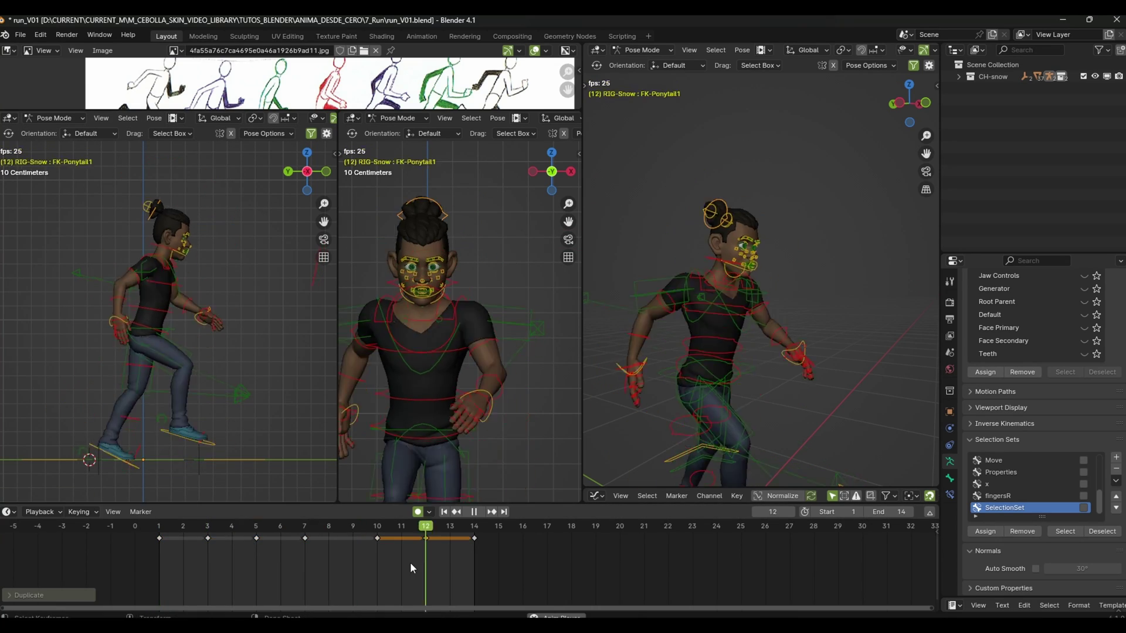
Enlarge the Graph Editor and isolate the ponytail's X Euler Rotation curve
scroll(259, 327, "up", 2)
scroll(259, 327, "up", 3)
key("space")
left_click_drag(733, 489, 733, 350)
left_click(636, 446)
key("shift+h")
key("Home")
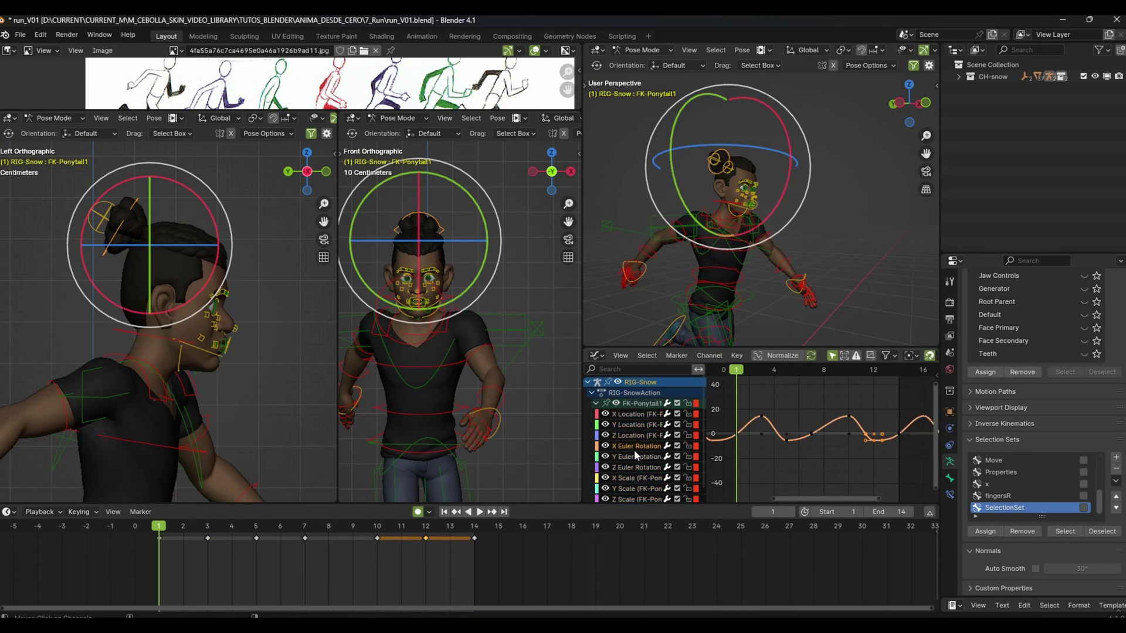
key("Up")
key("Up")
Move the ponytail X rotation key from frame 10 to frame 9
left_click(786, 439)
key("g")
left_click(789, 448)
key("Up")
key("Up")
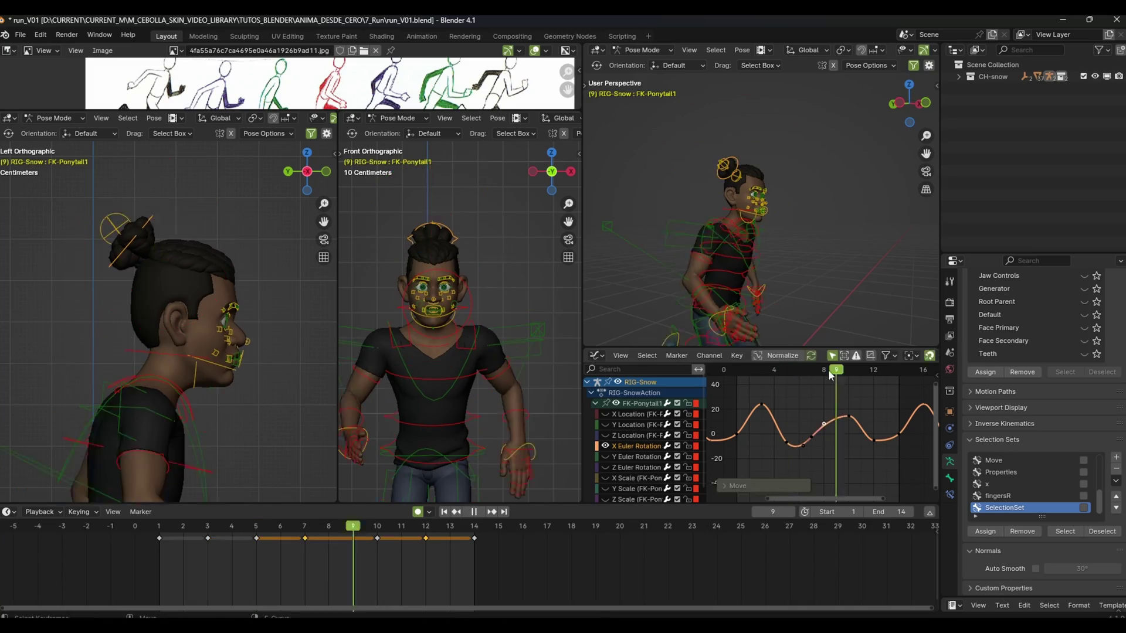
left_click(849, 416)
key("g")
left_click(875, 444)
Play the run loop to review the offset ponytail swing
key("space")
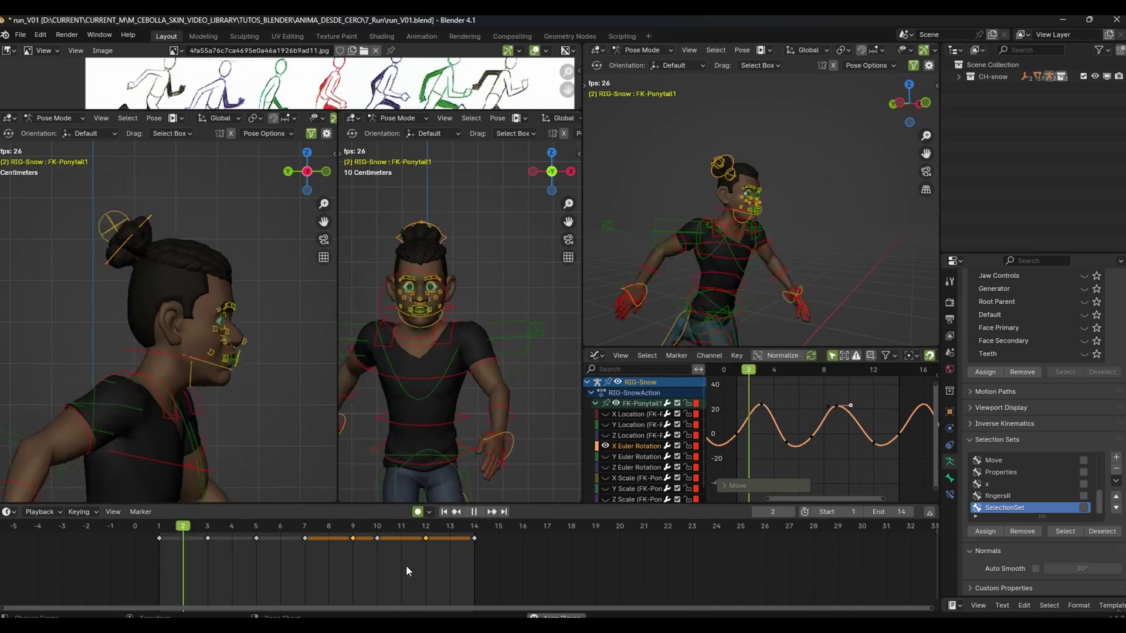
scroll(247, 394, "down", 4)
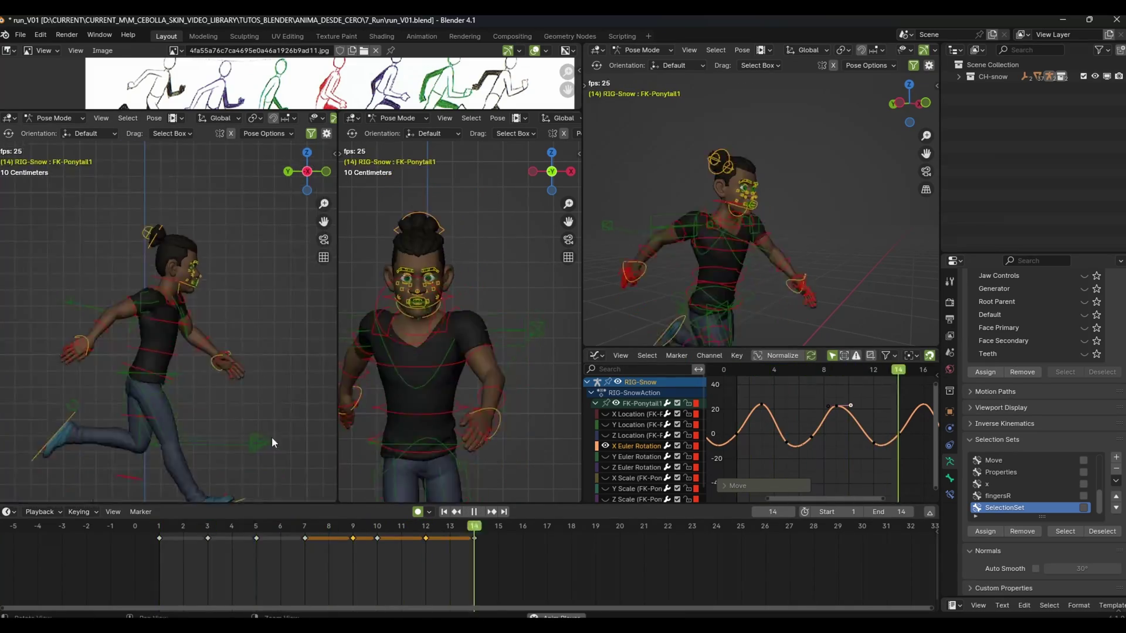
key("space")
left_click(474, 435)
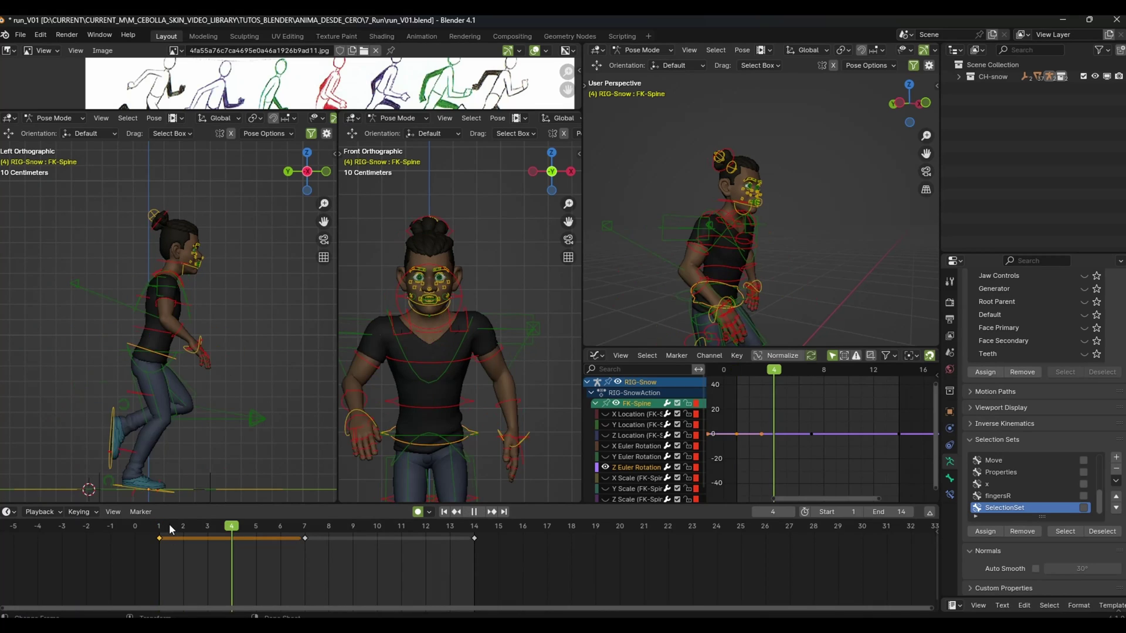
Move the torso control forward and isolate its Z Location curve
key("Down")
key("g")
left_click(317, 496)
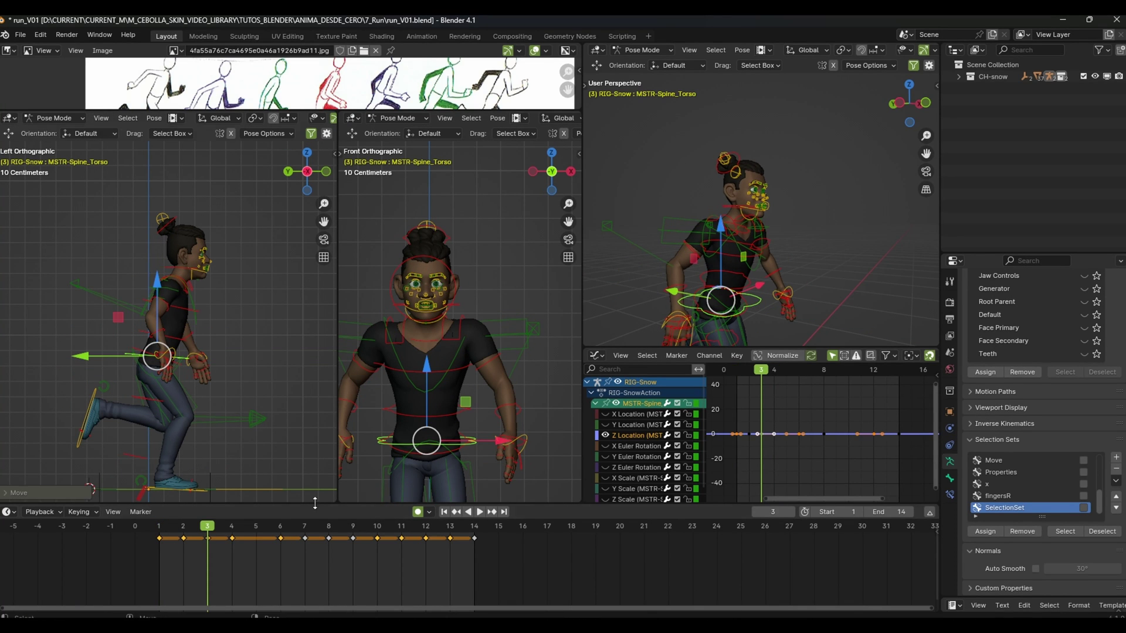
left_click(636, 435)
key("shift+h")
key("Home")
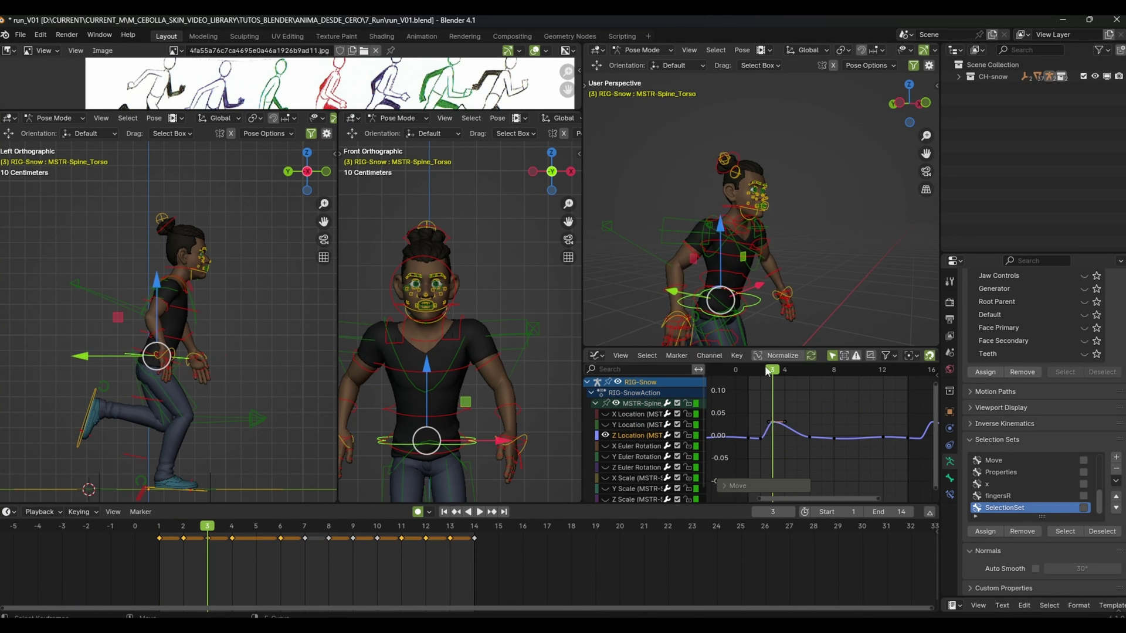
Lower the torso's vertical bounce keys slightly and widen the graph area
left_click_drag(767, 372, 812, 424)
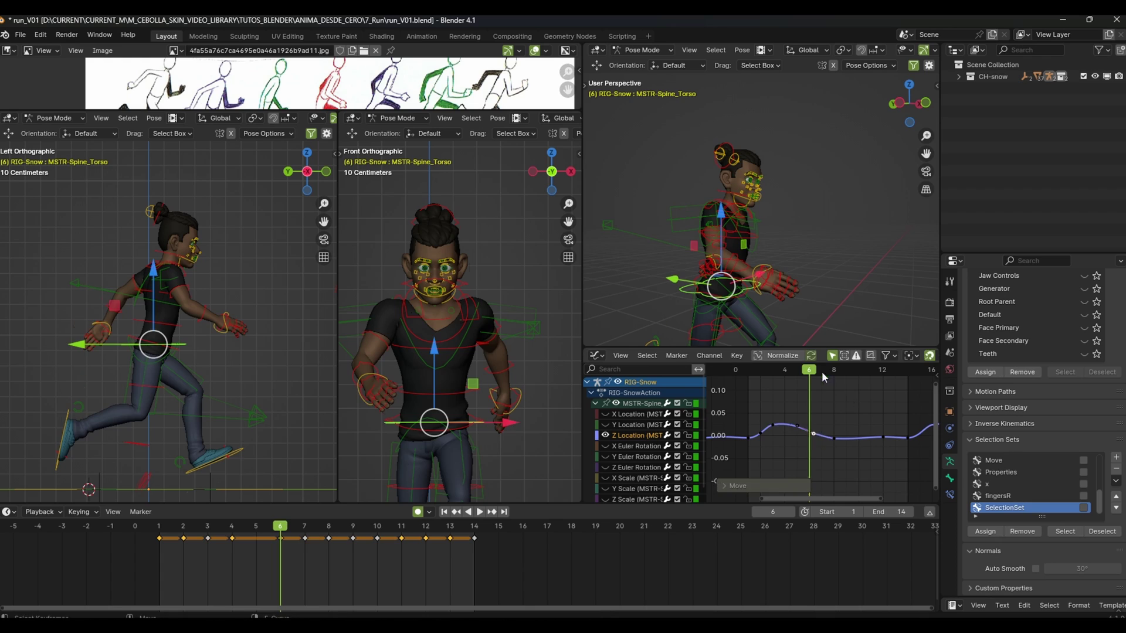
left_click_drag(823, 377, 882, 375)
key("g")
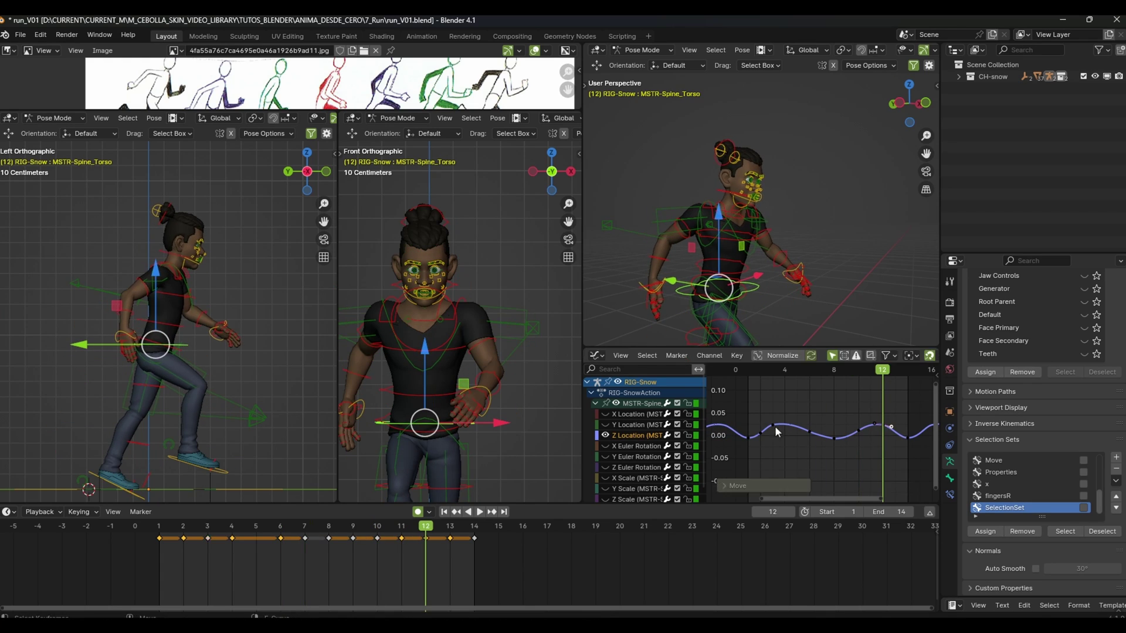
key("space")
left_click_drag(583, 434, 434, 434)
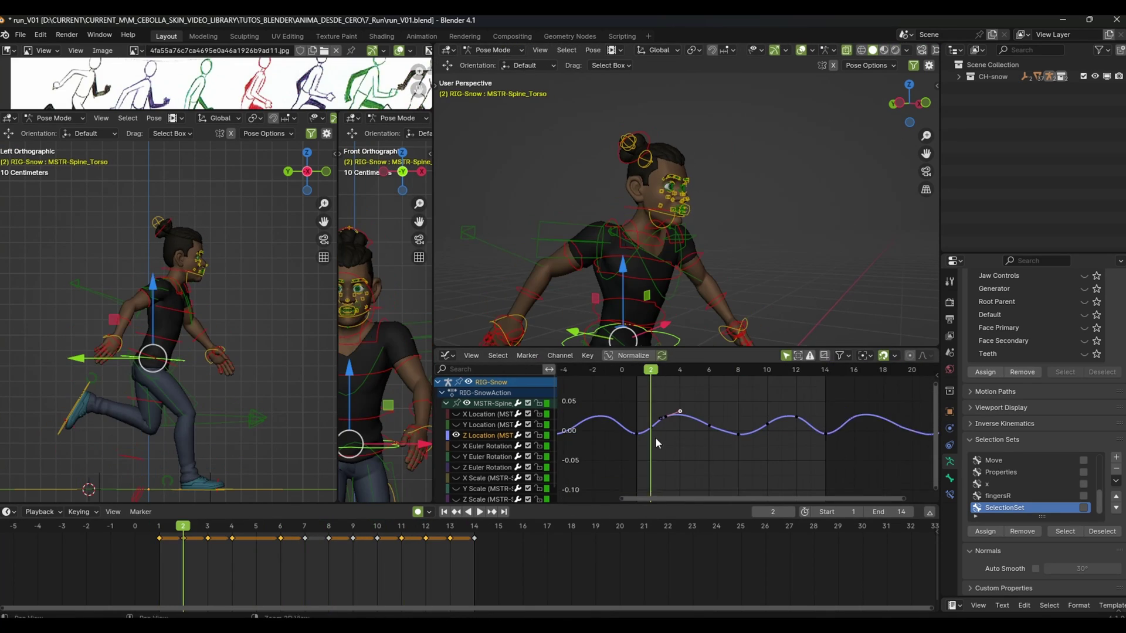
scroll(657, 444, "up", 1)
key("g")
left_click(699, 428)
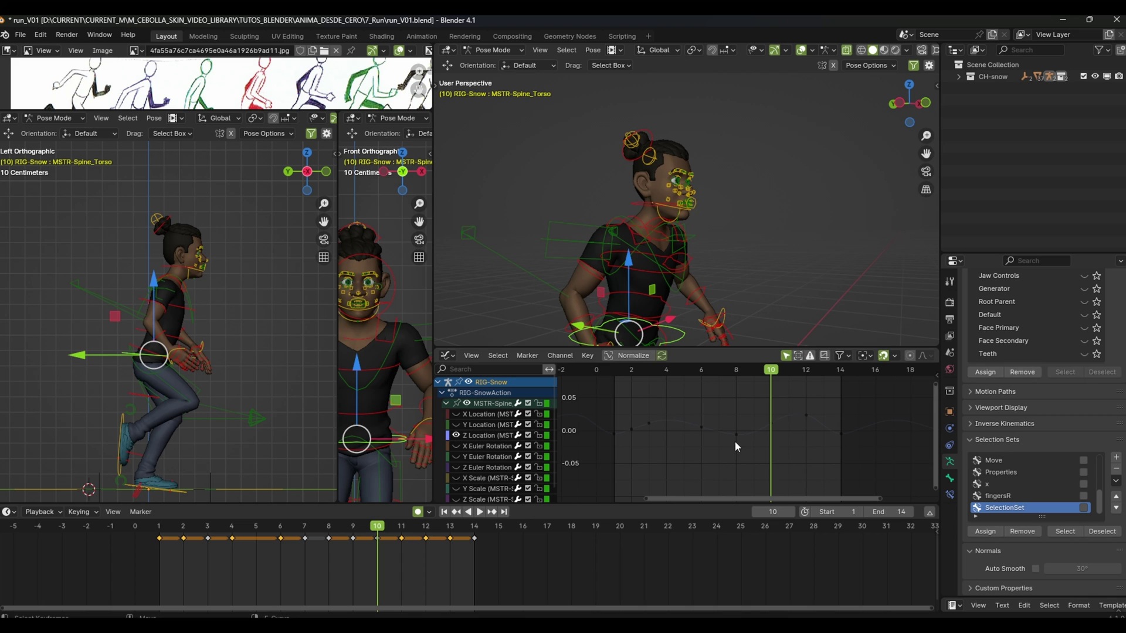
left_click(801, 417)
Calculate motion paths for the left wrist and play the loop to watch them
right_click(106, 289)
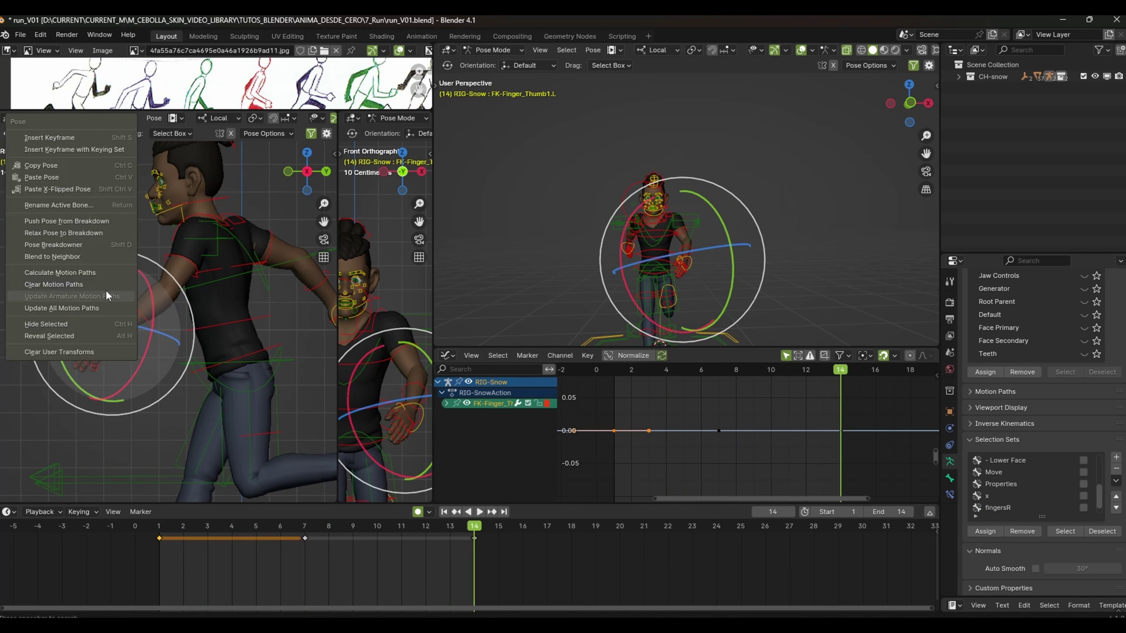
key("Escape")
left_click(115, 346)
right_click(147, 329)
left_click(146, 329)
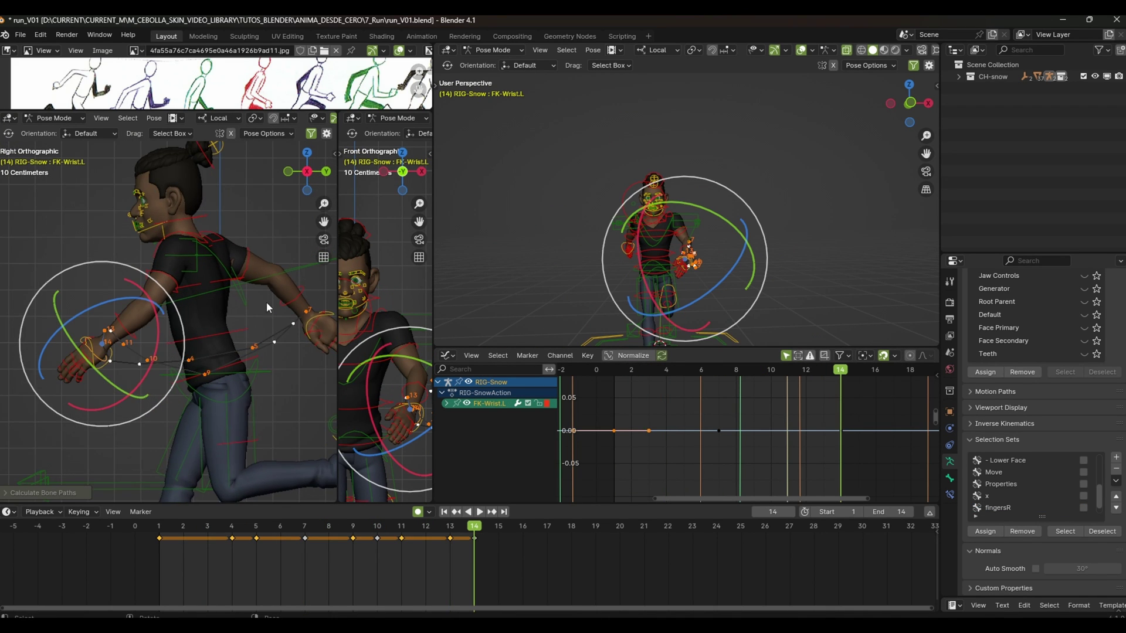
middle_click_drag(266, 302, 214, 360)
key("space")
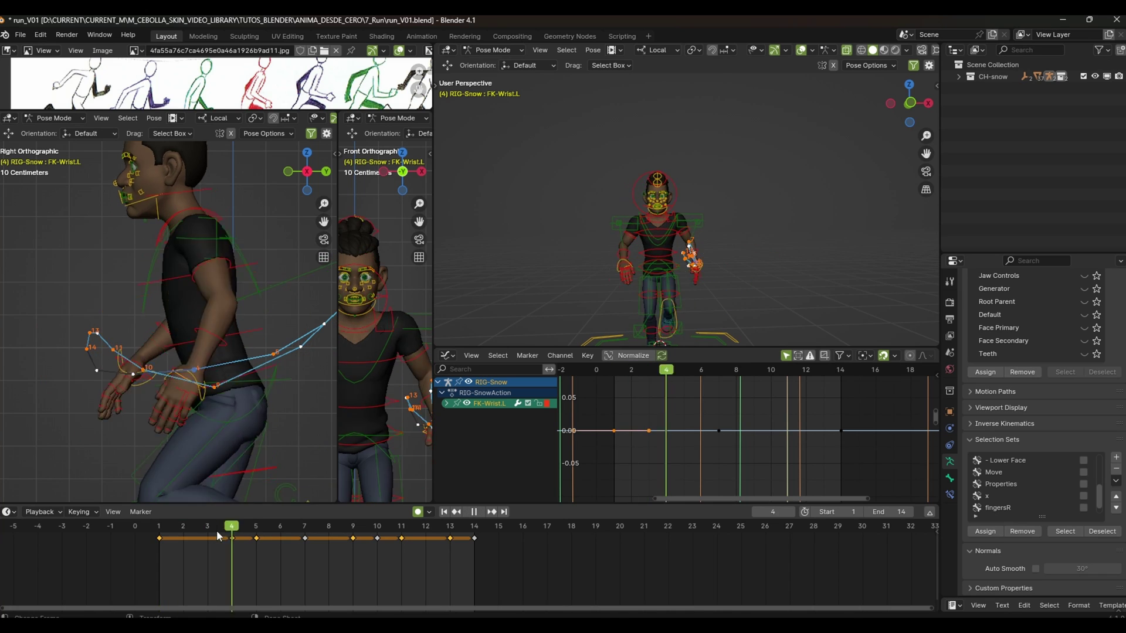
key("space")
Rotate the left FK upper arm at frame 2 and review the loop
left_click(243, 291)
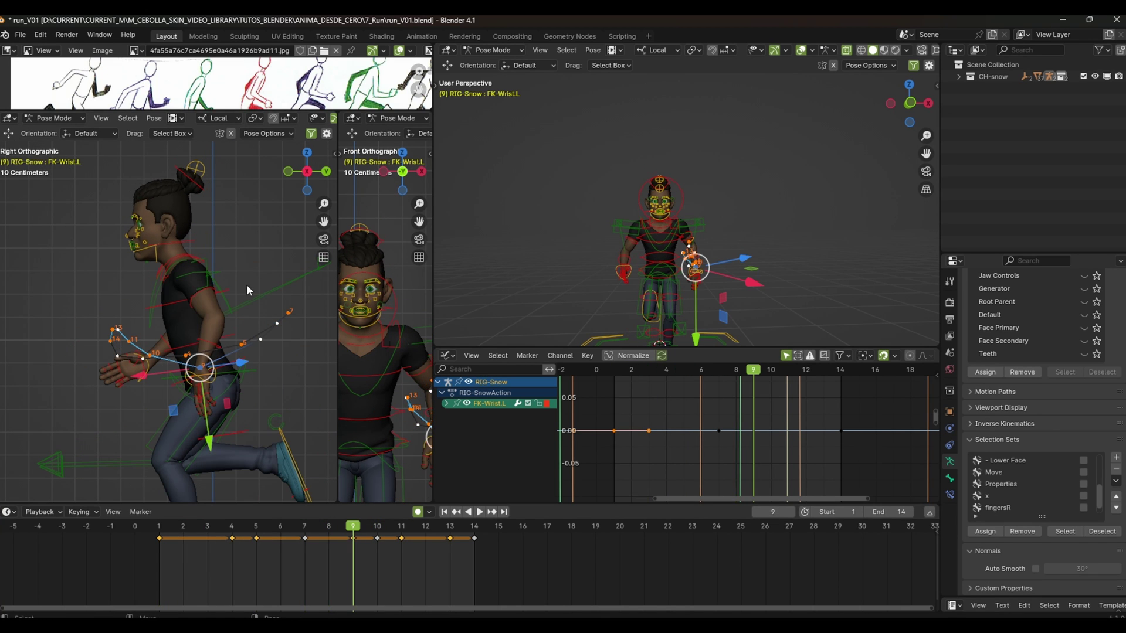
mouse_move(353, 537)
left_mouse_down()
mouse_move(492, 537)
mouse_move(184, 537)
left_mouse_up()
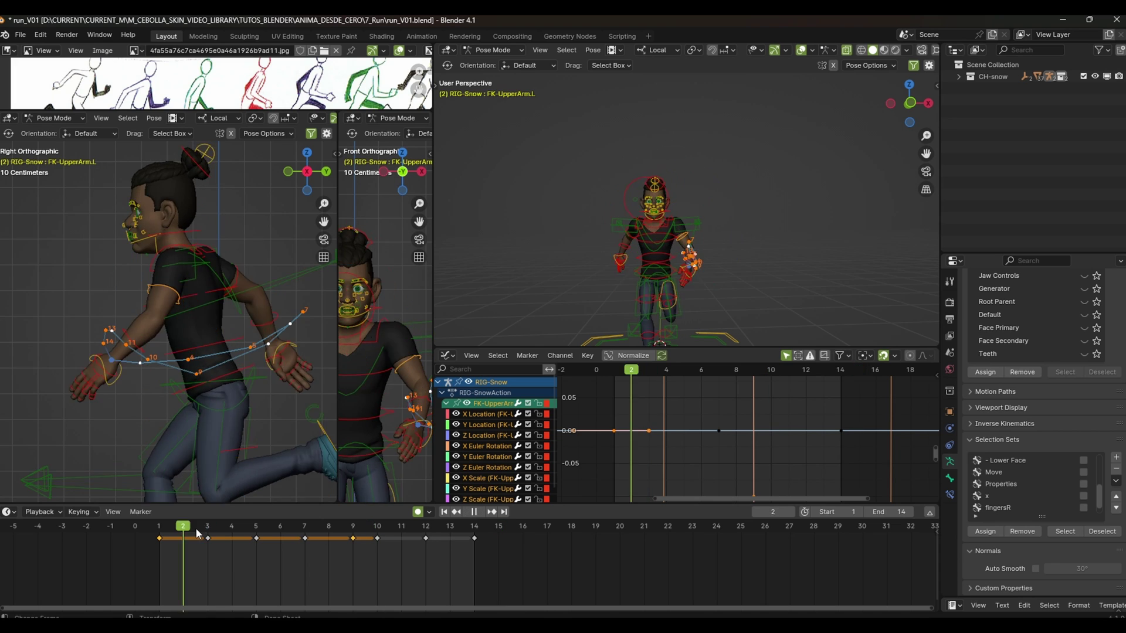
key("r")
left_click(228, 516)
key("space")
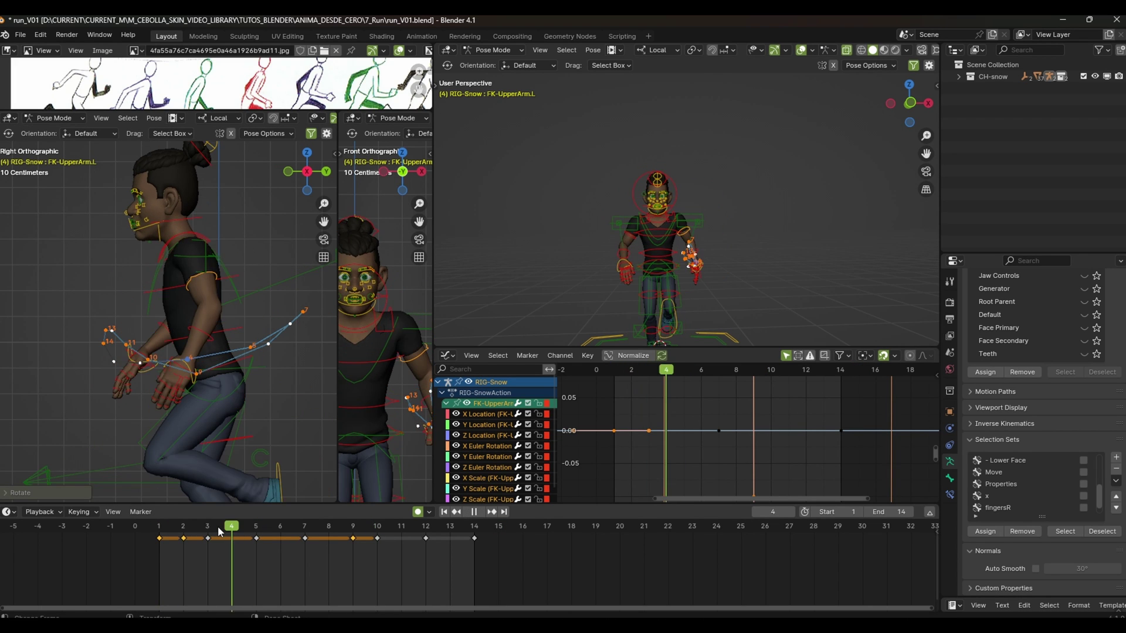
Rotate the left forearm downward at frame 4, then clear the wrist motion paths
left_click(166, 353)
key("r")
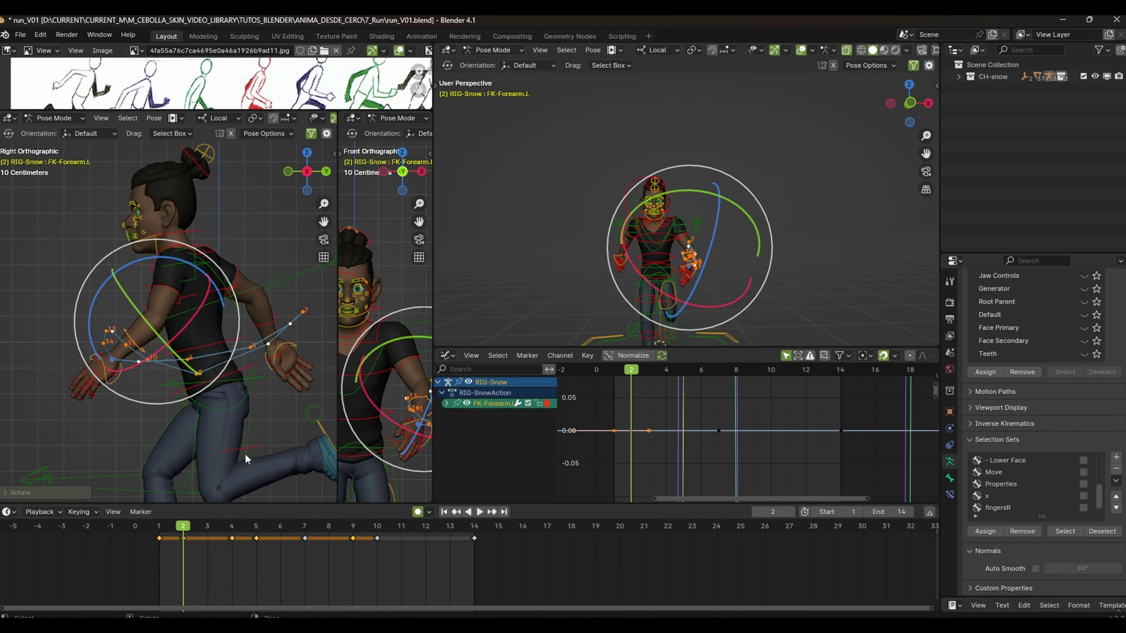
key("Right")
key("Right")
left_click(287, 341)
key("space")
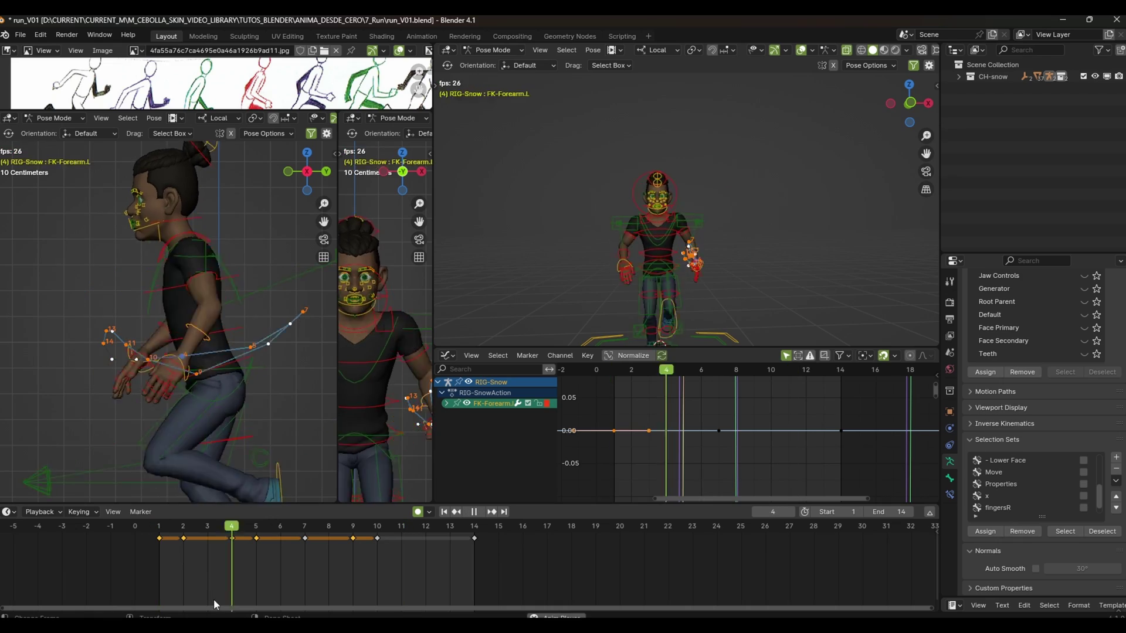
right_click(739, 105)
left_click(803, 286)
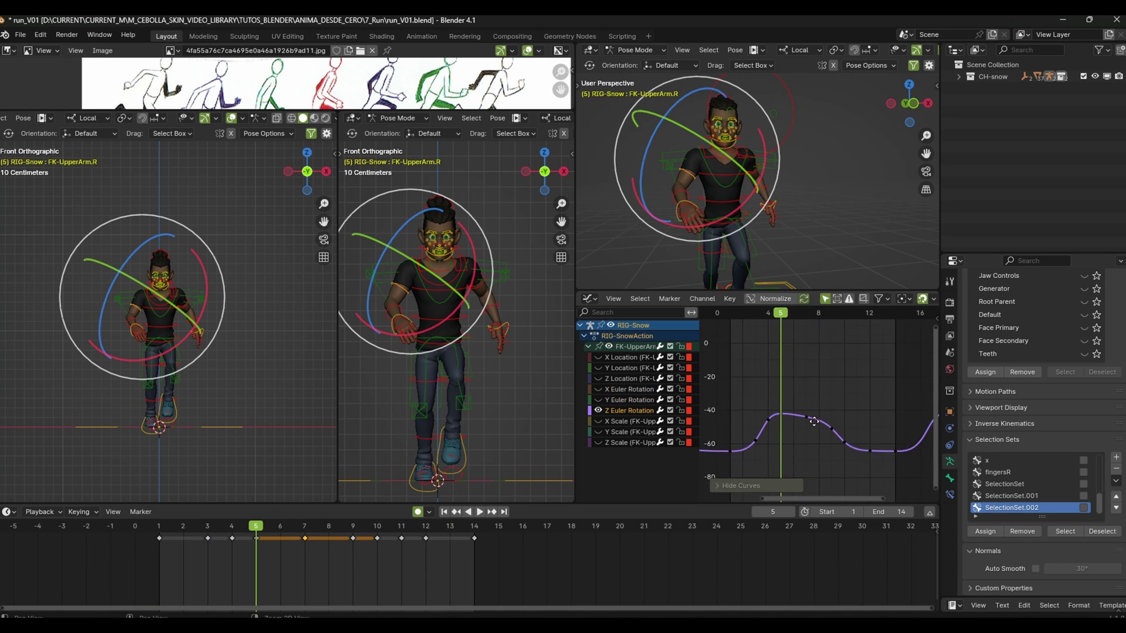
Lower the right upper arm's Z rotation key, then play and view the run_V01.mp4 playblast
key("g")
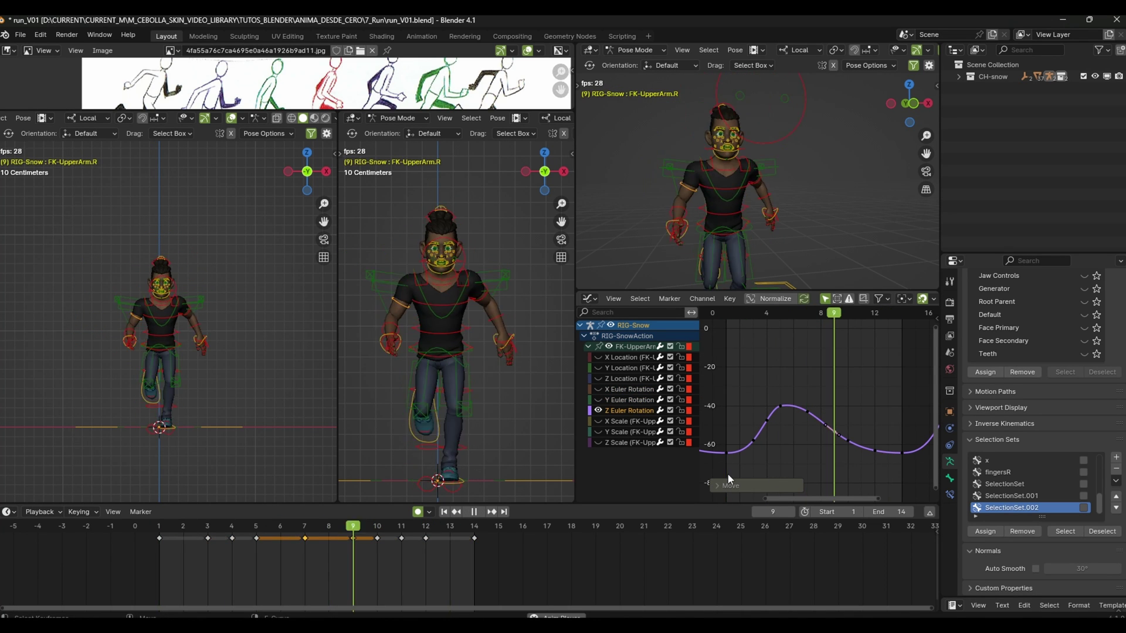
left_click(884, 52)
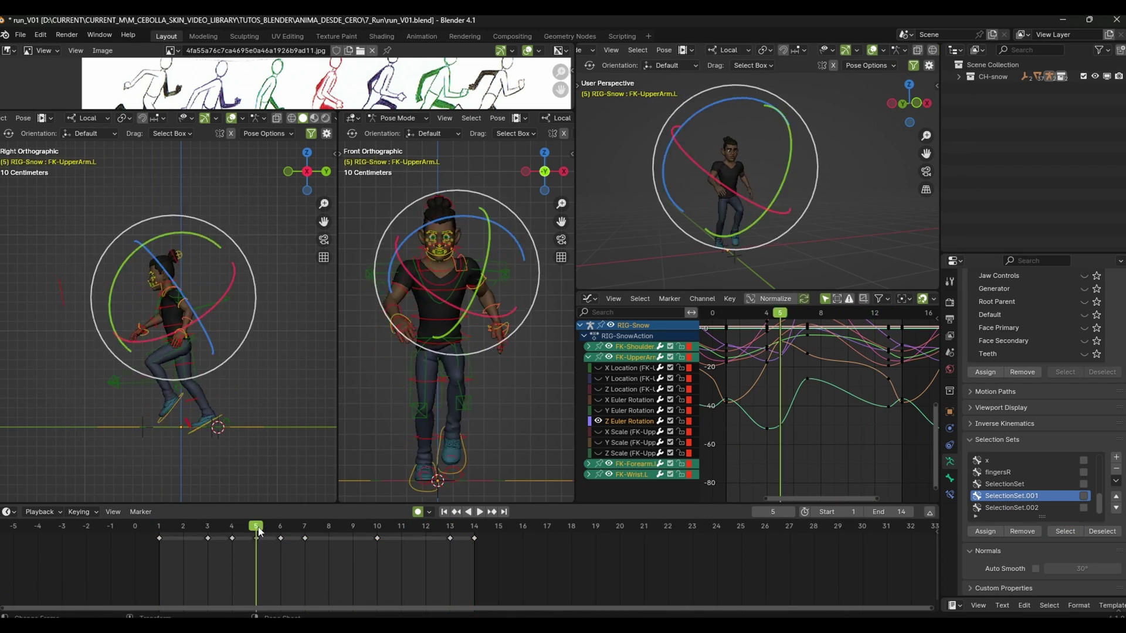
key("space")
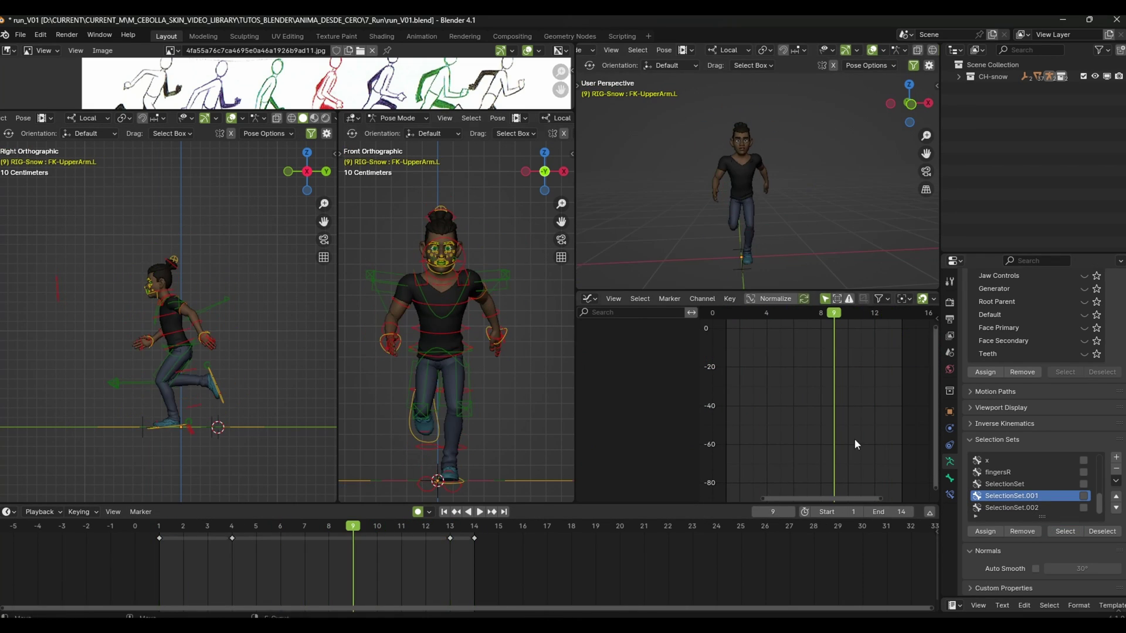
key("ctrl+F11")
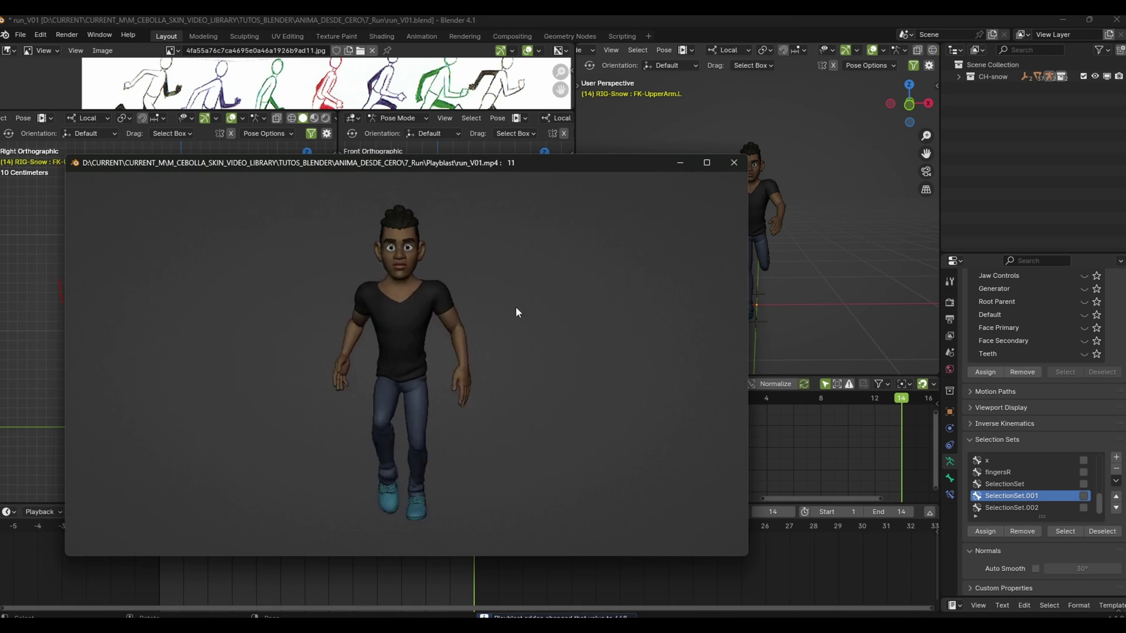
Close the playblast player and save incrementally as run_V02.blend
left_click(734, 163)
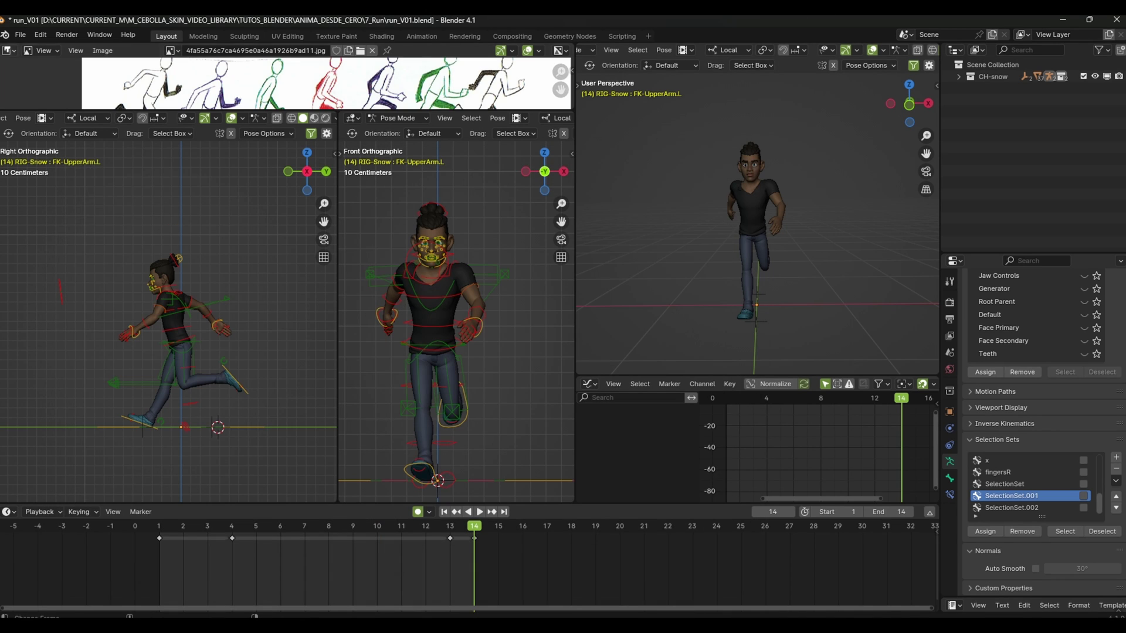
left_click(20, 34)
left_click(52, 182)
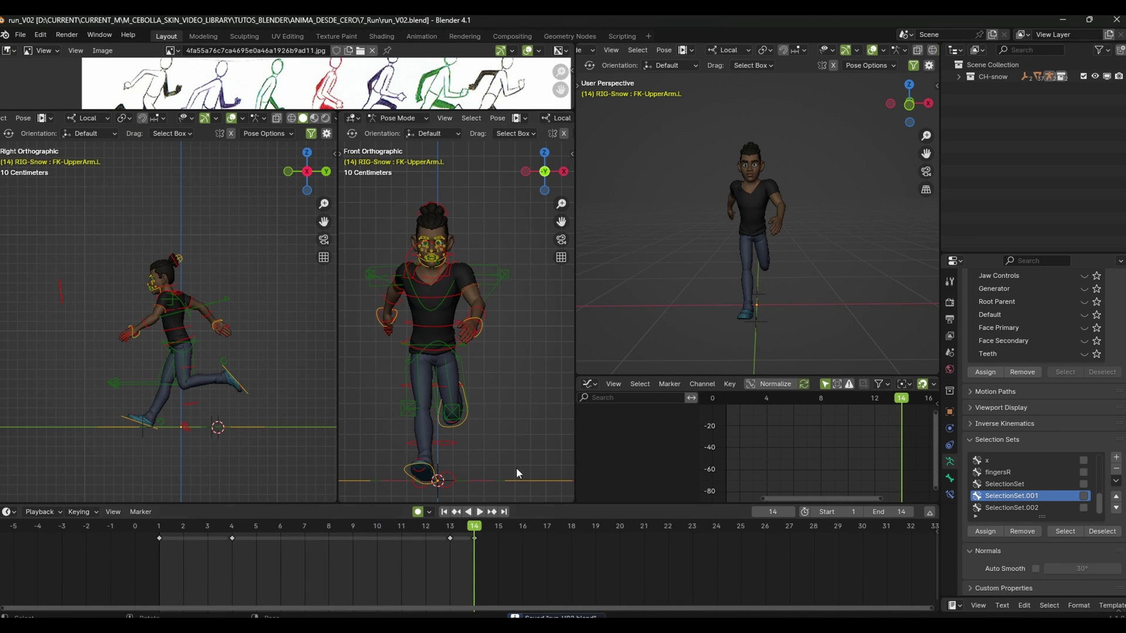
Return to frame 1, re-enable bones in Overlays, and select all rig bones
key("shift+Left")
left_click(884, 50)
left_click(815, 197)
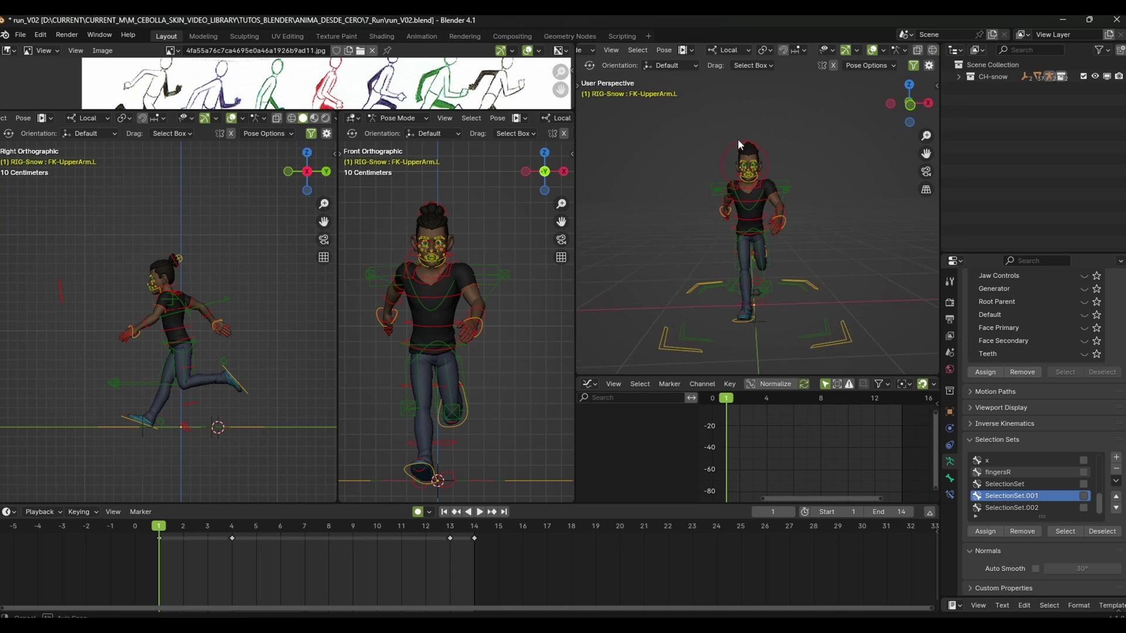
key("a")
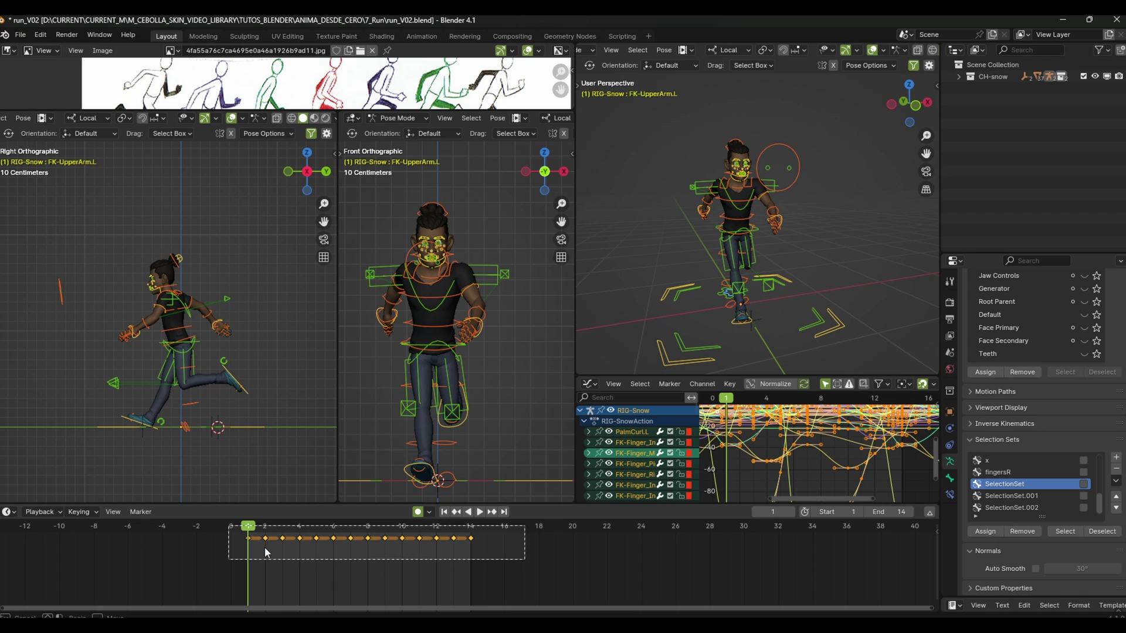
Trial-stretch all run keys out to frame 20 and play the slower loop
left_click_drag(262, 543, 267, 549)
key("g")
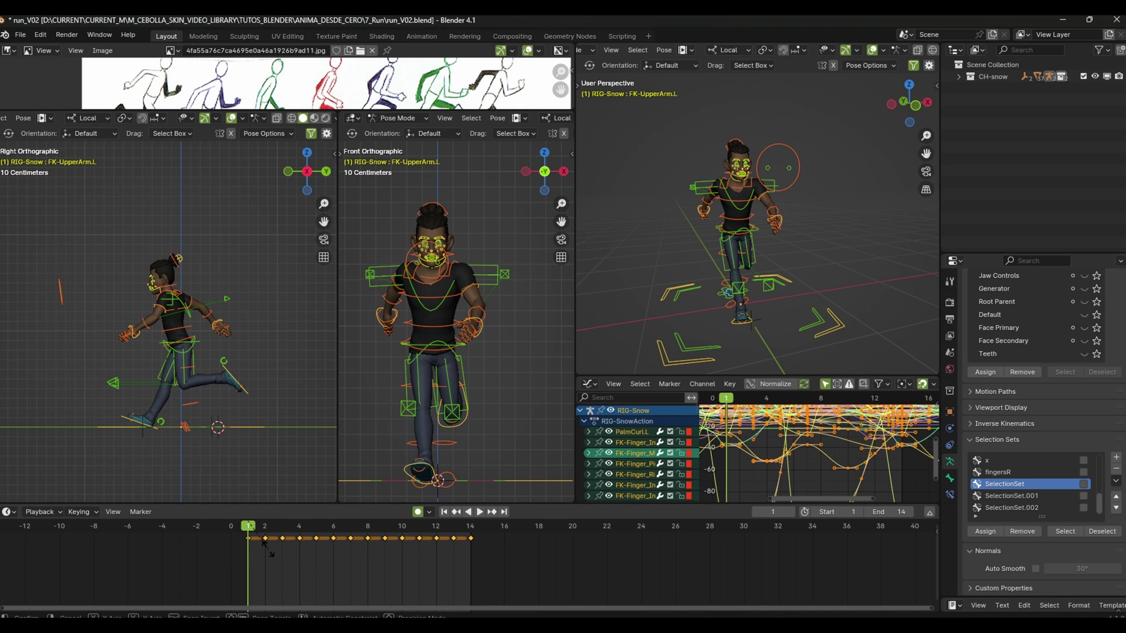
left_click(275, 548)
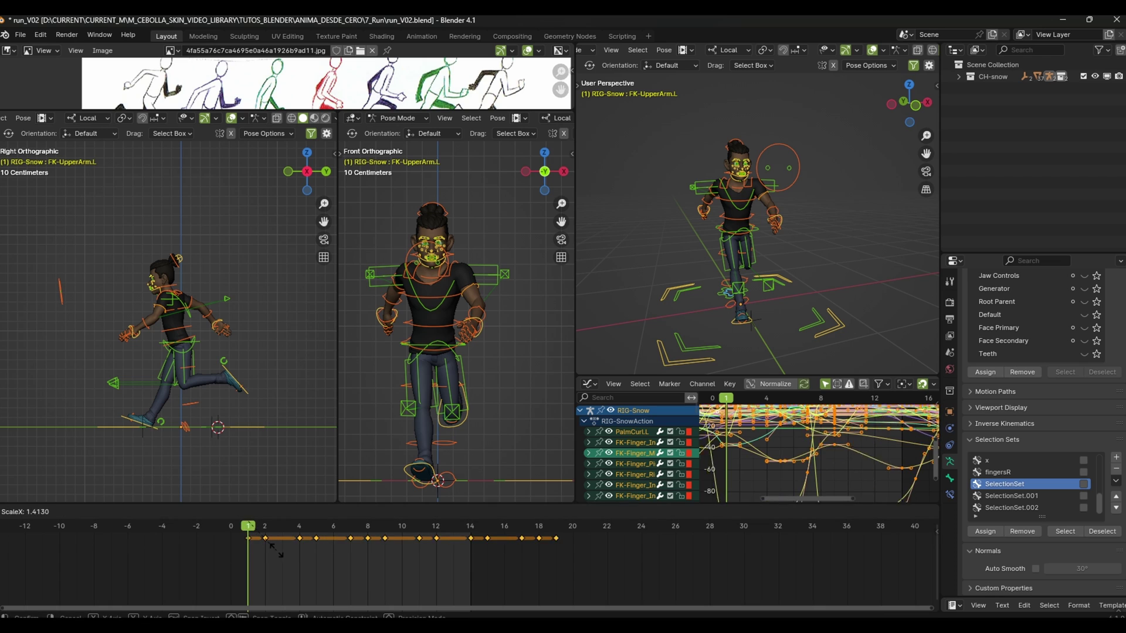
key("space")
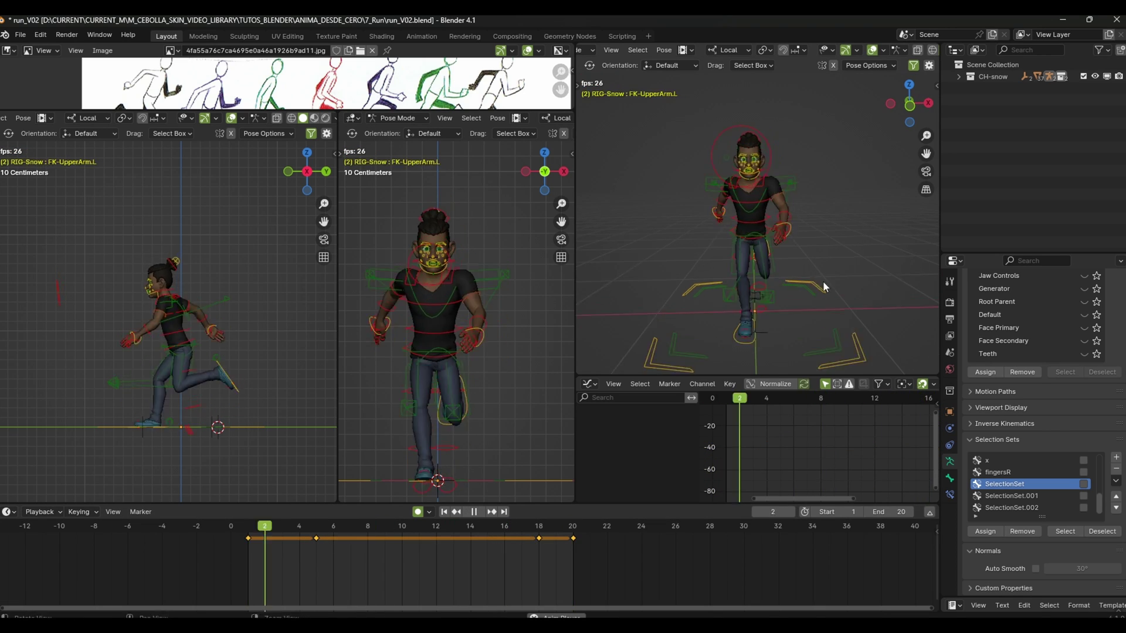
middle_click_drag(827, 274, 780, 281)
middle_click_drag(728, 327, 807, 404, "ctrl")
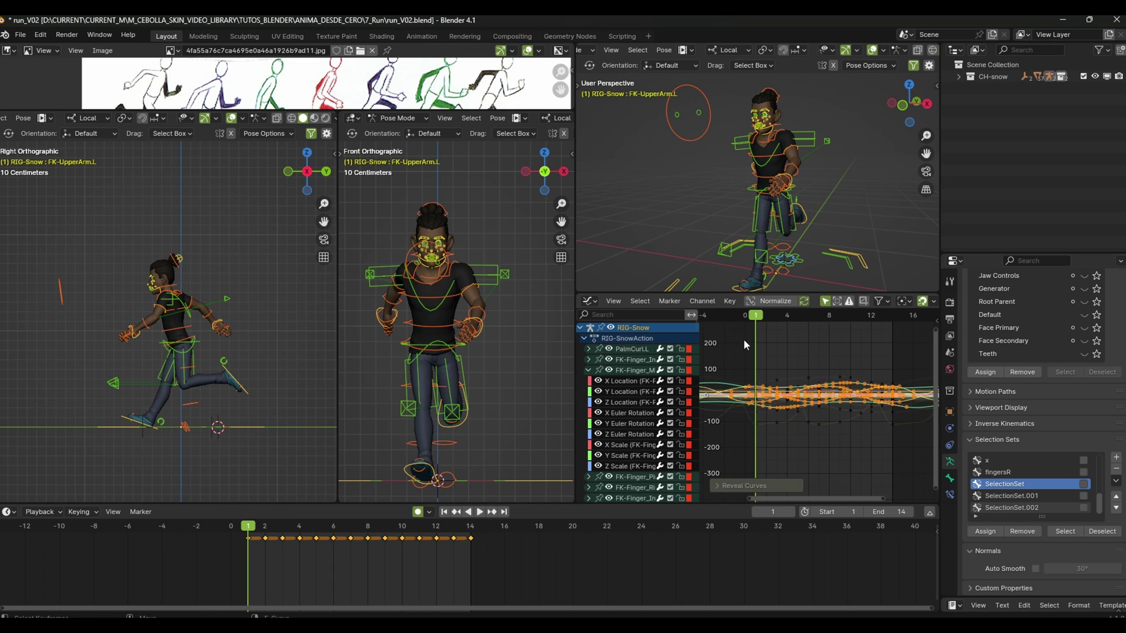
Bake keys onto every frame and scale them so the loop ends at frame 18
key("s")
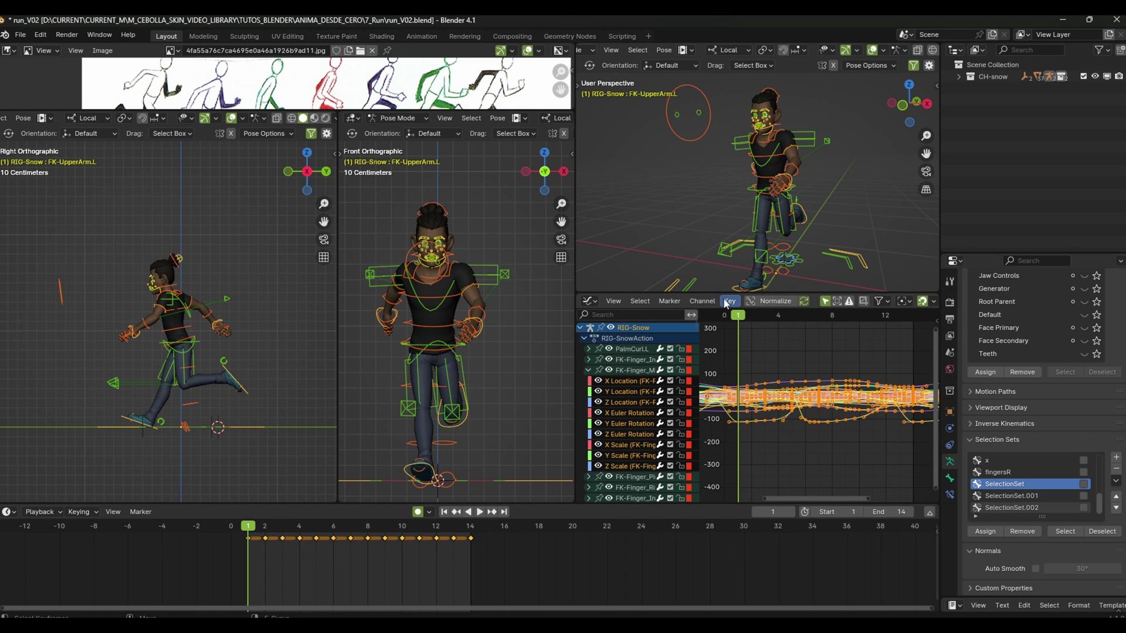
left_click(727, 301)
mouse_move(751, 485)
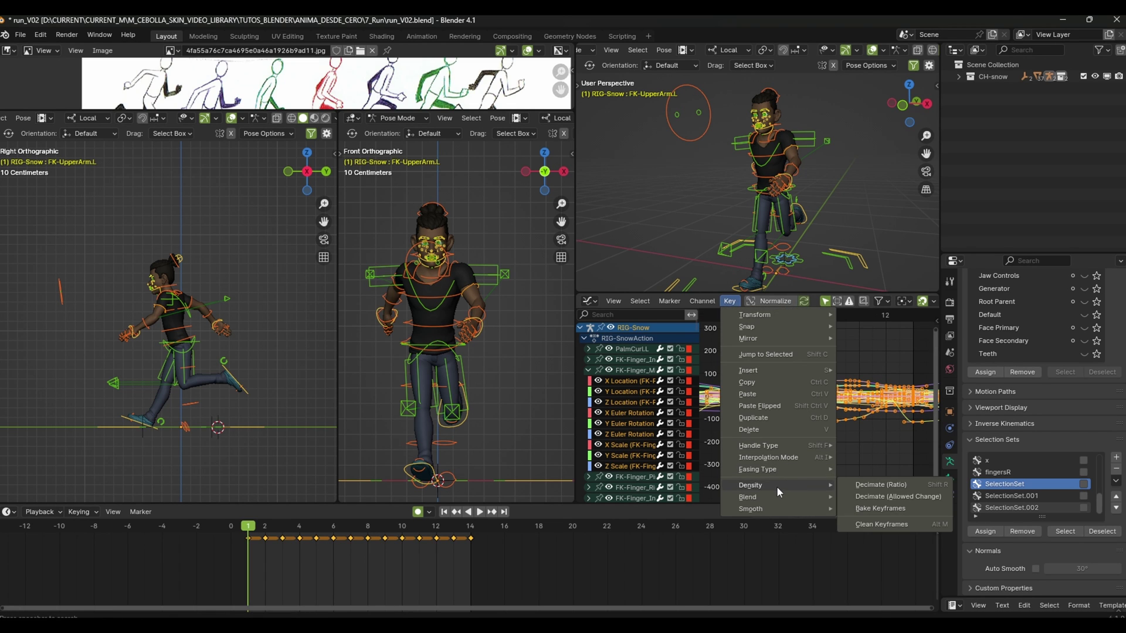
left_click(867, 508)
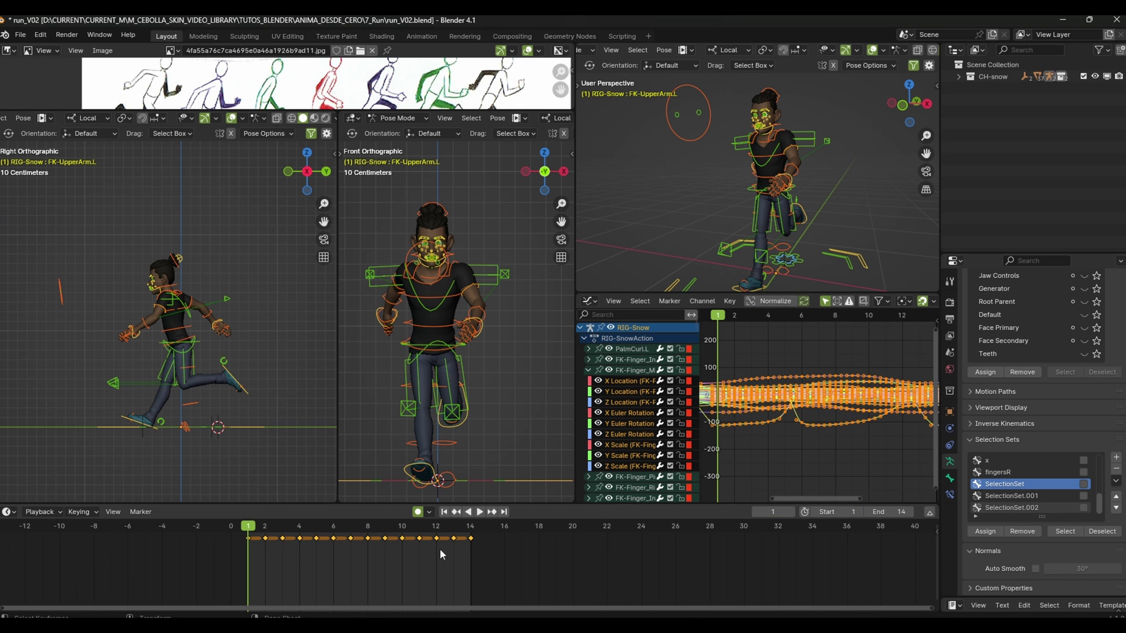
key("s")
left_click(298, 552)
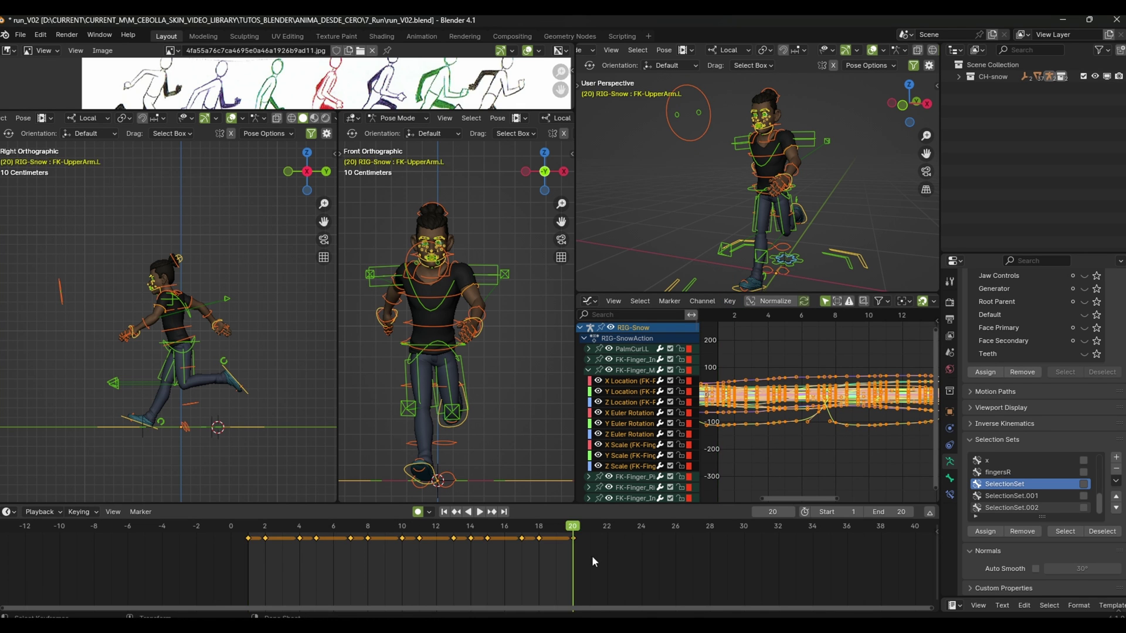
key("space")
key("shift+alt+z")
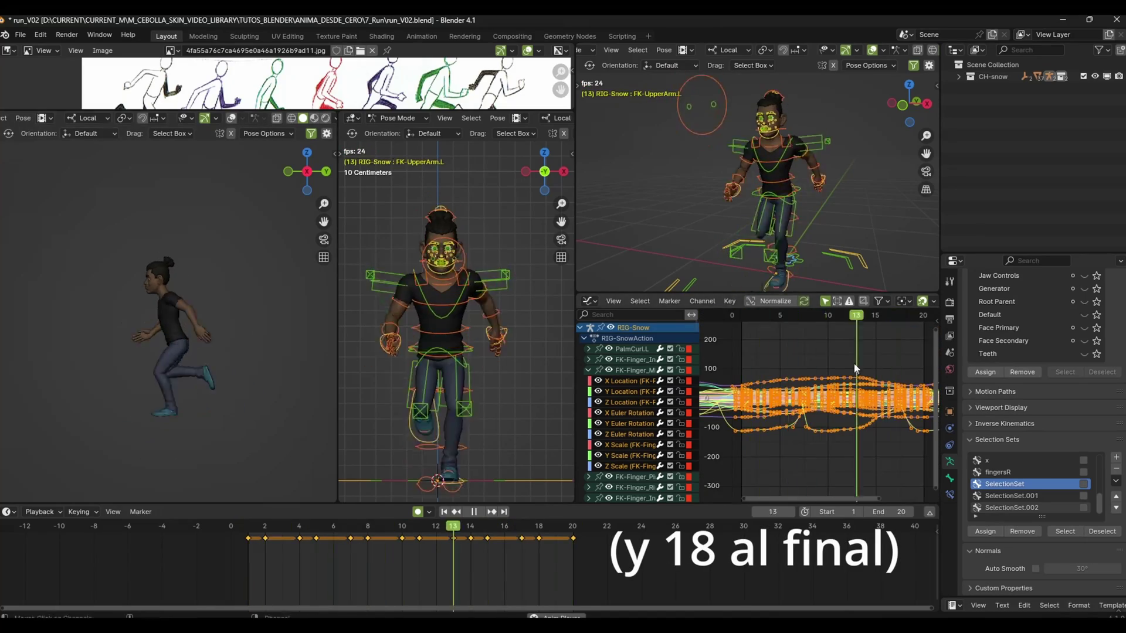
Apply a Gaussian Smooth to the baked curves and play the result
key("space")
left_click(729, 301)
left_click(762, 411)
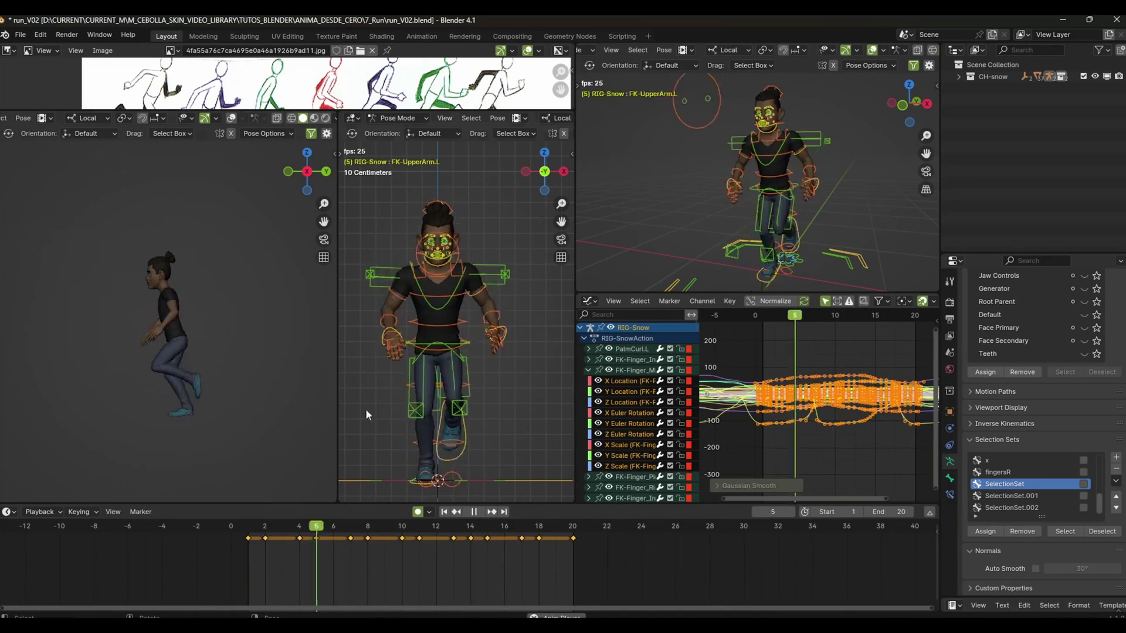
key("space")
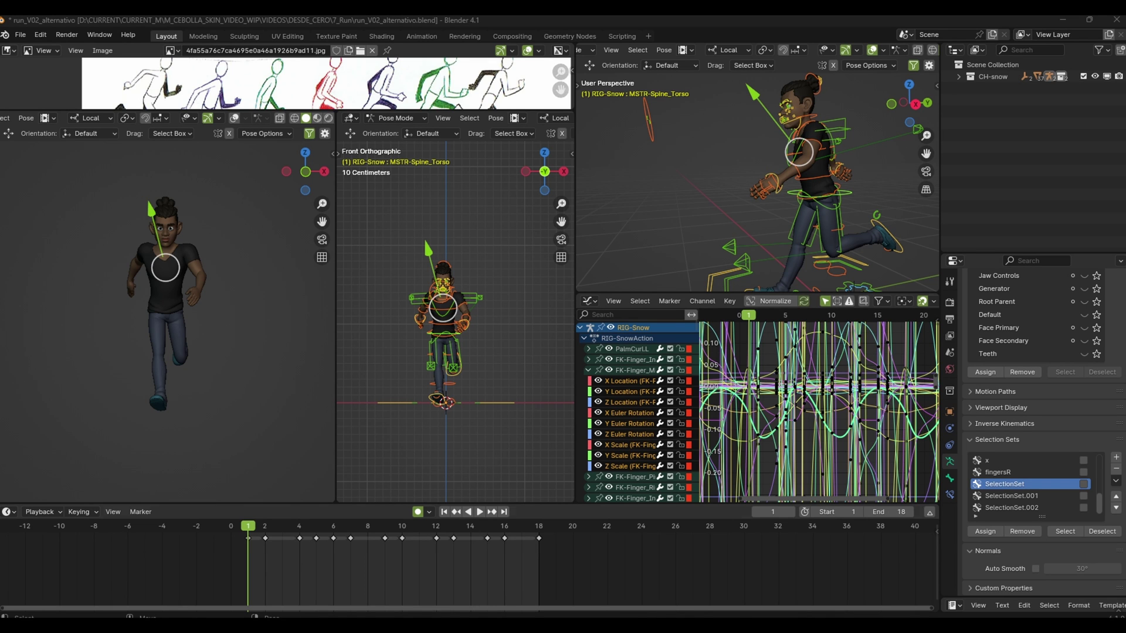
Review the loop, select MSTR-Spine_Torso, and zoom in on its Y rotation curve
key("space")
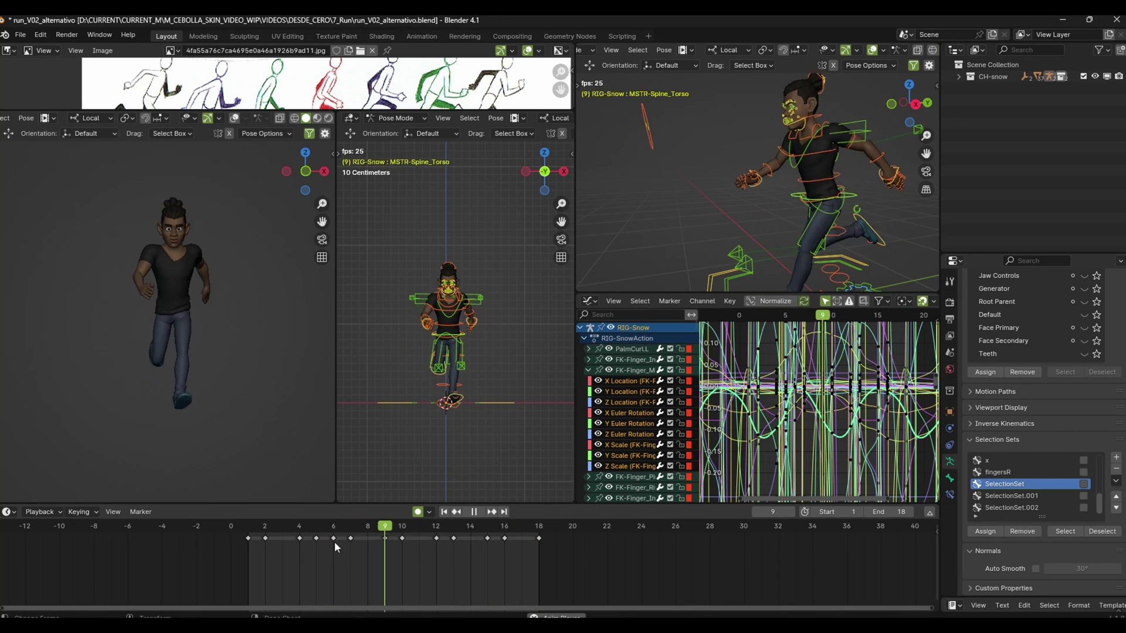
key("Escape")
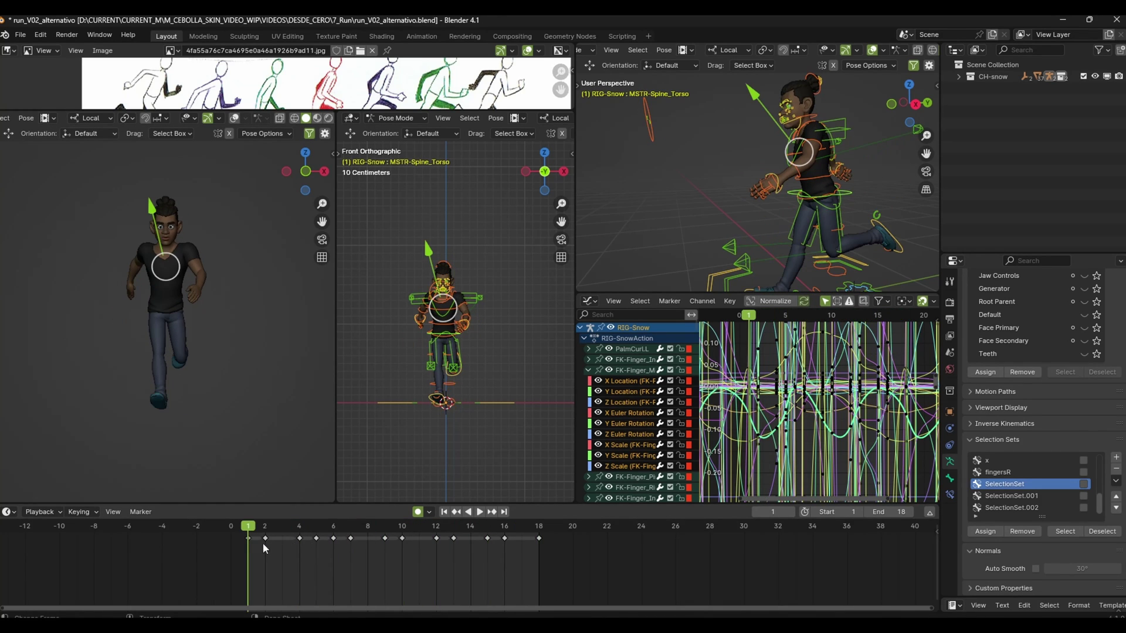
scroll(472, 405, "up", 3)
left_click(463, 353)
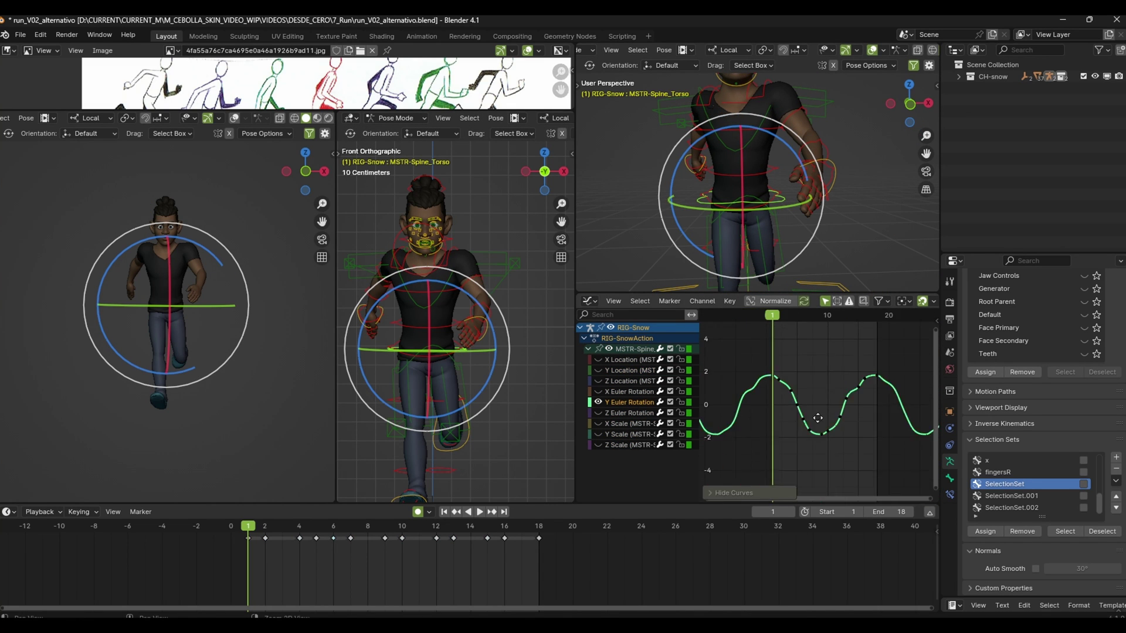
scroll(817, 418, "up", 4)
left_click_drag(734, 317, 738, 319)
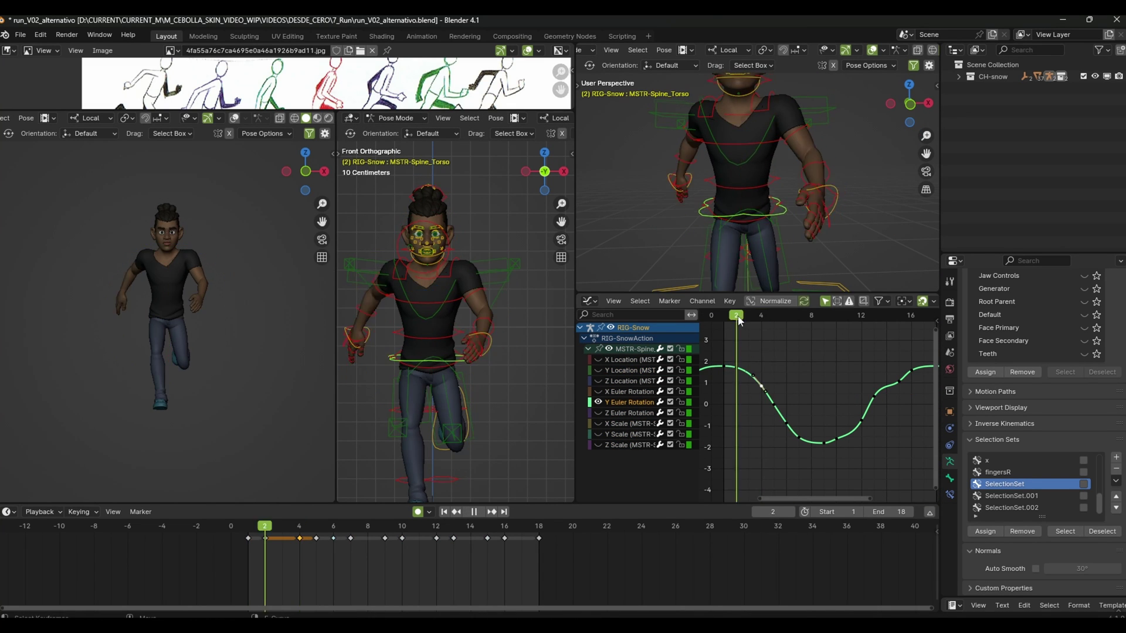
key("Escape")
scroll(821, 399, "down", 3)
scroll(821, 399, "down", 2)
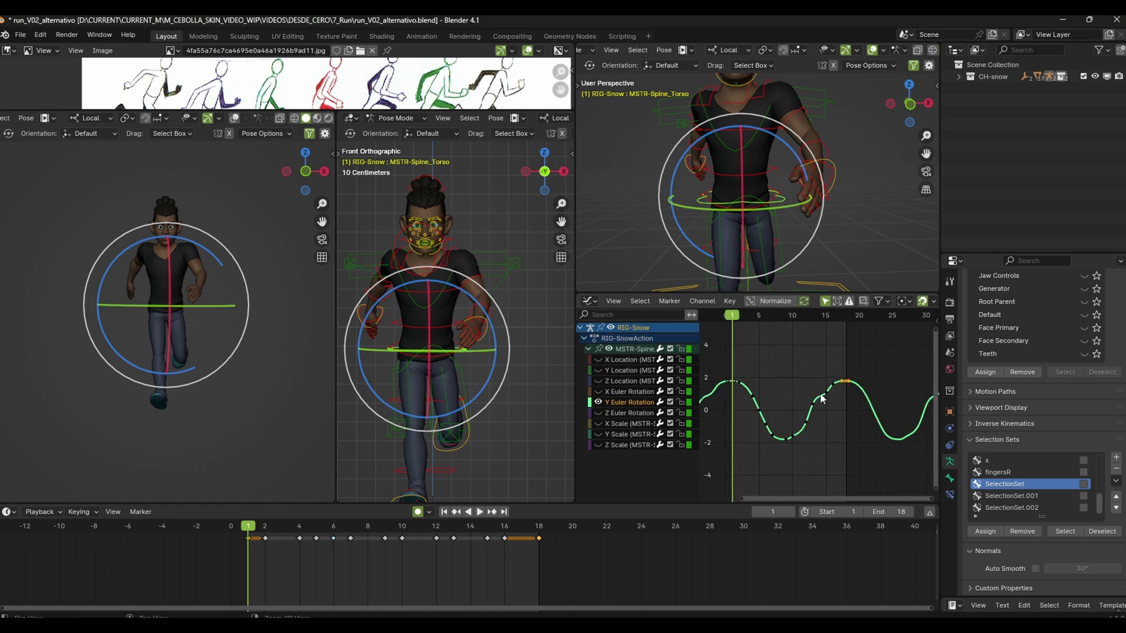
middle_click_drag(821, 398, 844, 394, "ctrl")
Raise the frame-18 torso Y rotation key and deepen the trough near frame 9
left_click_drag(866, 388, 867, 342)
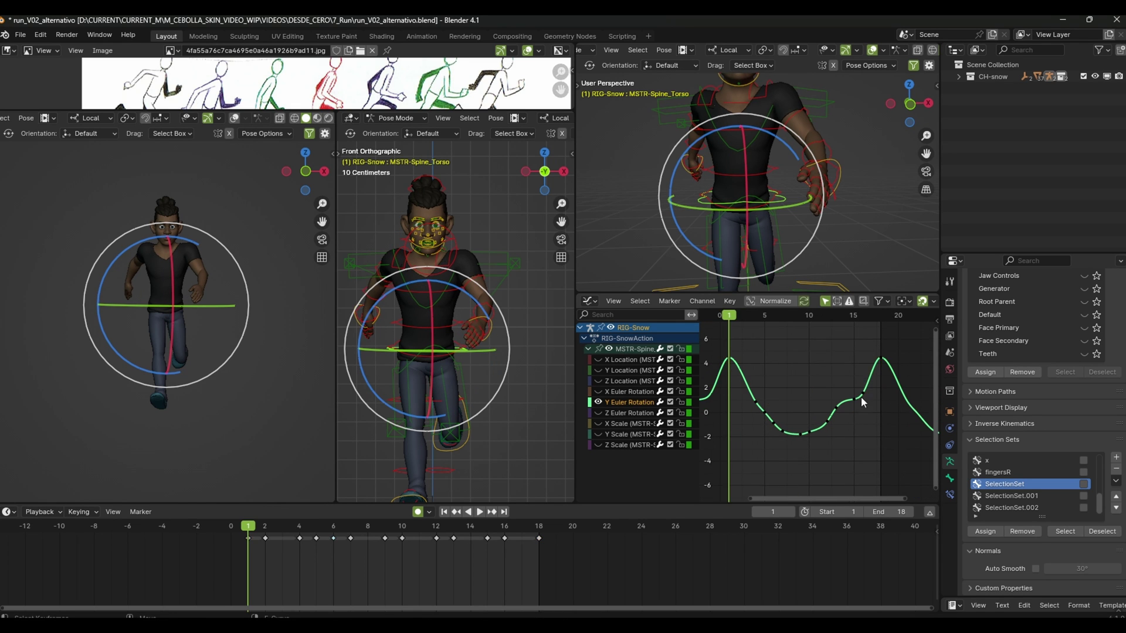
left_click_drag(762, 317, 808, 317)
left_click_drag(802, 435, 820, 434)
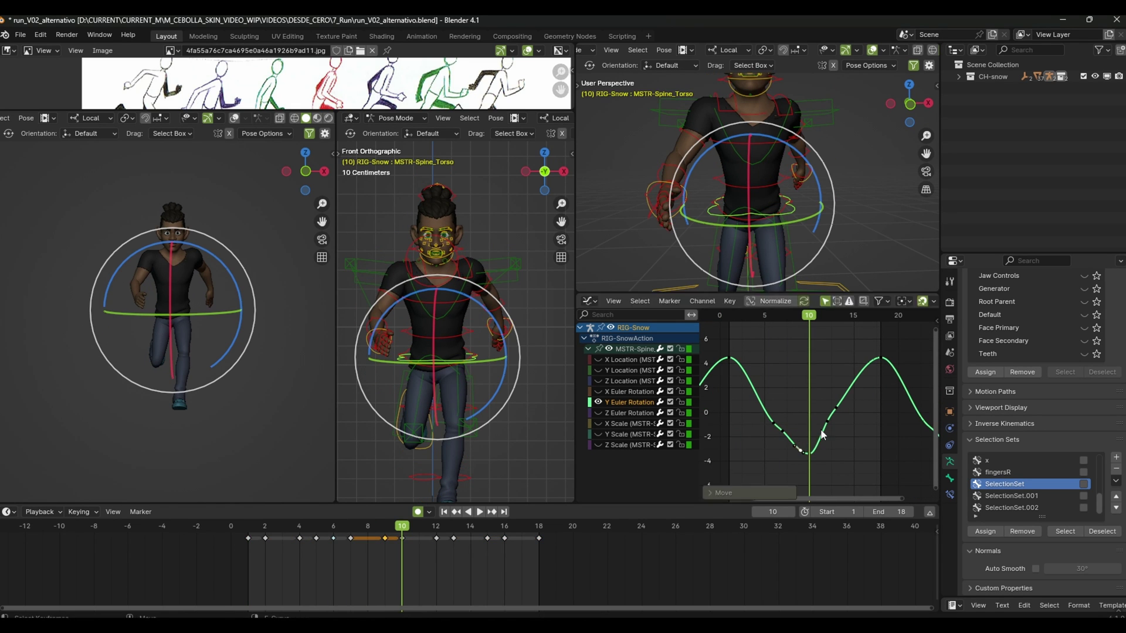
left_click(771, 420)
key("space")
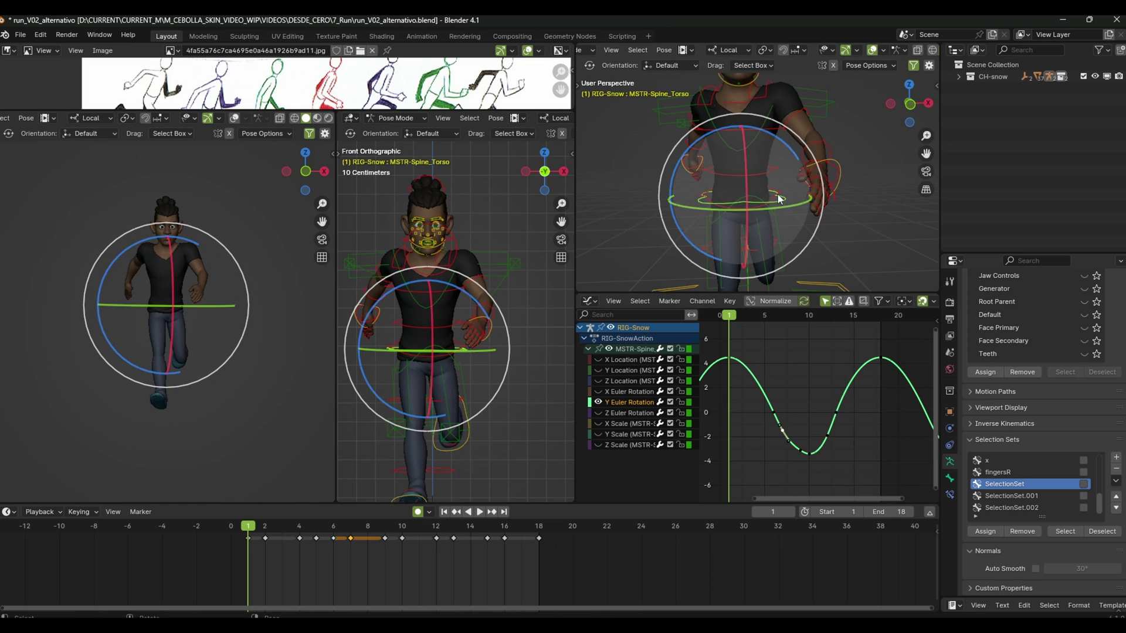
Drop the chest's frame-1 Y rotation key to about -10 and paste it onto frame 18
left_click(790, 198)
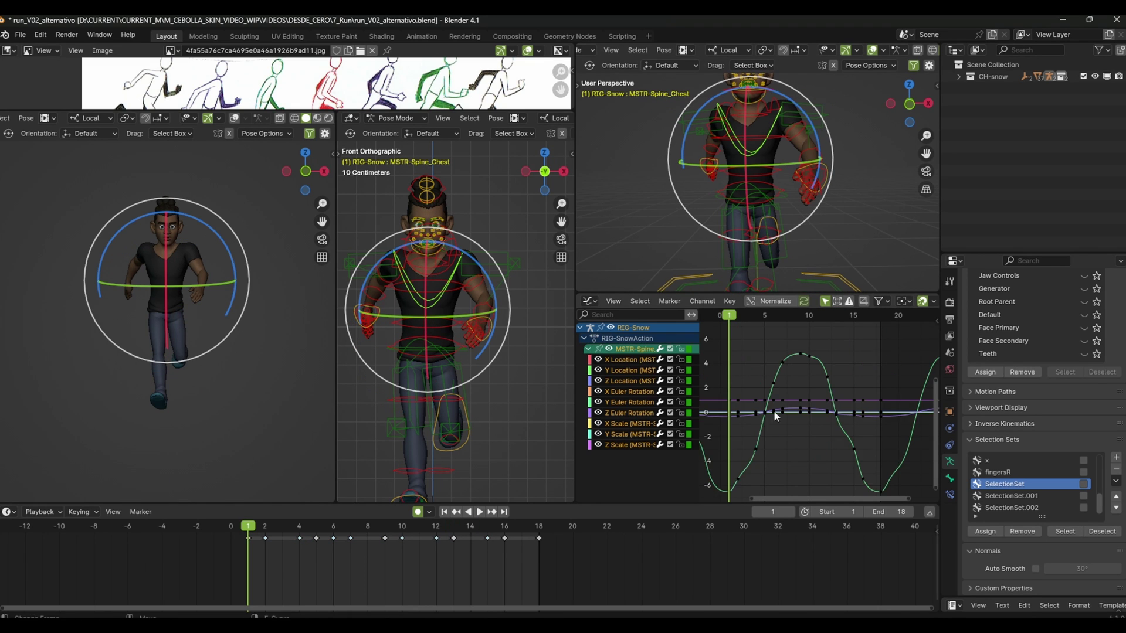
left_click(856, 447)
scroll(729, 450, "up", 3)
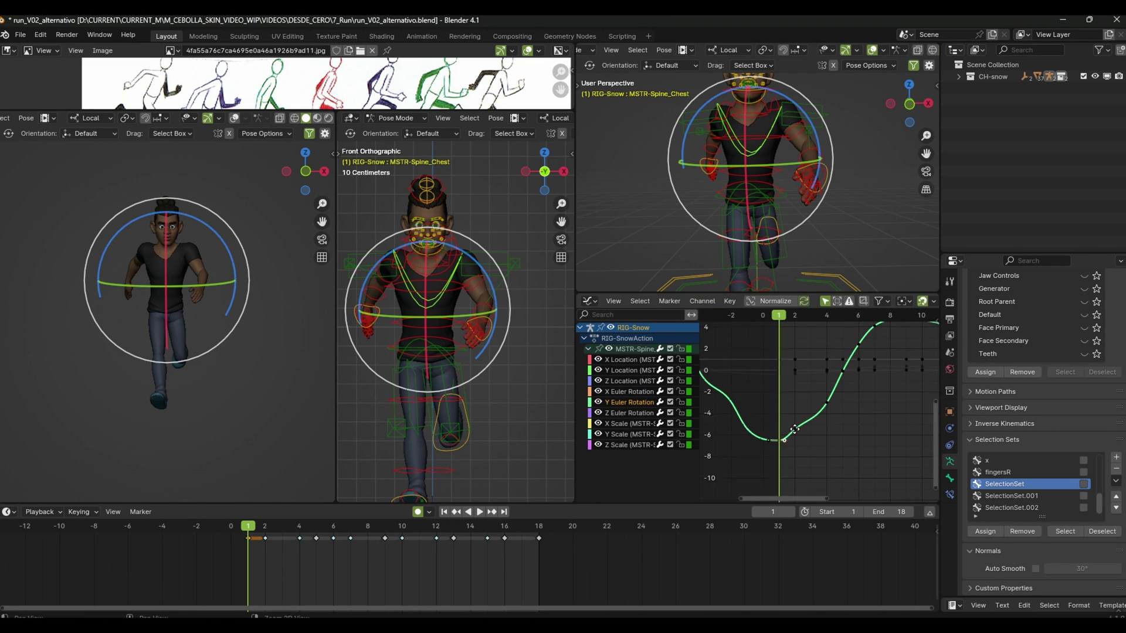
key("g")
left_click(787, 423)
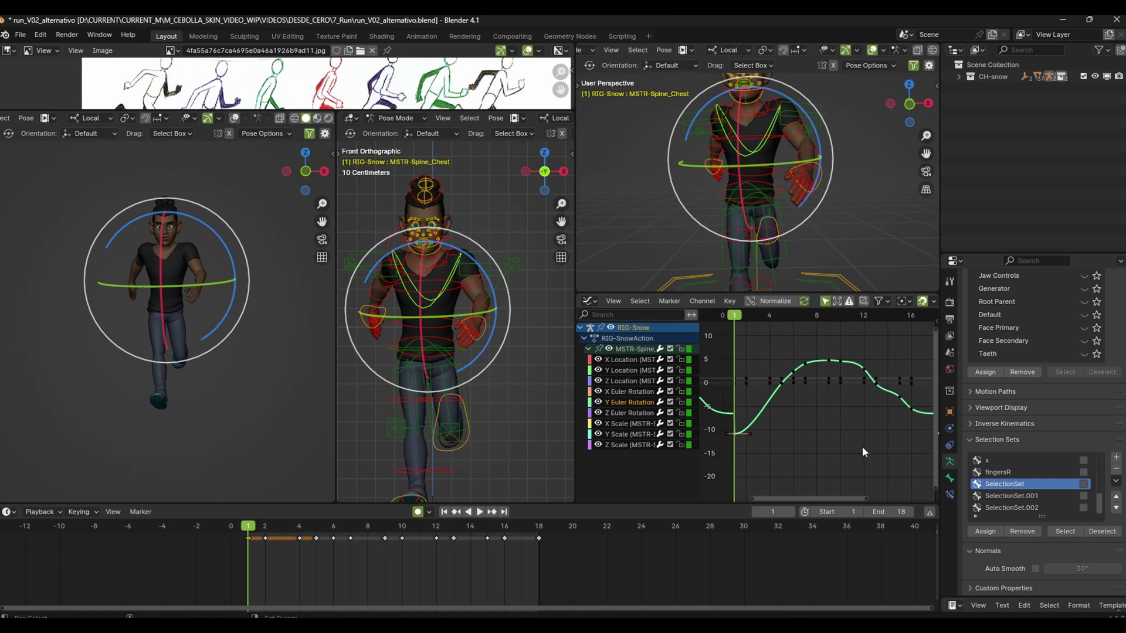
key("ctrl+c")
key("shift+Right")
key("ctrl+v")
Adjust the chest's mid-loop key near frame 9 and apply Smooth (Legacy)
left_click_drag(813, 355, 816, 366)
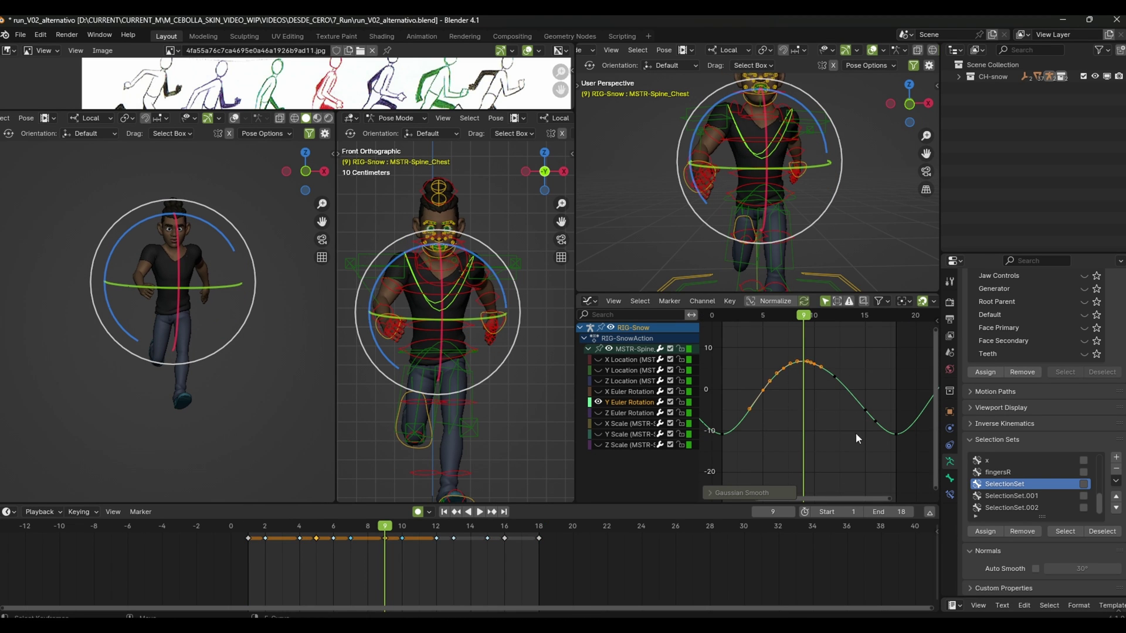
left_click(729, 301)
mouse_move(751, 508)
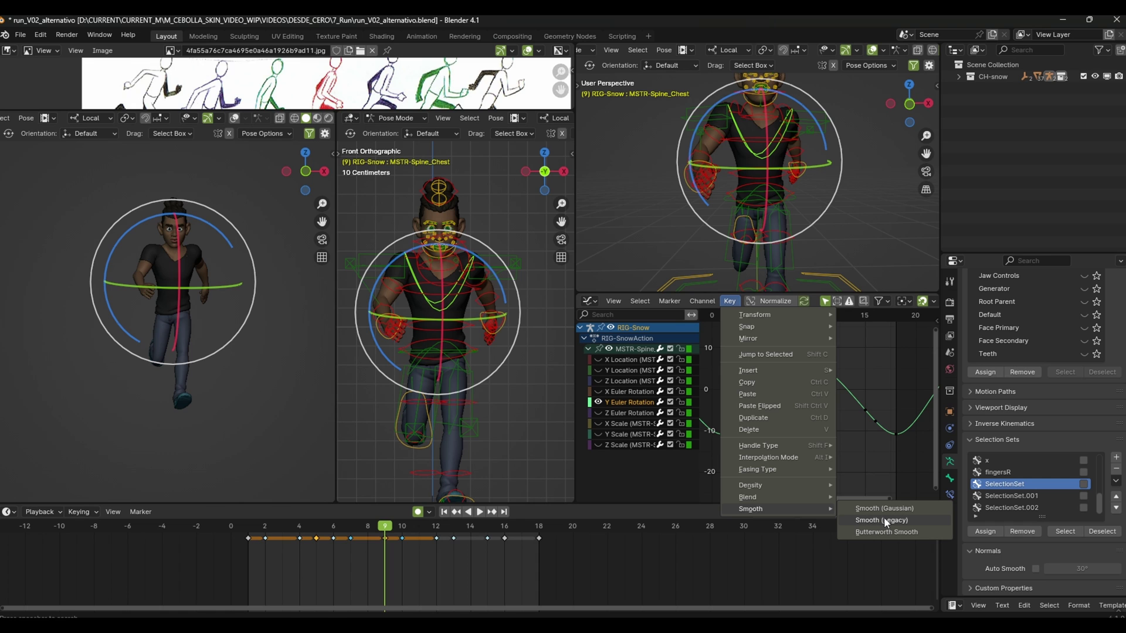
left_click(849, 431)
key("space")
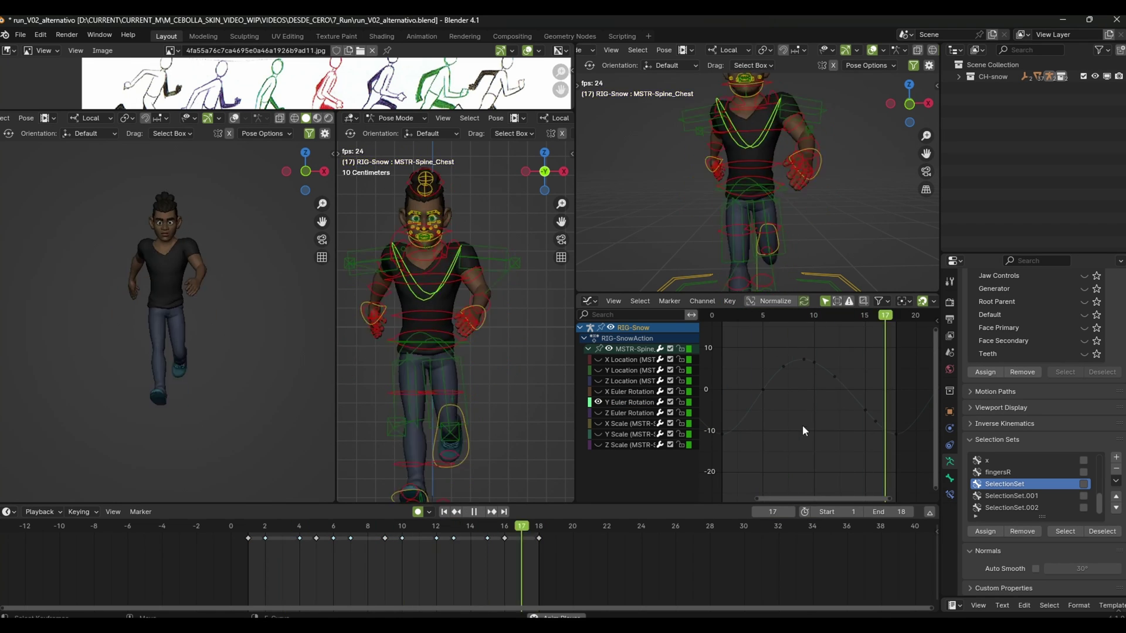
key("space")
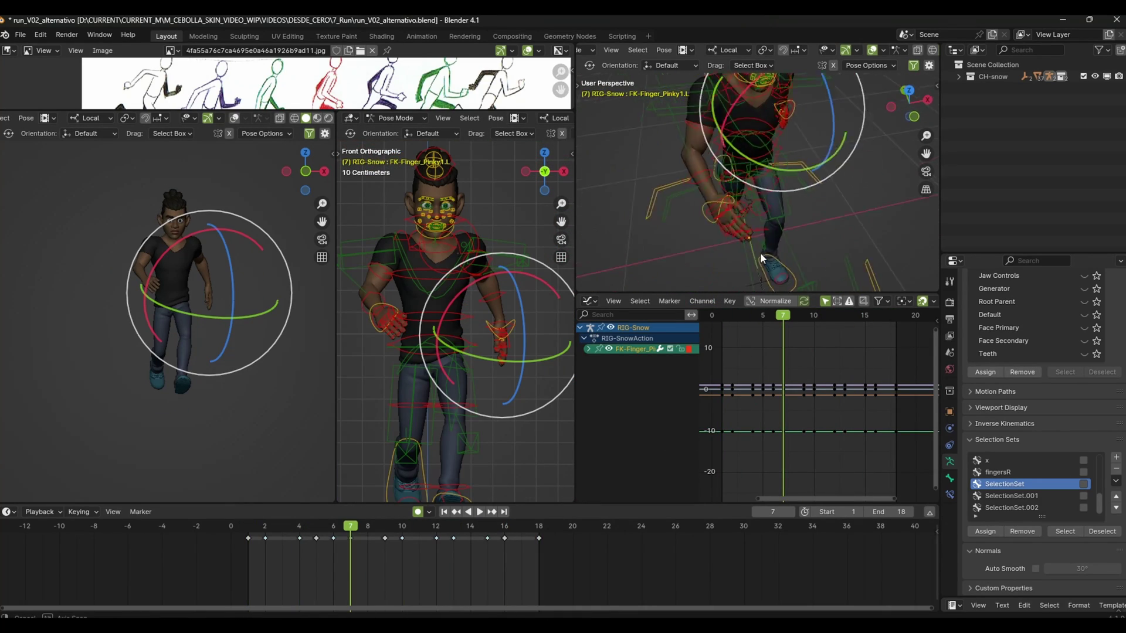
Preview the run loop, then save the file and an incremented run_V03 version
middle_click_drag(762, 276, 769, 276)
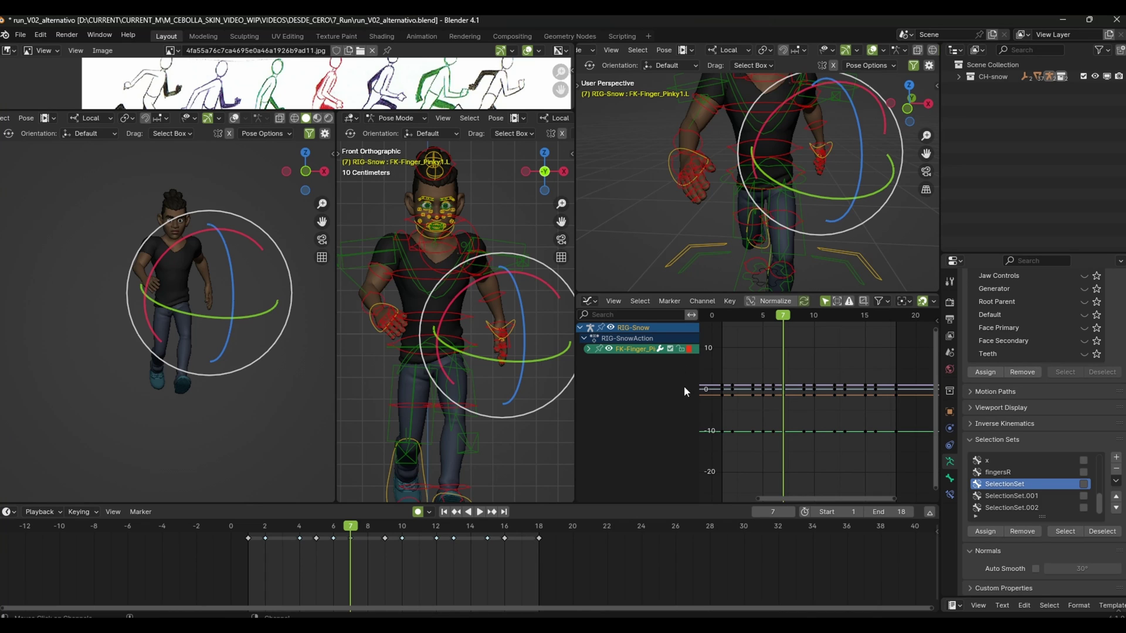
key("space")
key("space")
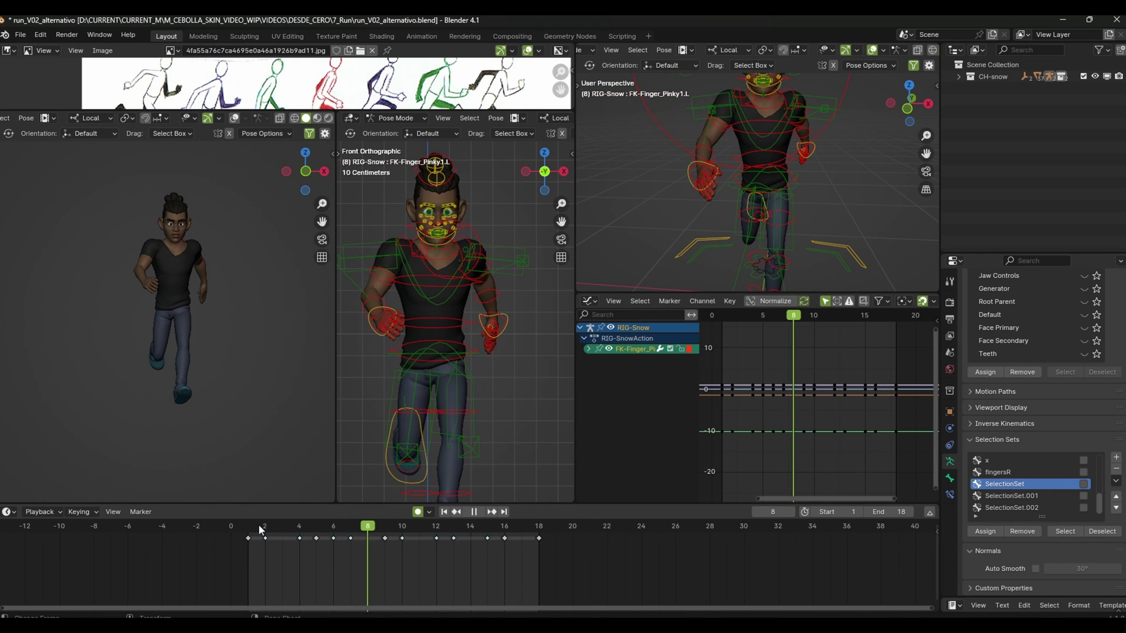
key("Escape")
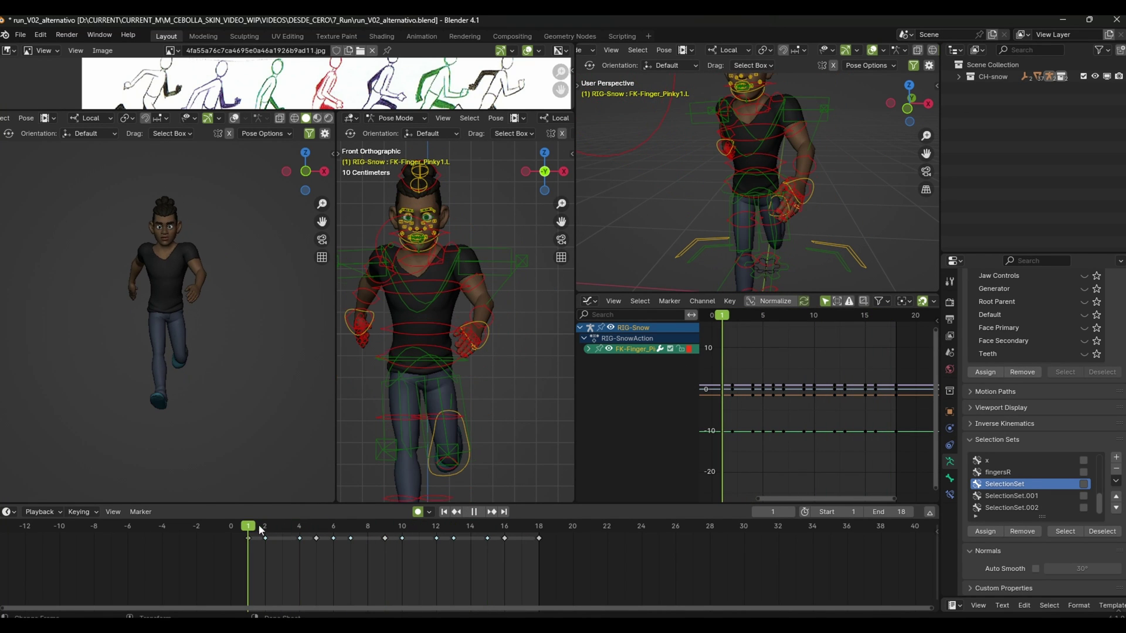
left_click(21, 34)
left_click(67, 129)
left_click(20, 34)
left_click(67, 142)
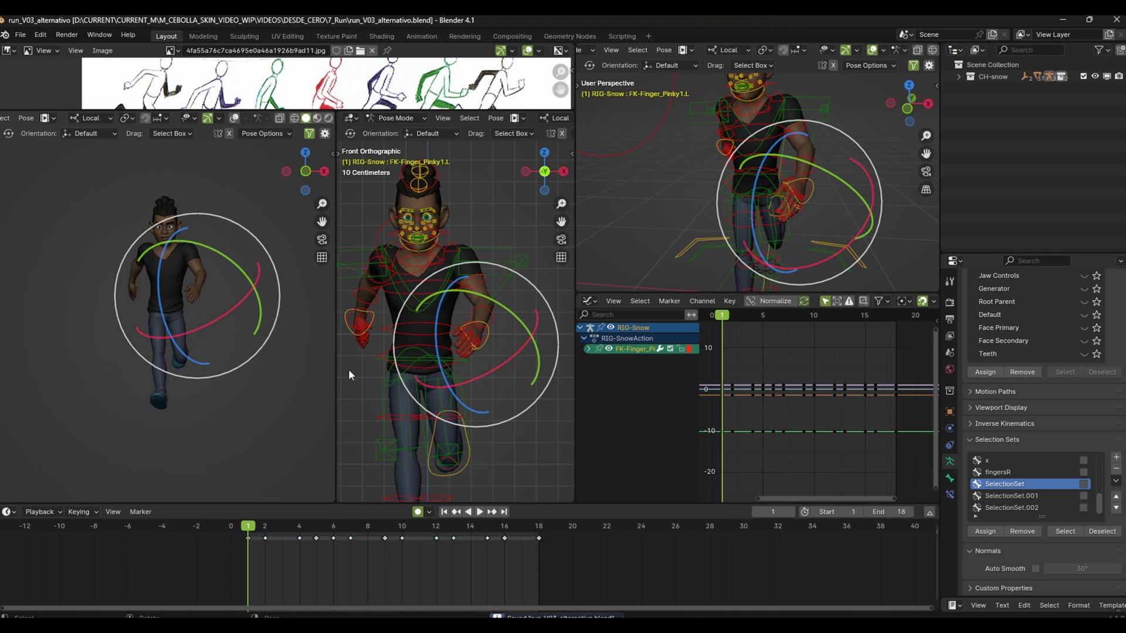
Stop playback at frame 10 and make the left viewport an orthographic side view
key("space")
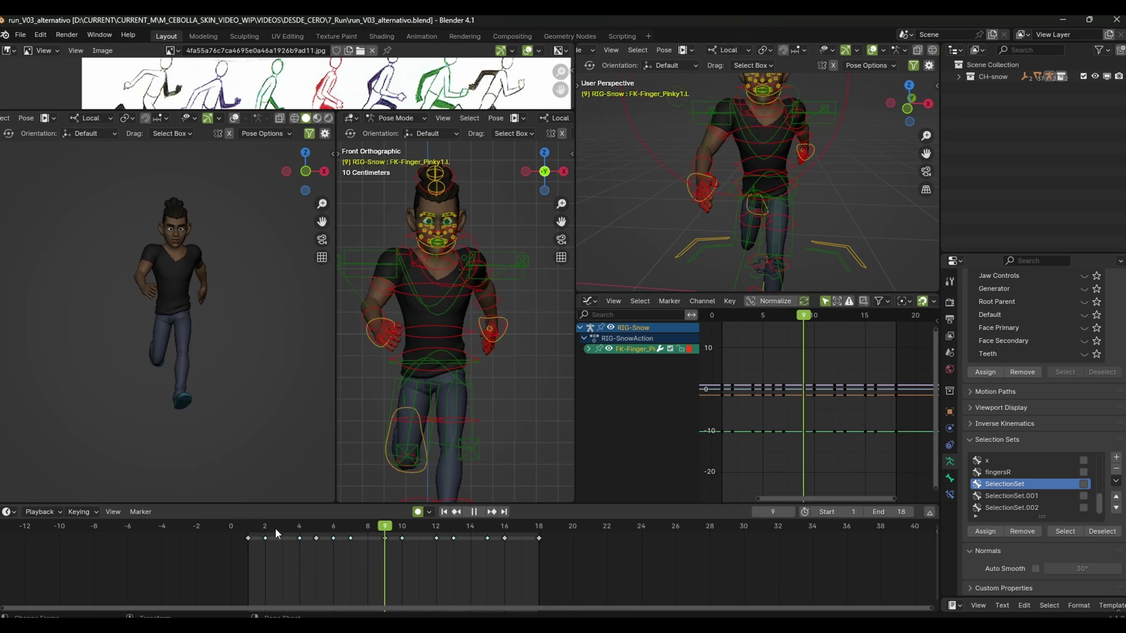
key("Escape")
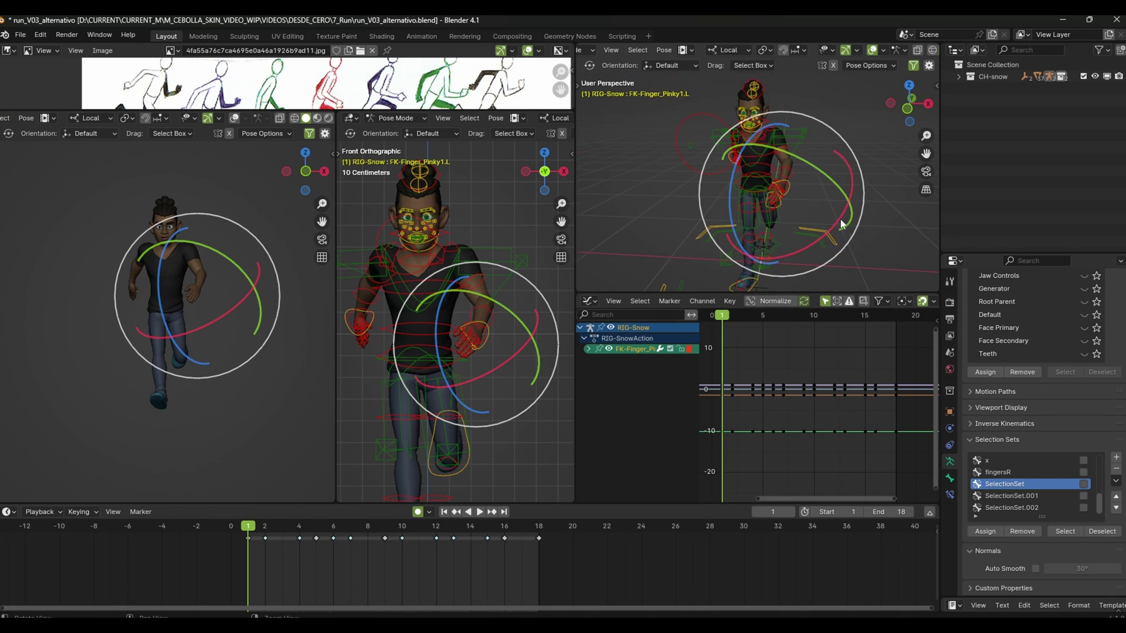
mouse_move(819, 226)
middle_mouse_down()
mouse_move(838, 236)
mouse_move(764, 245)
mouse_move(789, 262)
mouse_move(723, 241)
mouse_move(676, 263)
middle_mouse_up()
key("space")
left_click(402, 528)
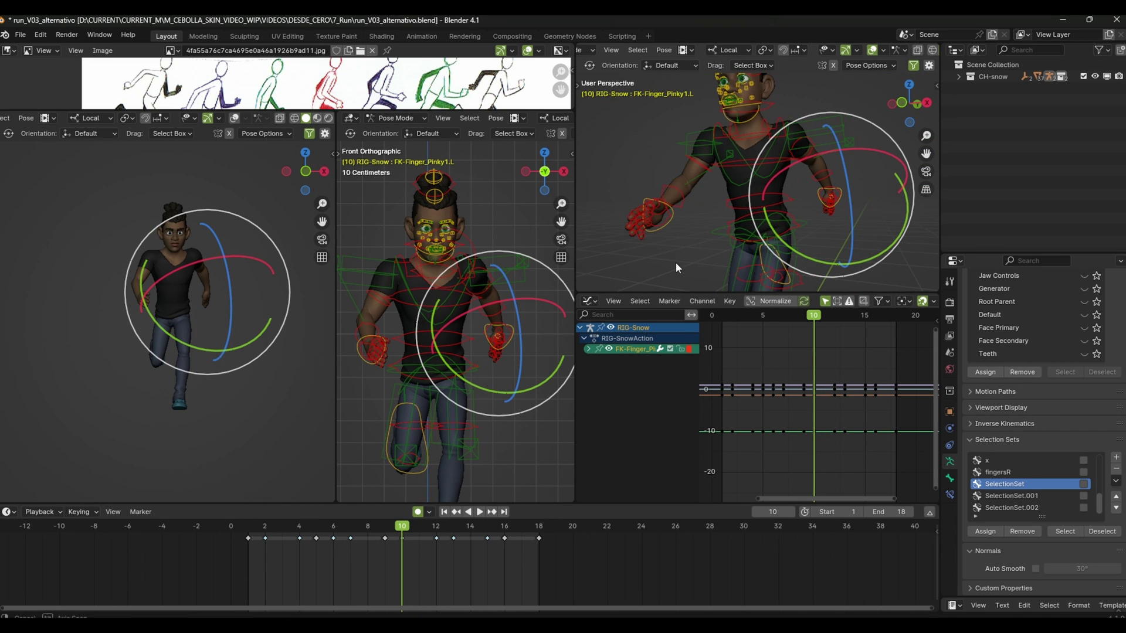
left_click(324, 171)
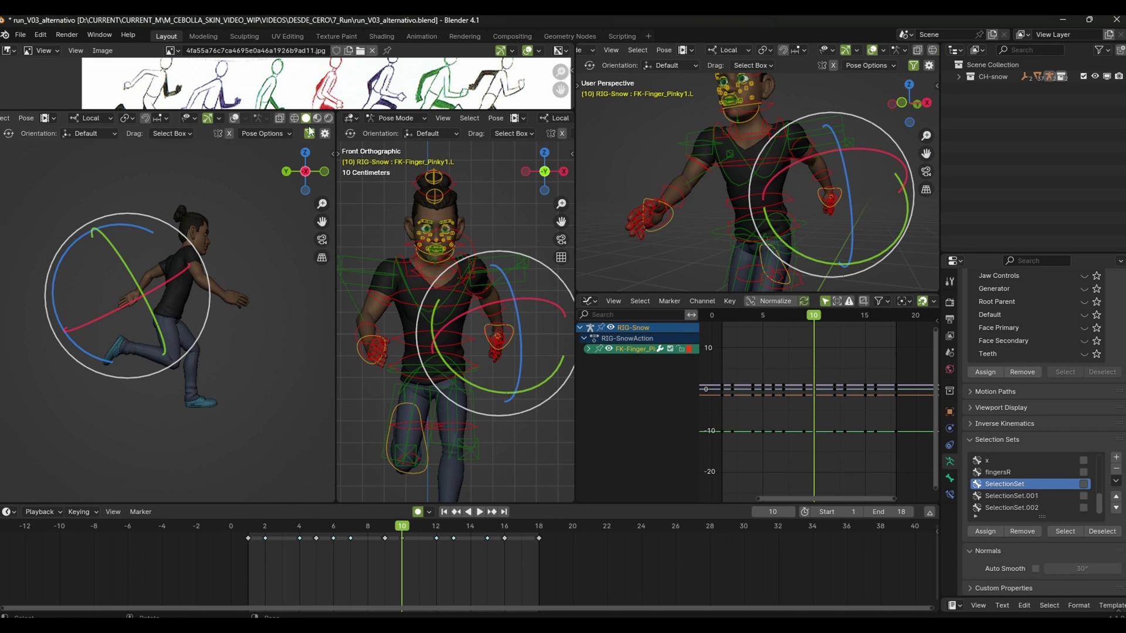
left_click(322, 258)
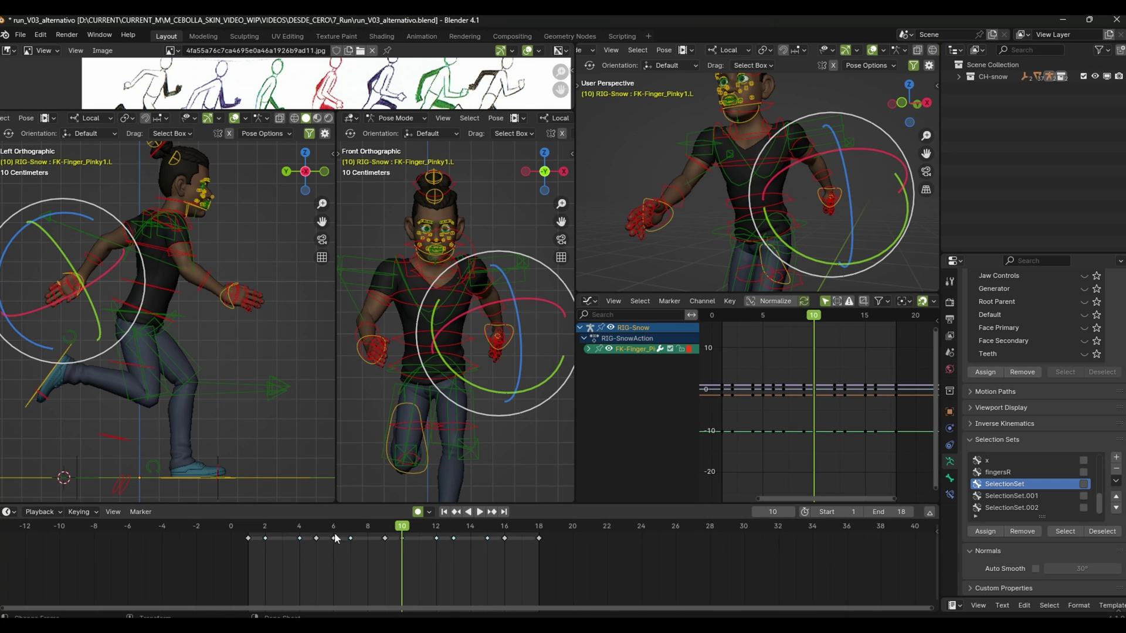
key("Escape")
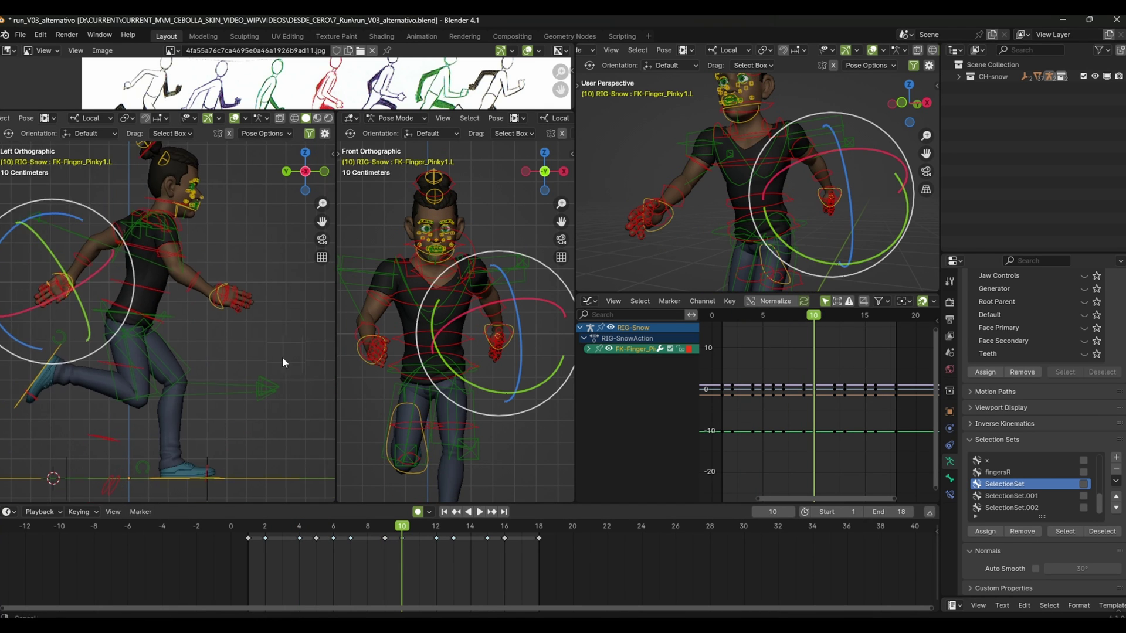
Enlarge the perspective view and frame the character's right hand
scroll(283, 356, "up", 4)
scroll(273, 396, "up", 2)
middle_click_drag(352, 392, 554, 251)
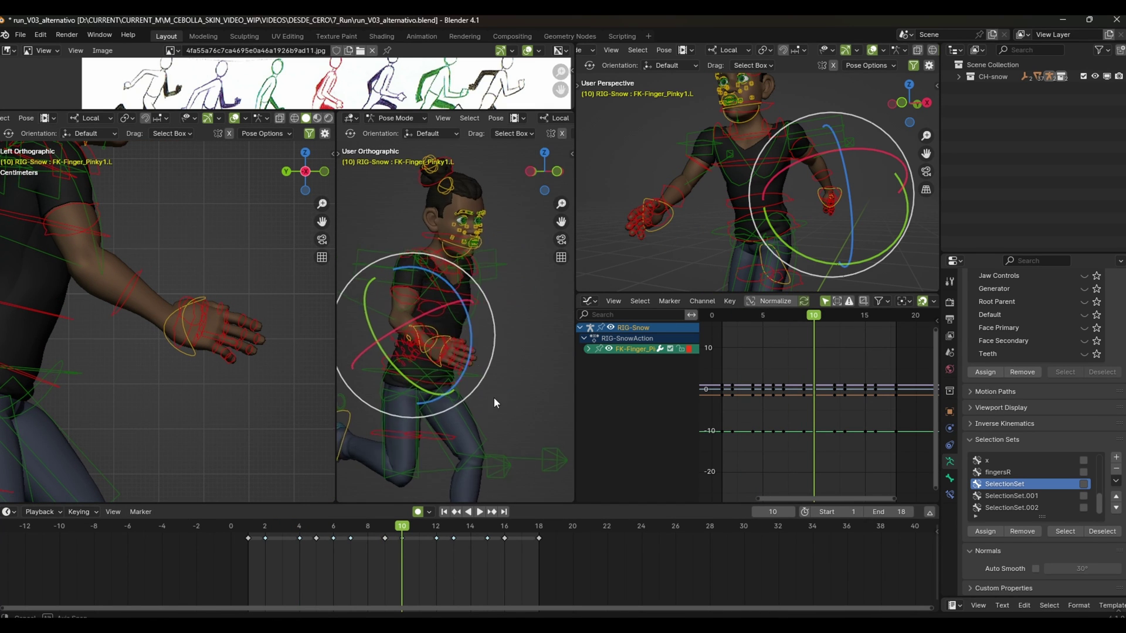
left_click(562, 176)
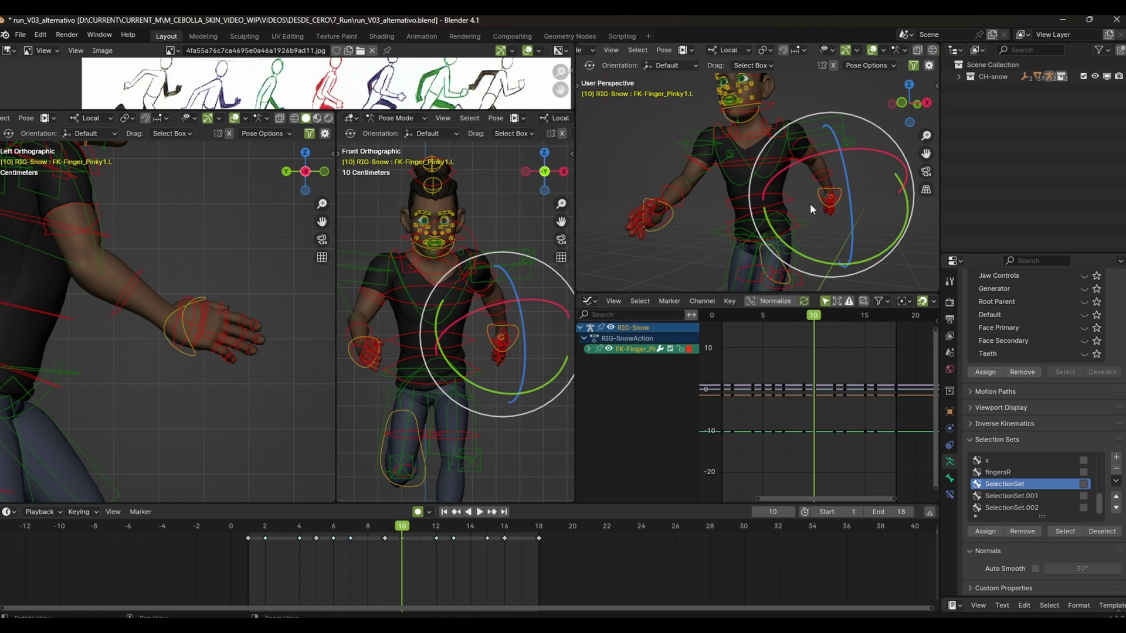
middle_click_drag(810, 203, 718, 258)
left_click_drag(721, 292, 712, 476)
middle_click_drag(709, 375, 741, 373)
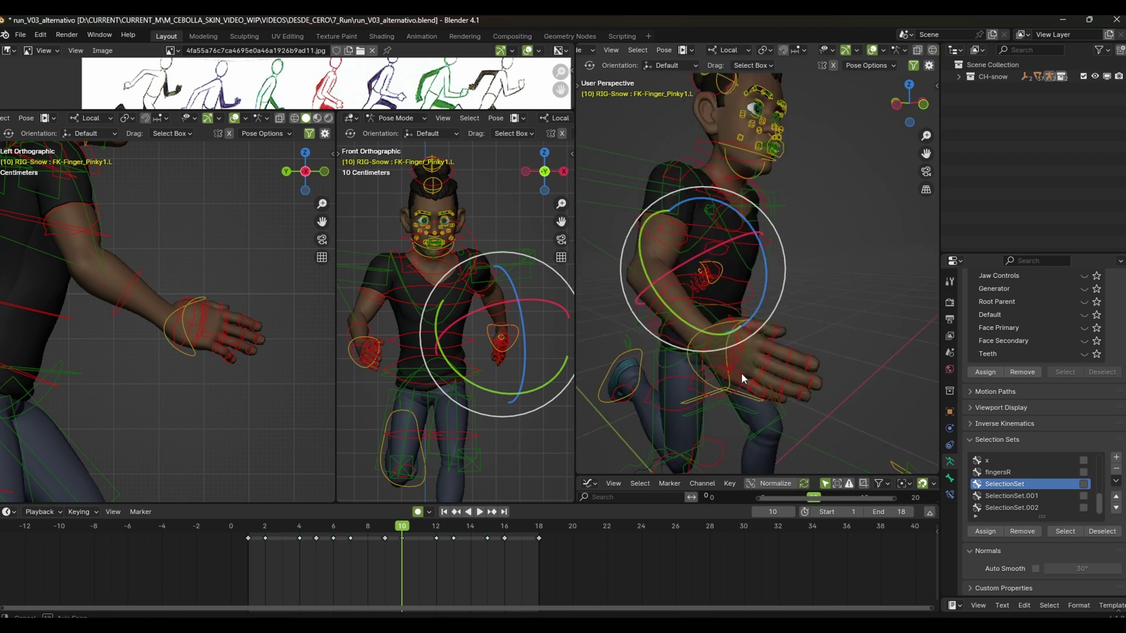
scroll(841, 406, "up", 3)
Curl the index and ring fingertips into the palm
left_click(825, 403)
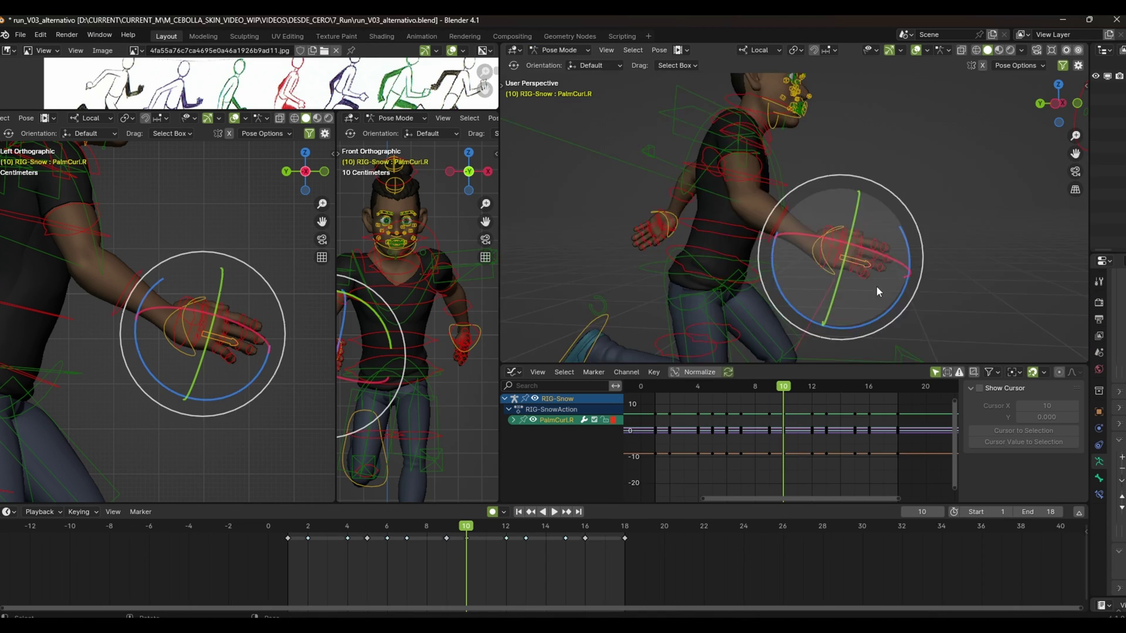
mouse_move(876, 286)
middle_mouse_down()
mouse_move(829, 323)
mouse_move(747, 285)
middle_mouse_up()
scroll(790, 229, "up", 3)
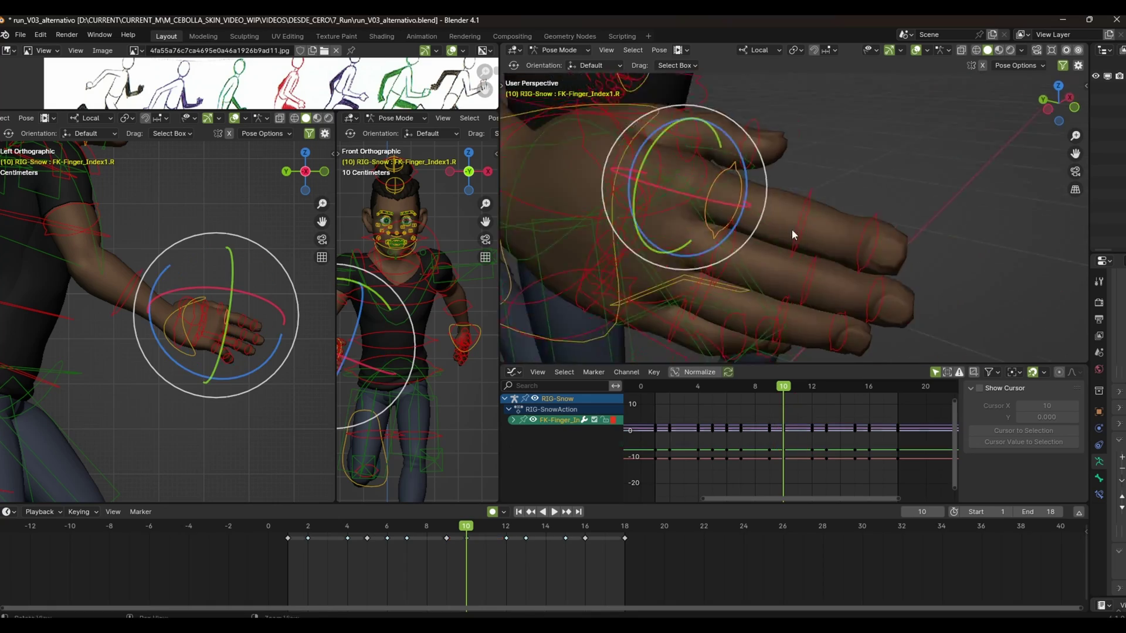
left_click_drag(790, 229, 788, 255)
middle_click_drag(788, 256, 718, 307)
left_click(789, 301)
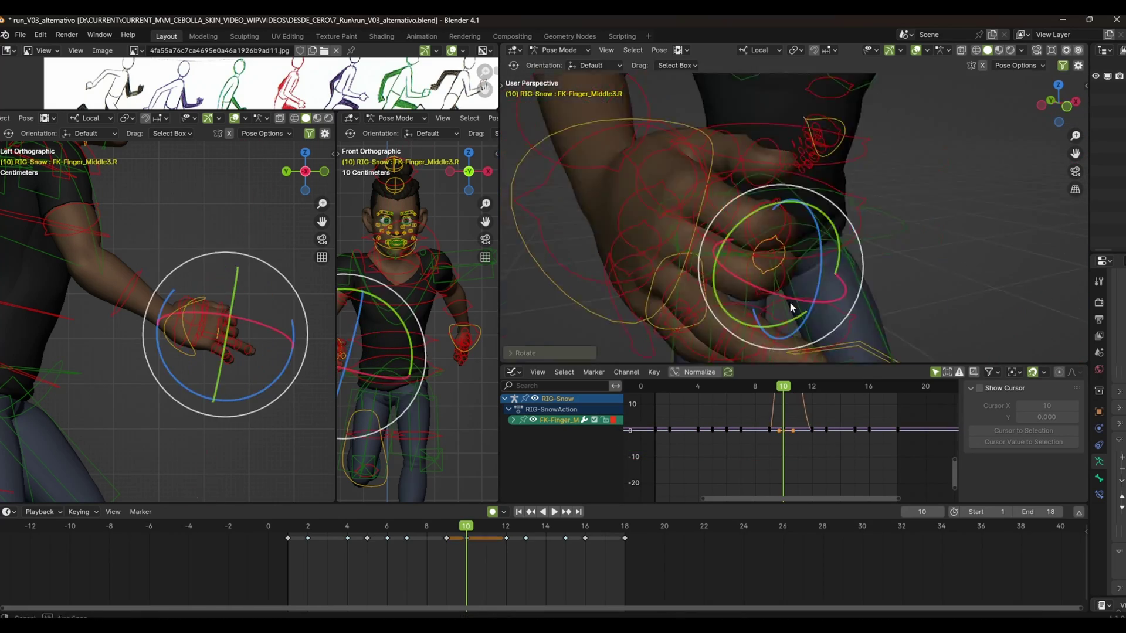
mouse_move(789, 301)
middle_mouse_down()
mouse_move(855, 307)
mouse_move(635, 315)
middle_mouse_up()
Rotate the index and middle finger carpal bones on local X toward a fist
left_click(635, 315)
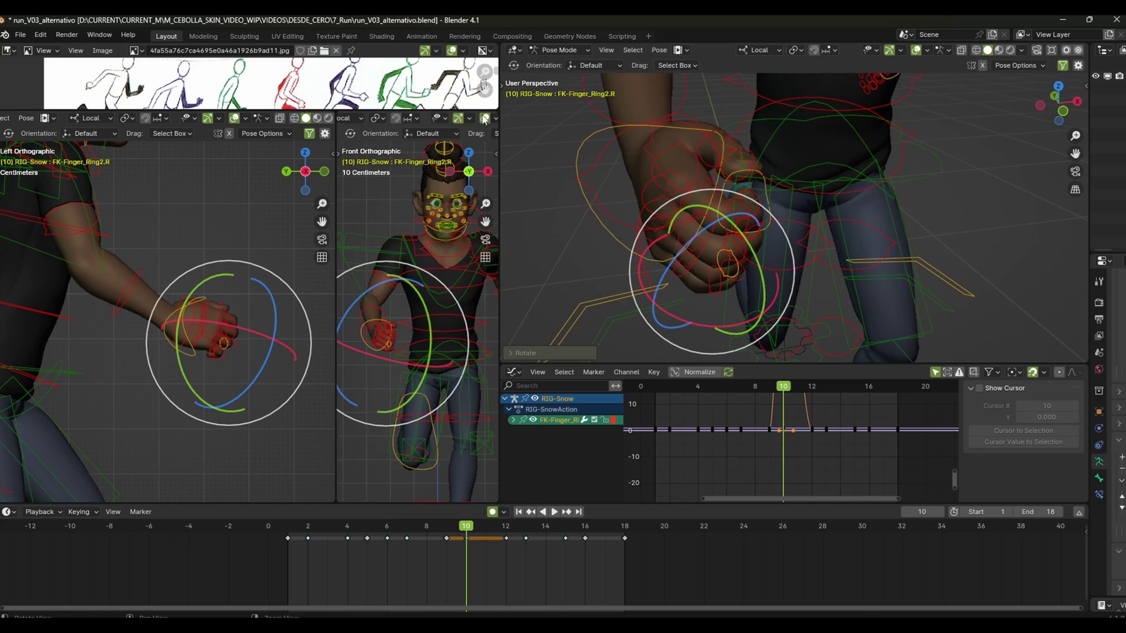
middle_click_drag(720, 315, 660, 206)
left_click(660, 206)
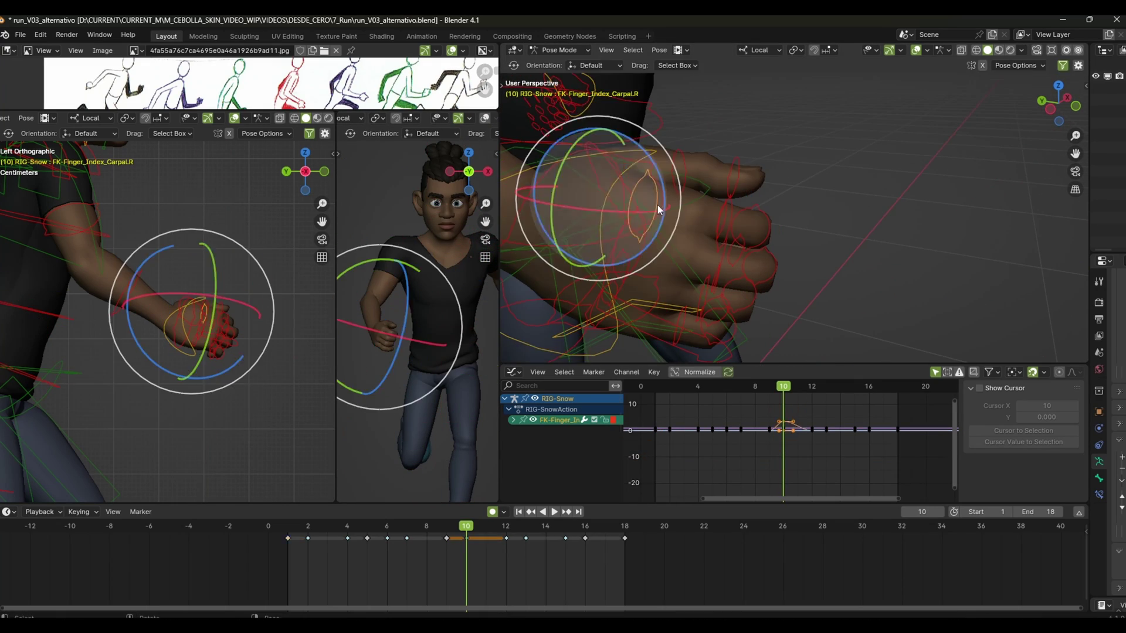
left_click(657, 203)
key("r")
key("x")
key("x")
left_click(643, 265)
Rotate the thumb tip bone inward toward the fist
left_click(634, 228)
mouse_move(753, 322)
middle_mouse_down()
mouse_move(729, 293)
mouse_move(653, 301)
middle_mouse_up()
left_click(653, 301)
key("r")
left_click(529, 329)
mouse_move(529, 329)
middle_mouse_down()
mouse_move(701, 205)
mouse_move(663, 234)
middle_mouse_up()
Curl the middle finger's middle joint on its local X axis
left_click(662, 235)
key("r")
key("x")
left_click(645, 264)
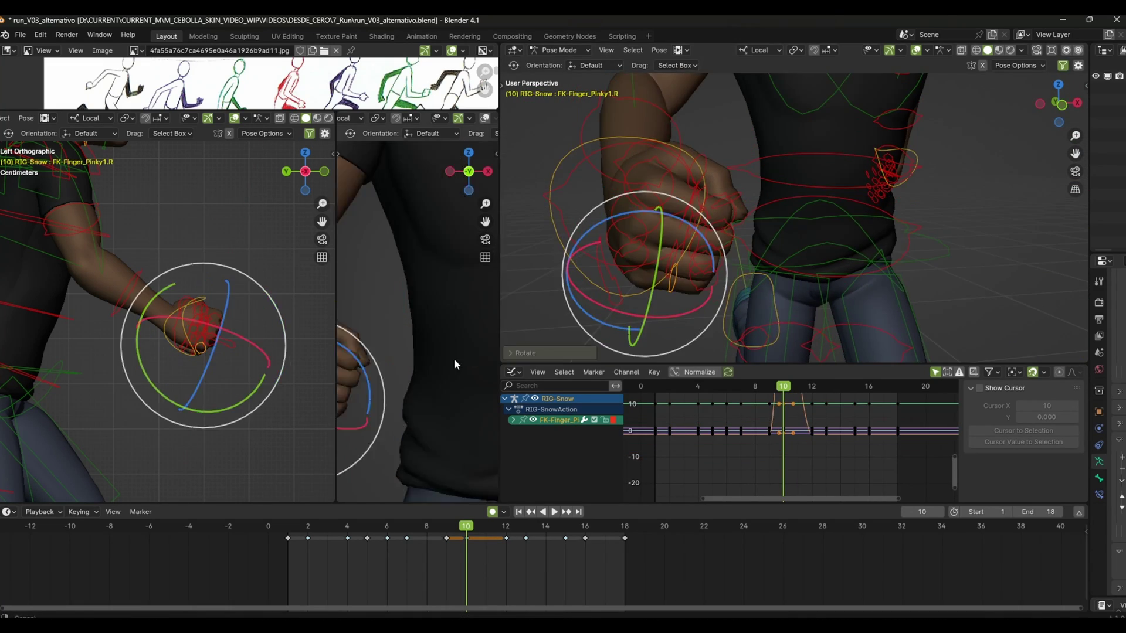
scroll(454, 357, "up", 5)
Bend the thumb's middle joint across the fist and widen the Properties editor
mouse_move(563, 329)
middle_mouse_down()
mouse_move(694, 311)
mouse_move(645, 223)
middle_mouse_up()
left_click(645, 234)
key("e")
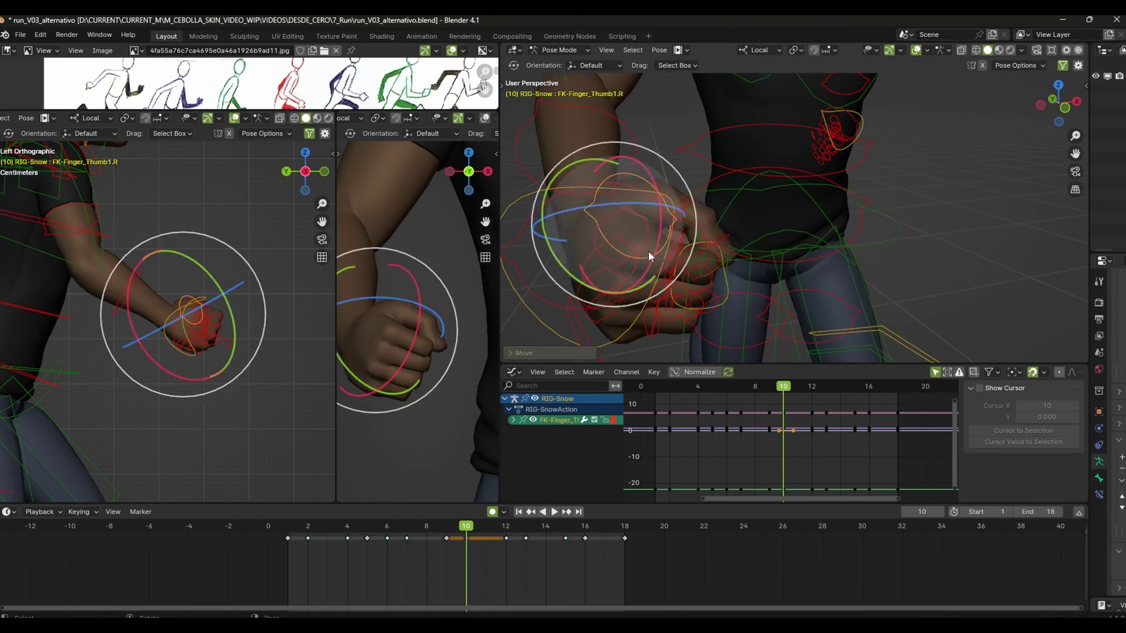
left_click_drag(649, 250, 757, 202)
left_click(726, 228)
key("w")
mouse_move(1086, 431)
left_mouse_down()
mouse_move(929, 446)
mouse_move(855, 469)
left_mouse_up()
Scroll the Bone properties to the Selection Sets panel
scroll(965, 480, "up", 2)
scroll(962, 441, "up", 3)
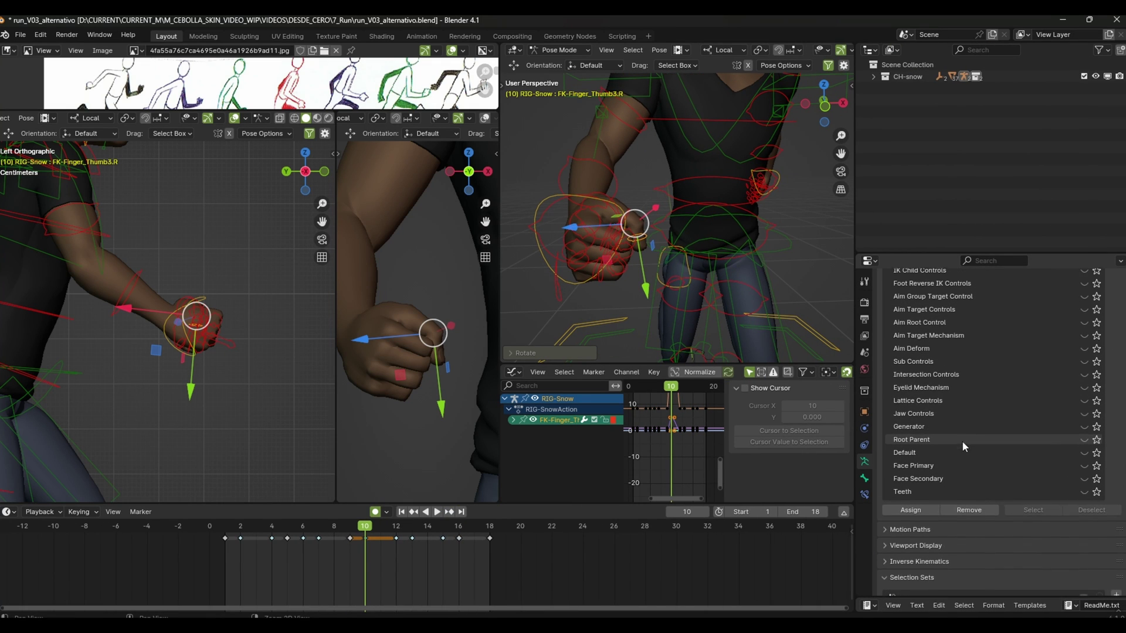
scroll(976, 439, "up", 2)
scroll(973, 434, "up", 3)
scroll(973, 434, "up", 3)
scroll(966, 466, "up", 3)
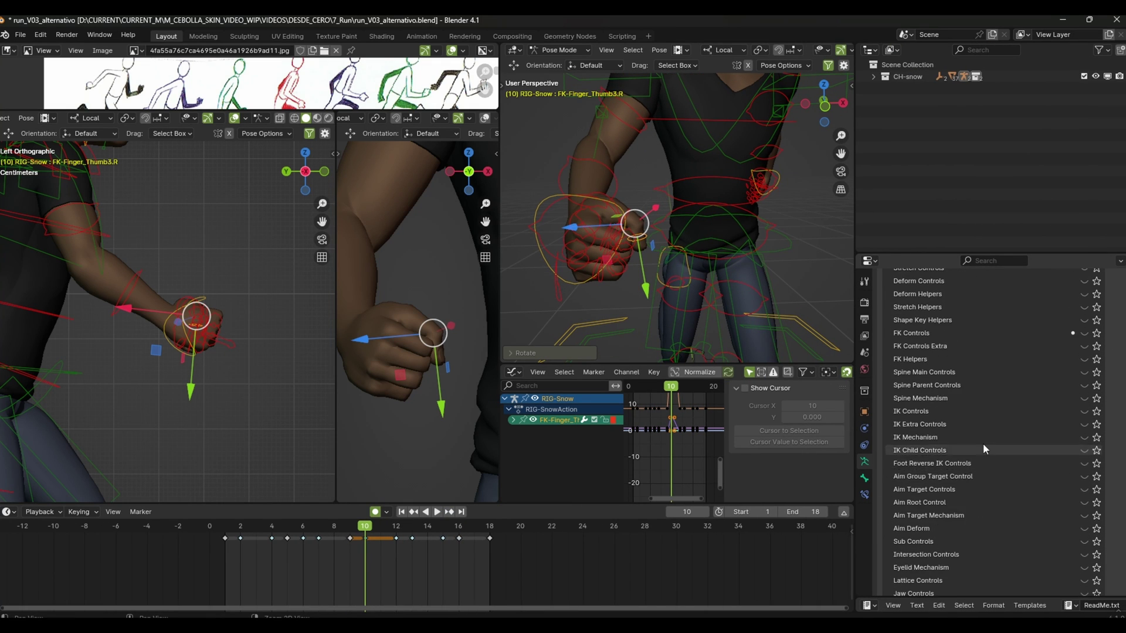
scroll(983, 444, "up", 3)
scroll(977, 448, "up", 3)
scroll(977, 447, "up", 5)
scroll(978, 431, "up", 4)
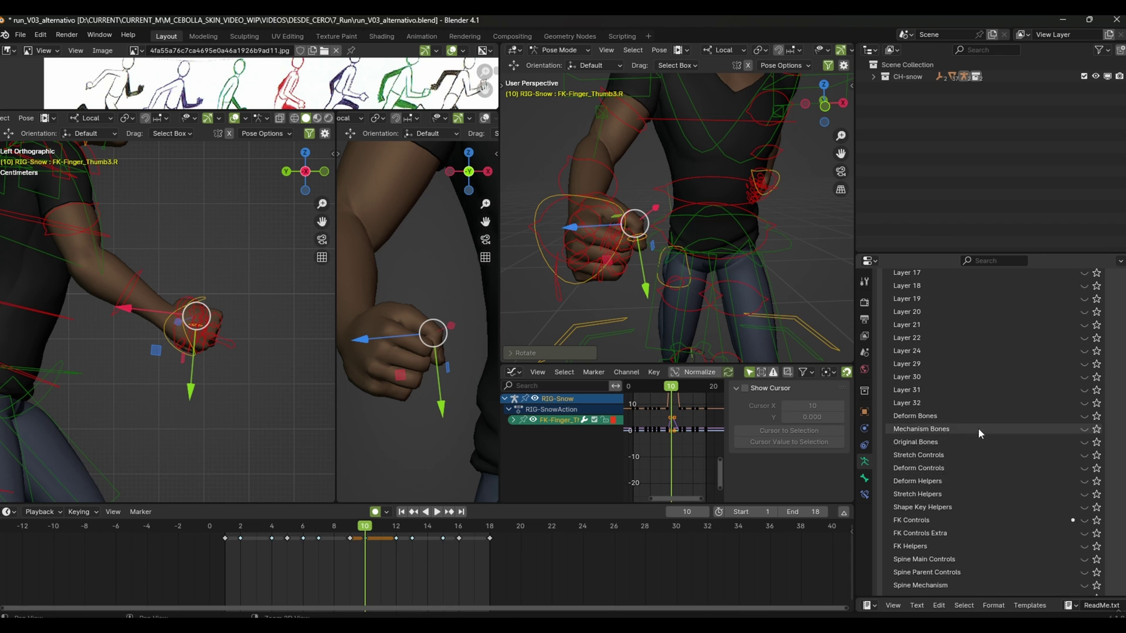
scroll(952, 409, "up", 5)
scroll(974, 436, "down", 5)
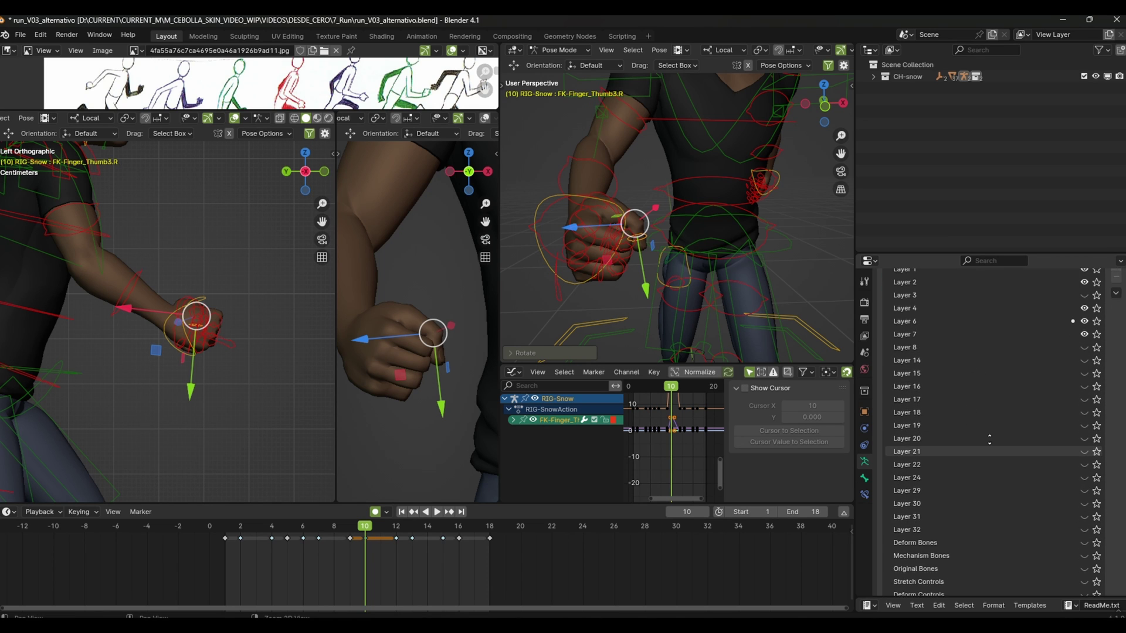
scroll(987, 469, "down", 4)
scroll(987, 469, "down", 4)
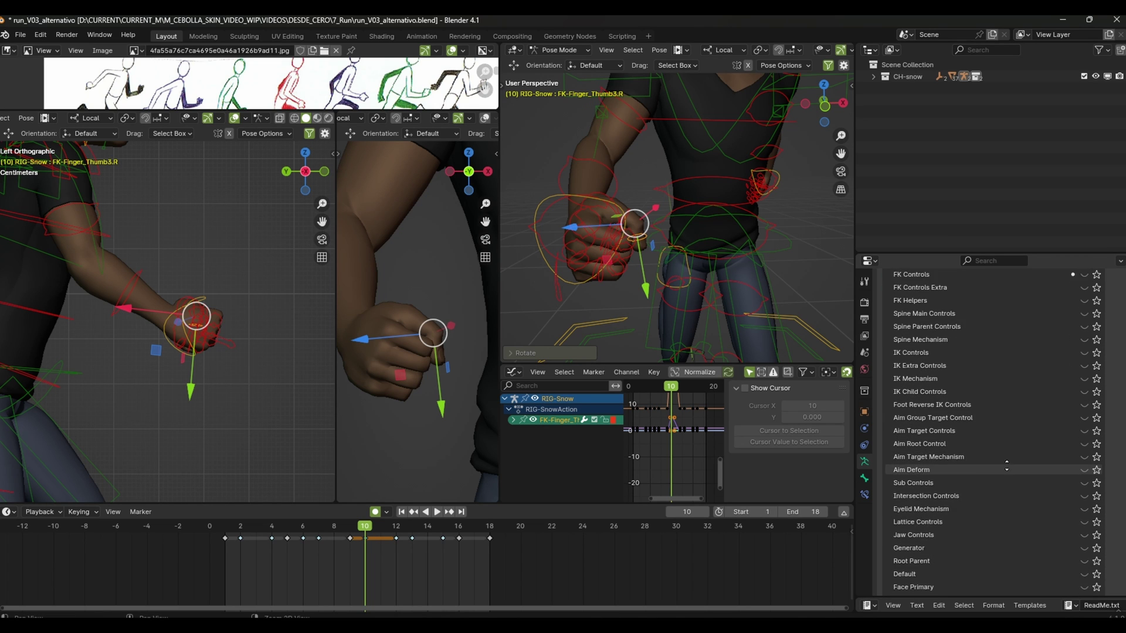
scroll(995, 460, "down", 5)
scroll(955, 484, "down", 6)
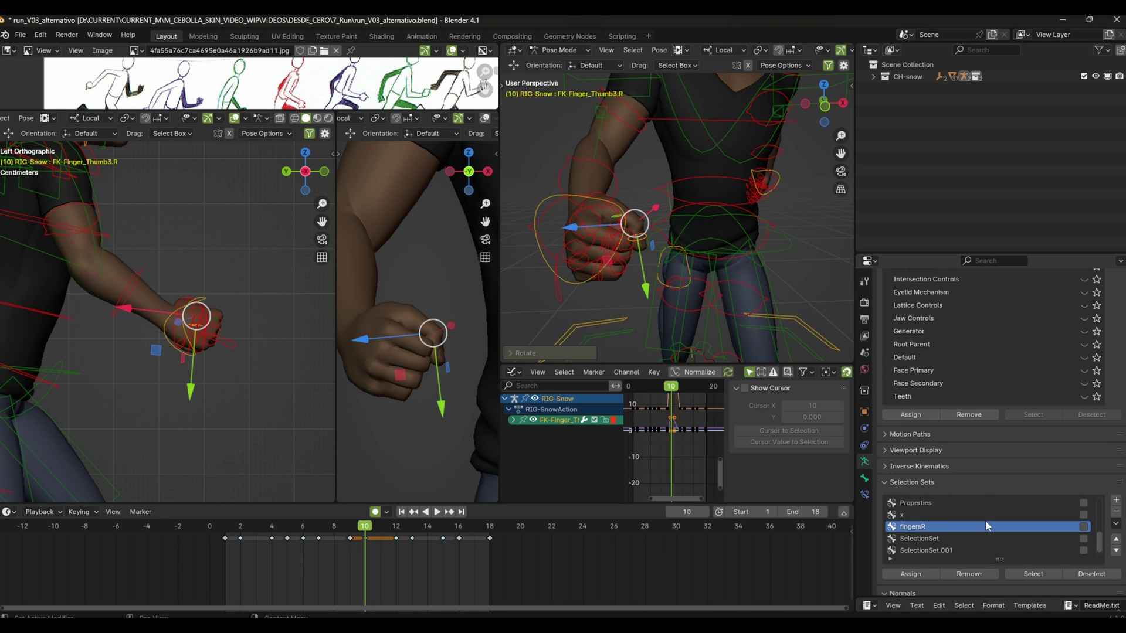
scroll(1018, 514, "down", 1)
Select the fingersR set and box-select the right hand's bones for fingersRR
middle_click_drag(762, 264, 673, 315)
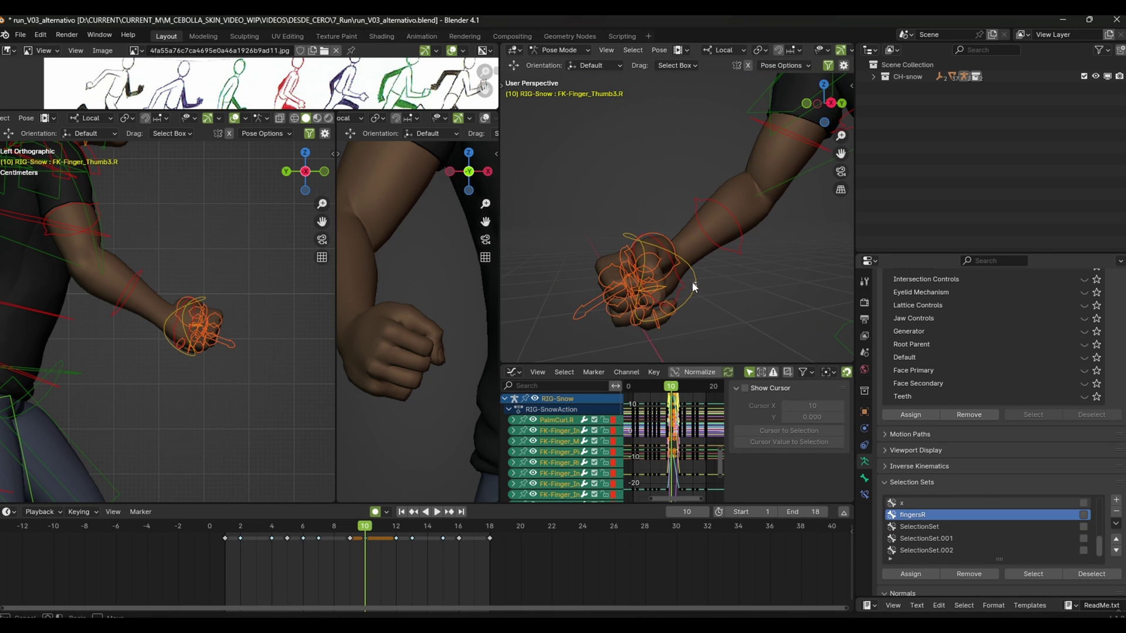
left_click_drag(557, 217, 690, 340)
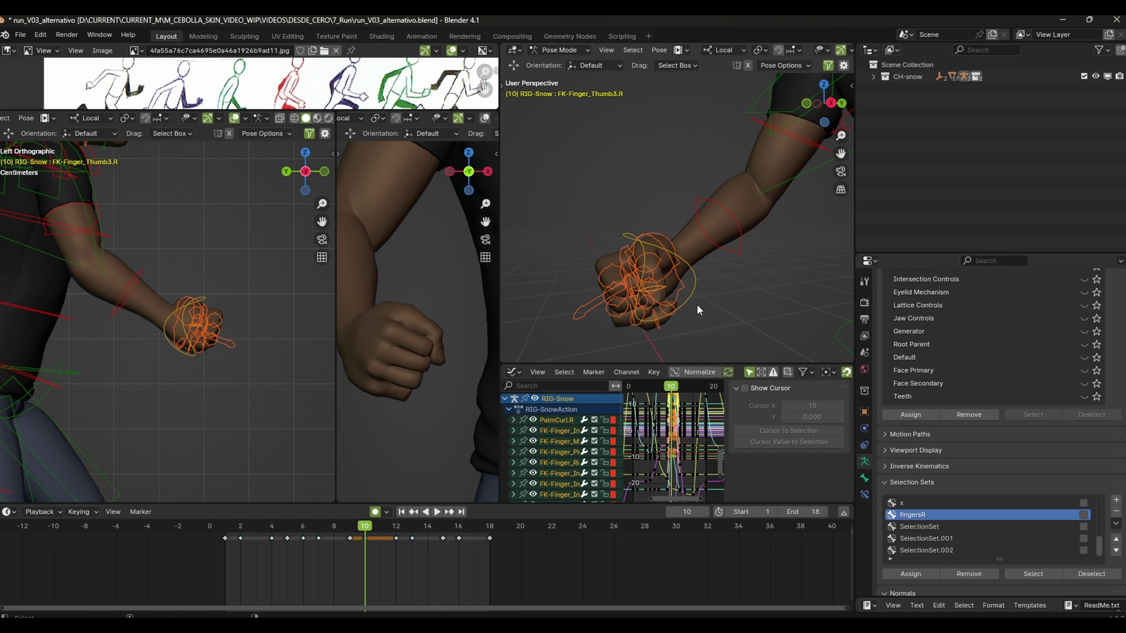
mouse_move(696, 310)
middle_mouse_down()
mouse_move(765, 319)
mouse_move(711, 326)
mouse_move(656, 285)
middle_mouse_up()
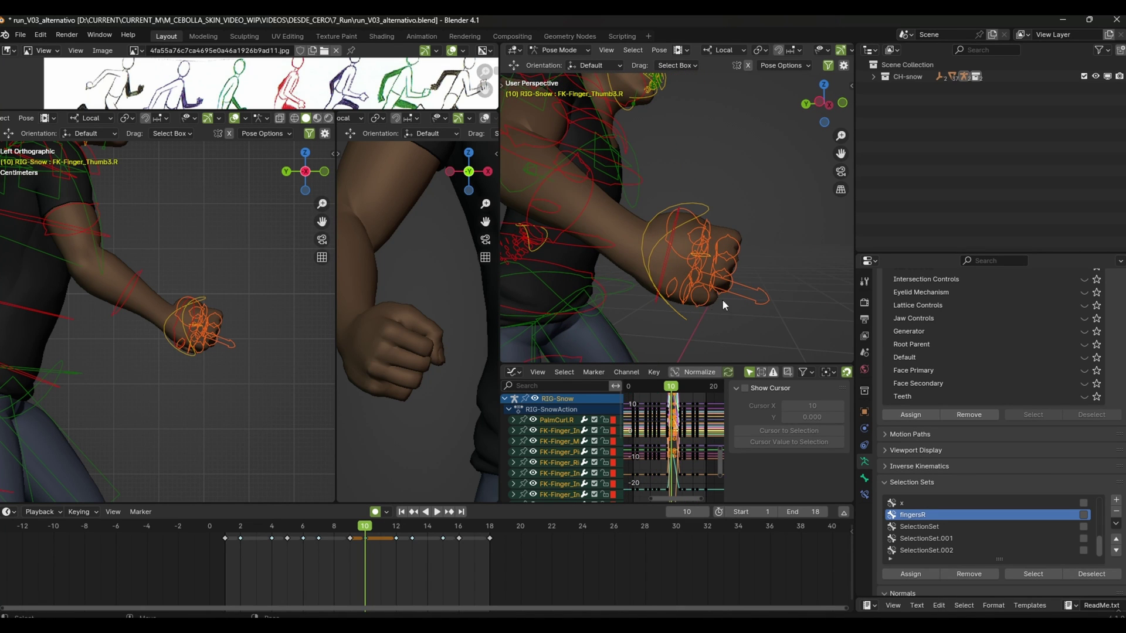
mouse_move(723, 299)
middle_mouse_down()
mouse_move(760, 312)
mouse_move(753, 333)
mouse_move(765, 322)
middle_mouse_up()
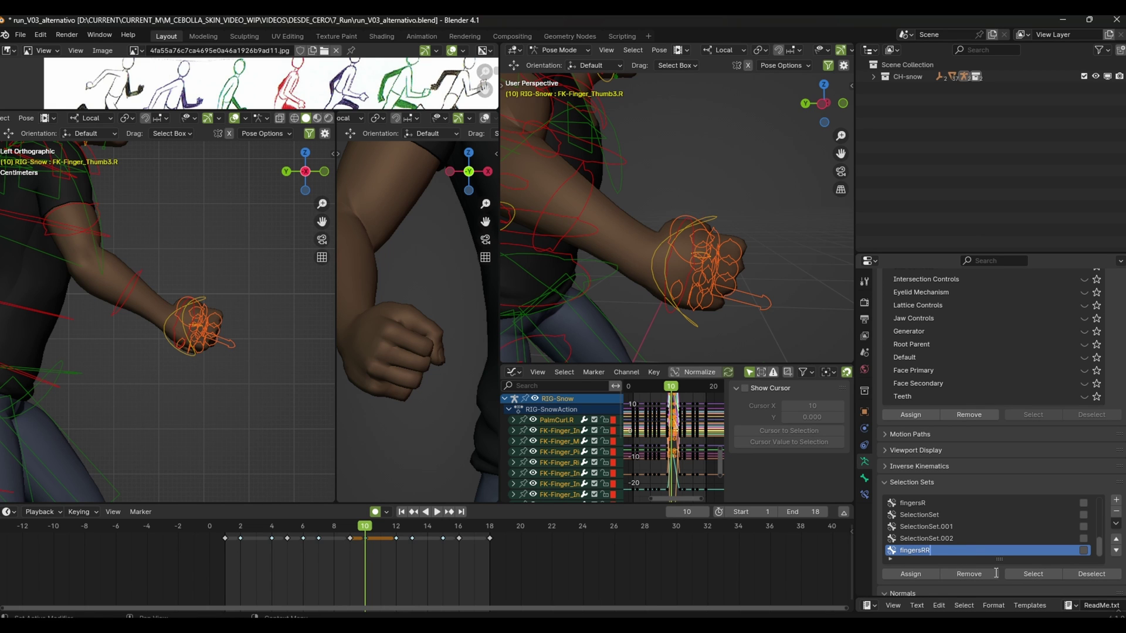
middle_click_drag(768, 328, 762, 294)
scroll(763, 294, "down", 5)
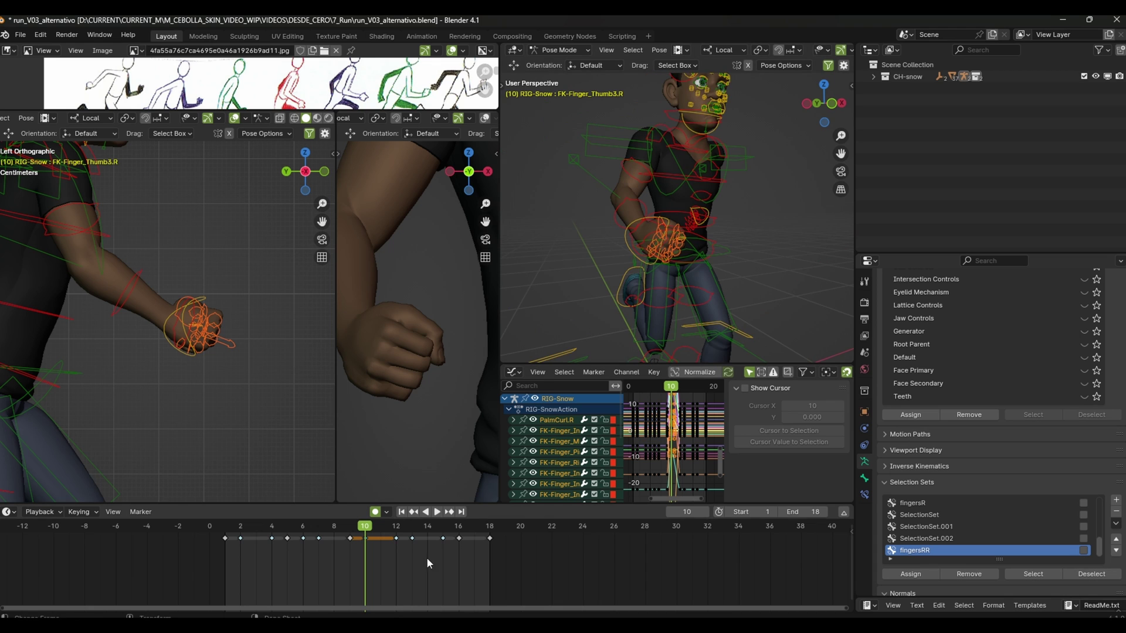
Clear the selection, play the loop and adjust the right forearm rotation at frame 4
left_click(352, 553)
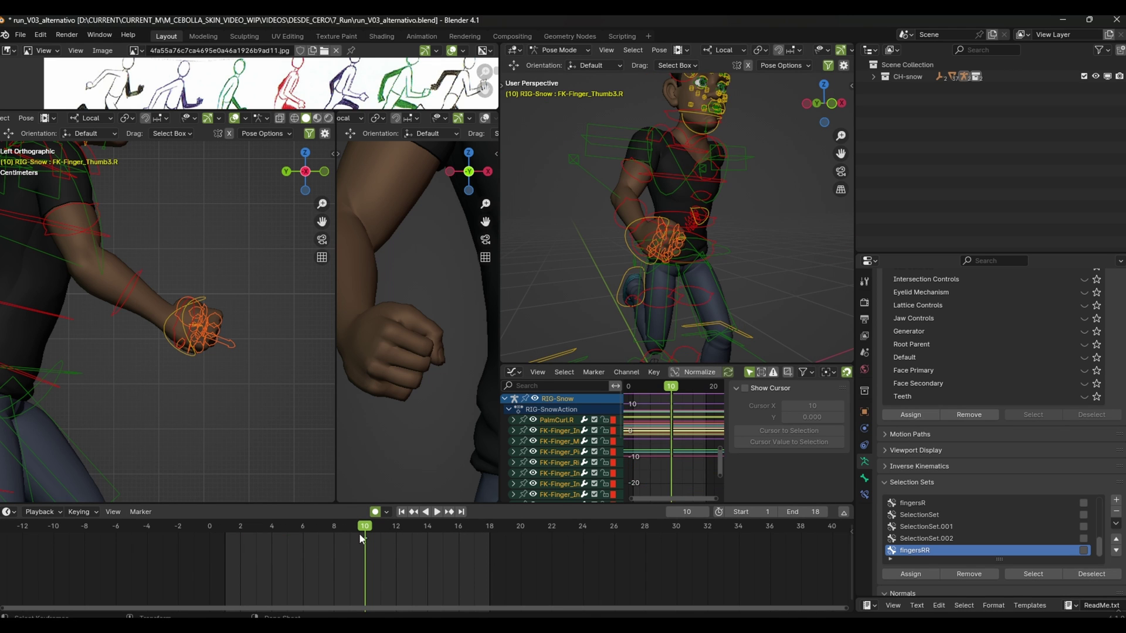
key("space")
scroll(279, 429, "down", 5)
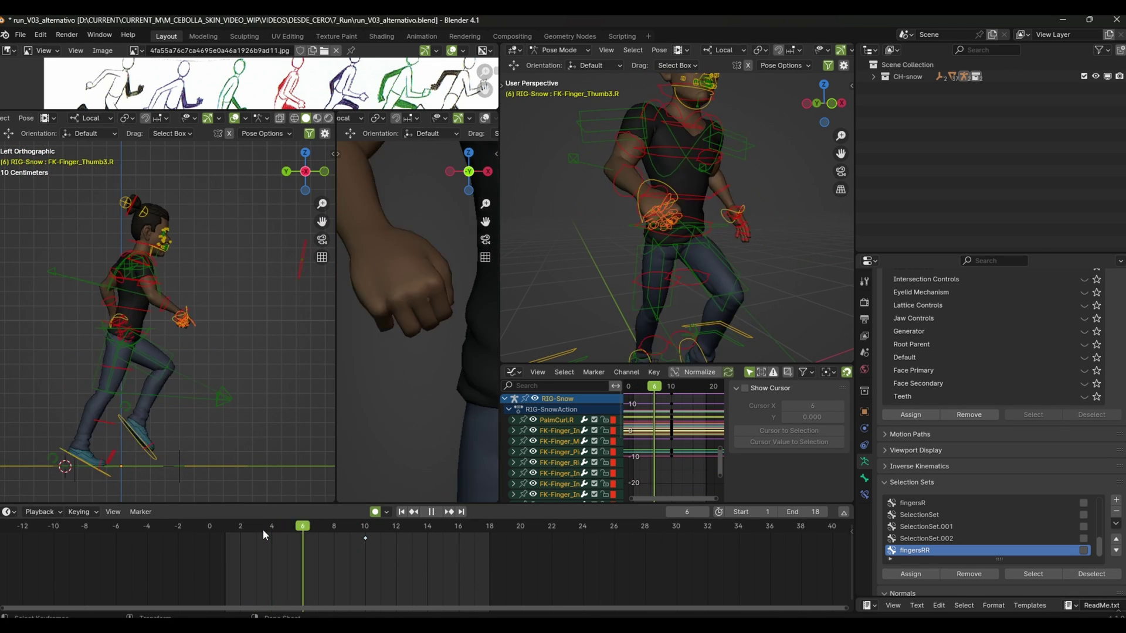
key("space")
key("space")
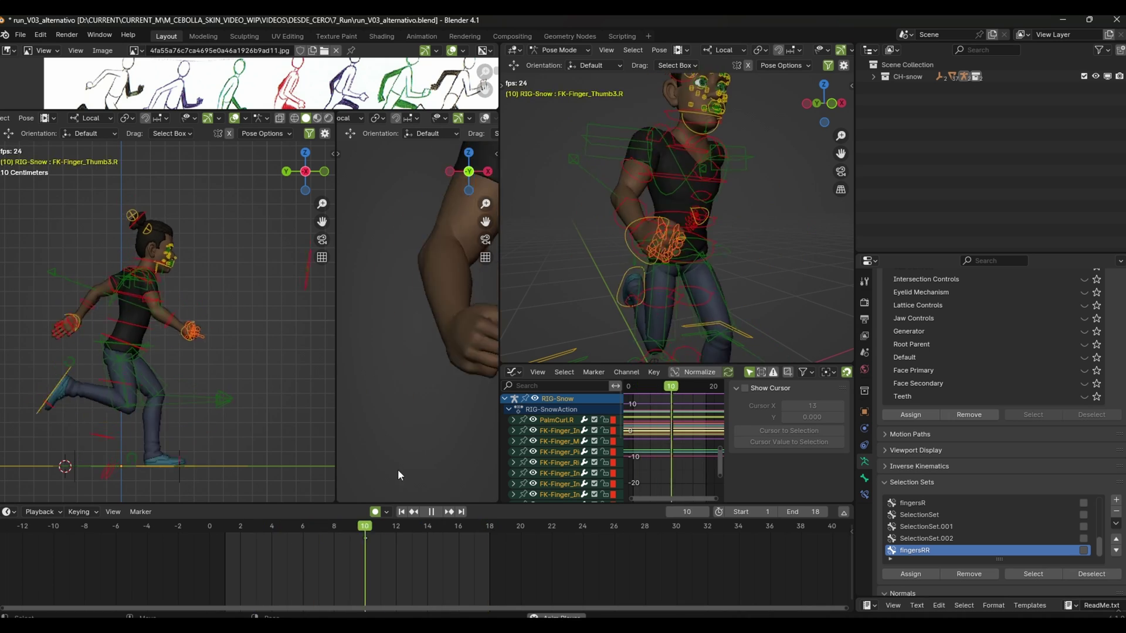
key("Right")
key("Right")
key("Right")
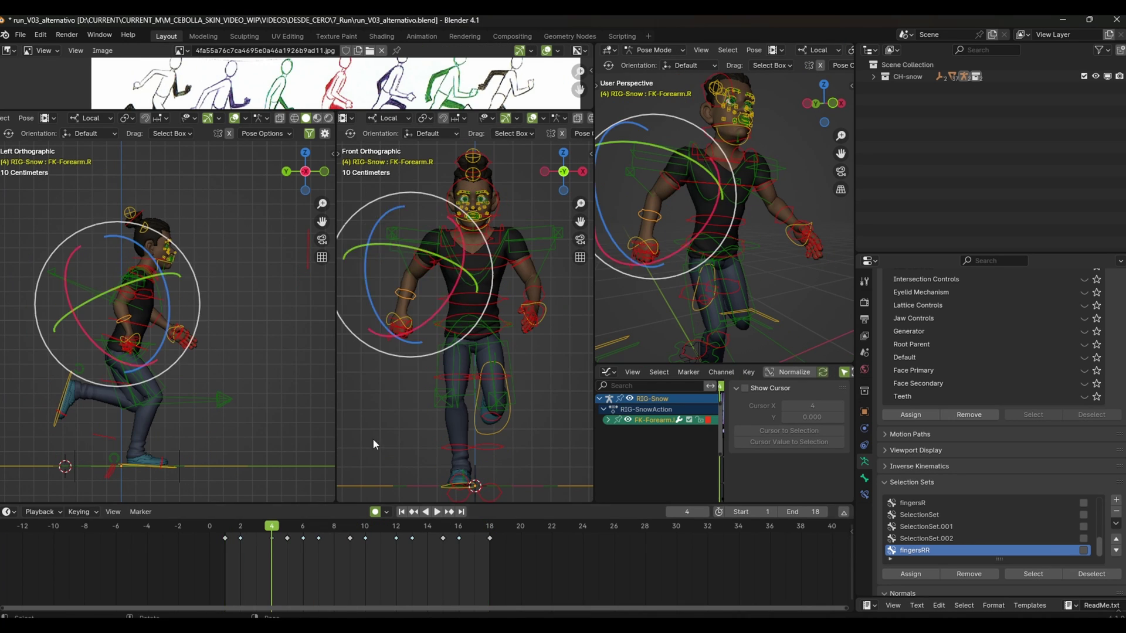
left_click(469, 217)
Trackball-rotate FK-Forearm.R again and key its pose at frame 10
key("space")
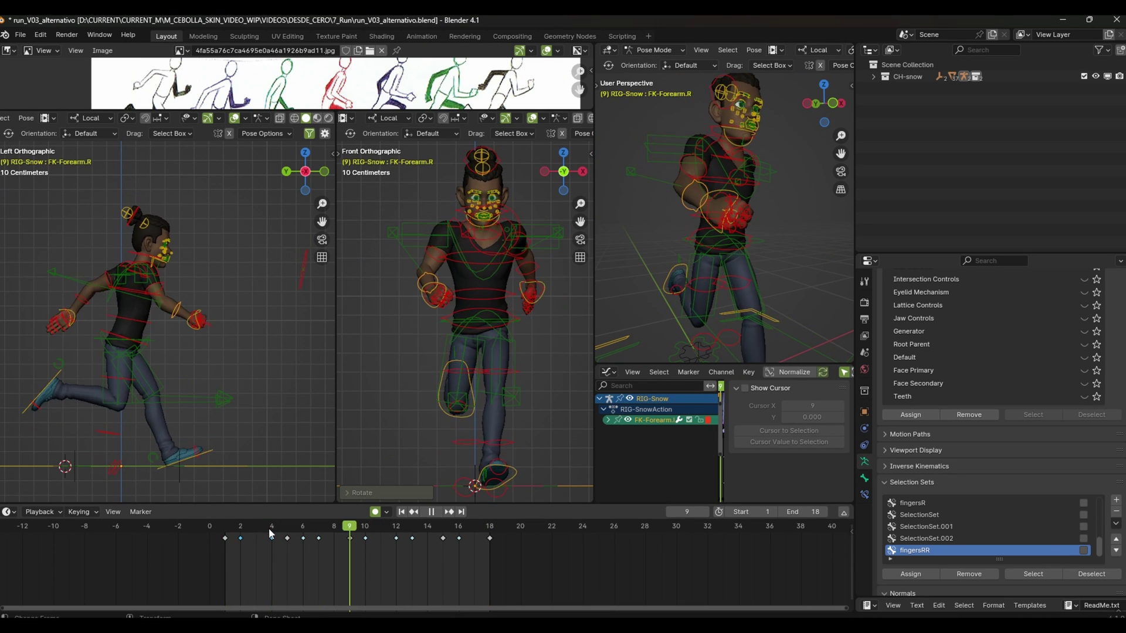
key("r")
key("r")
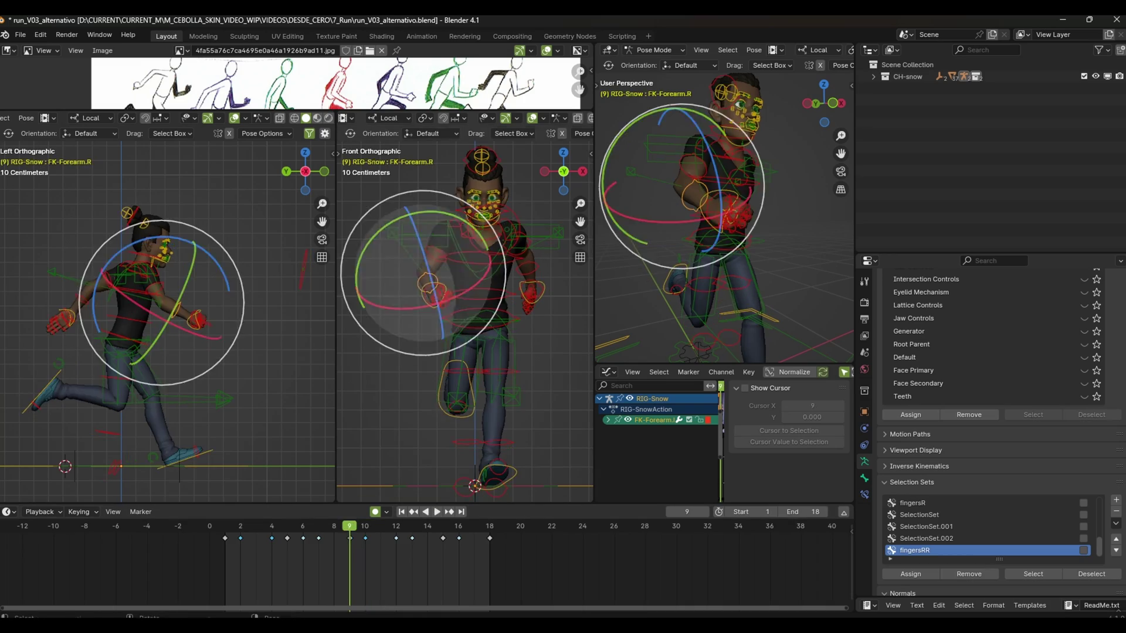
left_click(465, 316)
key("r")
key("r")
key("space")
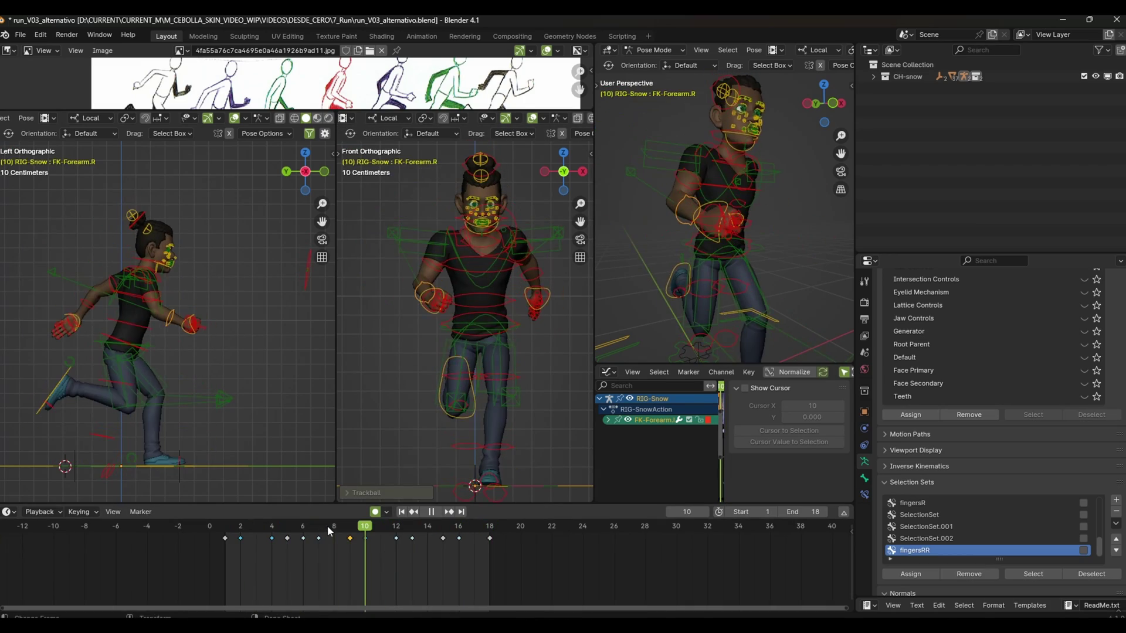
left_click(238, 317)
key("Up")
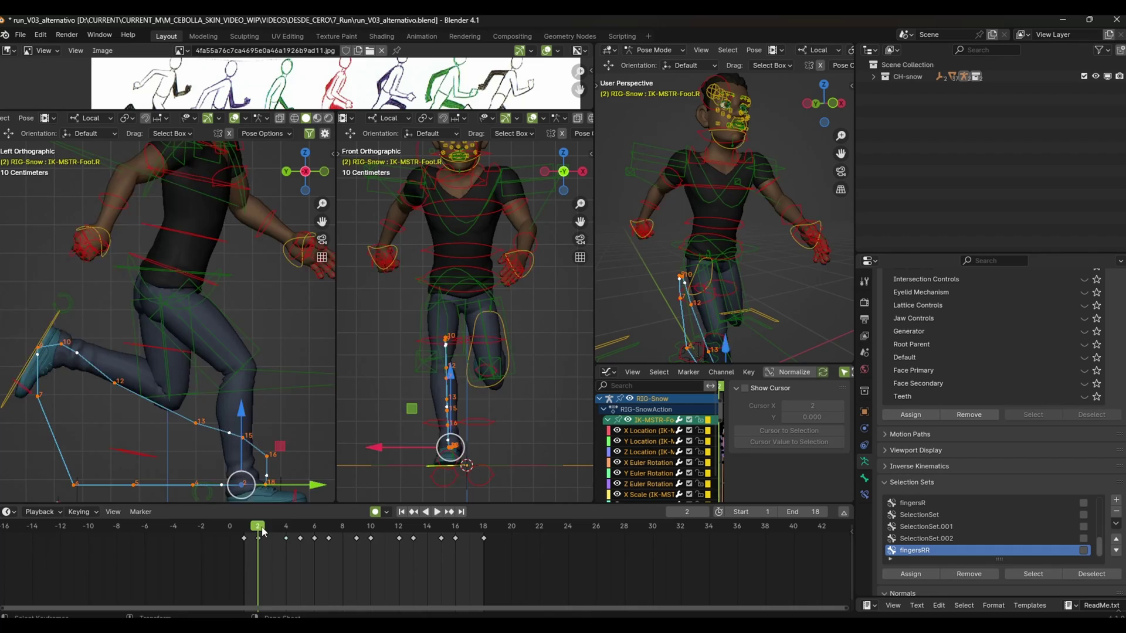
Reposition the right foot IK control around frames 6–7, then scrub to frame 13 and replay
left_click_drag(262, 531, 343, 534)
key("g")
left_click(371, 470)
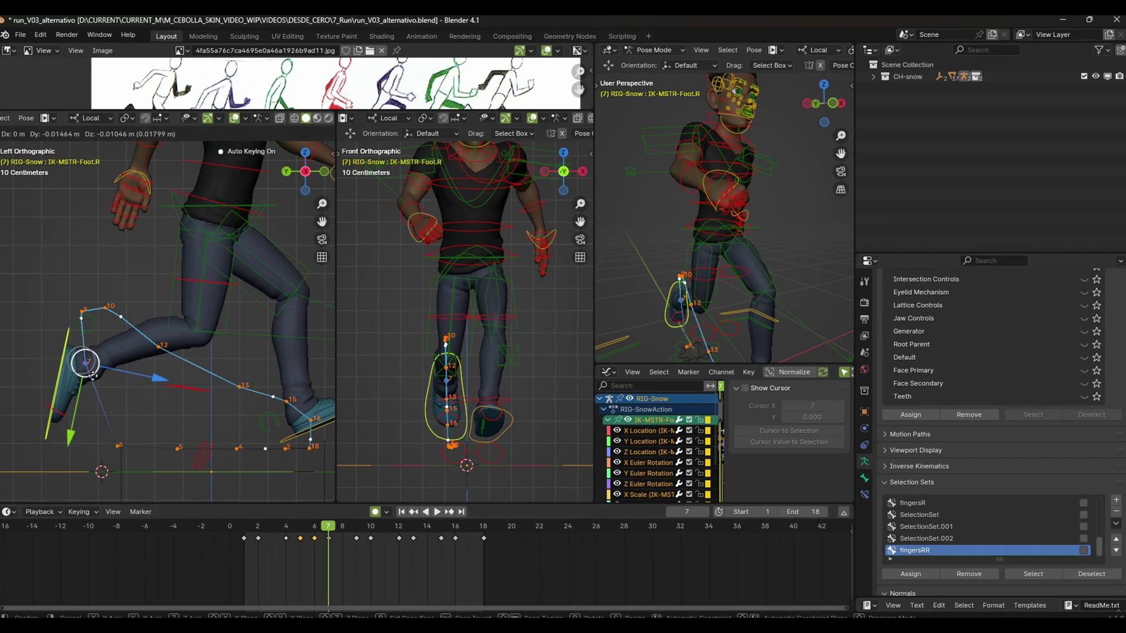
key("Right")
key("Right")
key("Left")
key("Left")
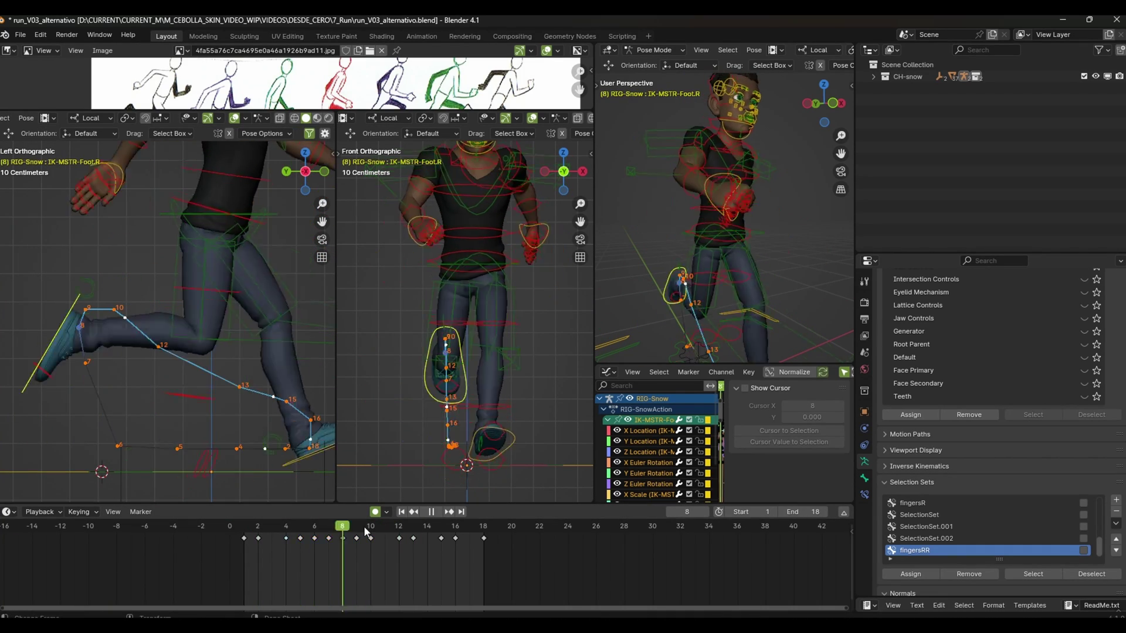
key("Left")
key("g")
key("Left")
key("Left")
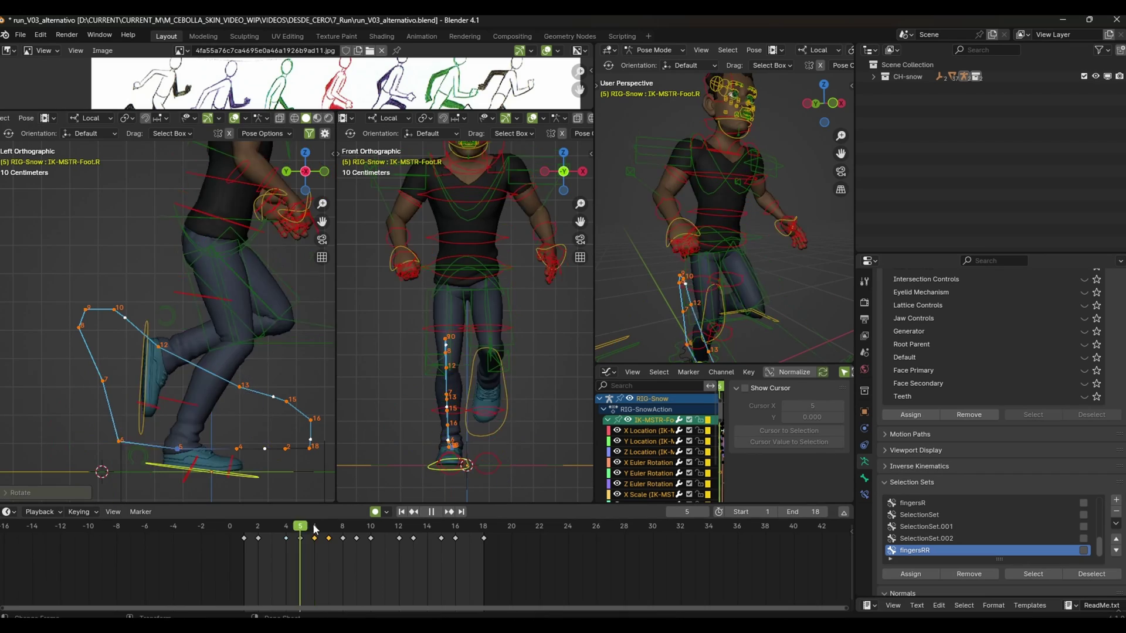
key("Right")
key("Right")
key("Left")
left_click_drag(332, 566, 418, 542)
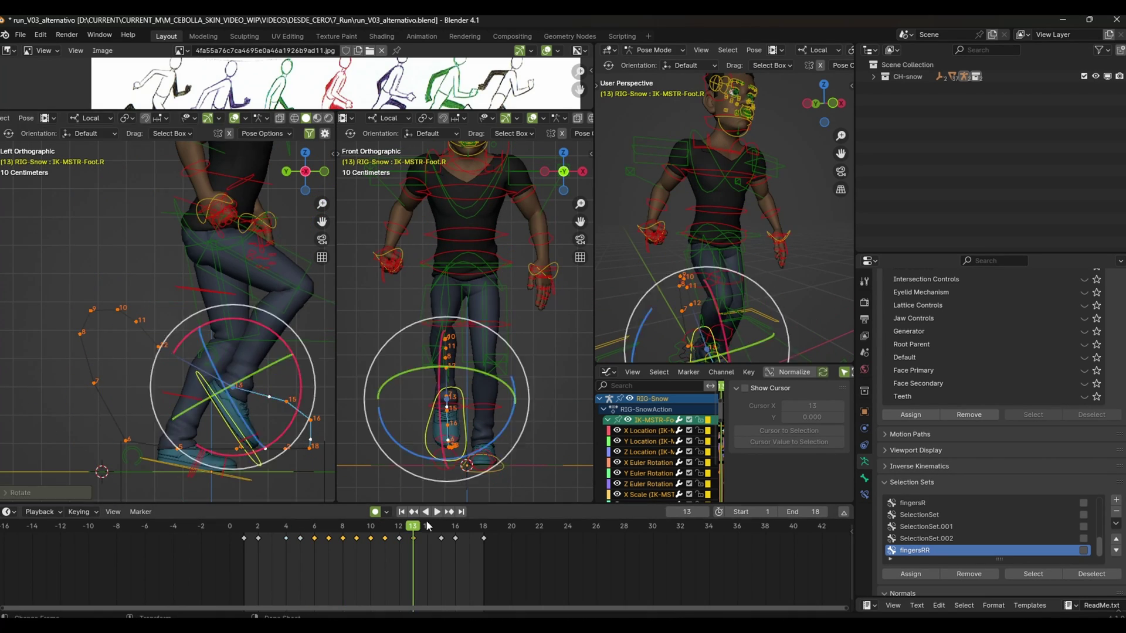
key("space")
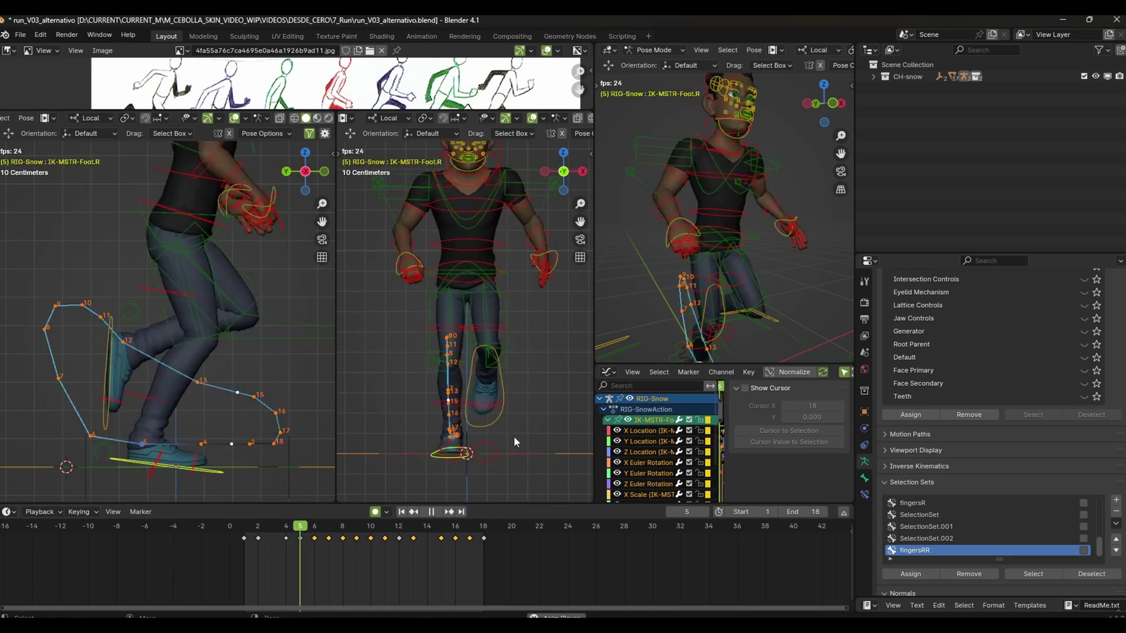
Add timeline markers F_18 at frame 18 and F_01 at frame 1
key("space")
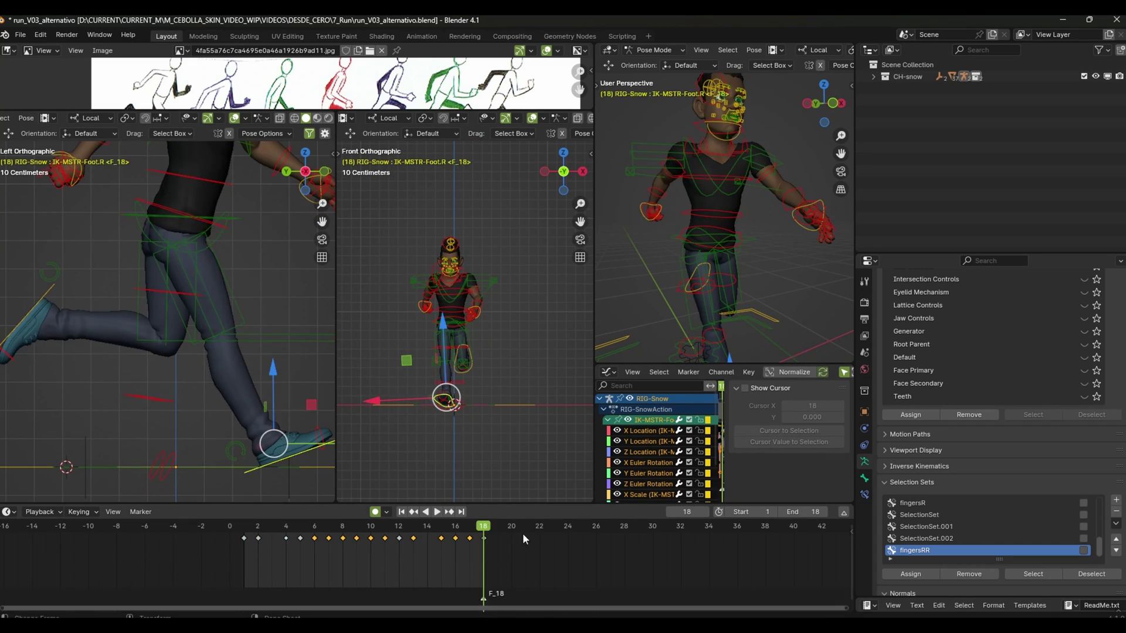
key("m")
key("space")
key("space")
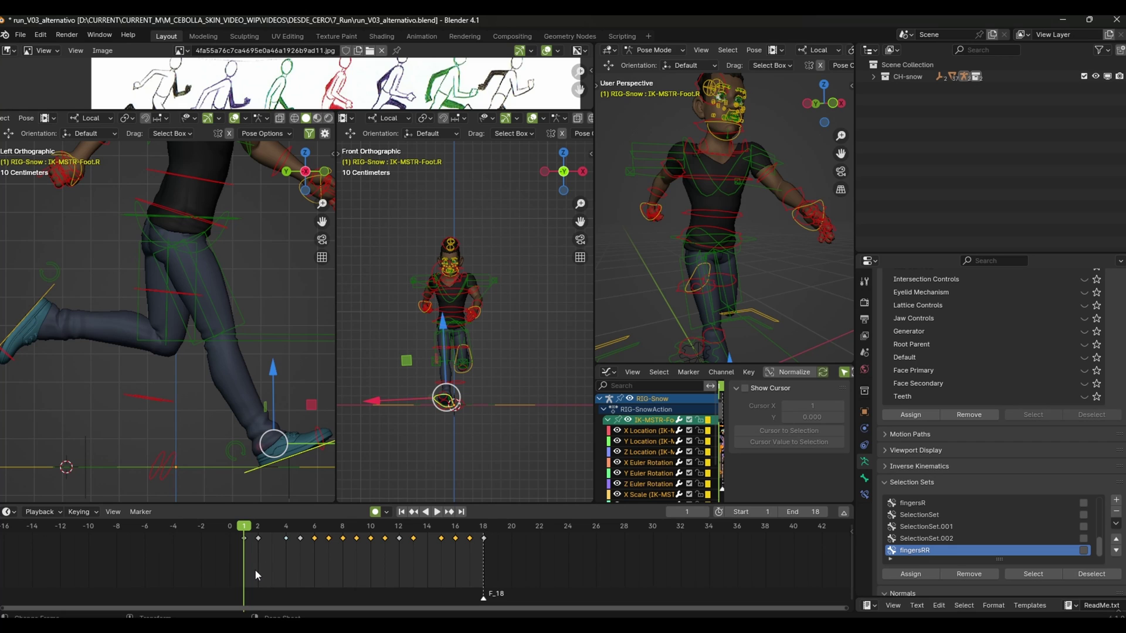
key("m")
left_click(141, 512)
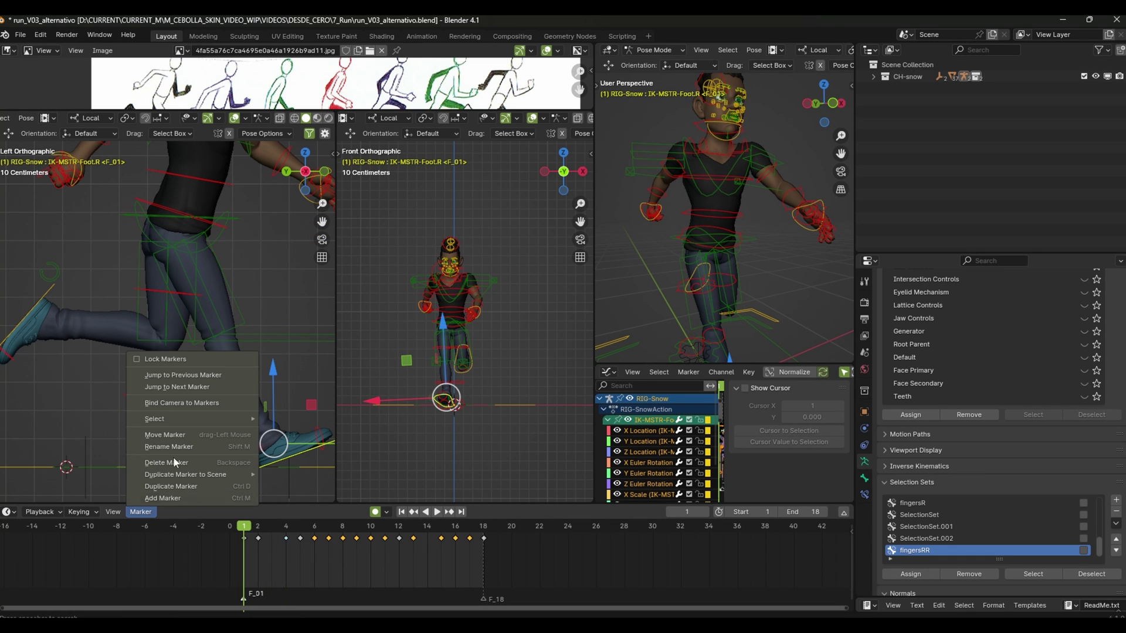
left_click(141, 512)
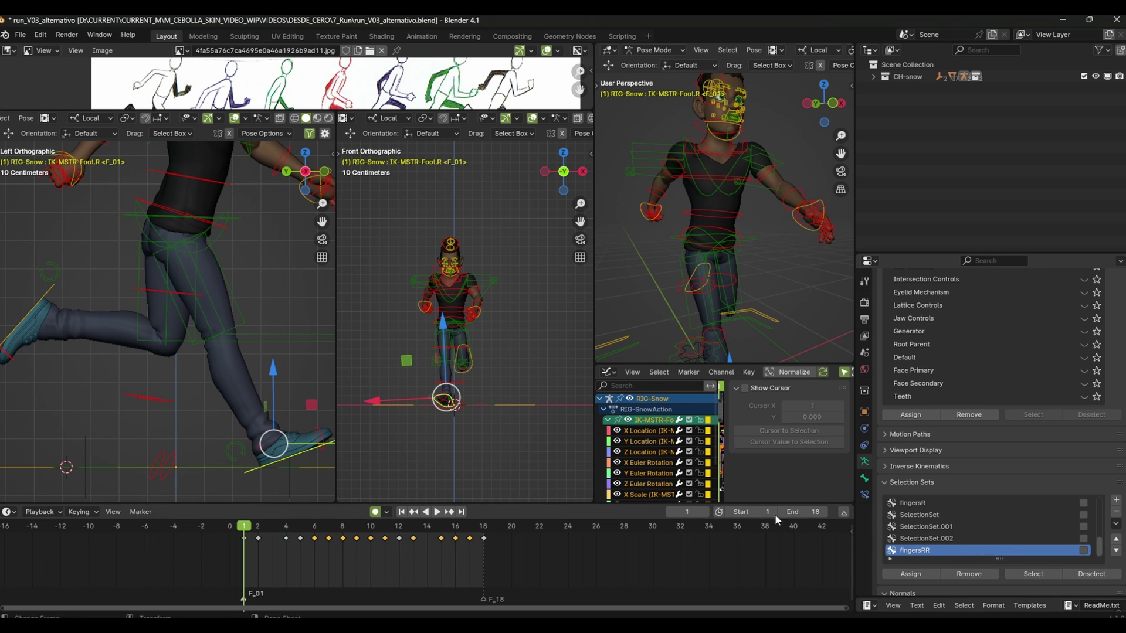
Box-select the hand and finger controls, then select FK-Shoulder.R
left_click(705, 300)
mouse_move(705, 300)
middle_mouse_down()
mouse_move(752, 301)
mouse_move(692, 308)
mouse_move(722, 305)
middle_mouse_up()
left_click_drag(645, 286, 619, 151)
mouse_move(684, 271)
middle_mouse_down()
mouse_move(724, 278)
mouse_move(709, 294)
mouse_move(734, 203)
mouse_move(773, 241)
mouse_move(742, 306)
mouse_move(719, 215)
middle_mouse_up()
left_click(720, 217)
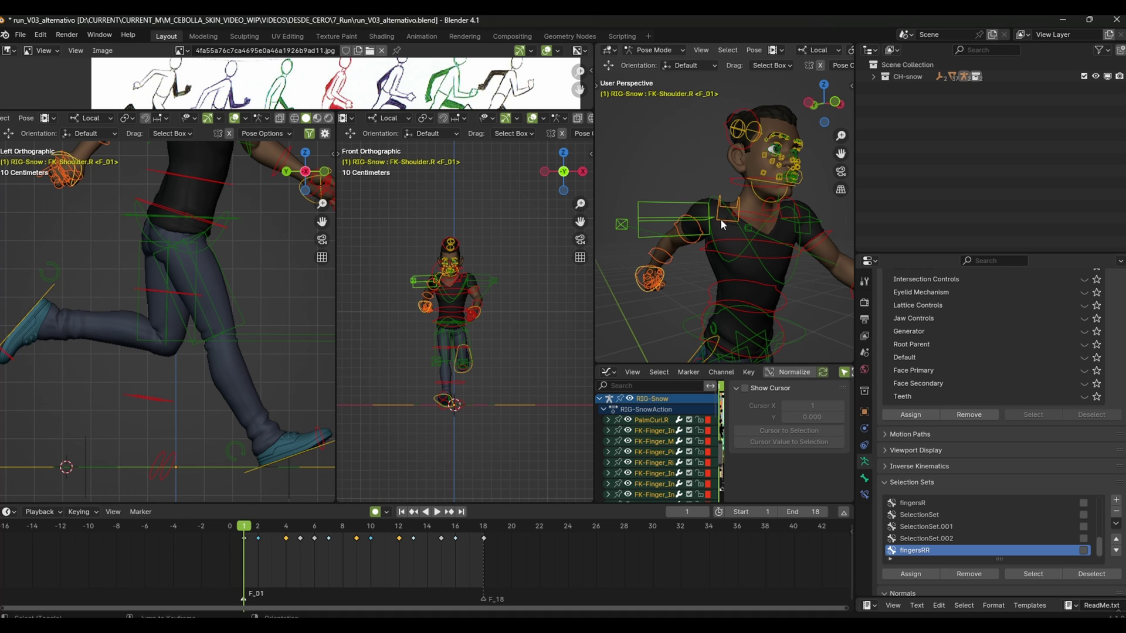
mouse_move(705, 289)
middle_mouse_down()
mouse_move(726, 266)
mouse_move(733, 305)
mouse_move(778, 316)
mouse_move(777, 286)
mouse_move(775, 305)
middle_mouse_up()
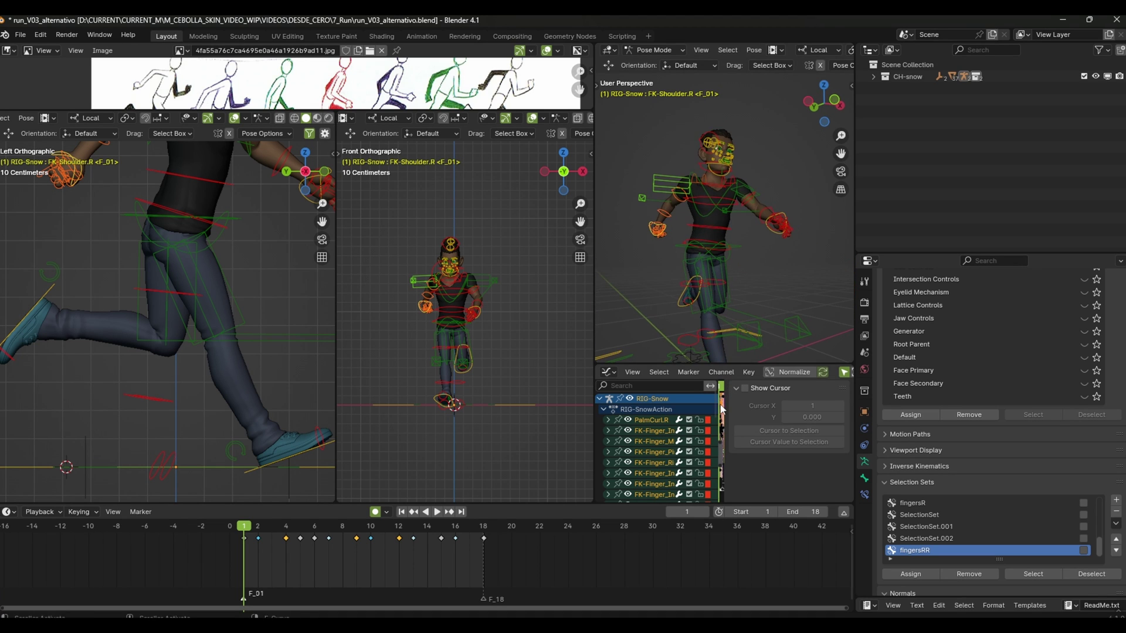
scroll(776, 329, "down", 3)
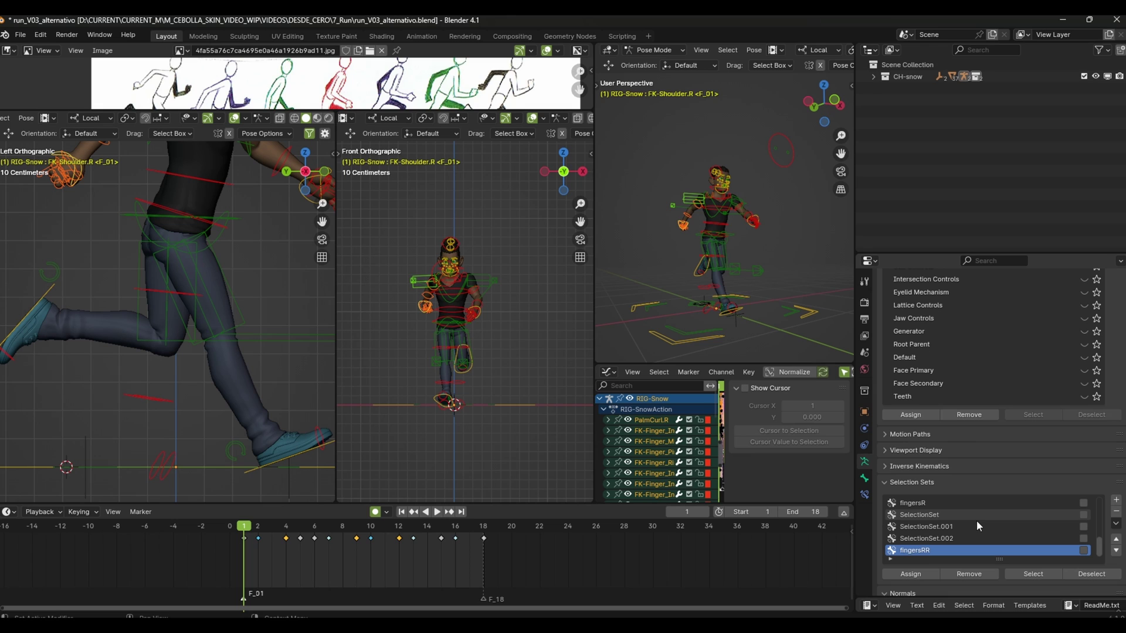
Add a selection set named BRDER and select the arm controls plus the shoulder
left_click(1116, 500)
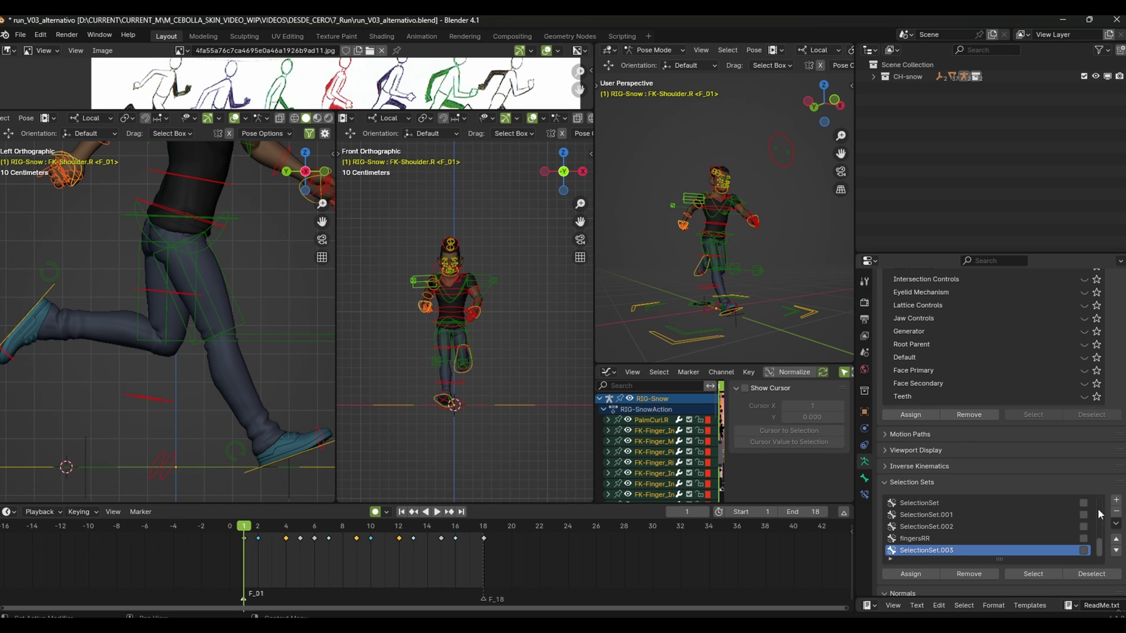
double_click(950, 552)
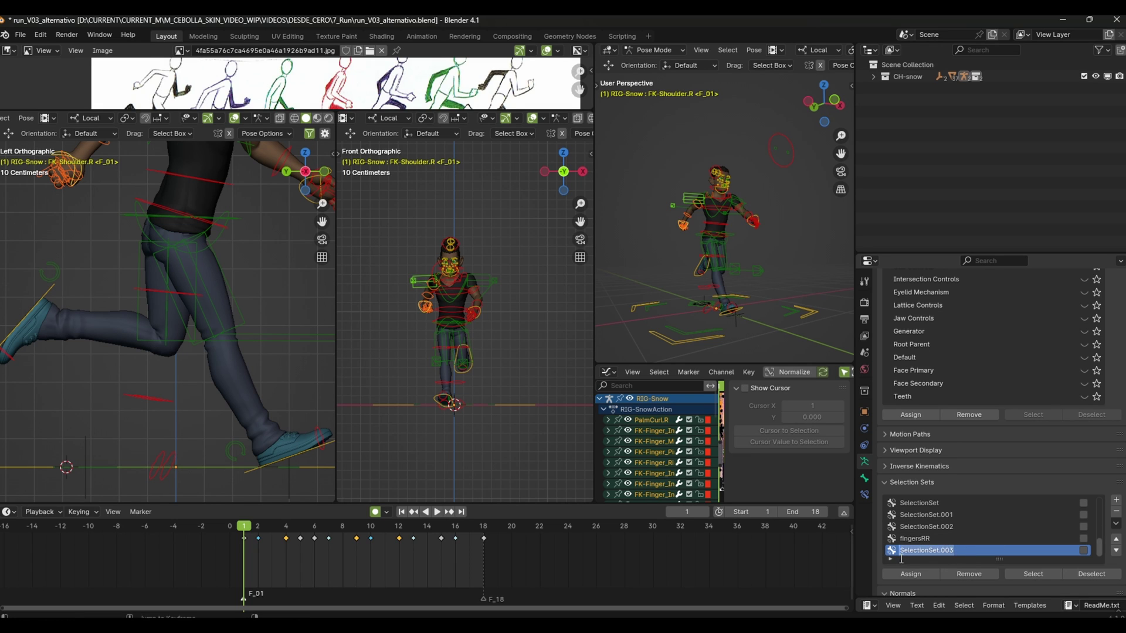
type("BRDER")
scroll(786, 299, "up", 5)
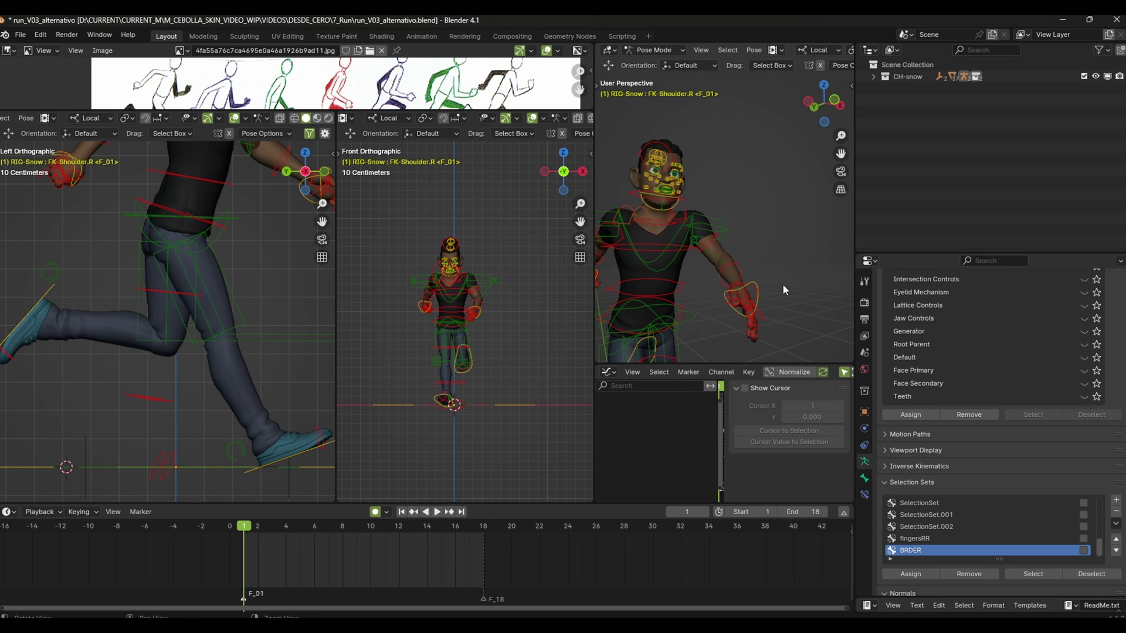
left_click_drag(718, 267, 707, 205)
scroll(671, 239, "down", 3)
scroll(772, 287, "down", 2)
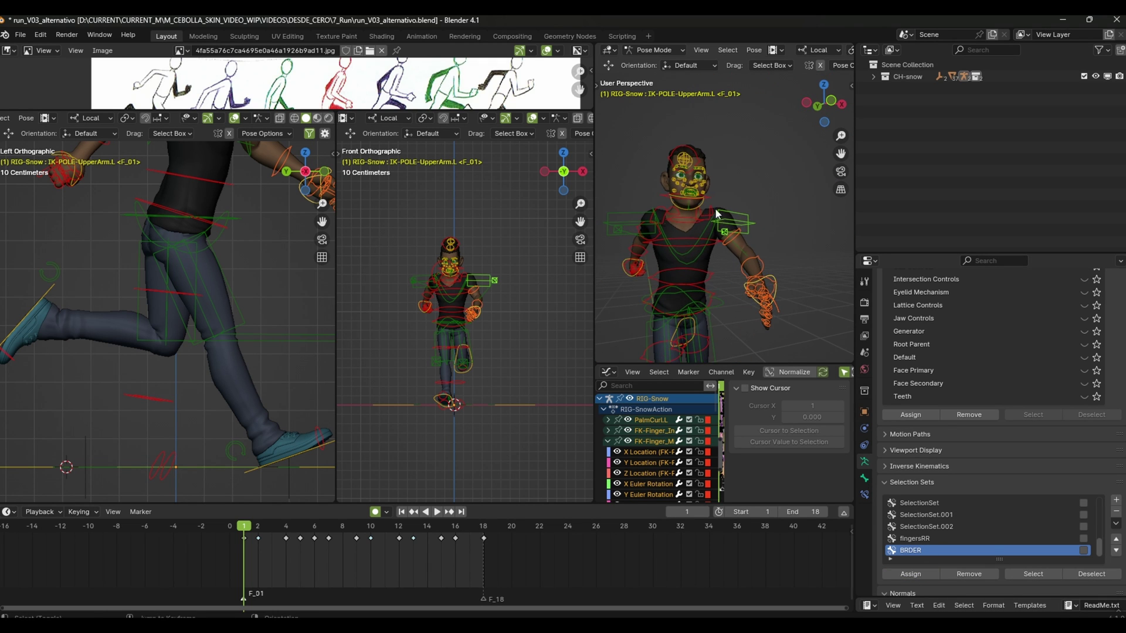
left_click(747, 221)
scroll(747, 221, "down", 2)
Add a second selection set named BRIZQ
left_click(1115, 499)
double_click(923, 550)
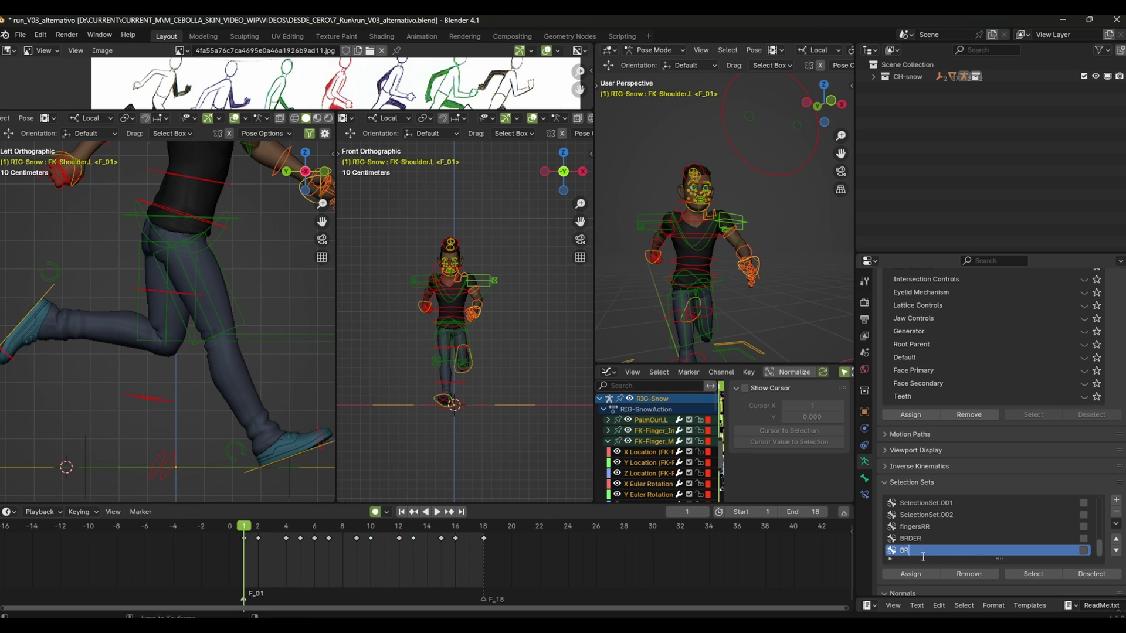
type("BRIZQ")
key("Return")
Assign the right arm bones, including the right shoulder control, to the BRDER set
middle_click_drag(759, 317, 776, 315)
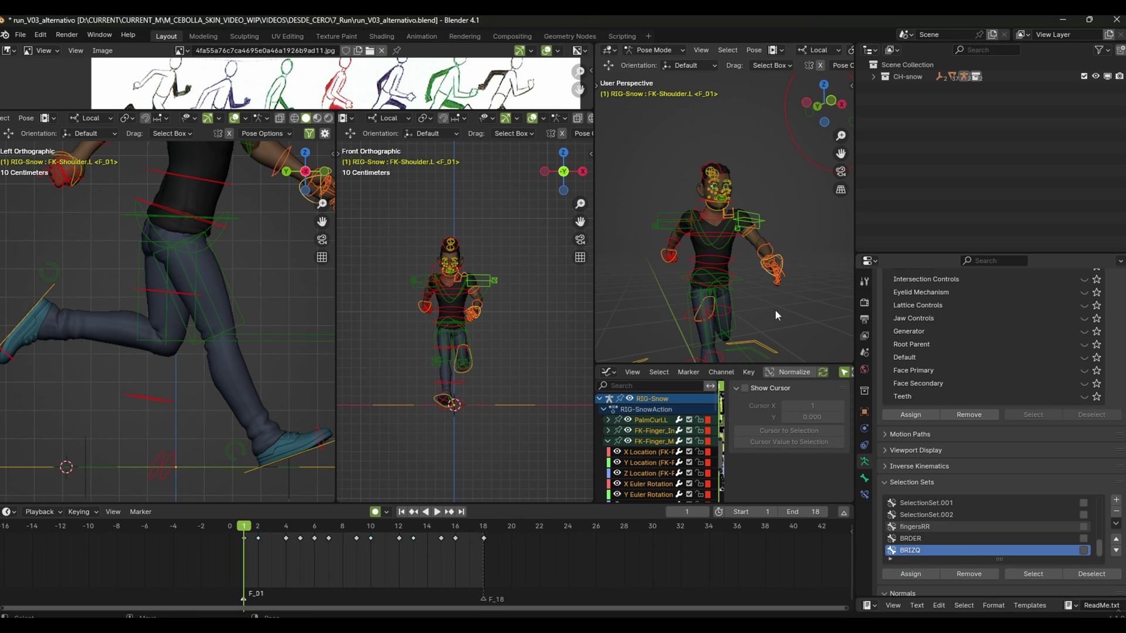
left_click(775, 309)
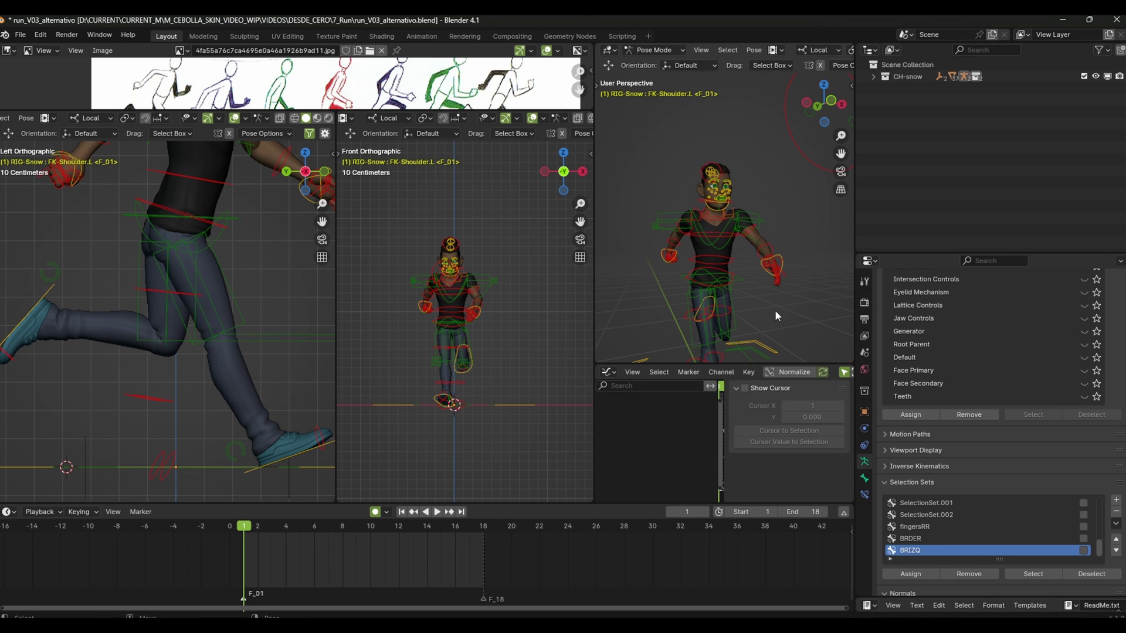
left_click(932, 540)
left_click(1029, 577)
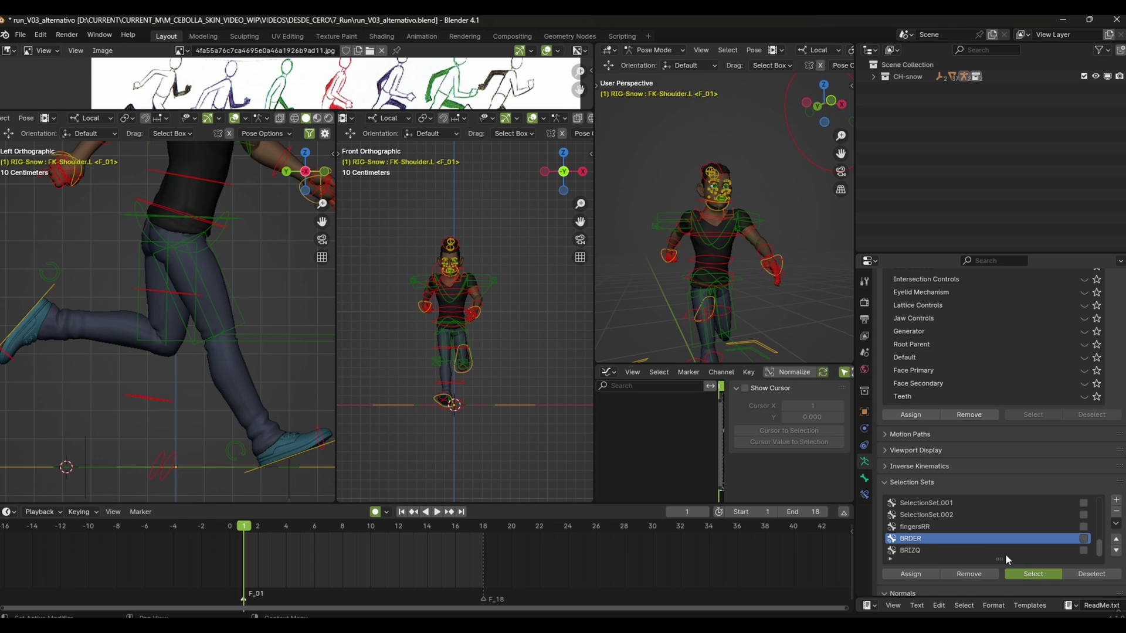
scroll(751, 352, "up", 3)
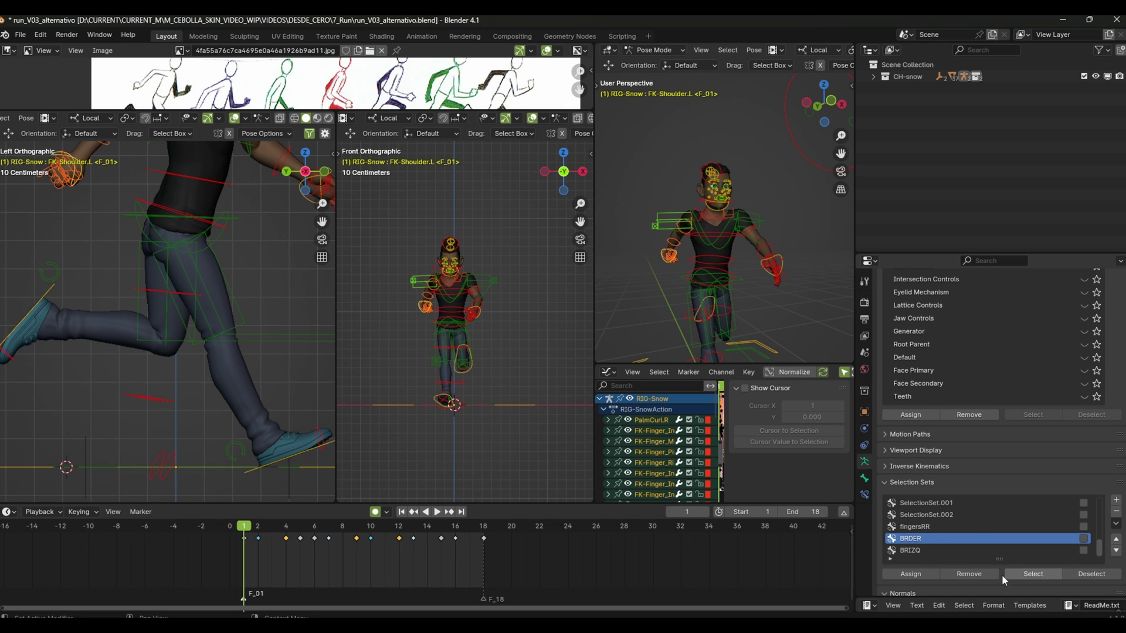
scroll(713, 244, "up", 4)
scroll(713, 244, "down", 1)
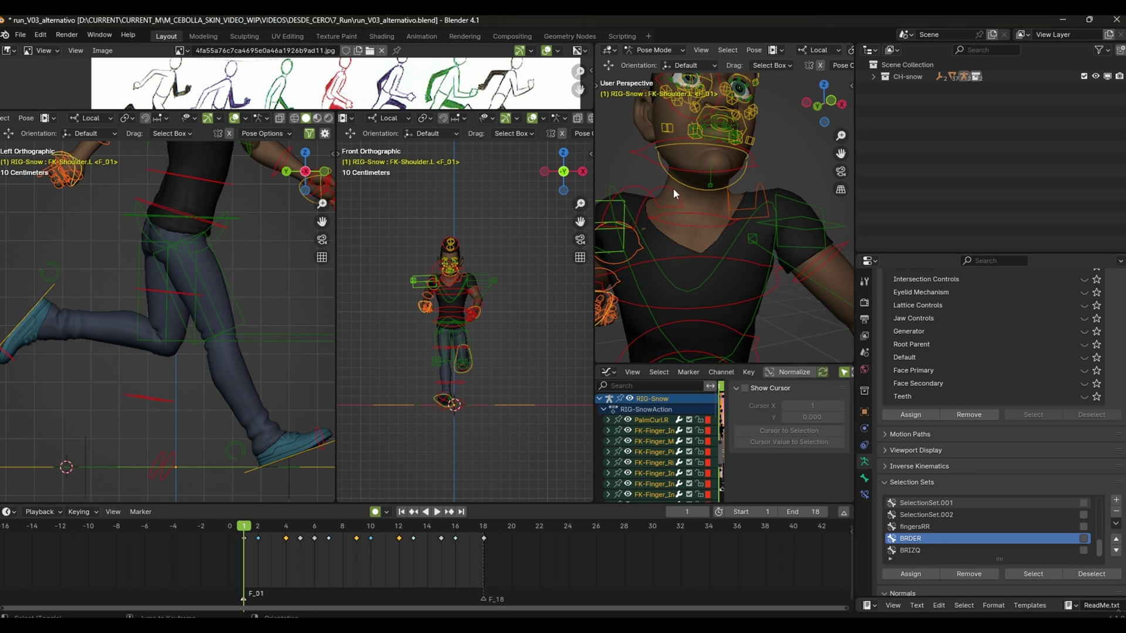
left_click(670, 188, "shift")
left_click(911, 574)
scroll(747, 277, "down", 2)
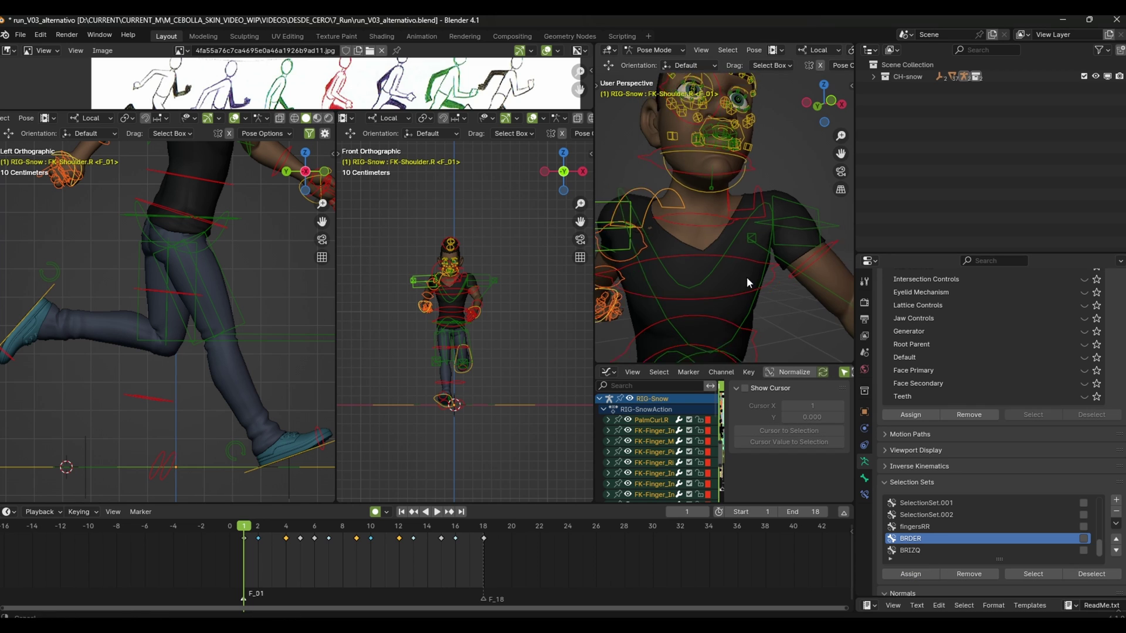
scroll(723, 304, "down", 2)
left_click(793, 283)
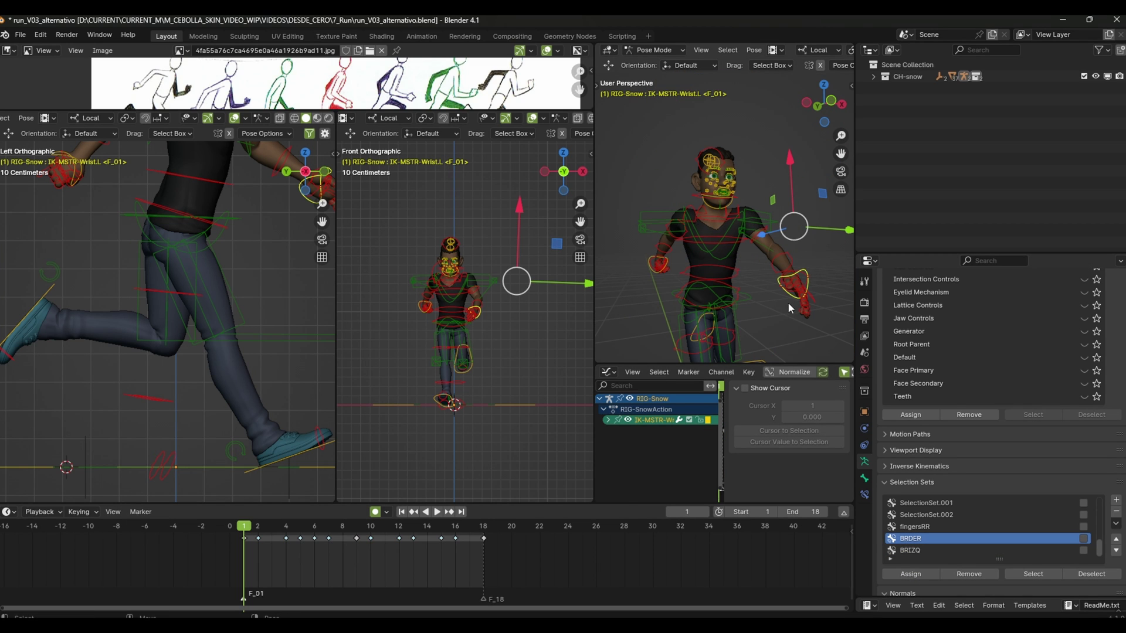
key("ctrl+z")
Keyframe the right arm pose on frame 1 and check the loop's end frame 18
left_click(371, 538)
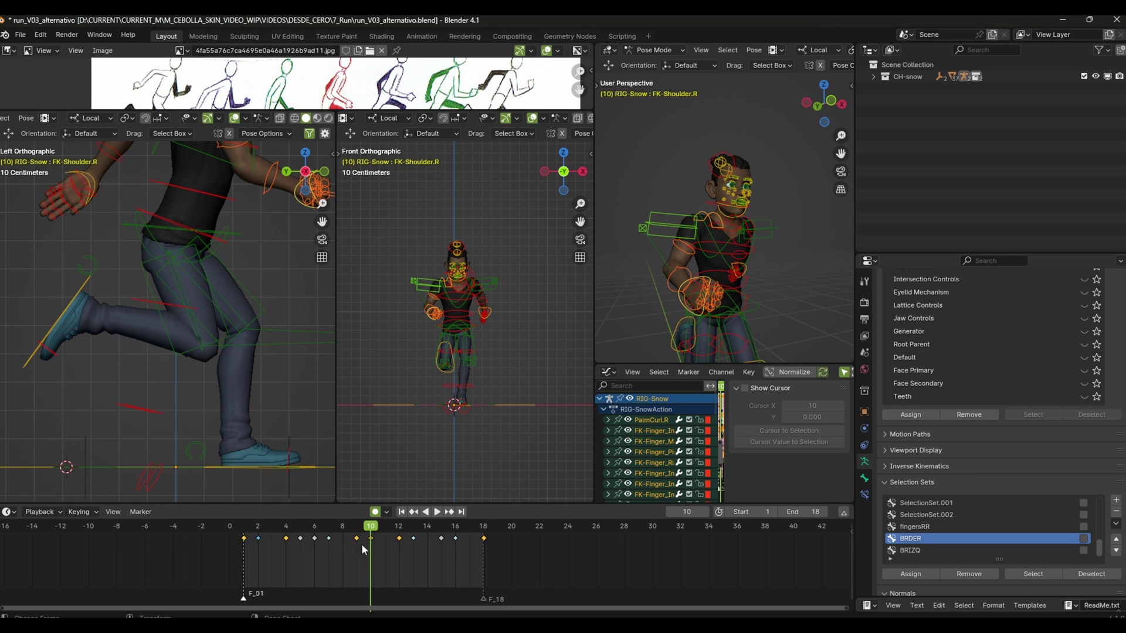
key("shift+Left")
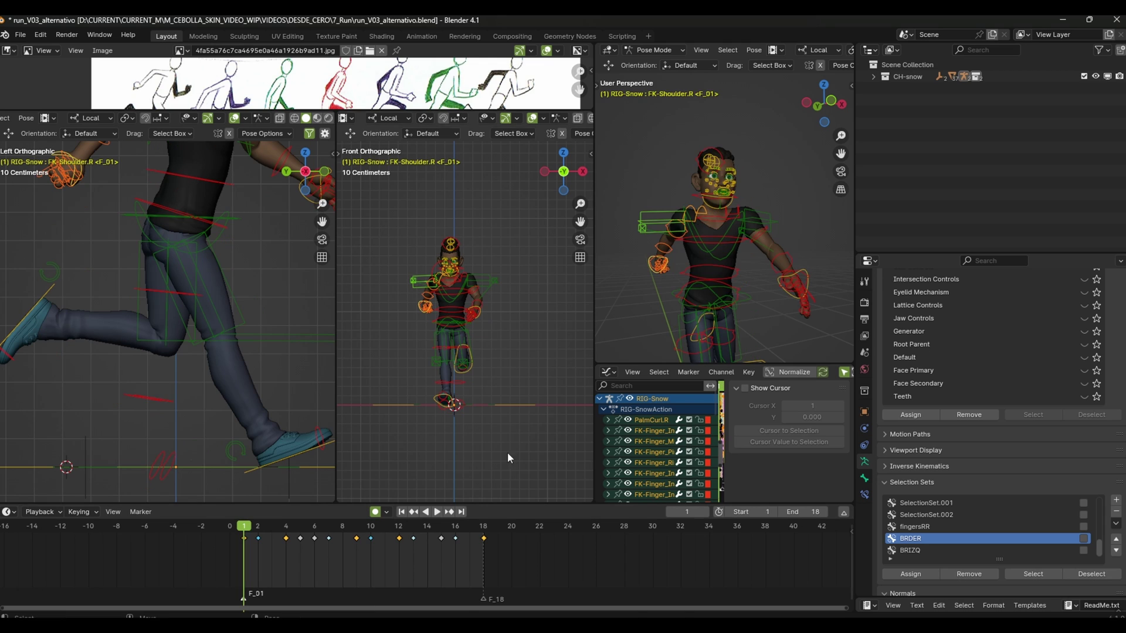
key("i")
key("shift+Right")
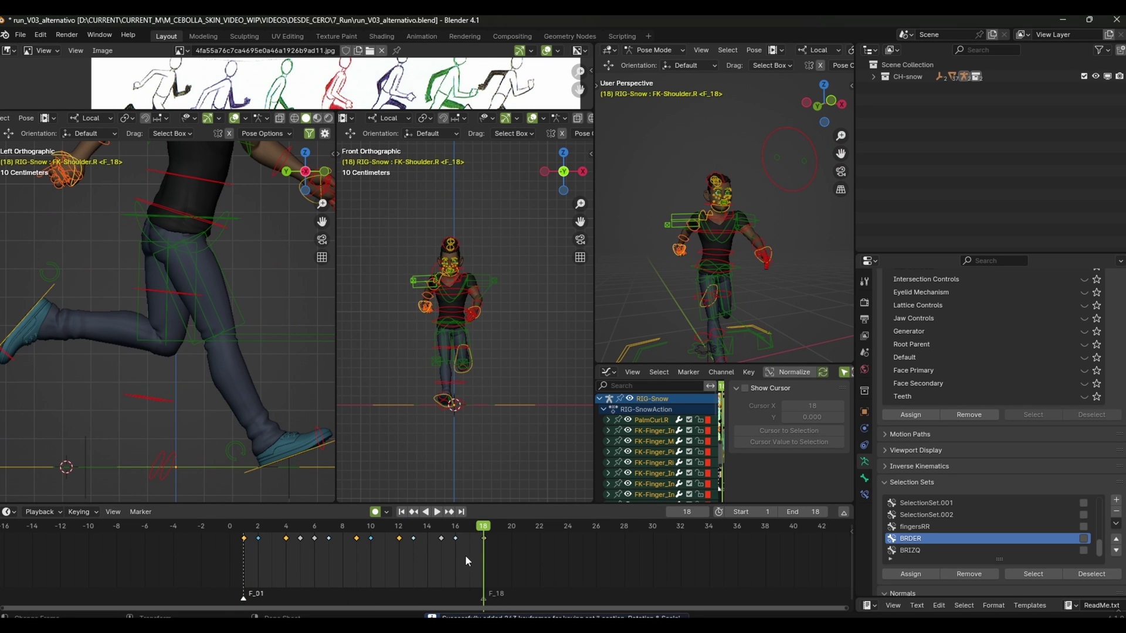
key("shift+Left")
Select the right arm's keyframes across the whole loop
left_click_drag(519, 561, 223, 531)
right_click(285, 552)
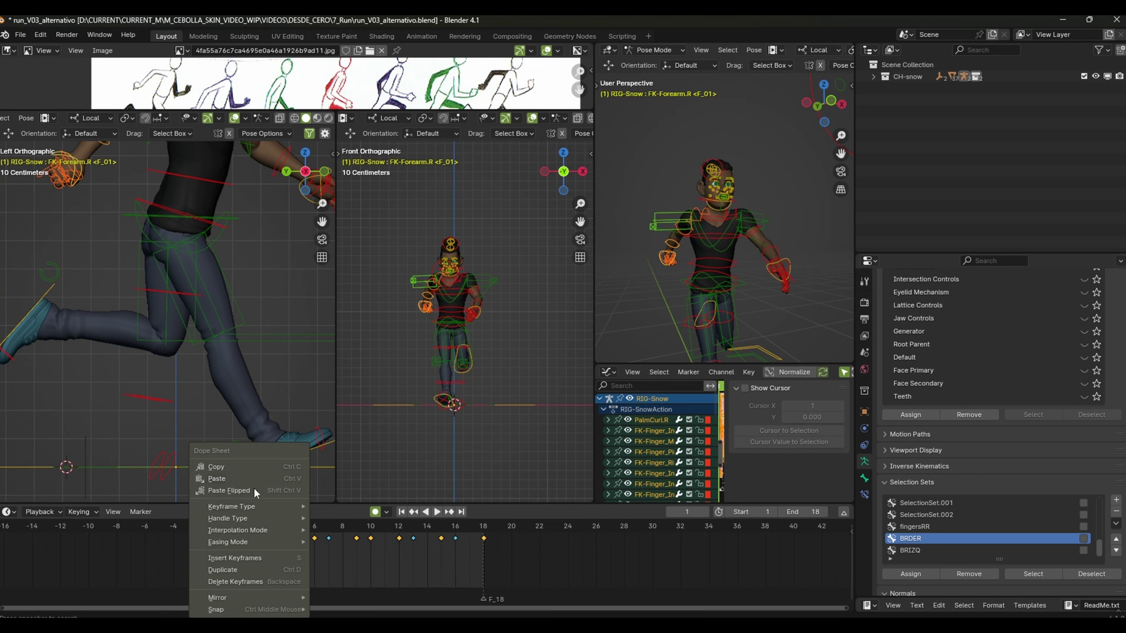
left_click(248, 467)
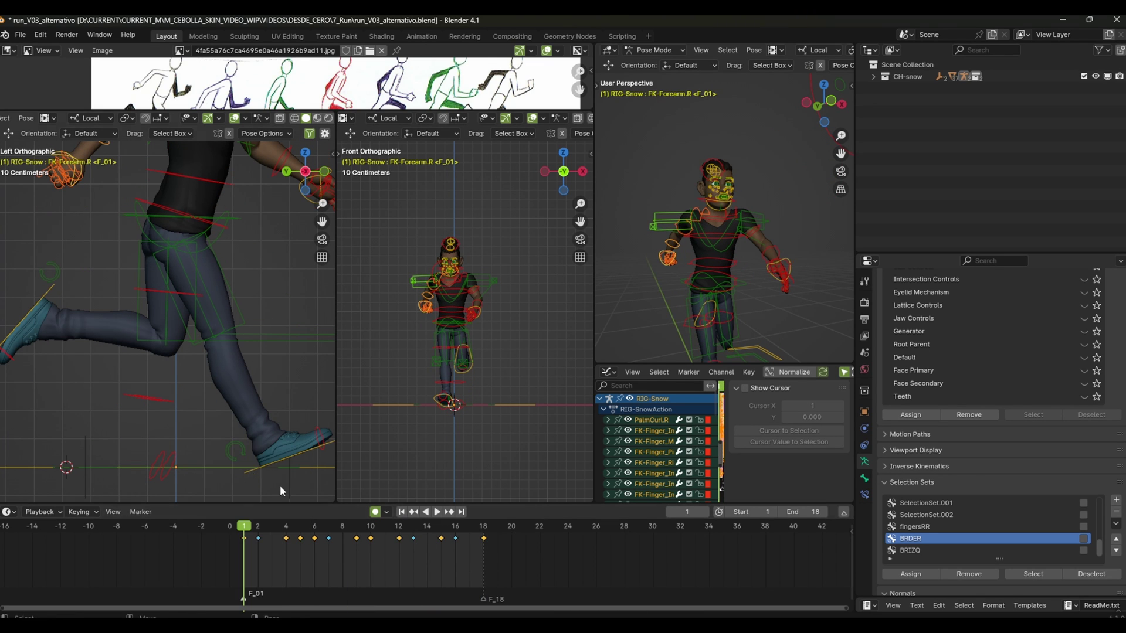
Select the BRIZQ left-arm bones and delete their keys from frames 2 to 18
left_click(810, 328)
left_click(909, 550)
left_click(815, 283)
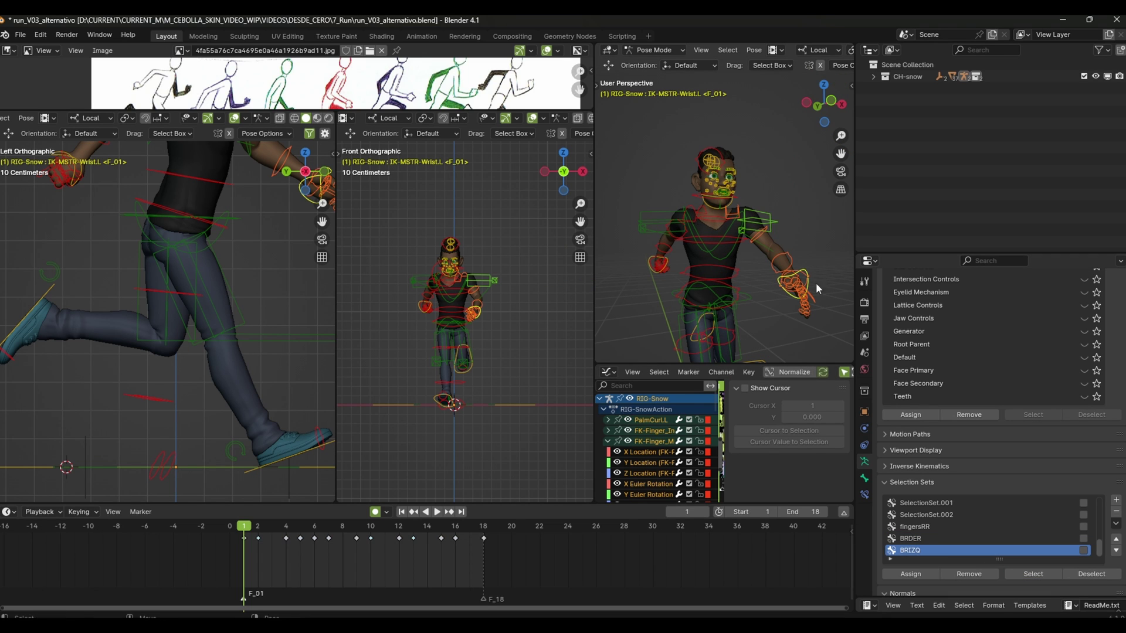
left_click_drag(509, 554, 266, 539)
key("Delete")
left_click(247, 540)
Paste the copied arm keys flipped onto the other arm at frame 1
left_click(756, 282)
middle_click_drag(756, 282, 741, 342)
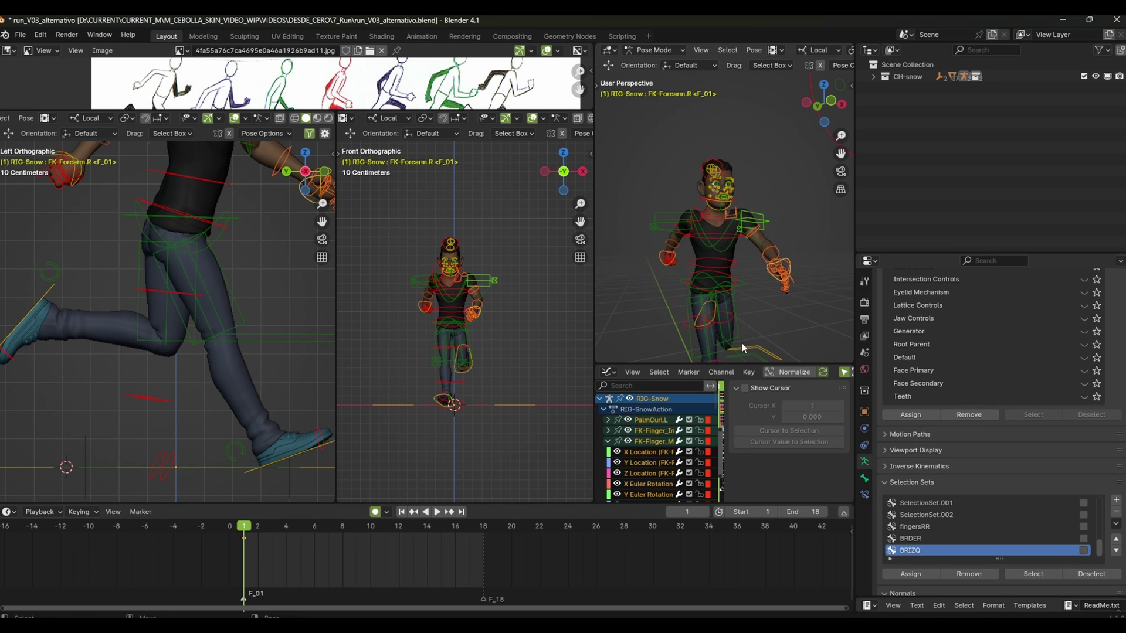
right_click(303, 551)
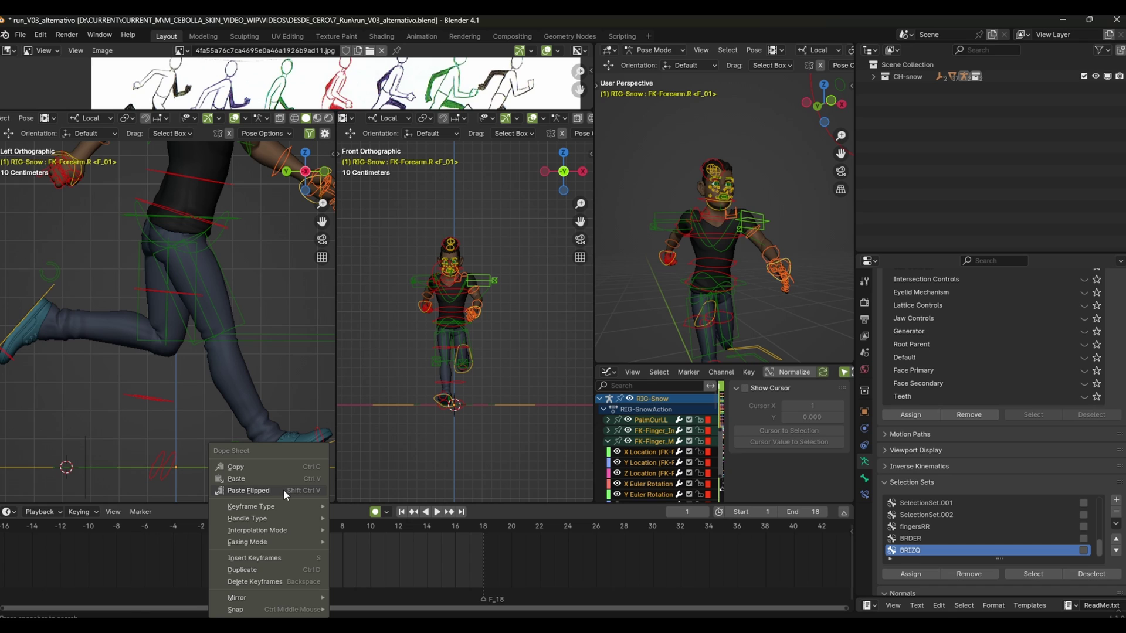
left_click(284, 489)
Play the loop to check the arms, then select all keys from frame 1 to 18
key("space")
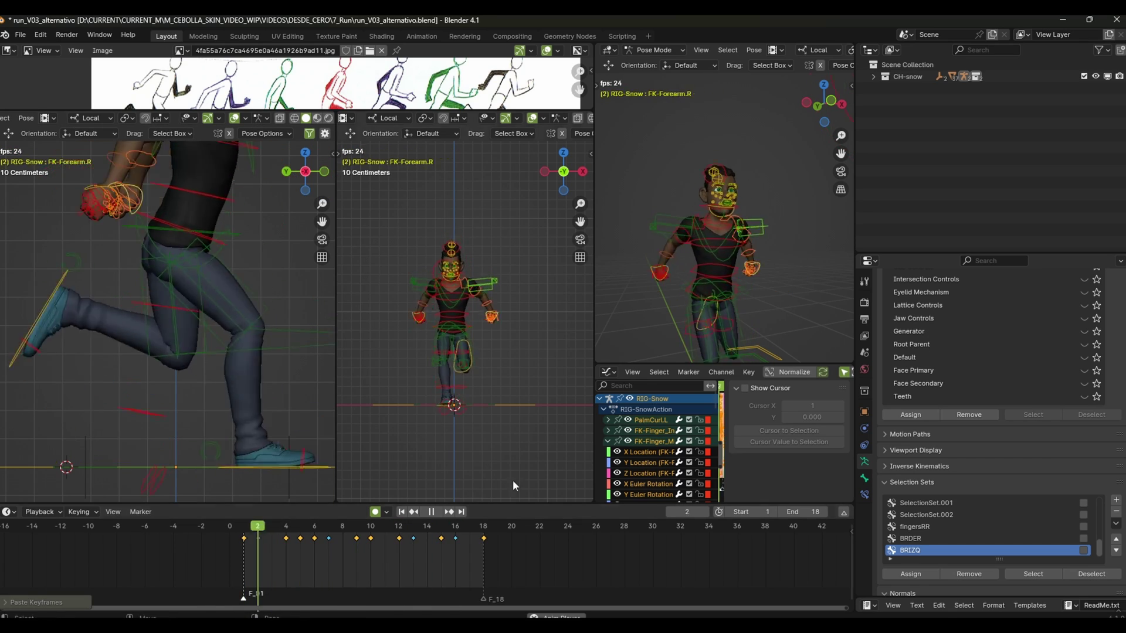
scroll(269, 333, "down", 5)
scroll(237, 406, "up", 4)
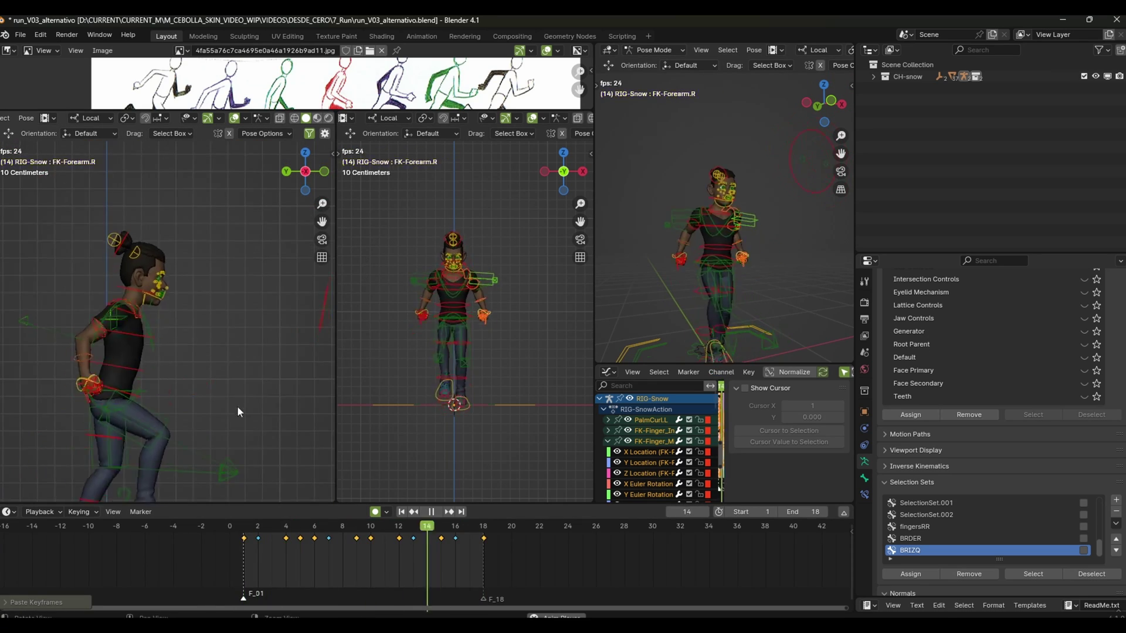
scroll(505, 359, "up", 4)
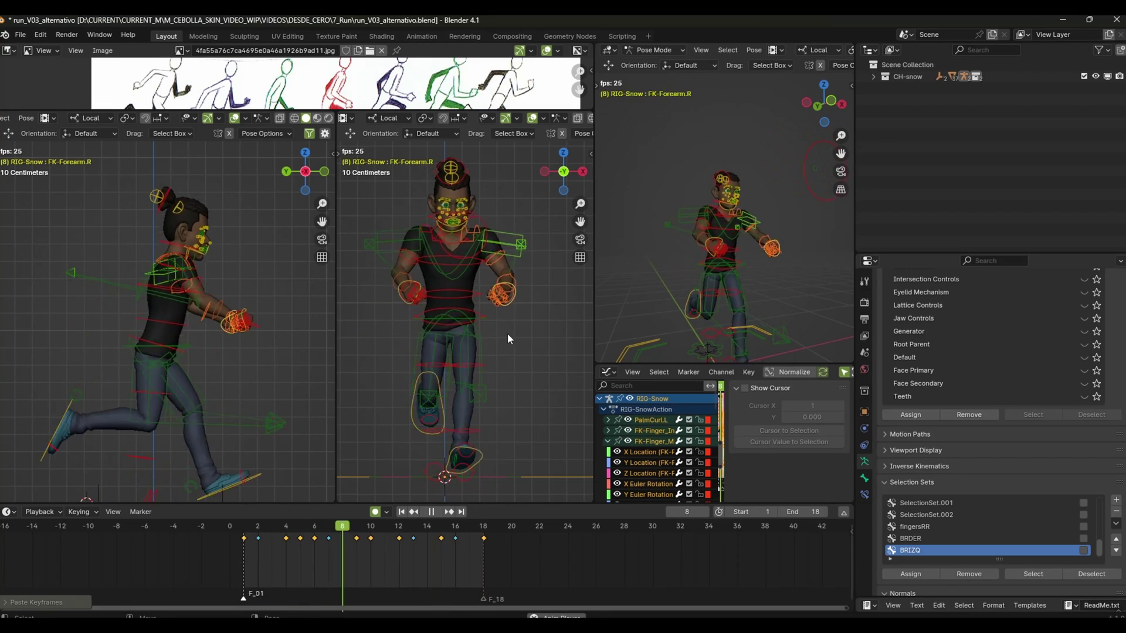
key("Escape")
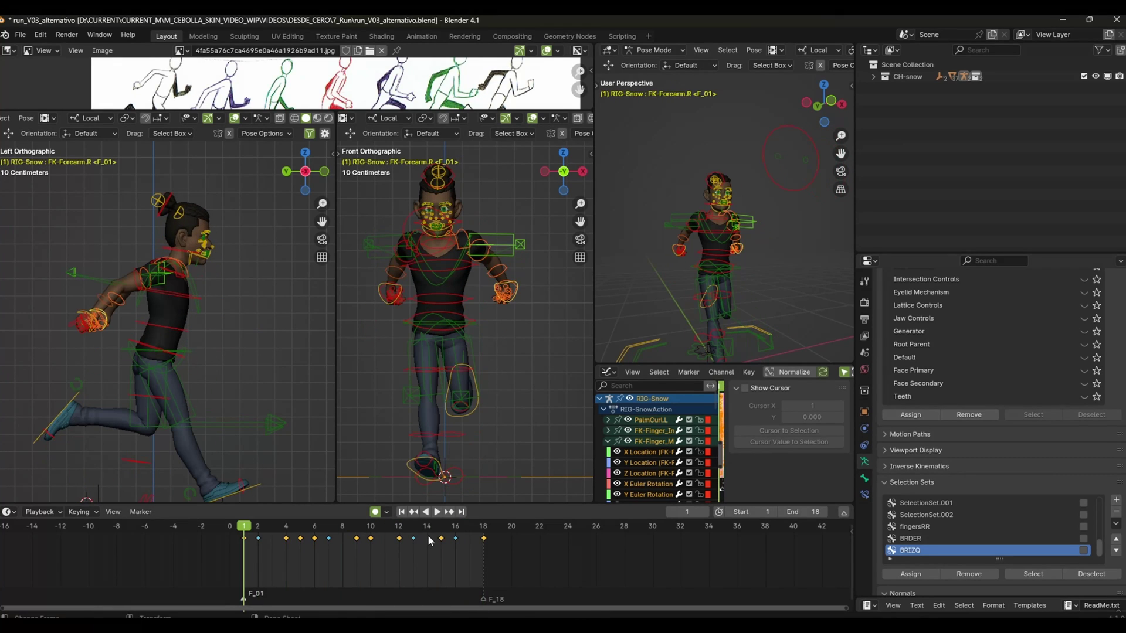
key("shift+Right")
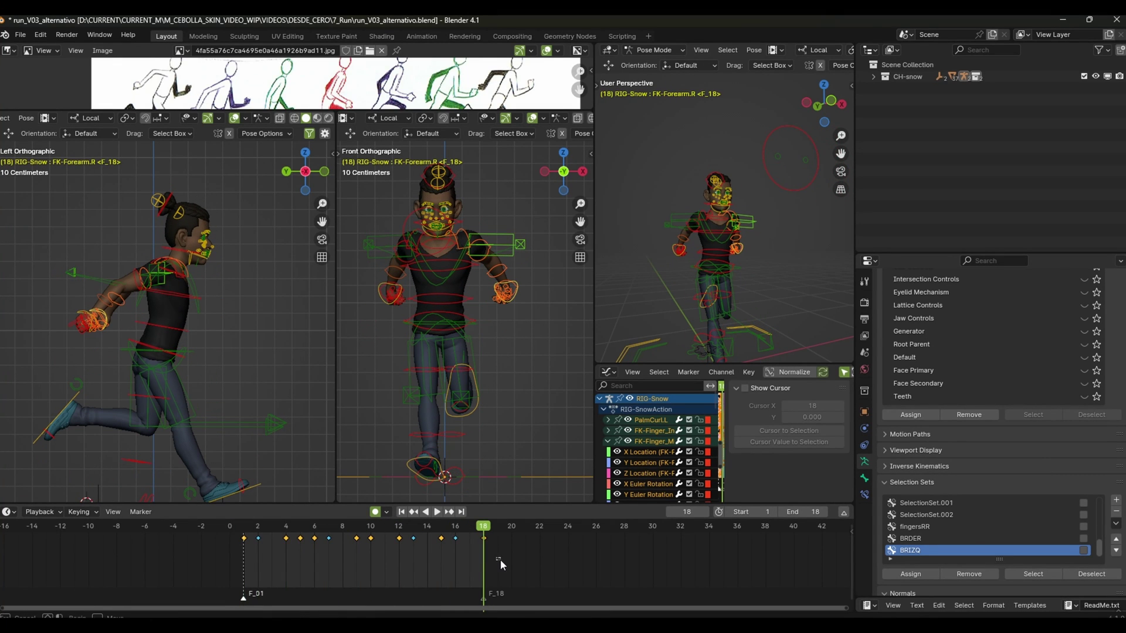
left_click_drag(500, 560, 231, 528)
Duplicate the selected keys and place the copy right after frame 18
key("shift+d")
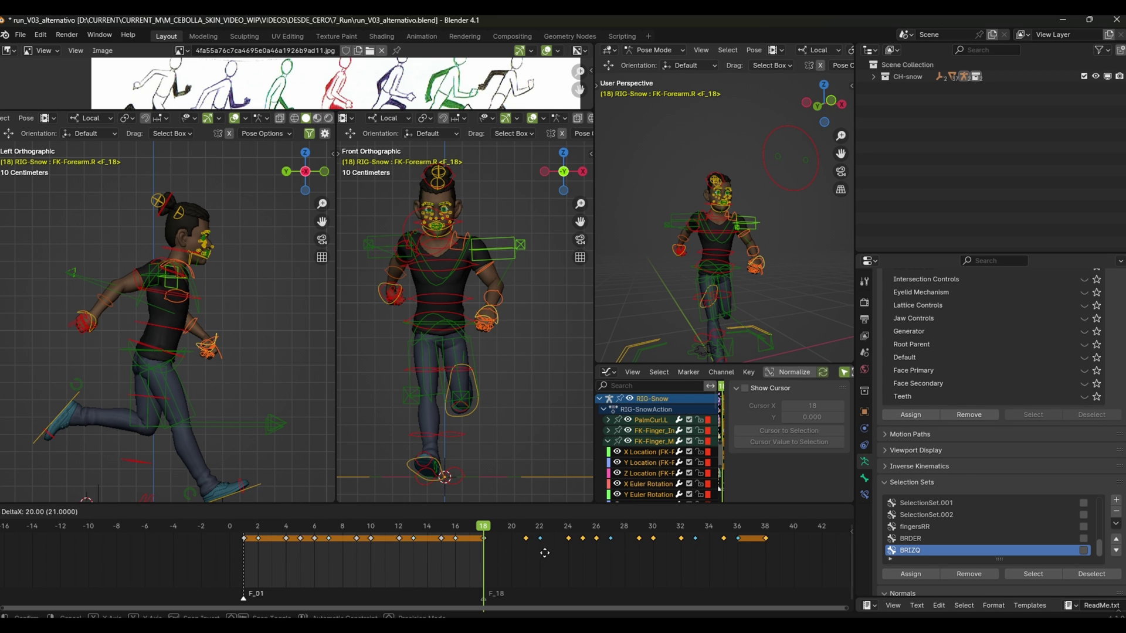
scroll(532, 551, "up", 1)
scroll(528, 555, "up", 1)
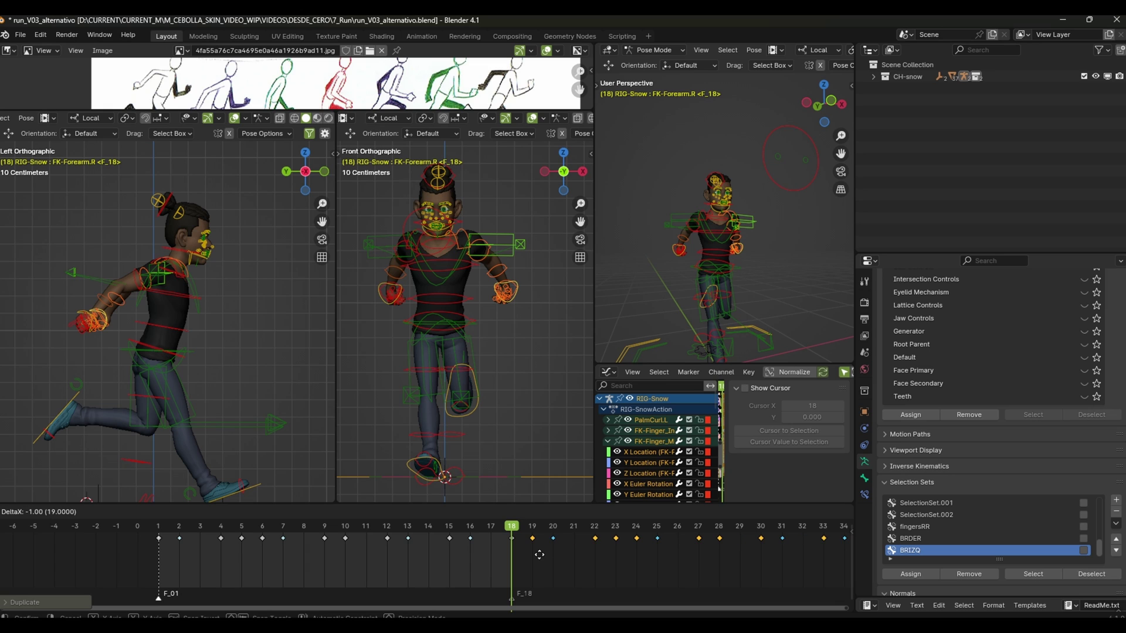
left_click(521, 554)
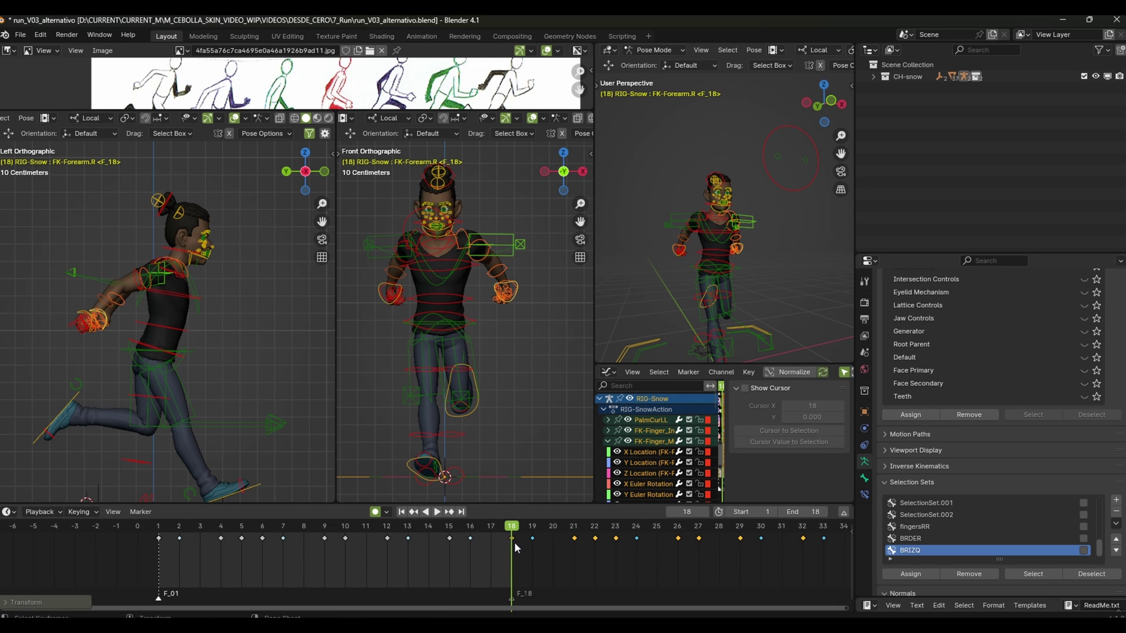
scroll(516, 546, "down", 2)
scroll(521, 555, "down", 2)
scroll(527, 561, "down", 1)
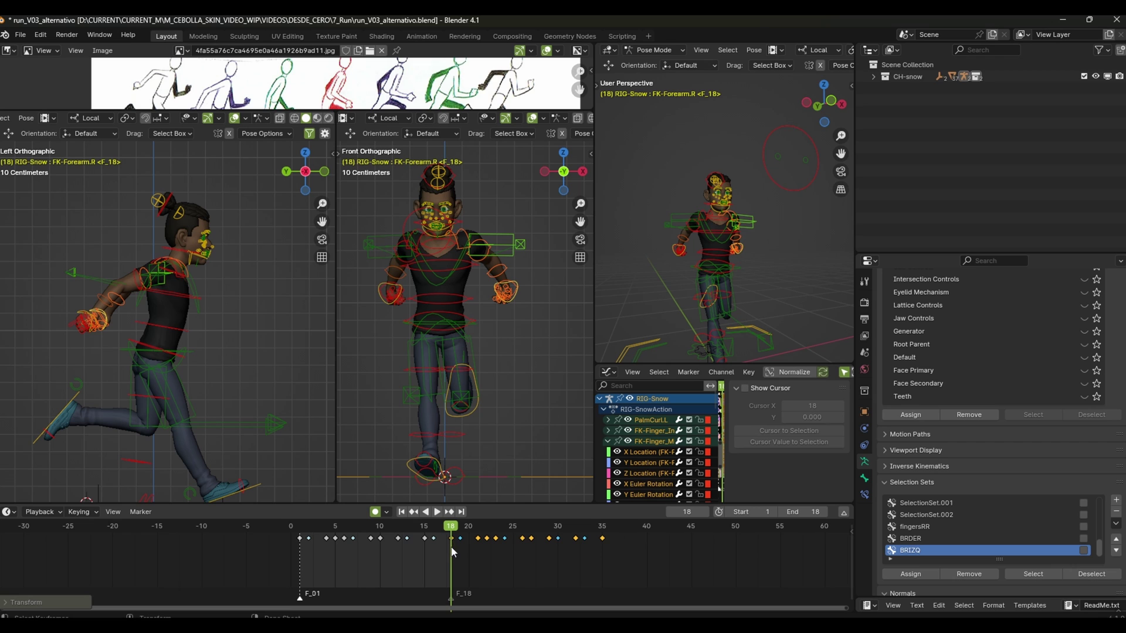
Shift all keys earlier so copies precede frame 1, nudge one frame later, and play
key("shift+Left")
key("a")
key("g")
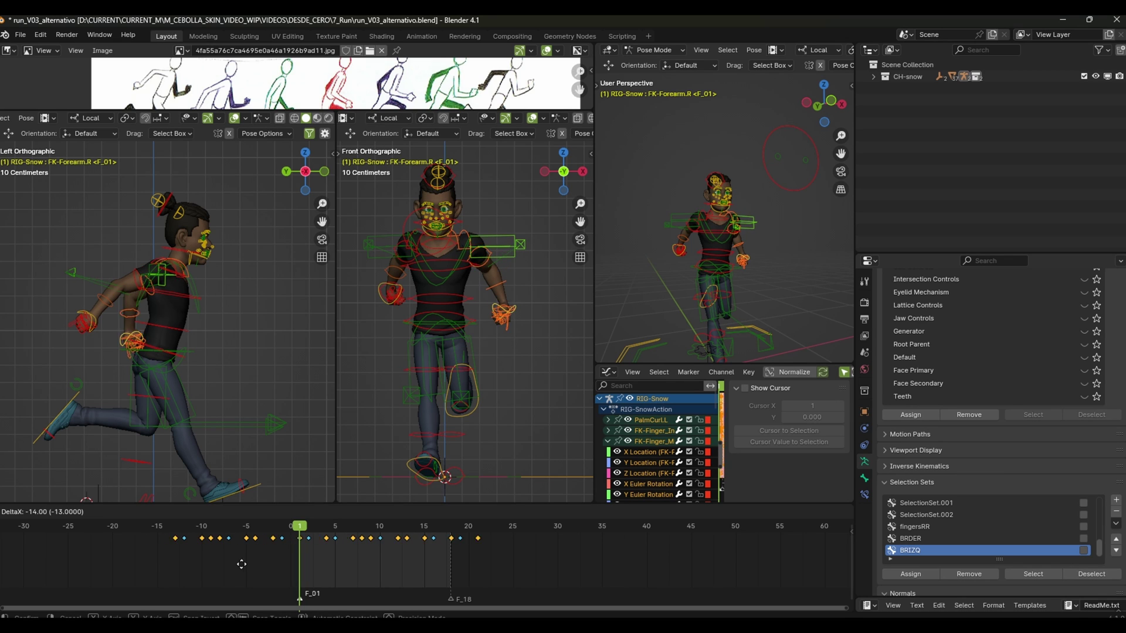
left_click(287, 558)
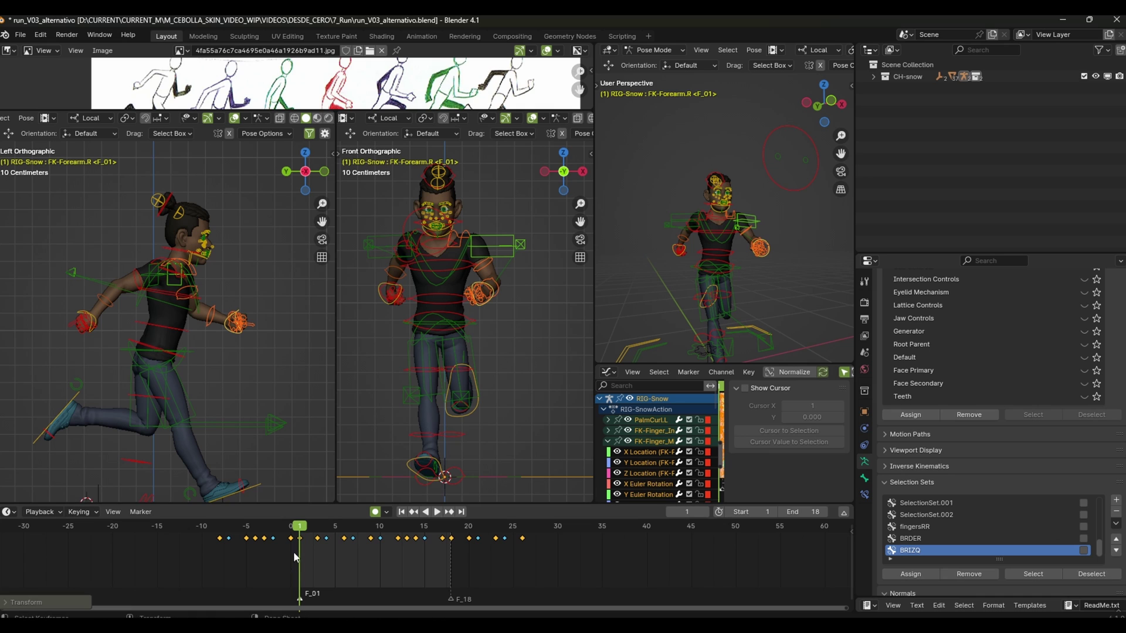
key("g")
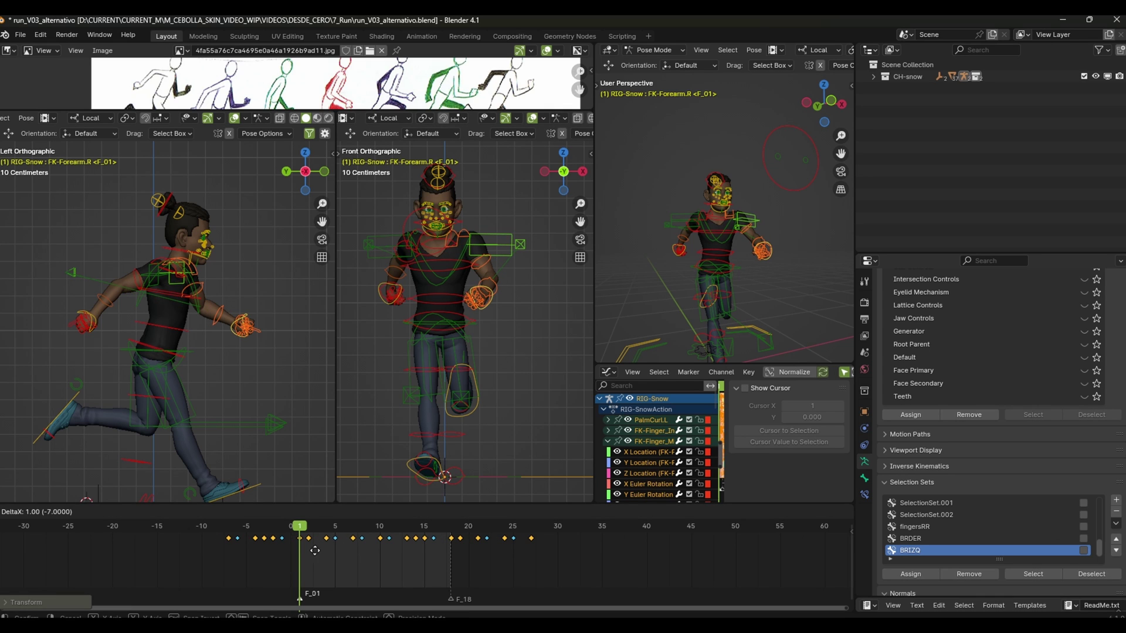
left_click(315, 552)
scroll(528, 352, "up", 3)
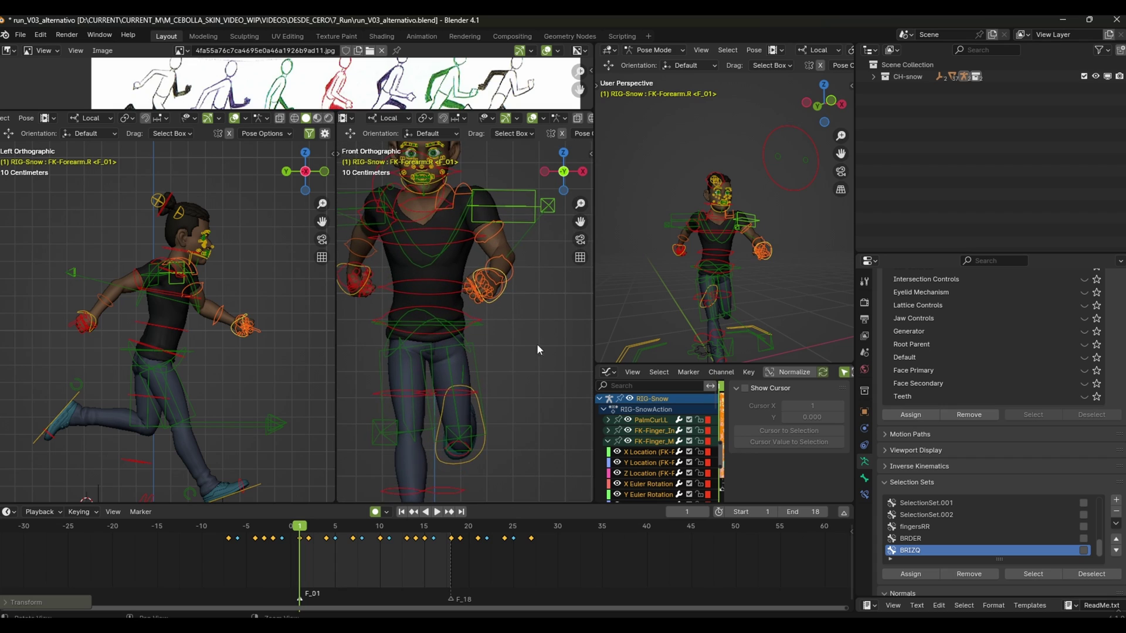
left_click(311, 530)
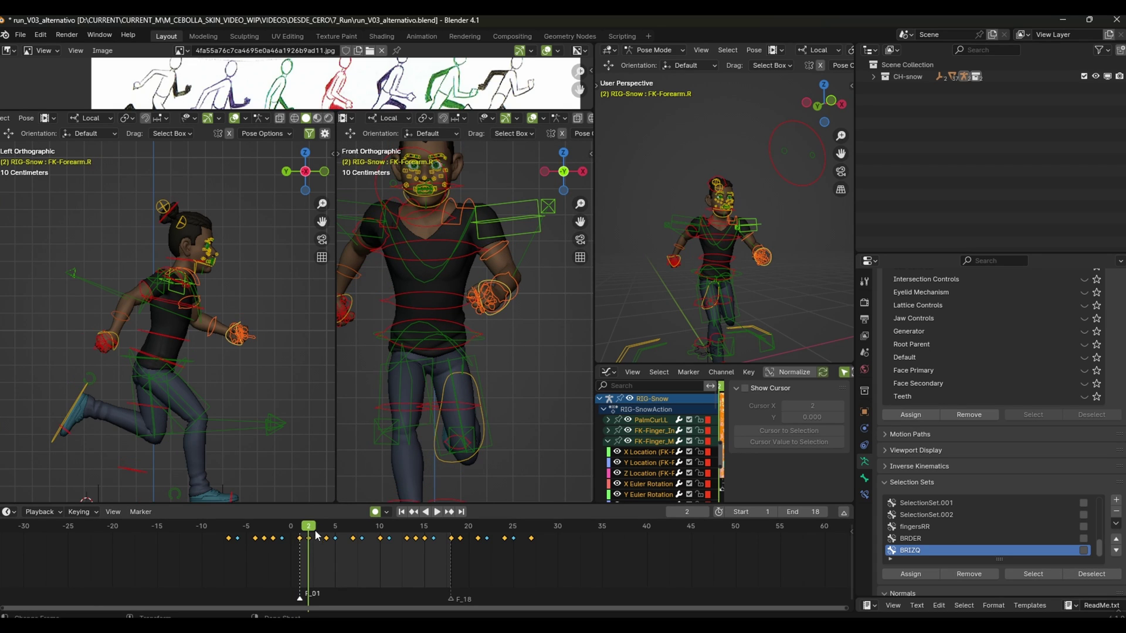
key("space")
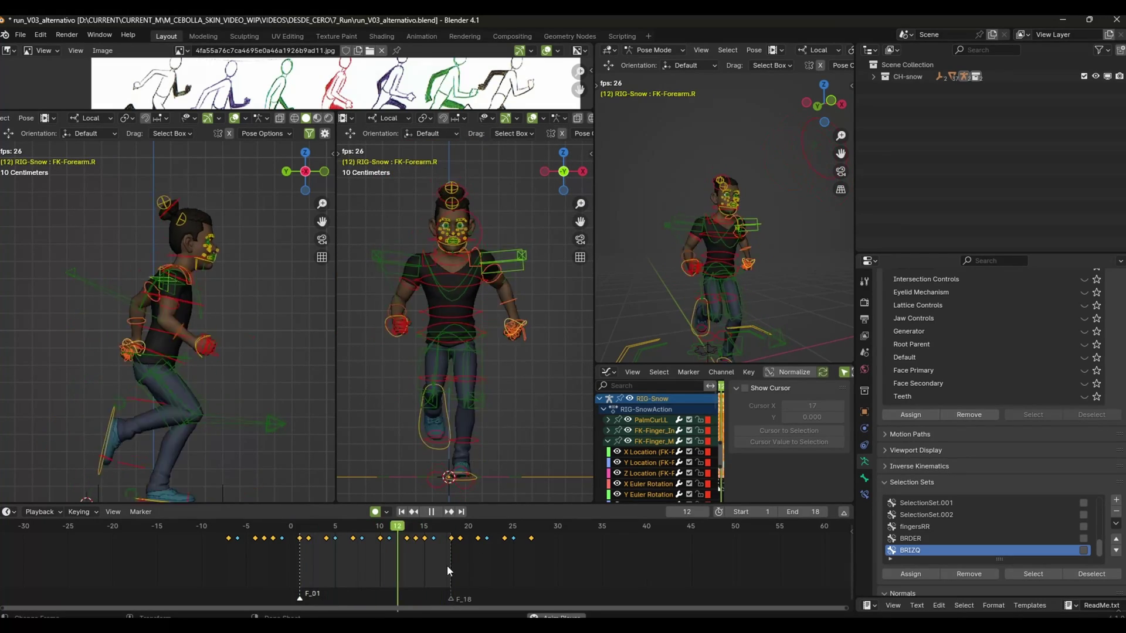
Delete the extra keys after frame 18, at negative frames, and the stray frame-19 key
left_click(304, 531)
key("space")
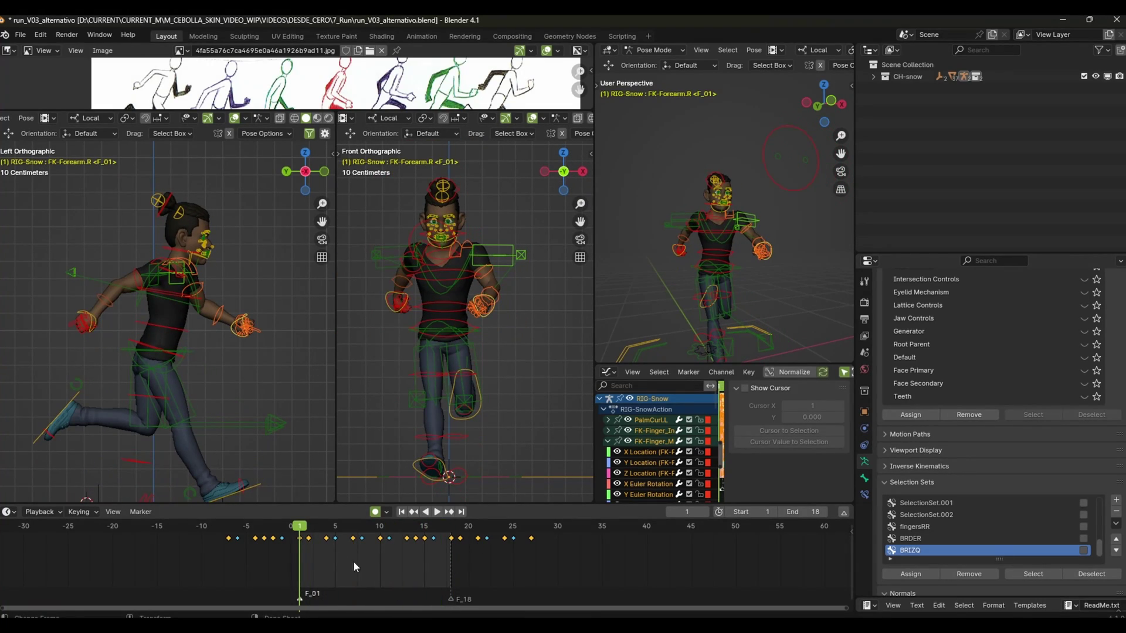
left_click_drag(469, 531, 562, 561)
key("Delete")
left_click_drag(457, 531, 479, 551)
key("Delete")
left_click_drag(223, 531, 295, 556)
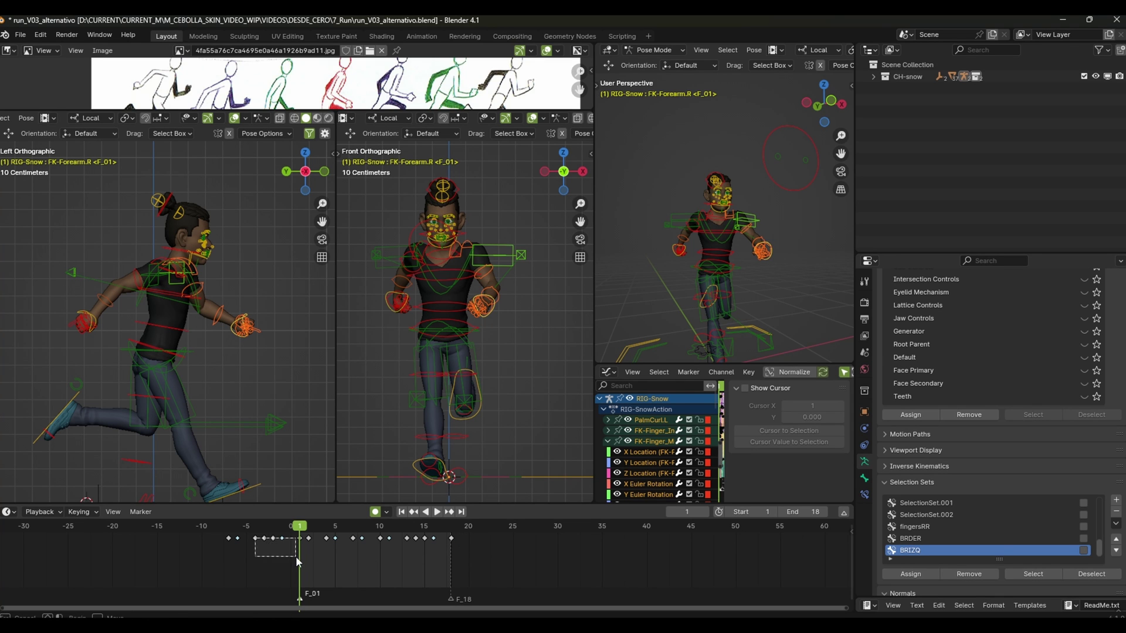
key("Delete")
Play the cleaned loop to check it, then select the right foot IK control
key("space")
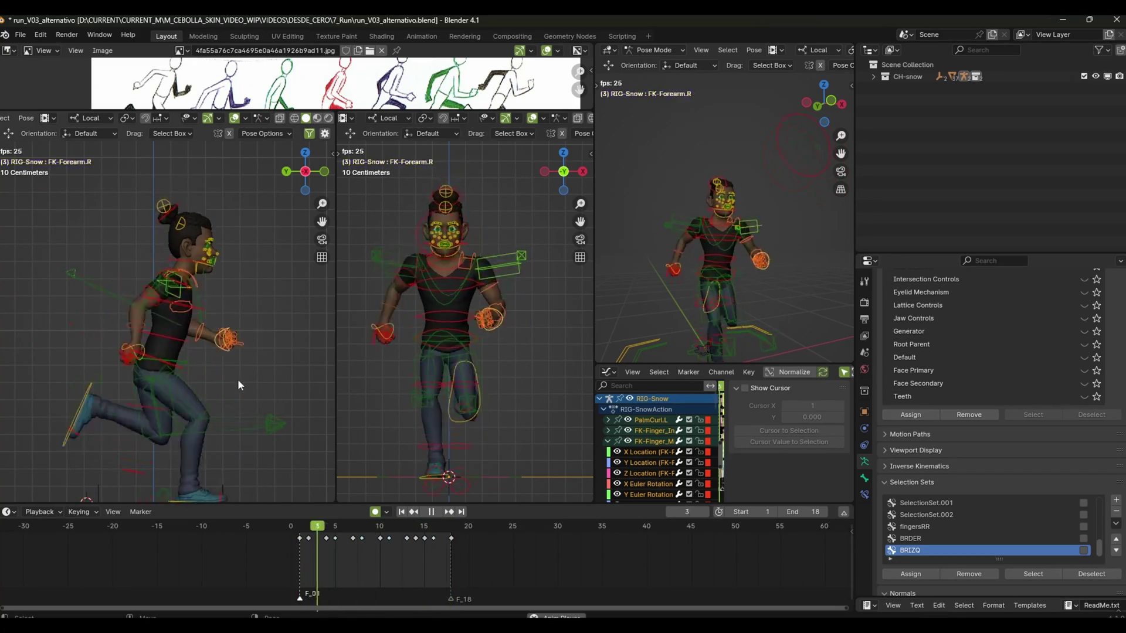
key("space")
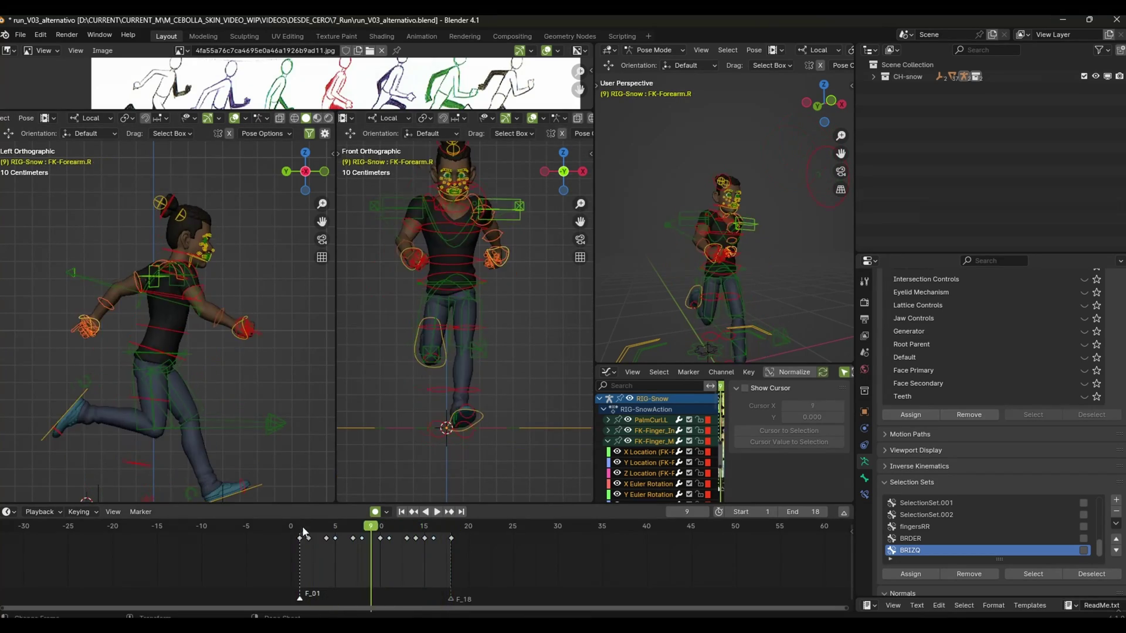
key("shift+Left")
key("space")
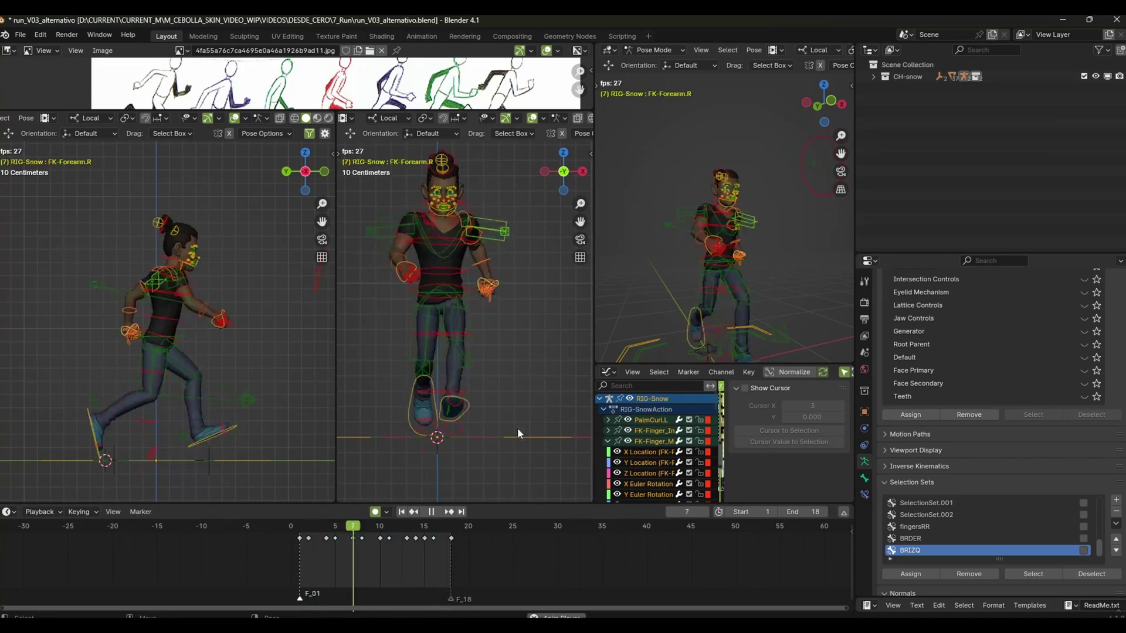
key("Escape")
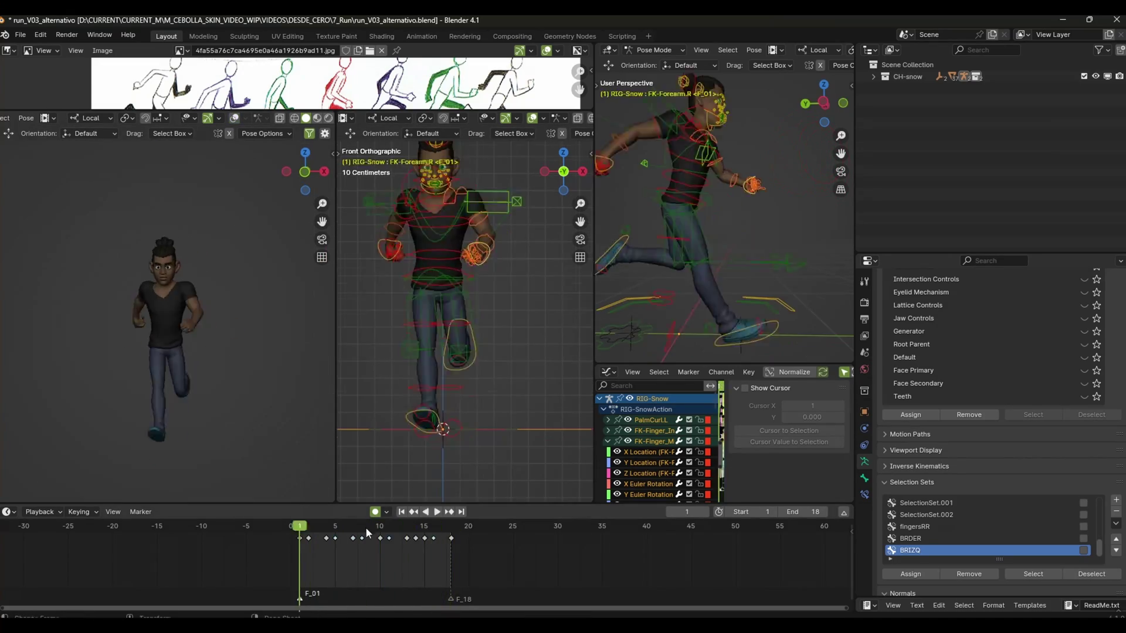
key("shift+Right")
key("space")
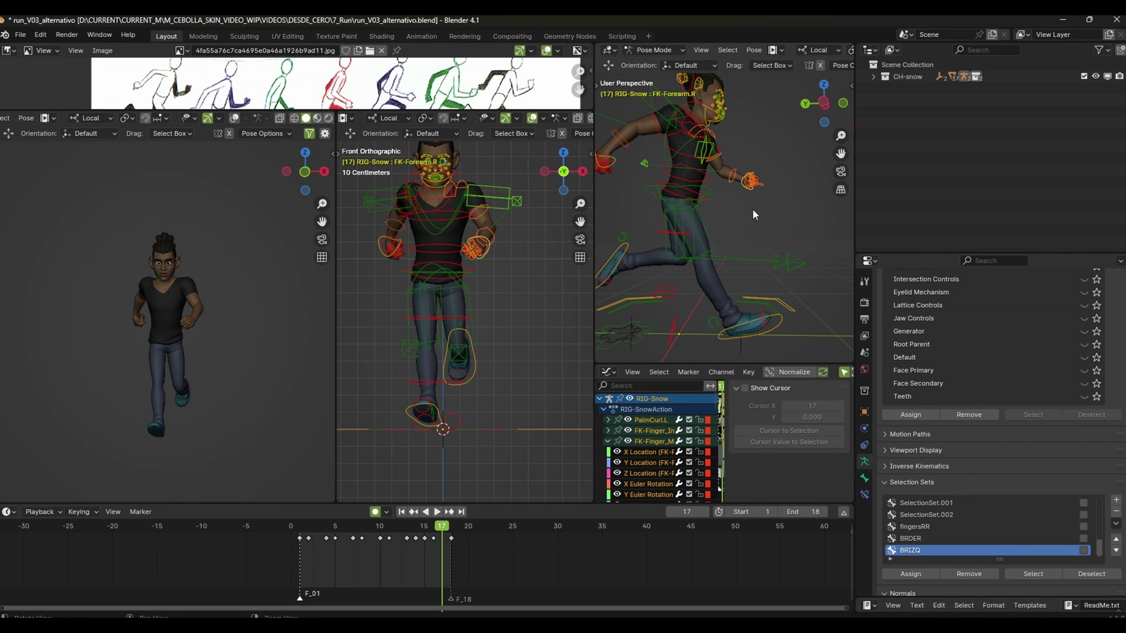
mouse_move(776, 324)
middle_mouse_down()
mouse_move(778, 336)
mouse_move(761, 311)
middle_mouse_up()
left_click(741, 290)
key("space")
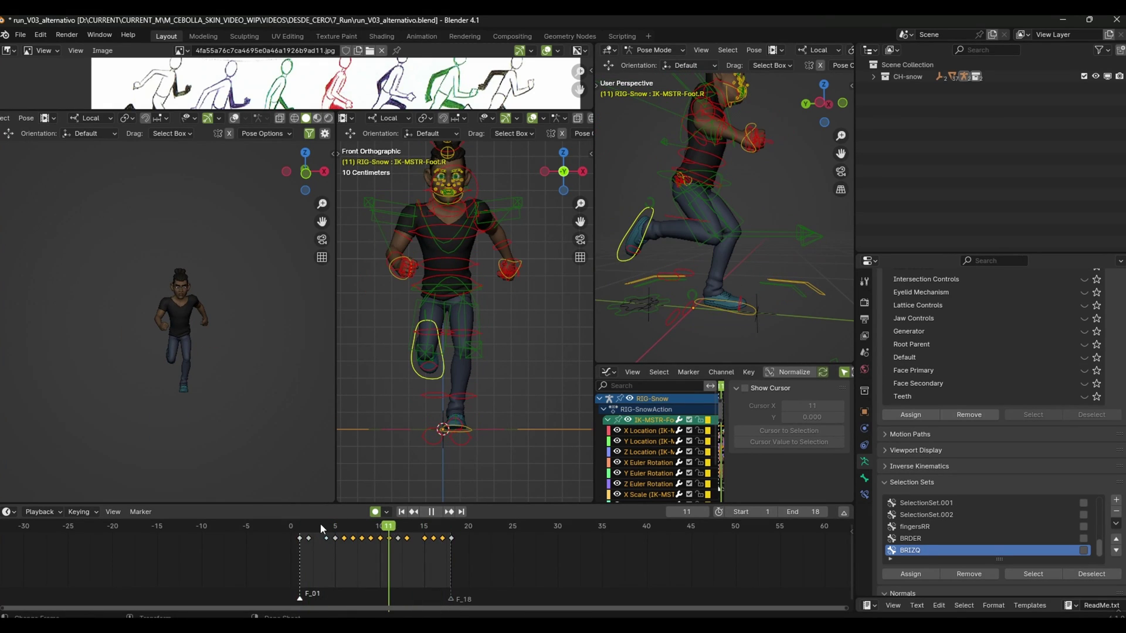
At frame 11, rotate the left knee control so the leg lifts higher
key("space")
key("Right")
key("Right")
key("Right")
key("Right")
key("Right")
key("Right")
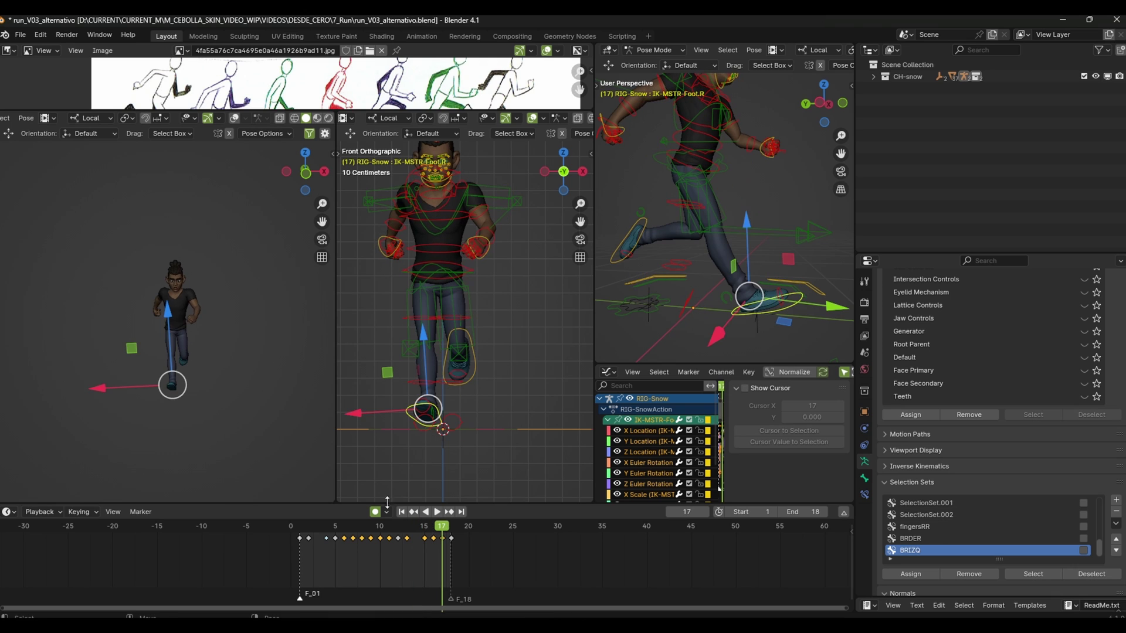
key("Left")
key("Left")
key("Left")
key("Left")
key("Left")
key("Left")
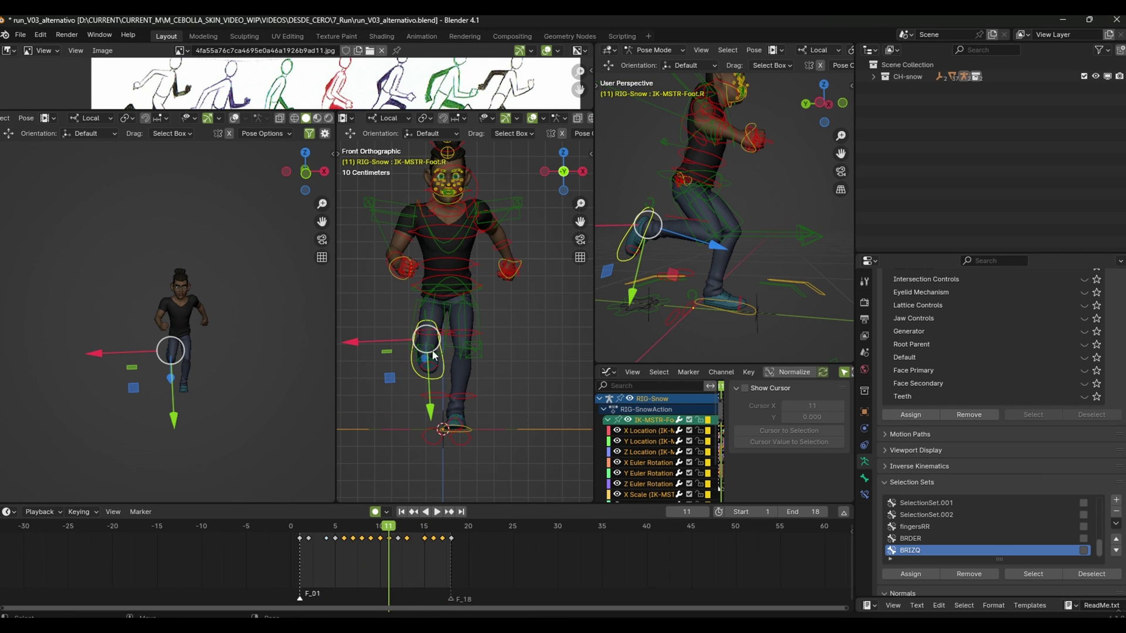
scroll(466, 422, "up", 1)
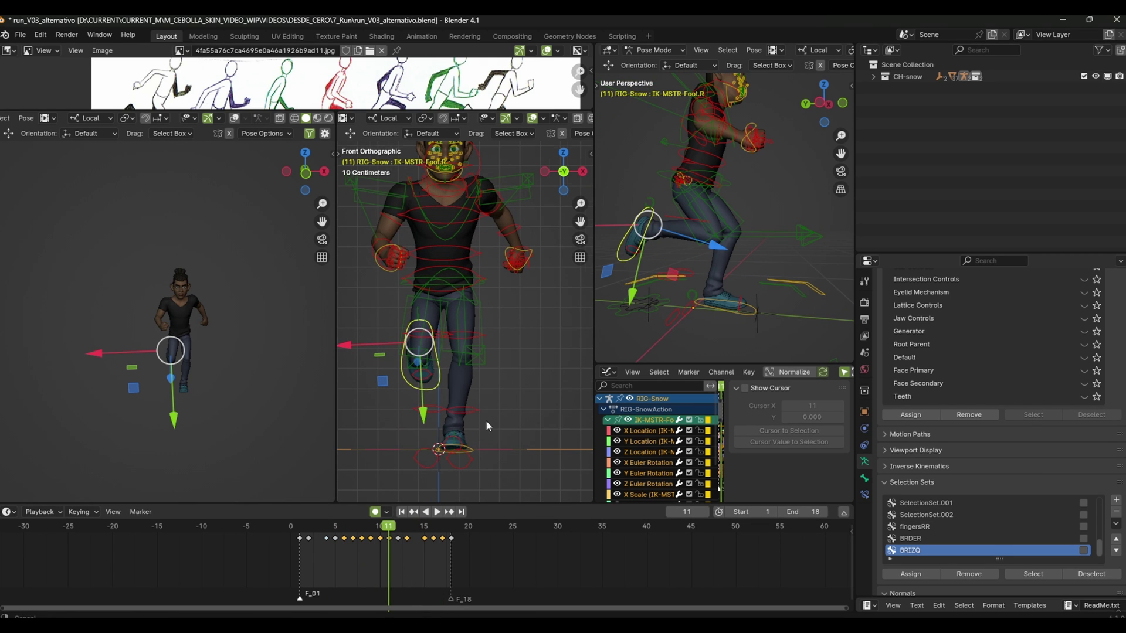
mouse_move(763, 319)
middle_mouse_down("shift")
mouse_move(712, 312)
mouse_move(720, 319)
mouse_move(698, 322)
mouse_move(708, 338)
middle_mouse_up("shift")
left_click(720, 297)
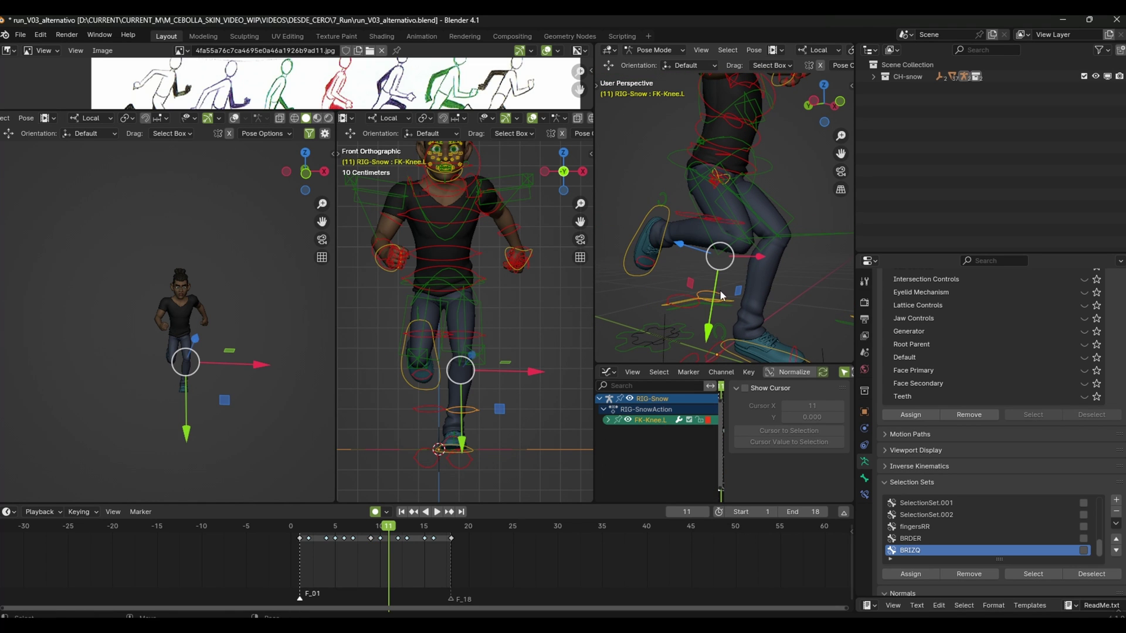
key("r")
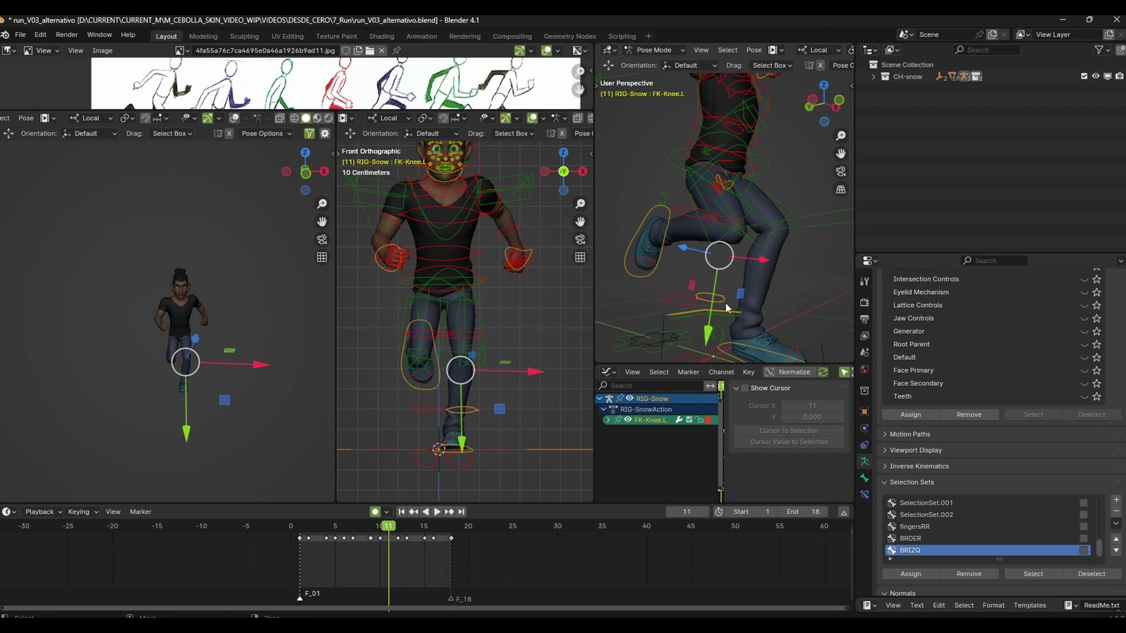
left_click(629, 200)
Gather the right toes, right IK thigh and right knee pole controls in the selection
left_click(617, 178)
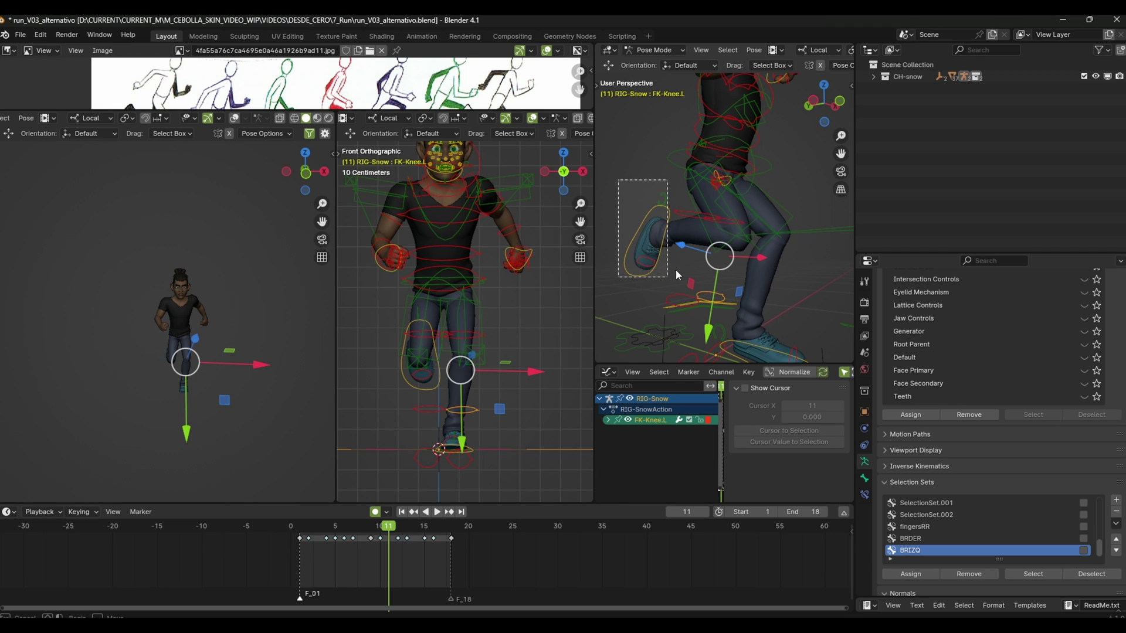
mouse_move(691, 269)
middle_mouse_down()
mouse_move(716, 289)
mouse_move(715, 261)
mouse_move(783, 326)
mouse_move(786, 276)
mouse_move(756, 290)
mouse_move(768, 324)
middle_mouse_up()
left_click(716, 262)
left_click(781, 277)
scroll(769, 293, "up", 3)
Add a selection set for the right leg named PIERNADER
left_click(1116, 500)
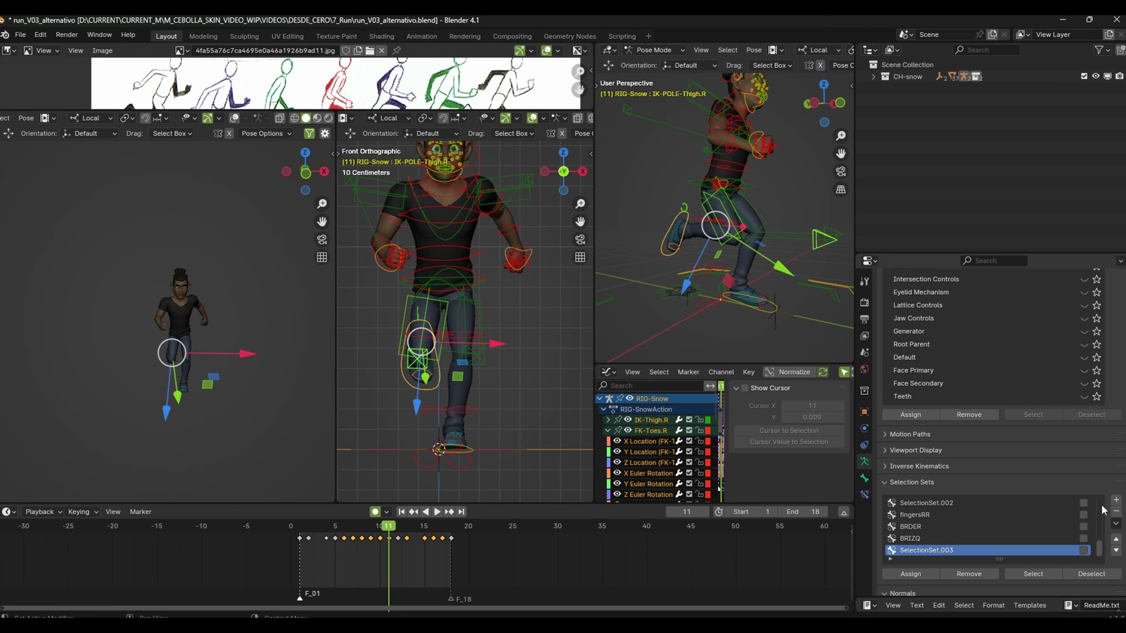
double_click(954, 550)
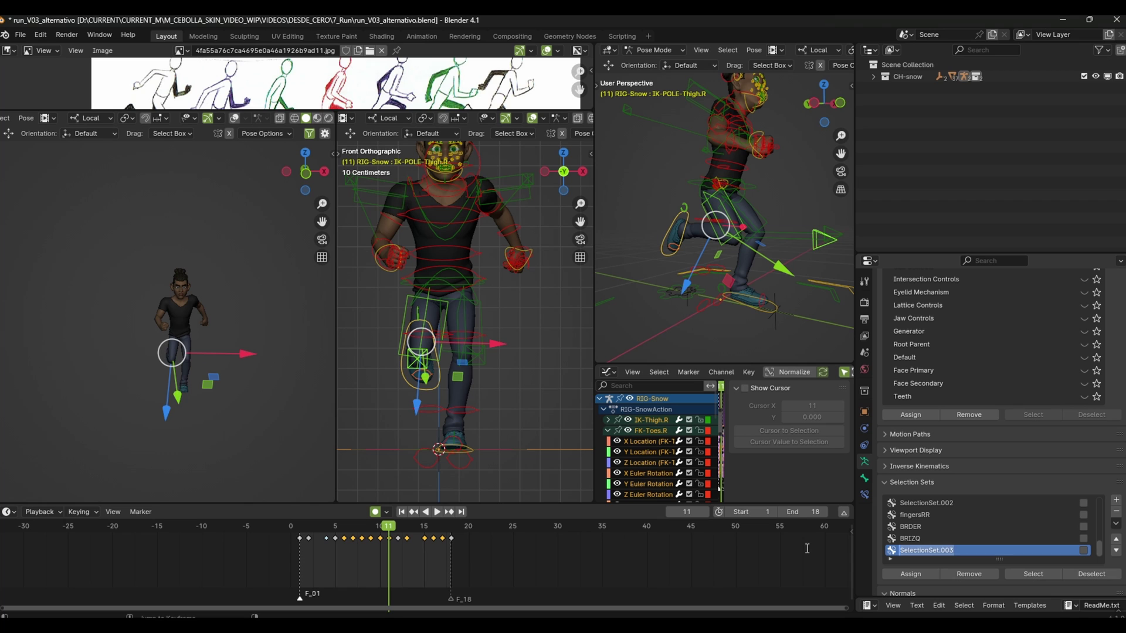
type("PIERNADER")
Select the left toes, foot roll, knee pole and IK thigh controls into a new selection set
mouse_move(775, 305)
middle_mouse_down()
mouse_move(784, 321)
mouse_move(718, 326)
mouse_move(705, 315)
mouse_move(734, 320)
mouse_move(717, 315)
mouse_move(726, 301)
mouse_move(700, 312)
mouse_move(780, 313)
mouse_move(769, 269)
mouse_move(758, 306)
mouse_move(740, 226)
mouse_move(720, 259)
mouse_move(756, 248)
mouse_move(794, 276)
mouse_move(775, 293)
mouse_move(782, 301)
mouse_move(741, 325)
middle_mouse_up()
left_click(738, 300)
left_click(680, 308)
left_click(733, 297)
left_click(762, 276)
left_click(740, 231)
left_click(1115, 501)
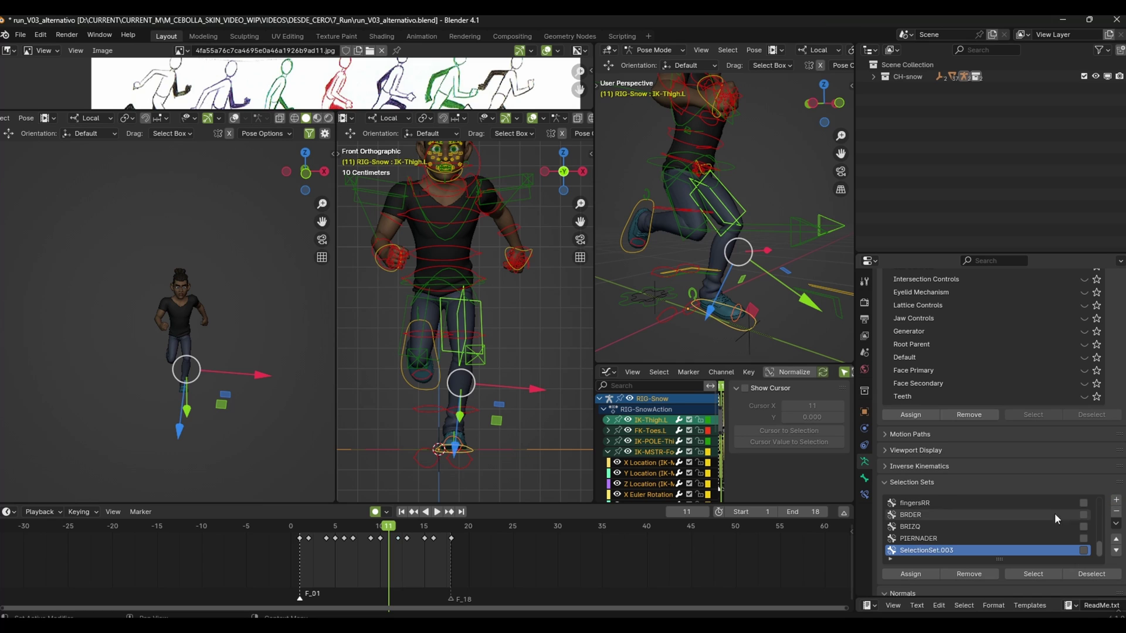
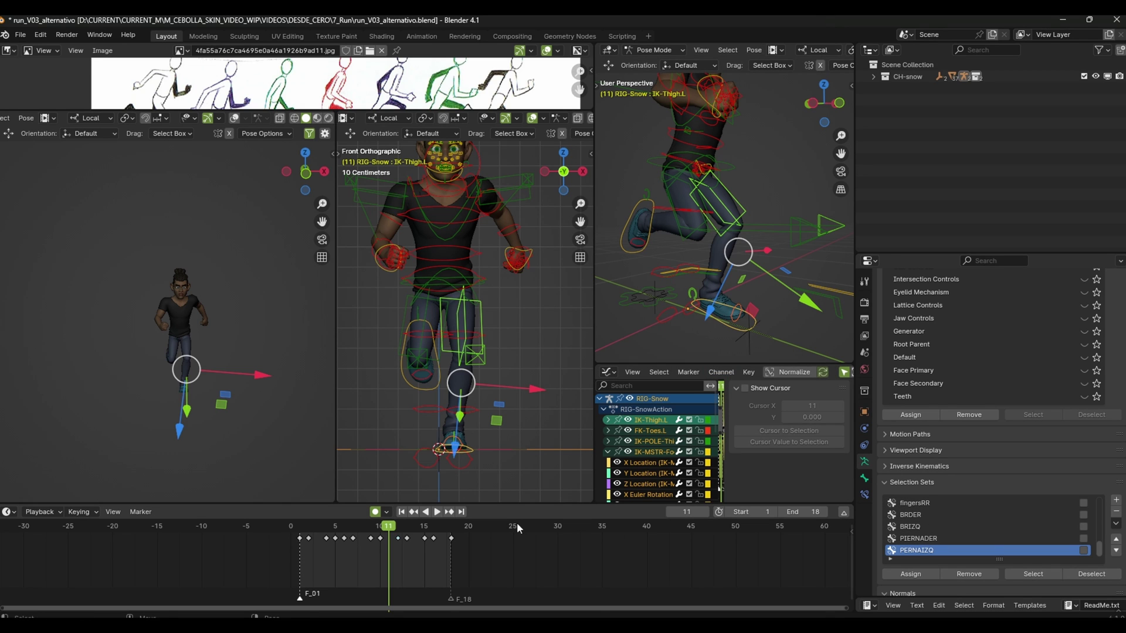
Key the PIERNADER right-leg bones at frame 1, then jump to frame 18
key("Left")
key("Left")
key("Left")
key("Left")
key("Left")
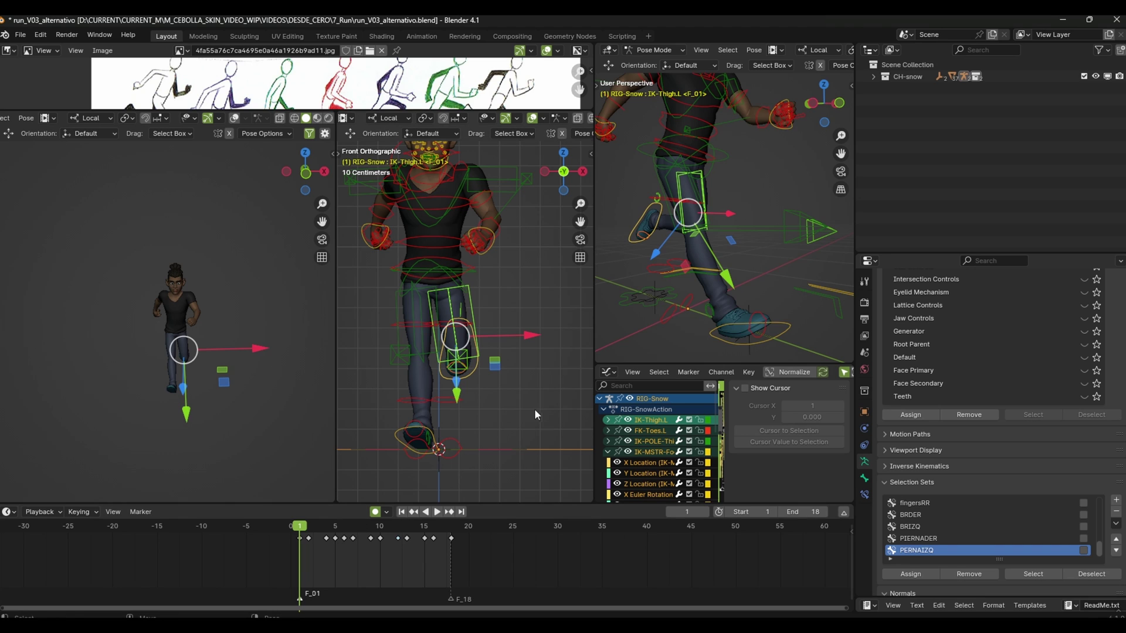
key("i")
left_click(950, 538)
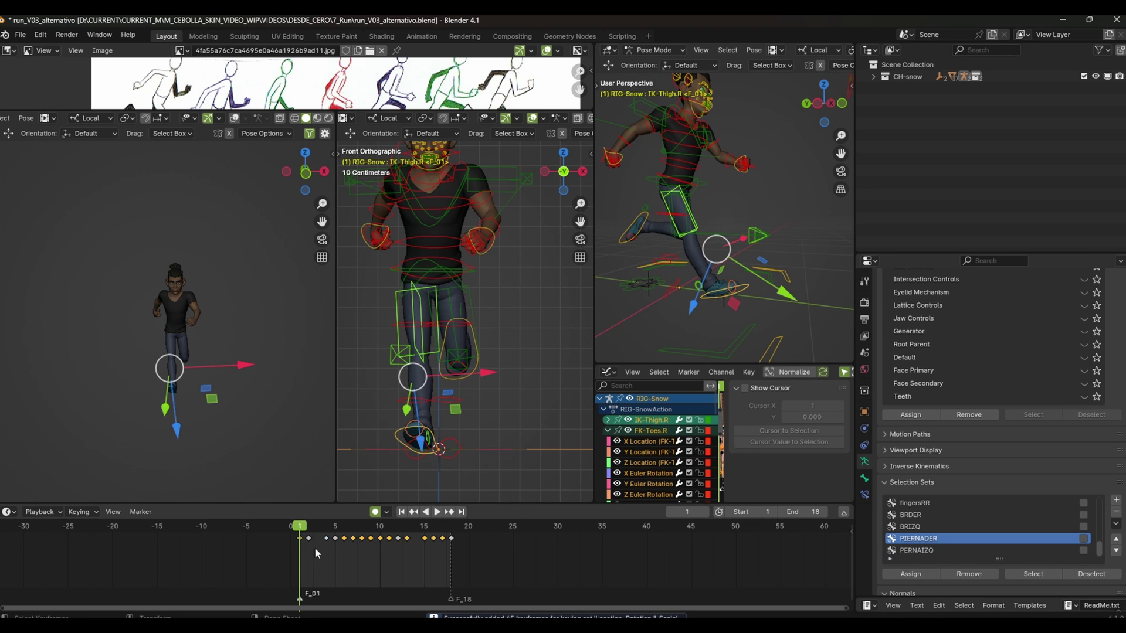
key("shift+Right")
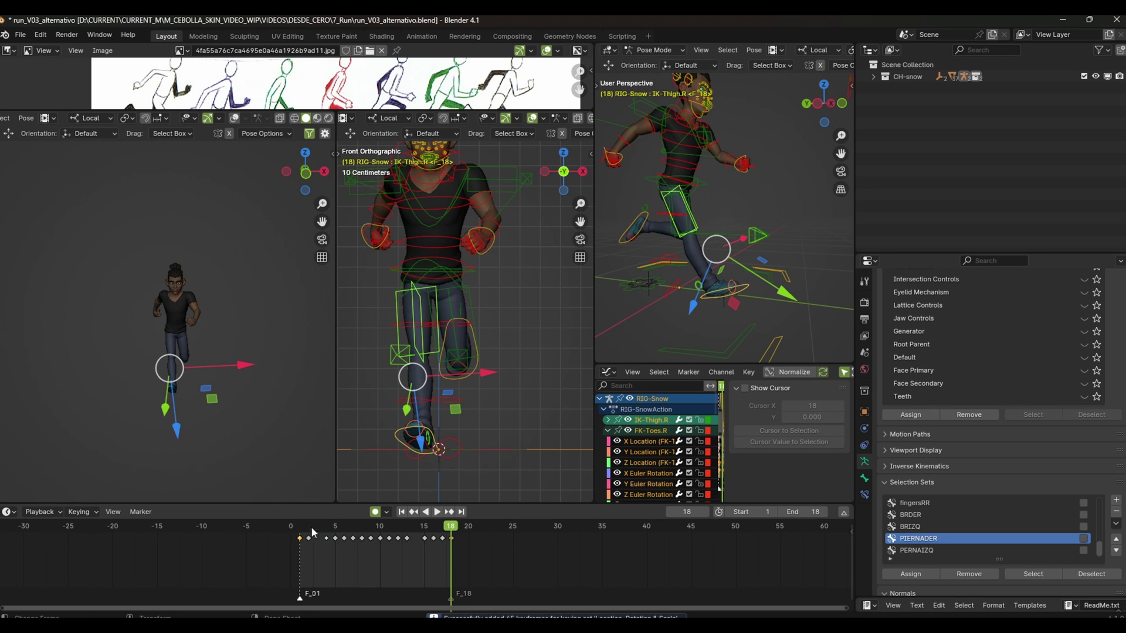
Play the run cycle from a side view, then return to frame 1
key("space")
middle_click_drag(484, 436, 547, 442)
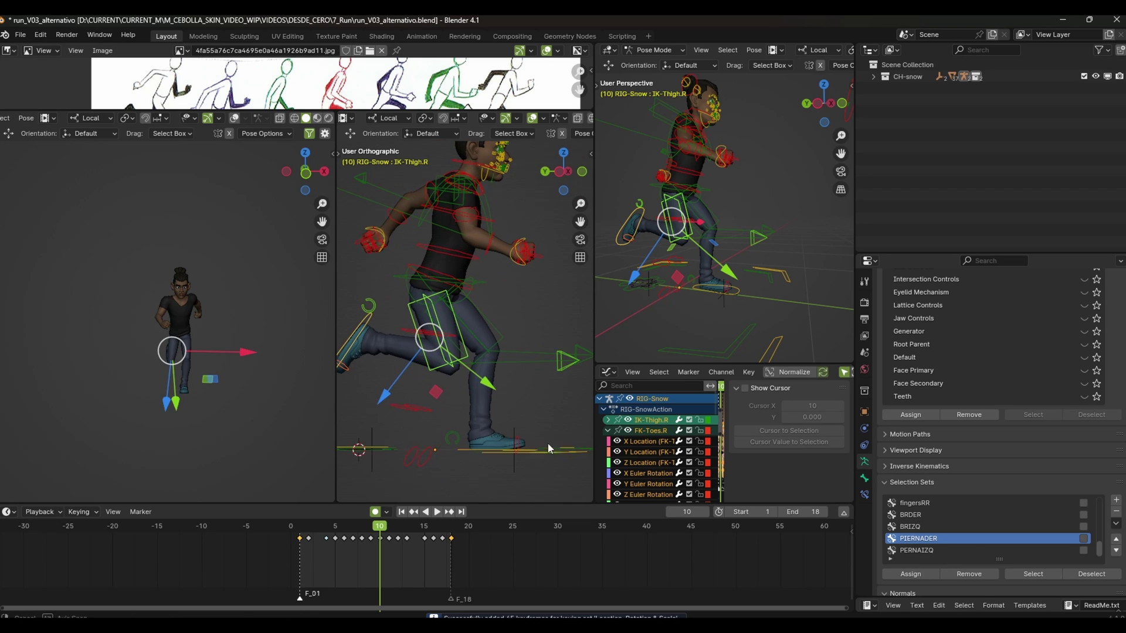
key("space")
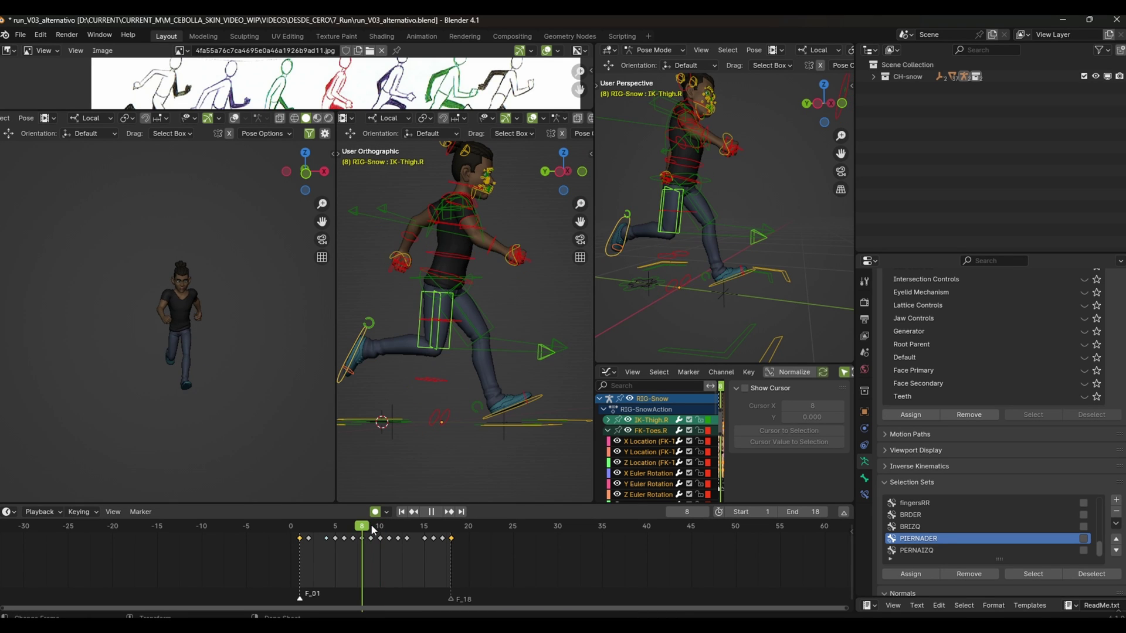
key("space")
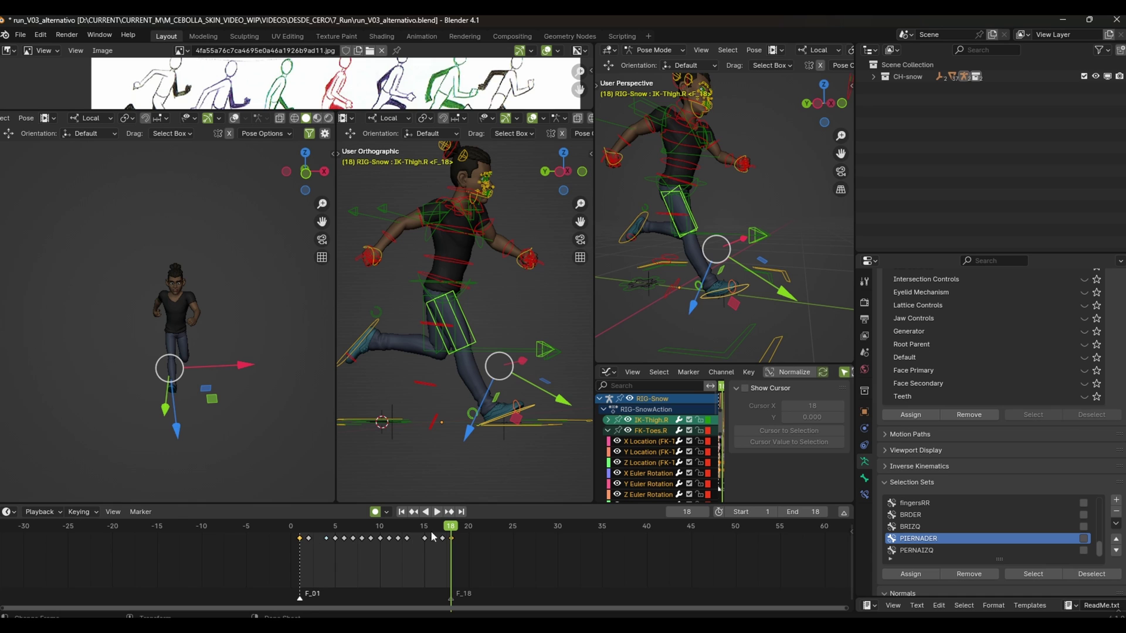
scroll(432, 536, "down", 2)
key("shift+Left")
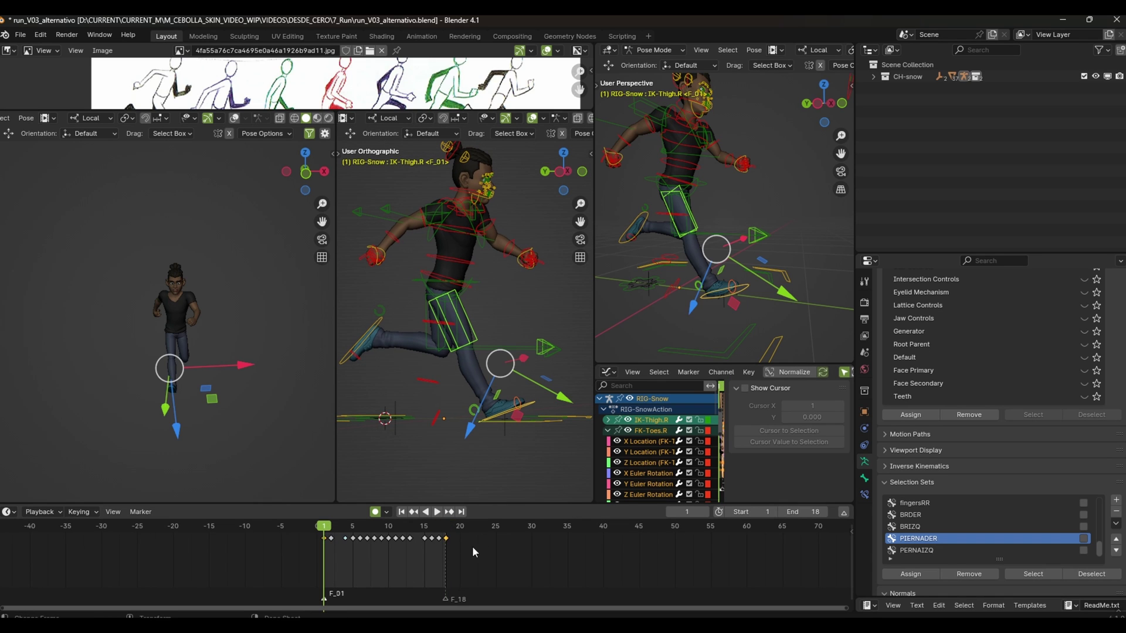
Copy the right-leg keyframes on frames 2 to 18
left_click_drag(470, 557, 326, 533)
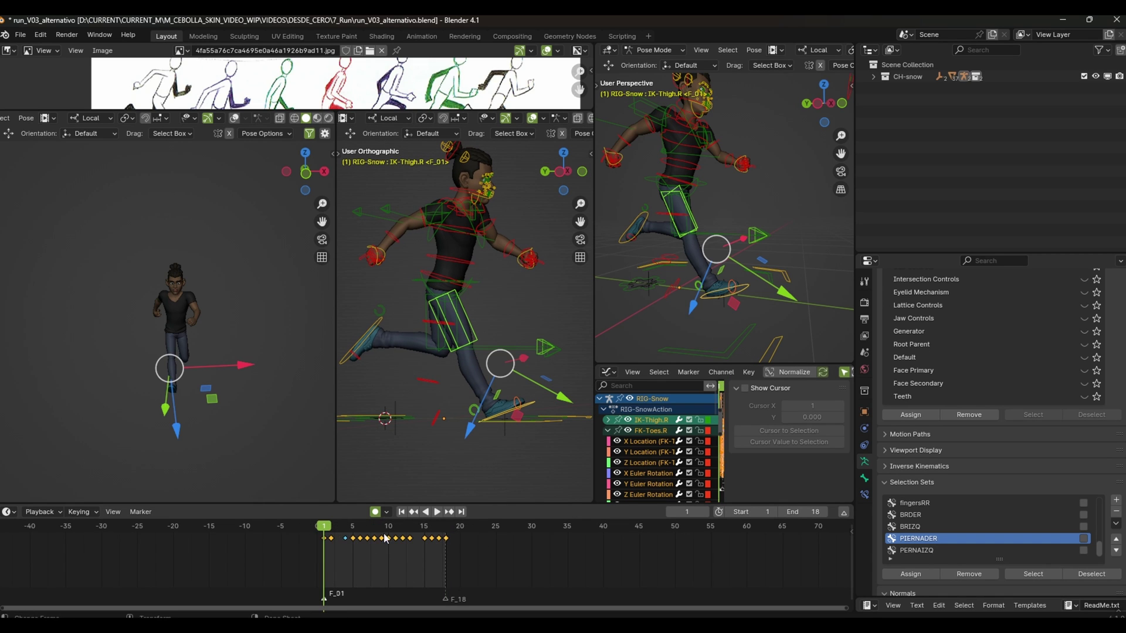
right_click(428, 554)
left_click(390, 467)
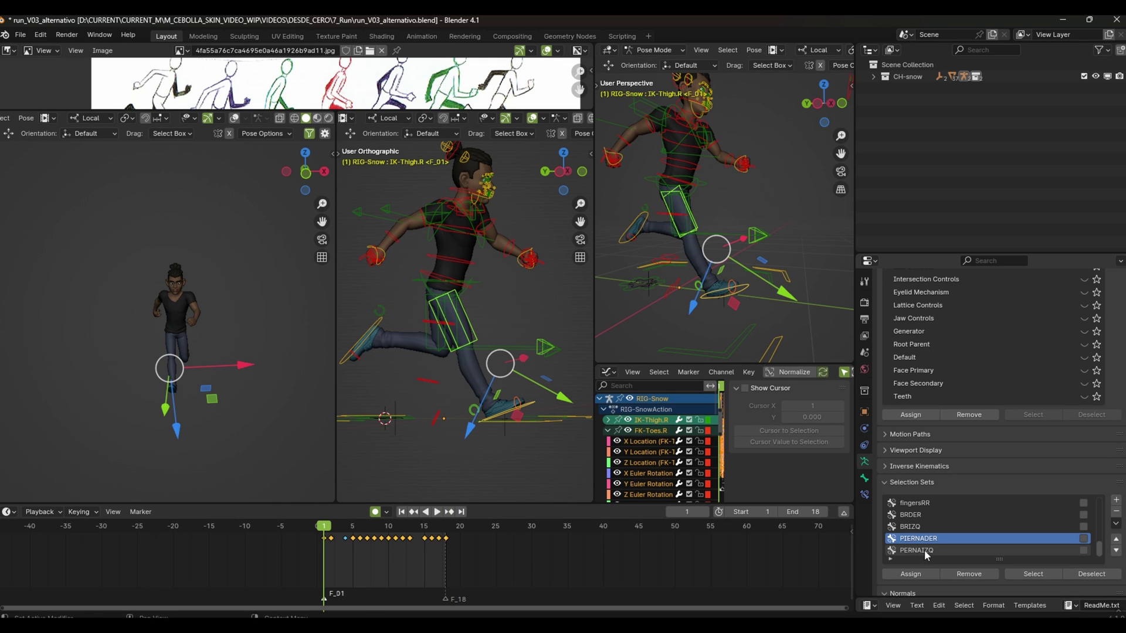
Select the PERNAIZQ left-leg bones and delete their keys after frame 1
left_click(812, 321)
left_click(916, 550)
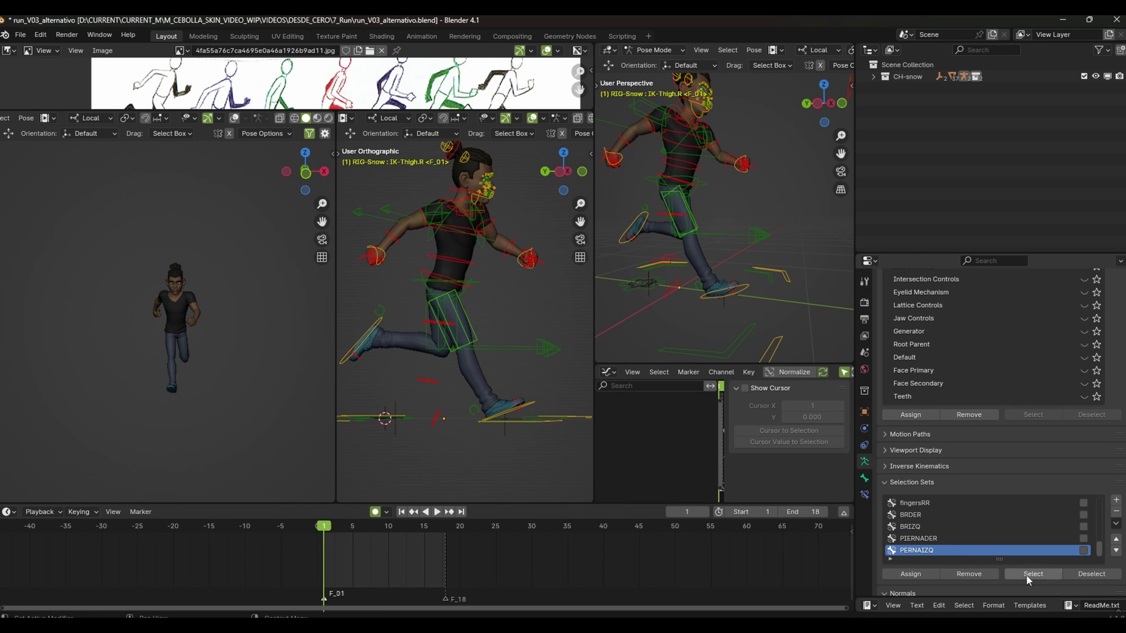
left_click(473, 551, "ctrl")
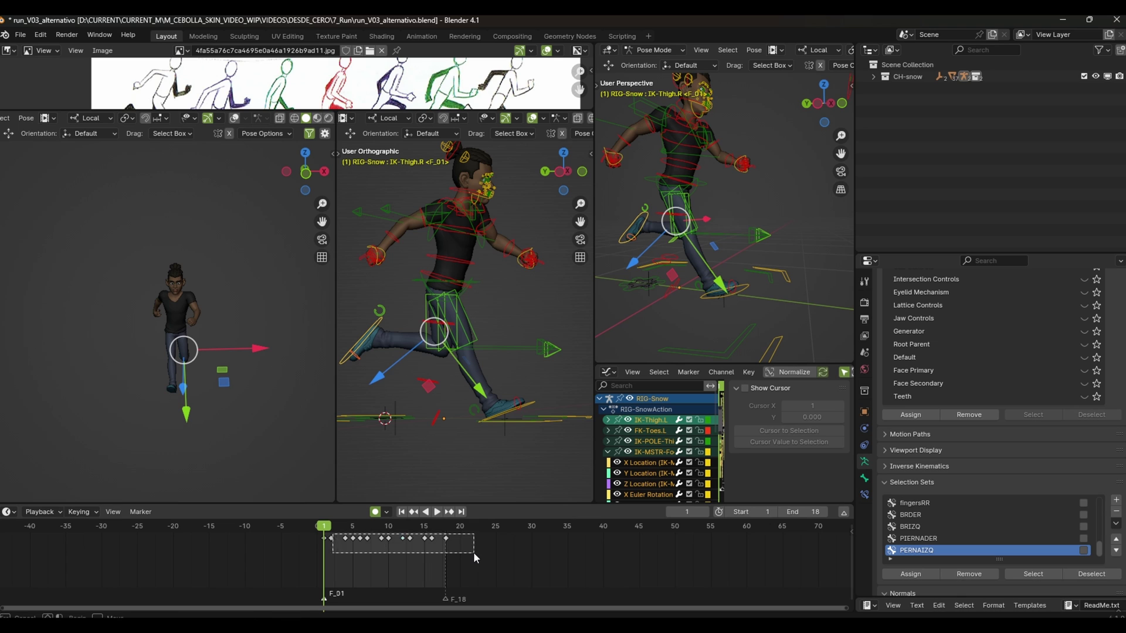
key("Delete")
Paste the copied right-leg keys onto the left leg and review playback from frame 18
right_click(359, 550)
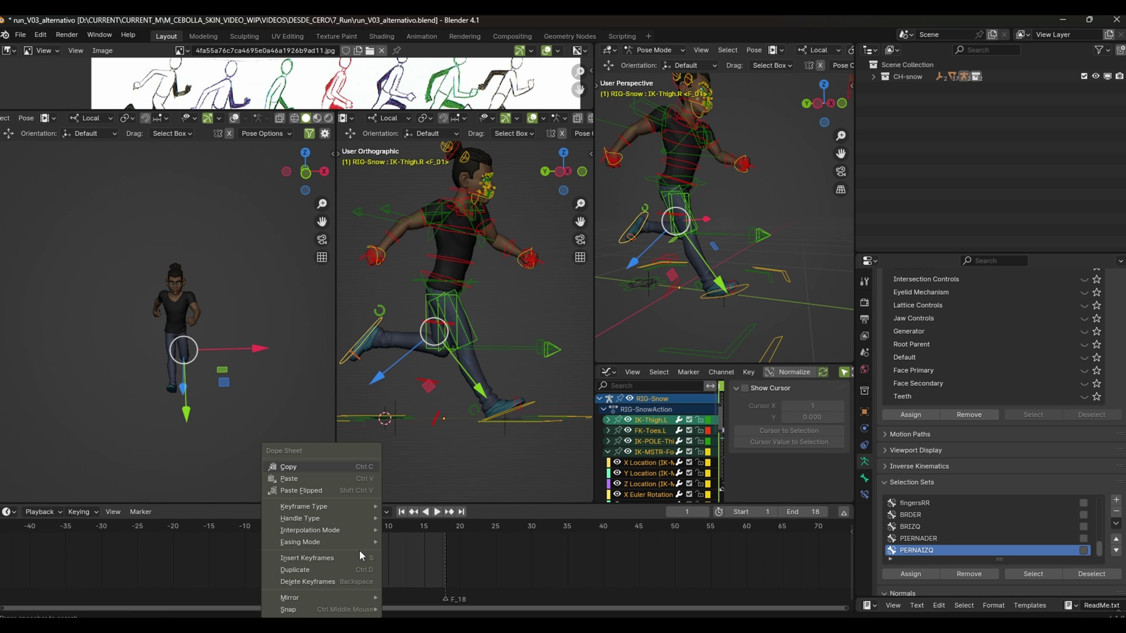
left_click(324, 492)
key("space")
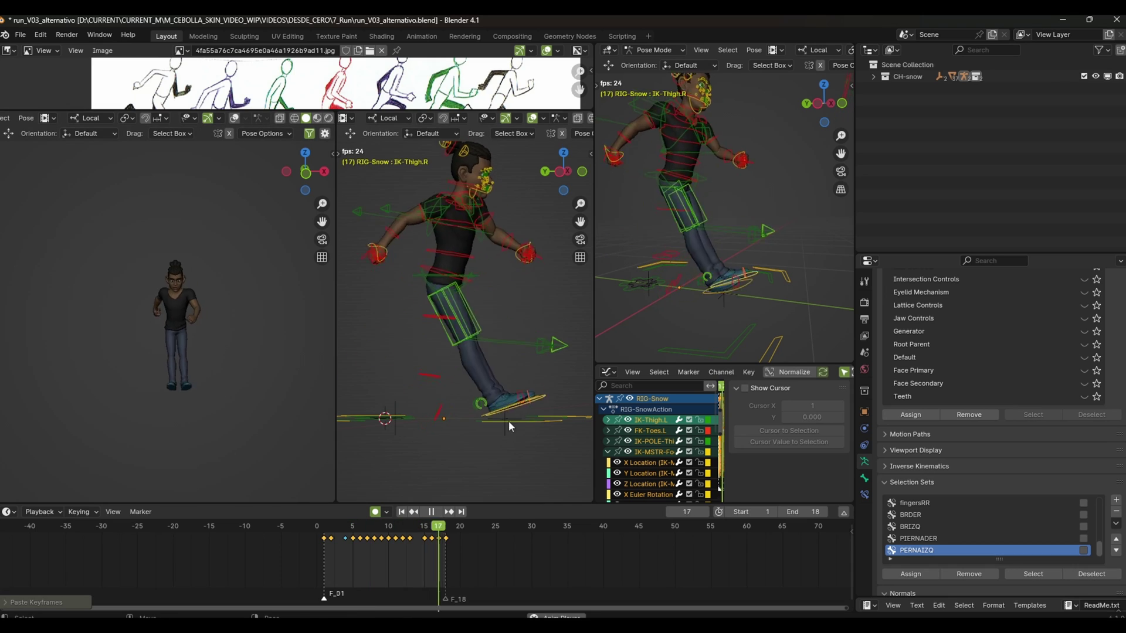
key("space")
left_click(446, 550)
key("g")
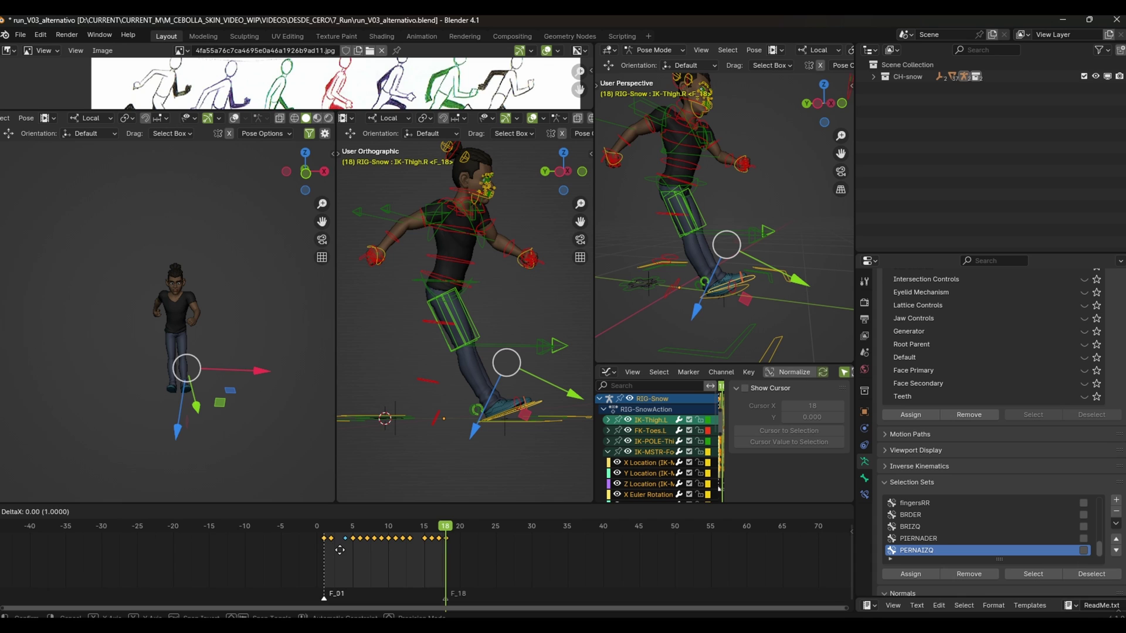
Nudge the duplicated left-leg keys to sit right after frame 18, reaching about frame 35
left_click(486, 550)
scroll(477, 556, "up", 2)
scroll(476, 556, "up", 1)
key("g")
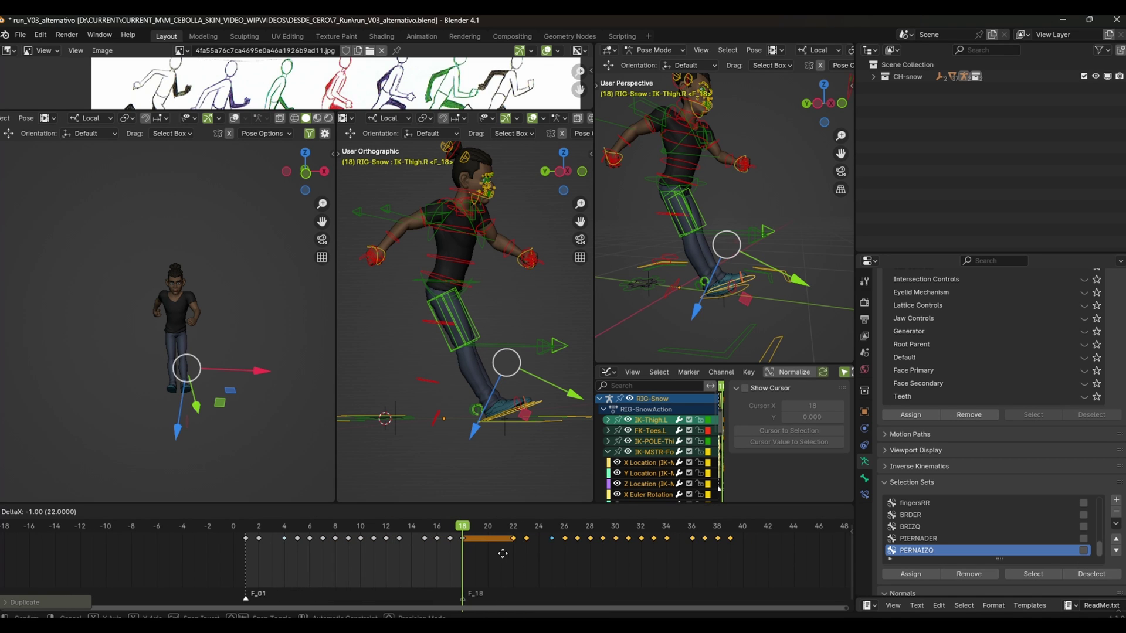
left_click(482, 557)
scroll(472, 563, "up", 1)
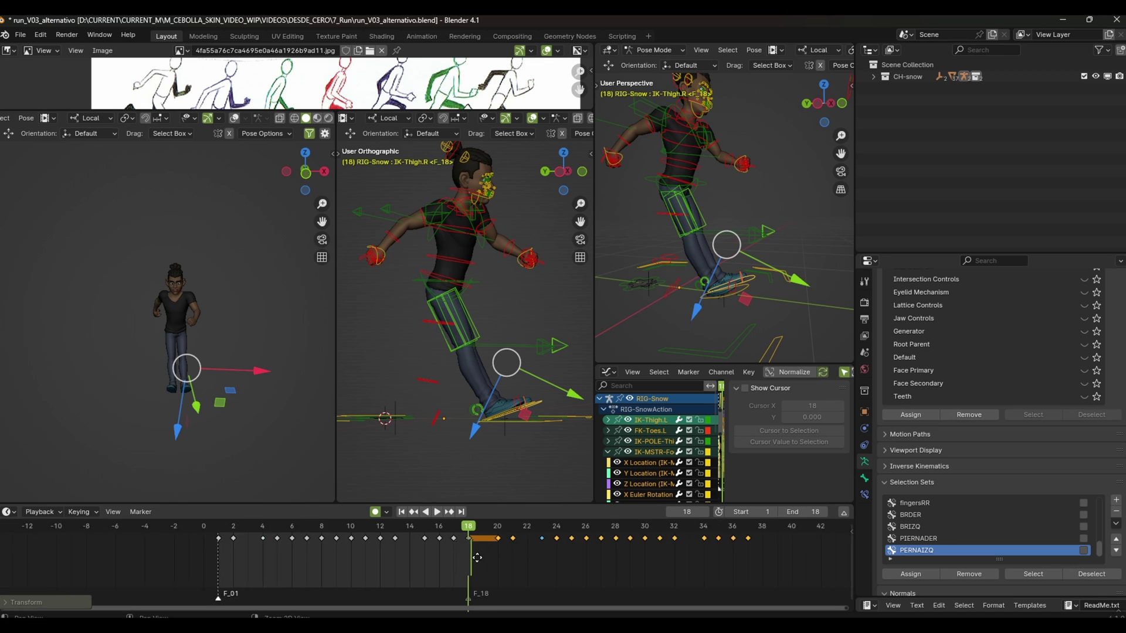
scroll(486, 563, "up", 2)
key("g")
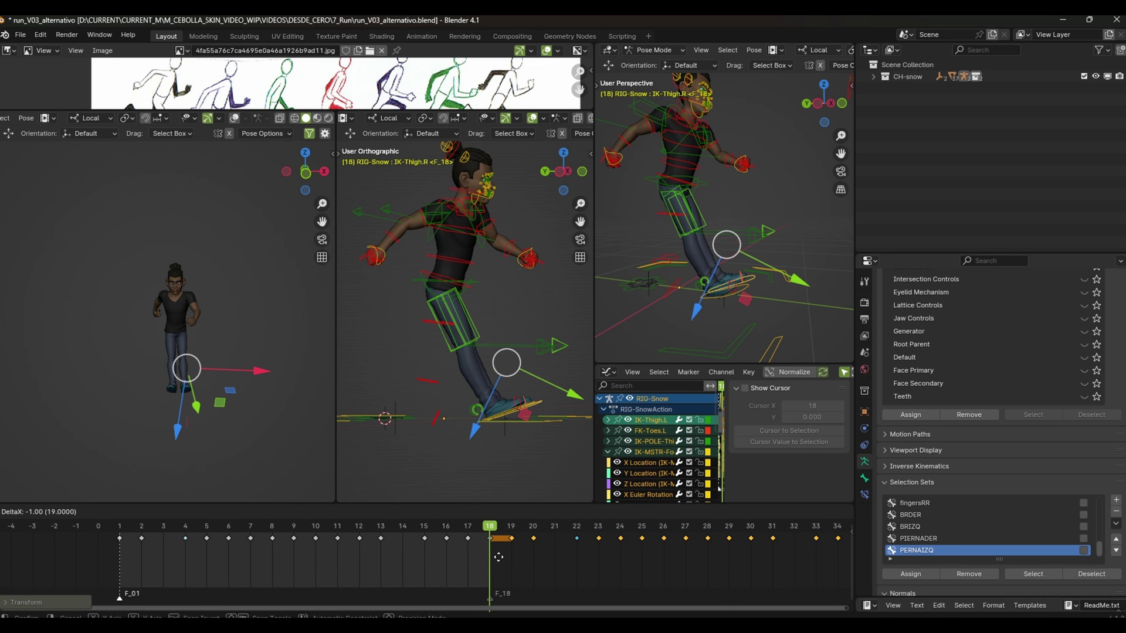
left_click(486, 558)
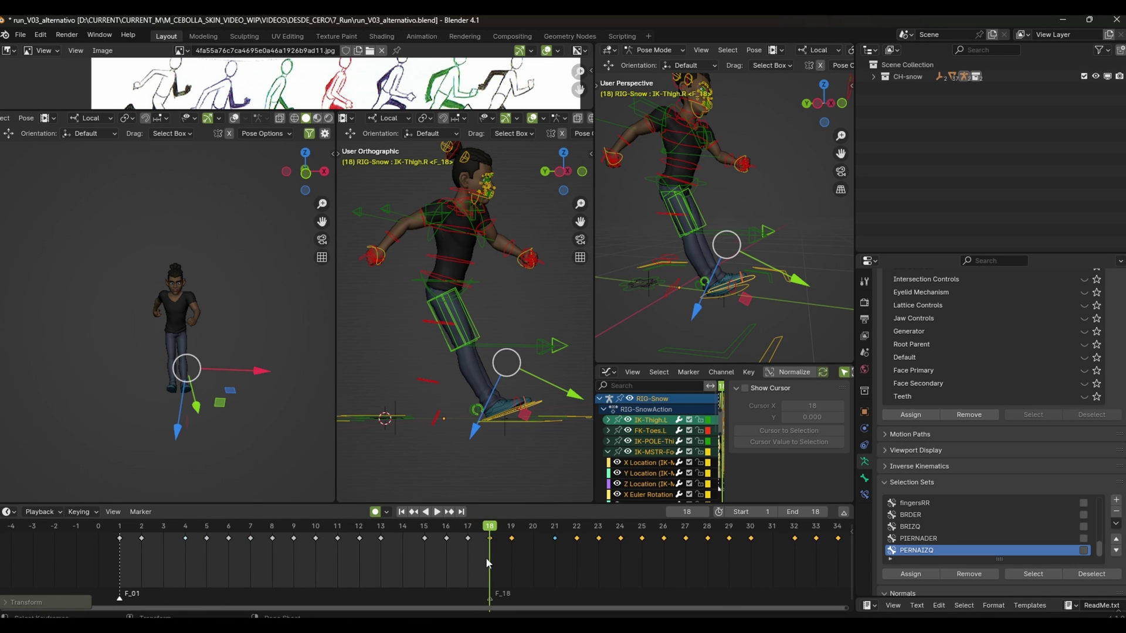
scroll(484, 563, "down", 2)
scroll(482, 565, "down", 2)
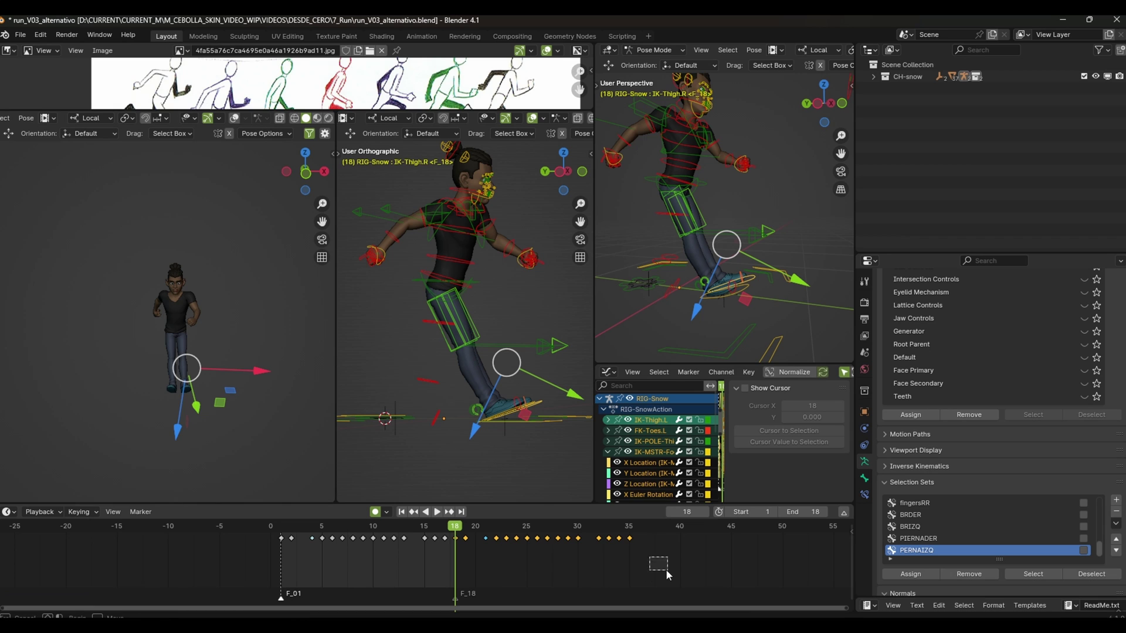
Select all keys, try a one-frame shift during playback, then undo it
key("a")
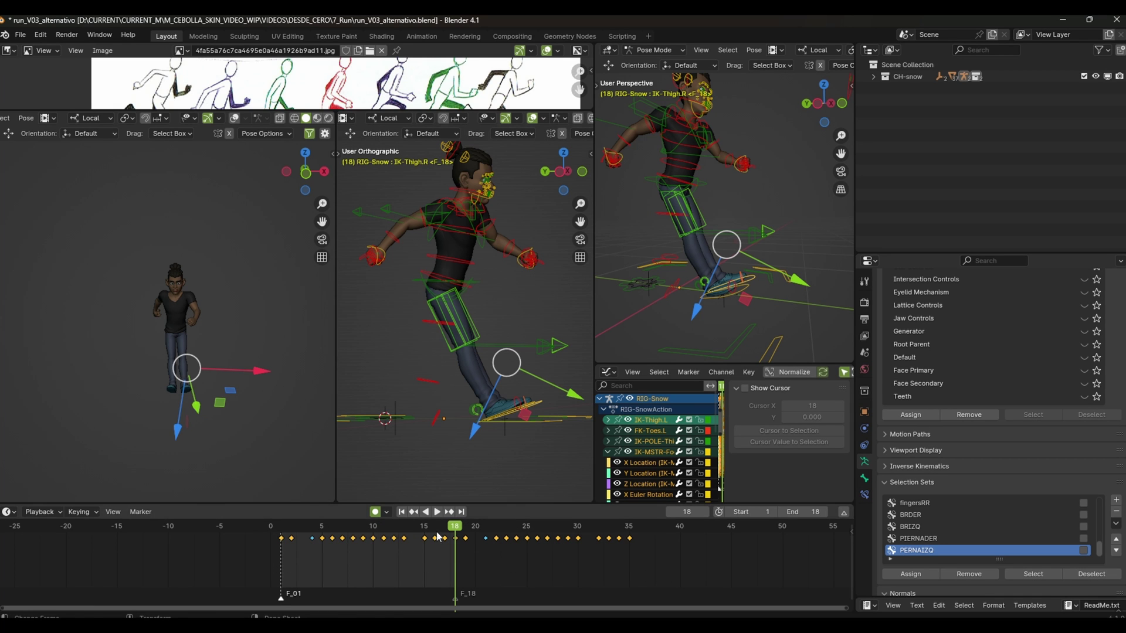
key("space")
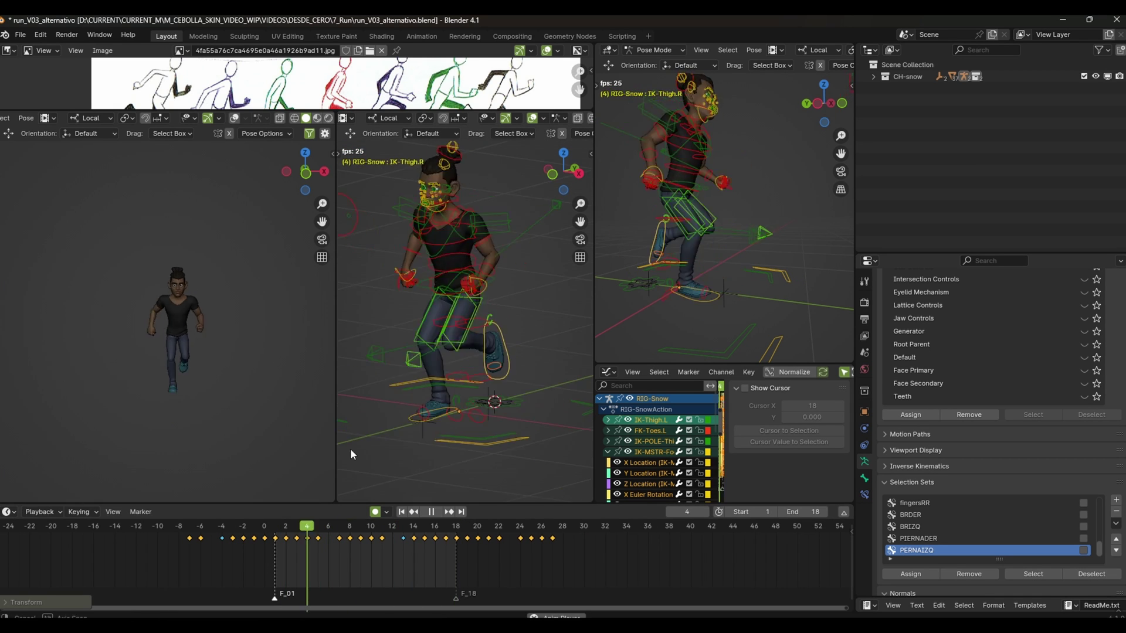
left_click(375, 558)
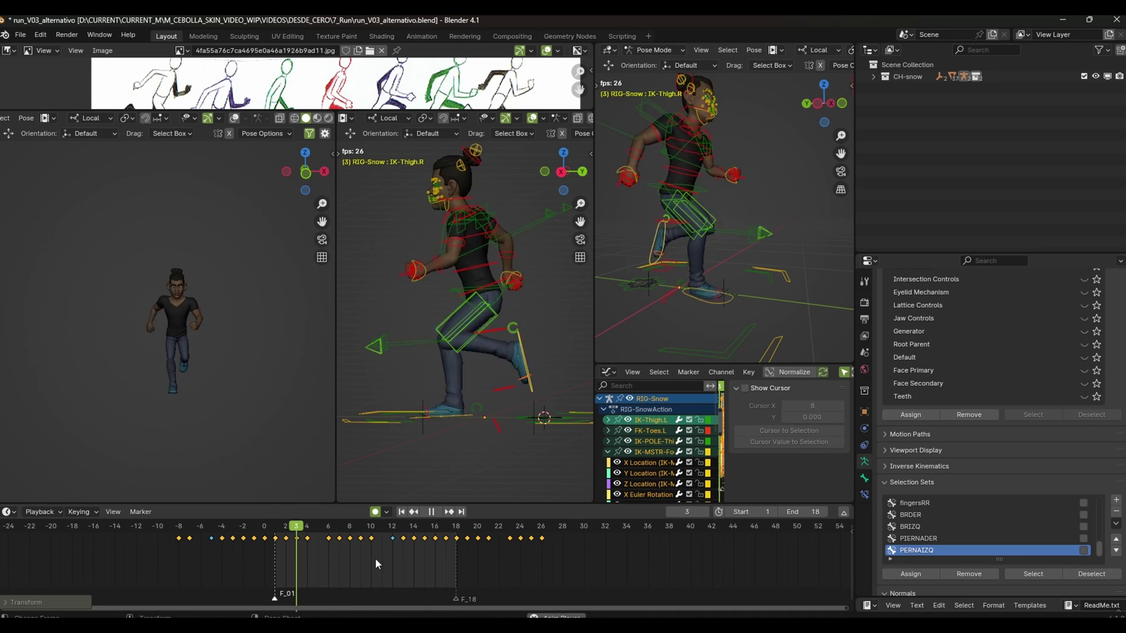
key("Escape")
key("ctrl+z")
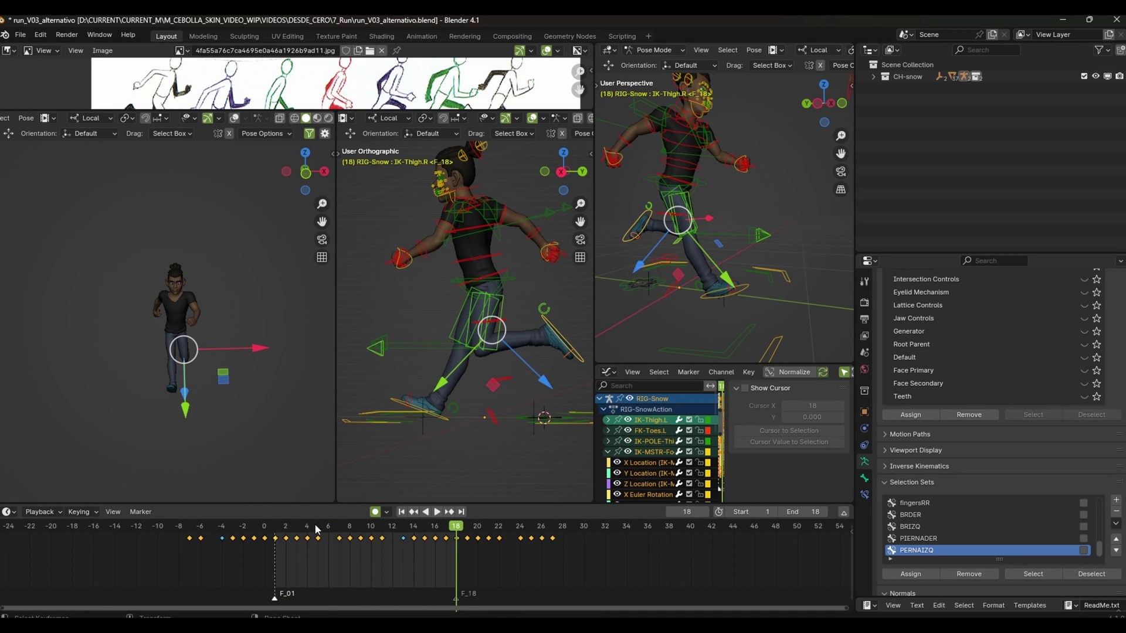
Review the running animation from frame 10 with the left view facing the character
left_click_drag(316, 529, 370, 525)
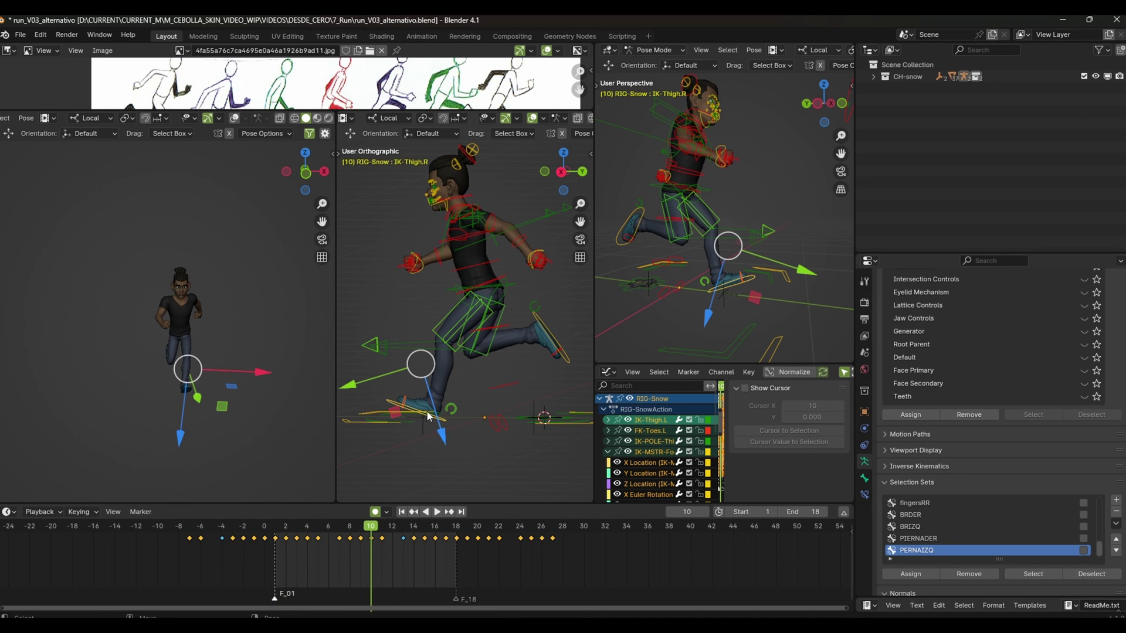
key("space")
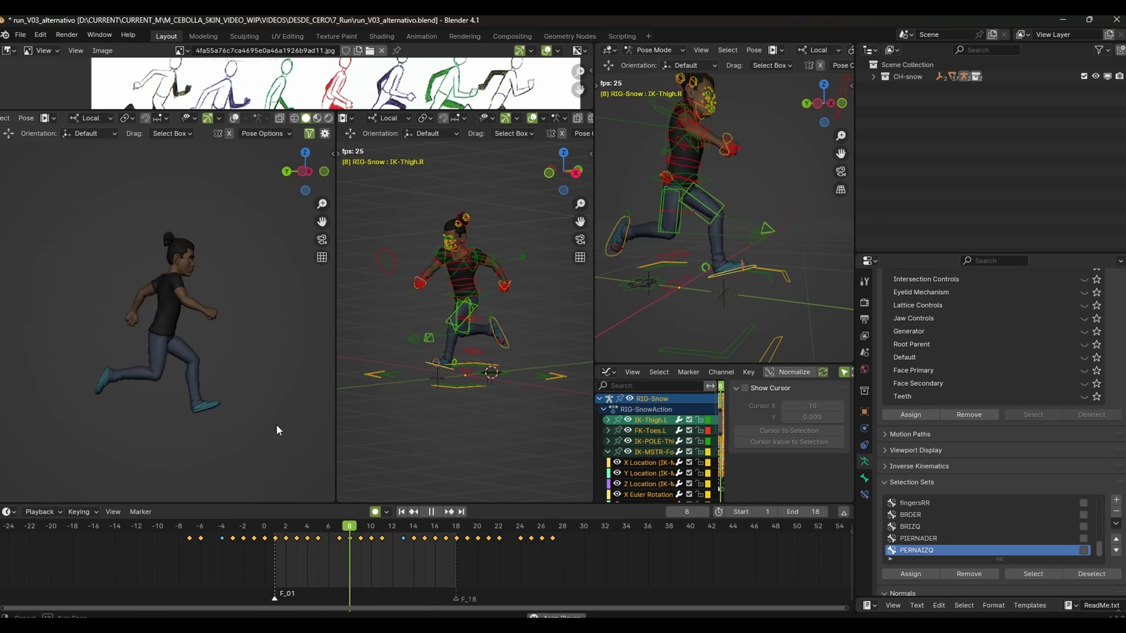
middle_click_drag(279, 430, 293, 444)
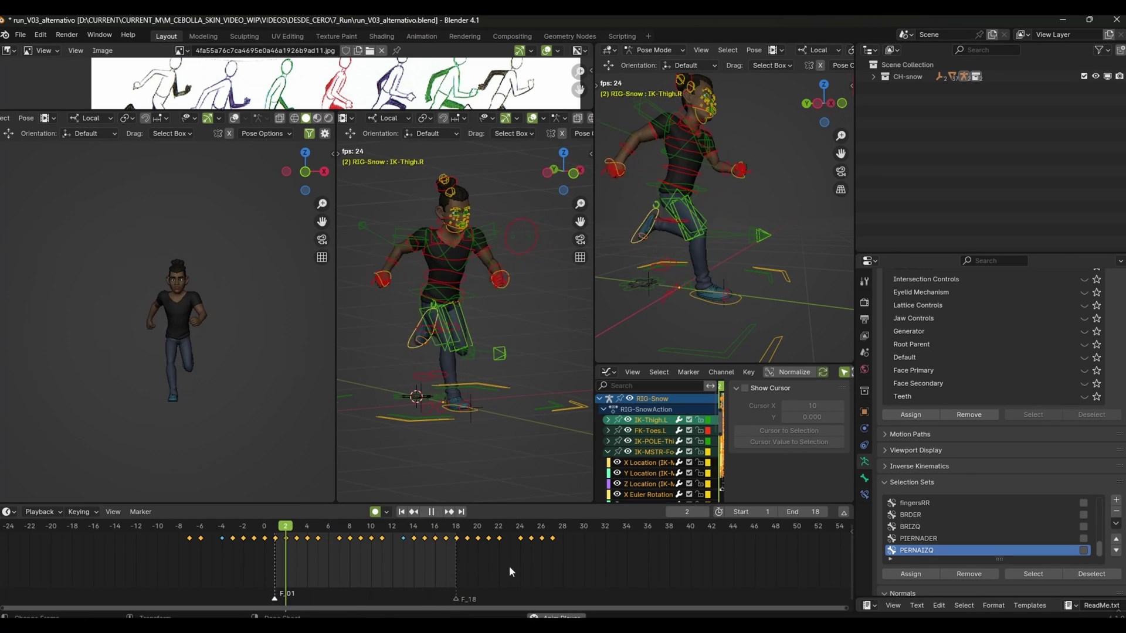
key("space")
left_click(456, 557)
Delete all keyframes after frame 18 and before frame 0
left_click_drag(600, 569, 461, 530)
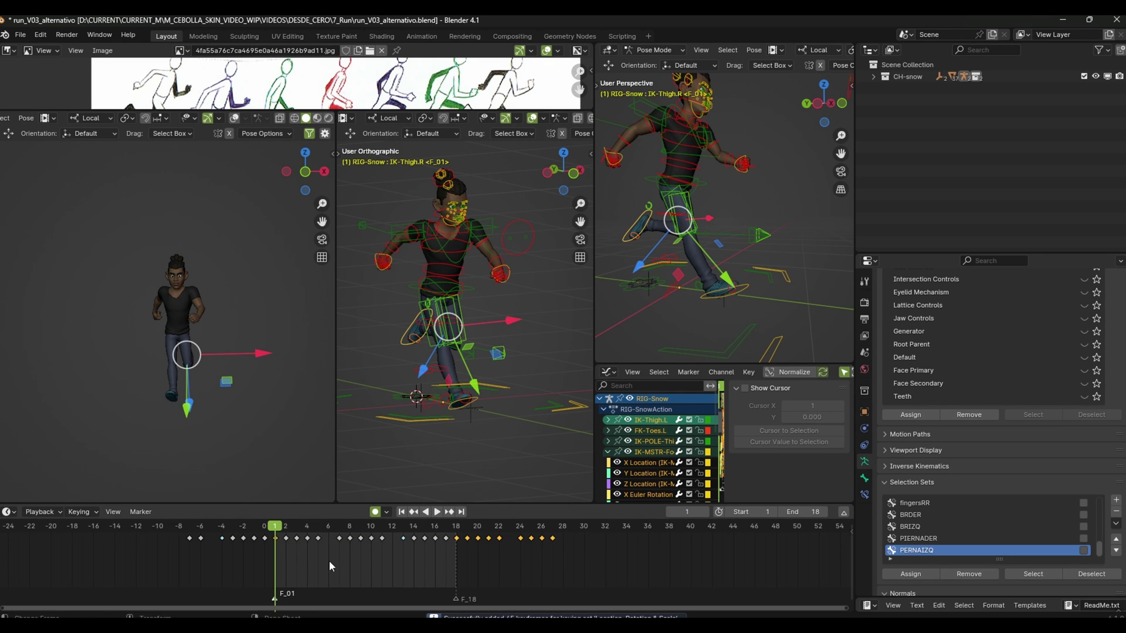
key("Delete")
left_click_drag(262, 545, 174, 537)
key("Delete")
Replay the cycle in side views and select the MSTR-Spine_Torso bone
key("space")
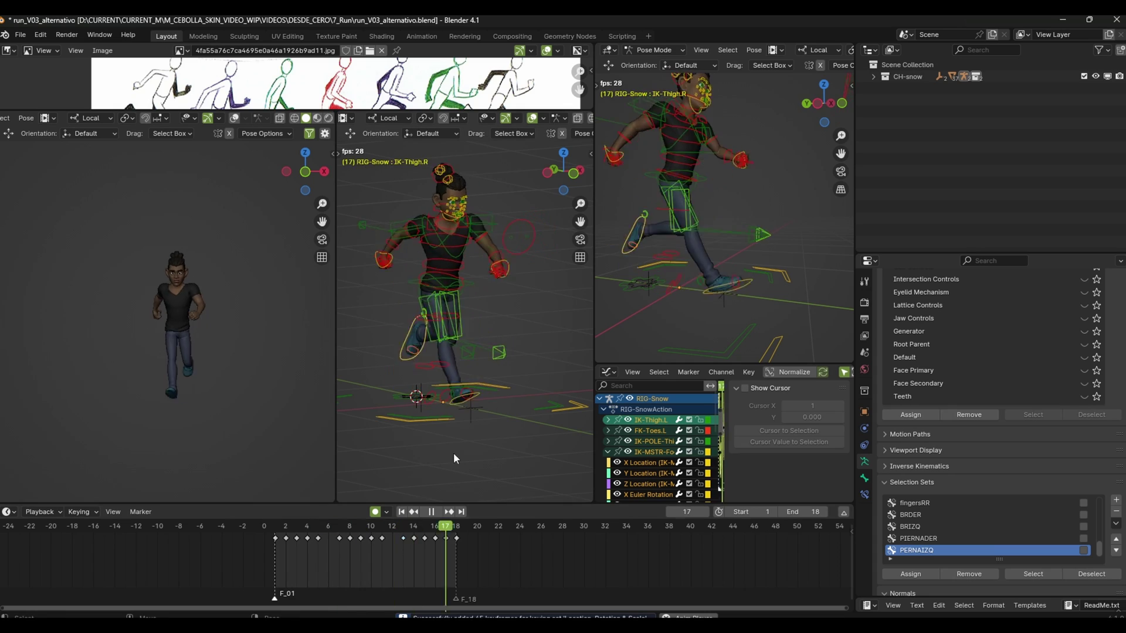
middle_click_drag(453, 452, 517, 392)
key("KP_3")
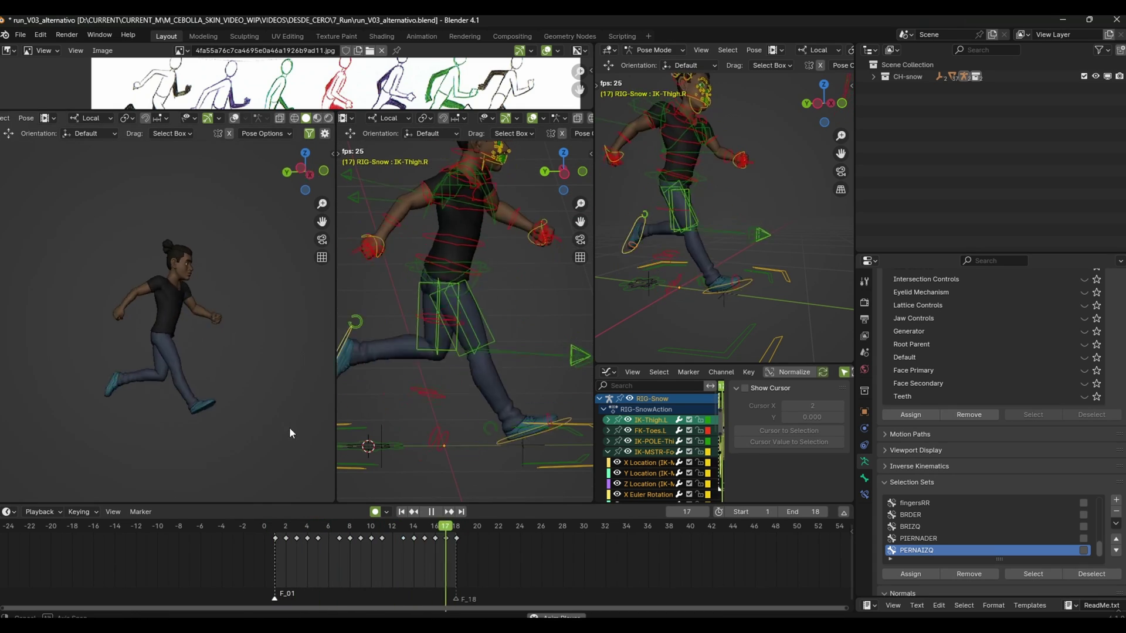
key("space")
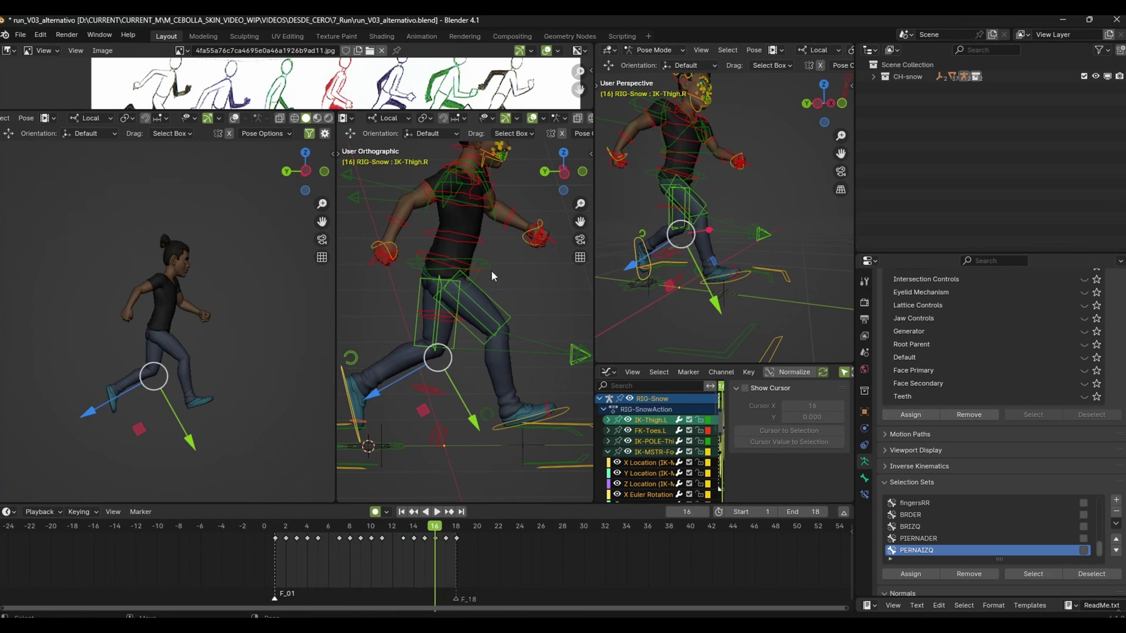
left_click(492, 270)
Widen the Graph Editor and slightly offset the torso's isolated Y Location keys
left_click_drag(594, 434, 455, 434)
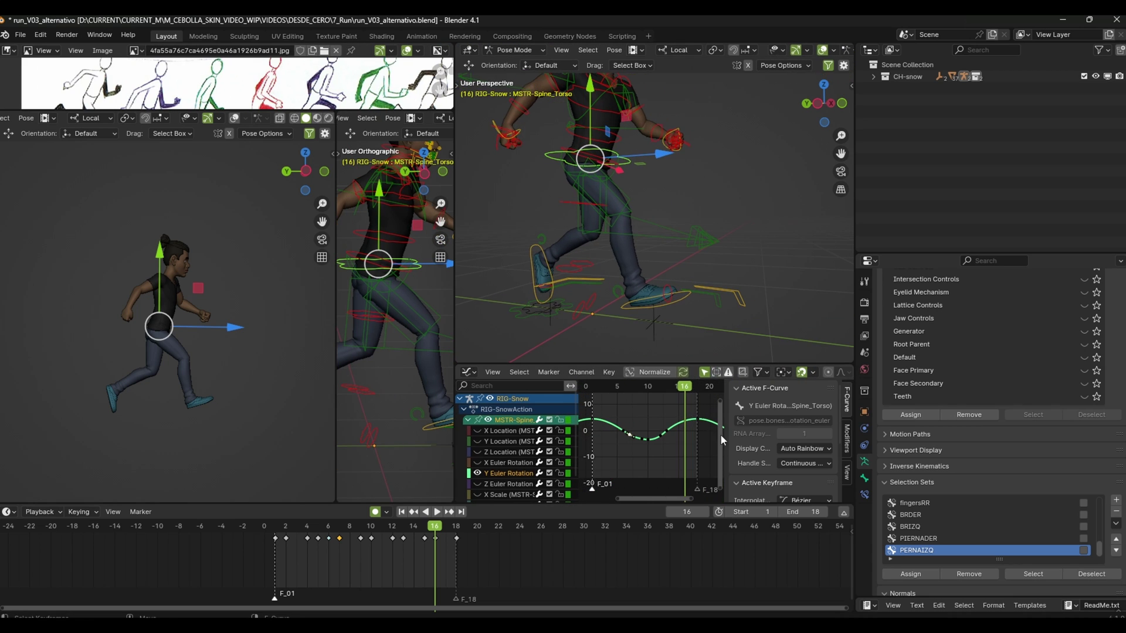
key("Home")
key("h")
key("Home")
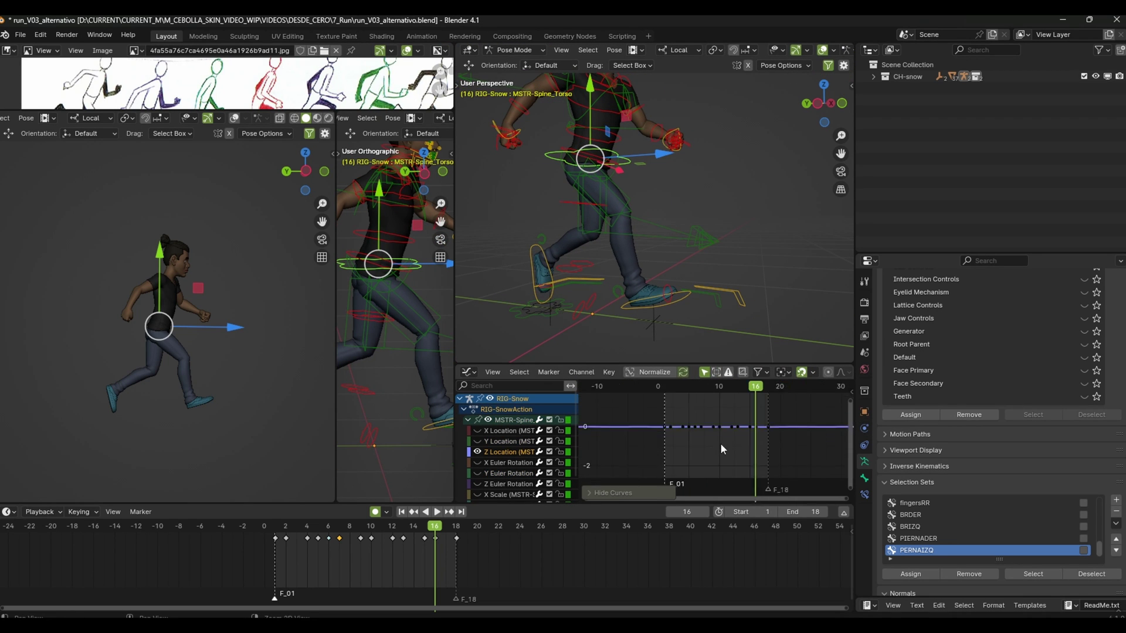
left_click(508, 441)
key("Home")
key("Left")
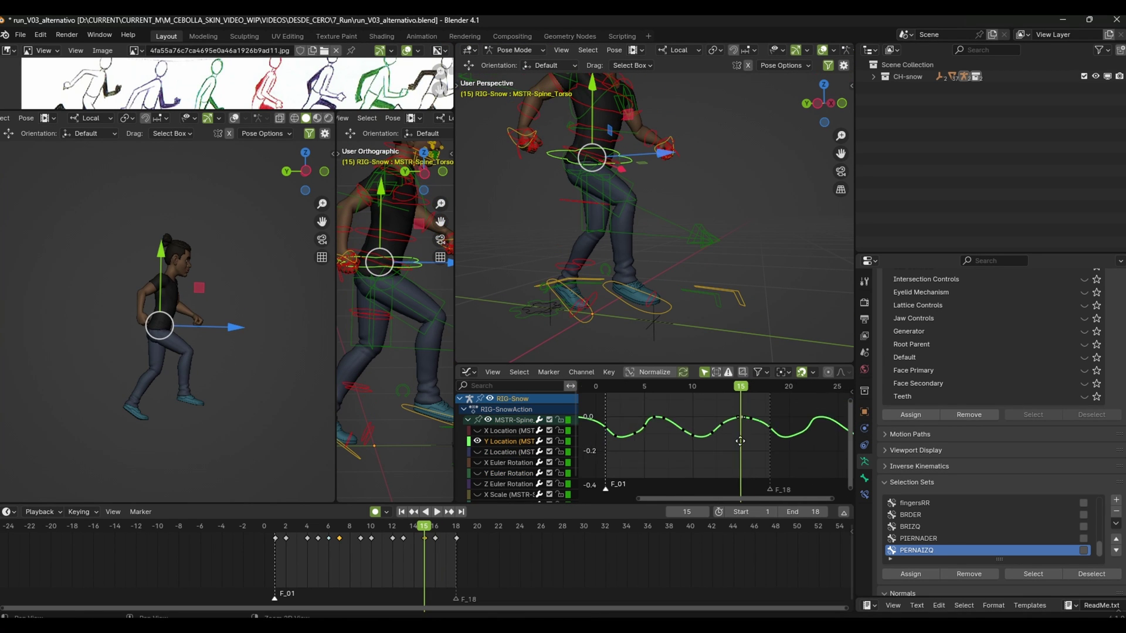
key("a")
scroll(702, 444, "up", 2)
key("g")
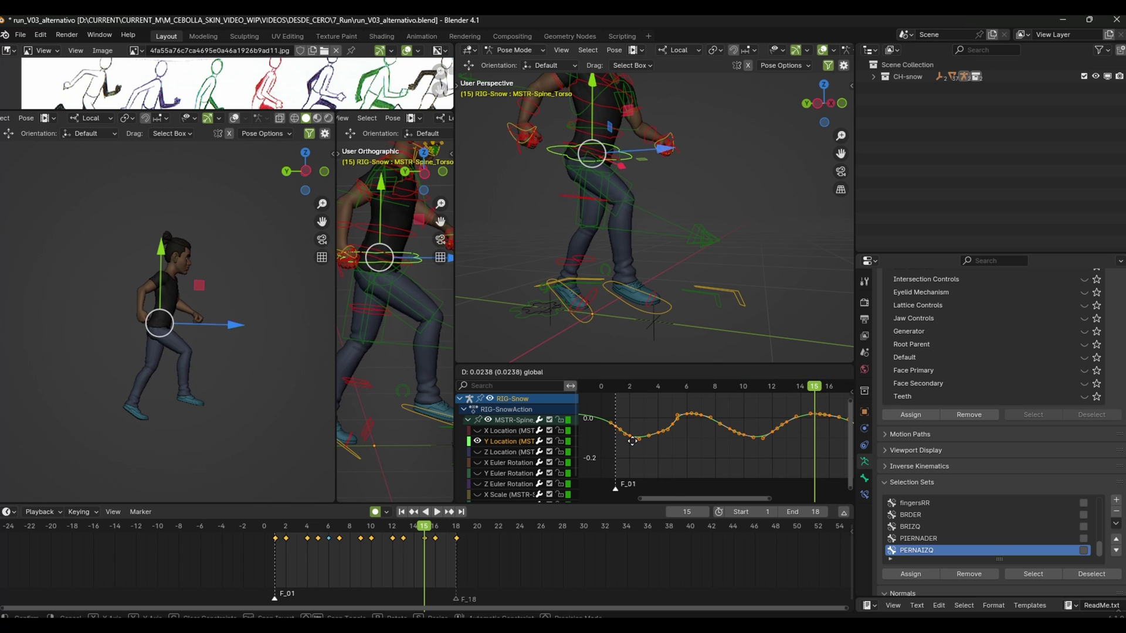
left_click(632, 441)
key("space")
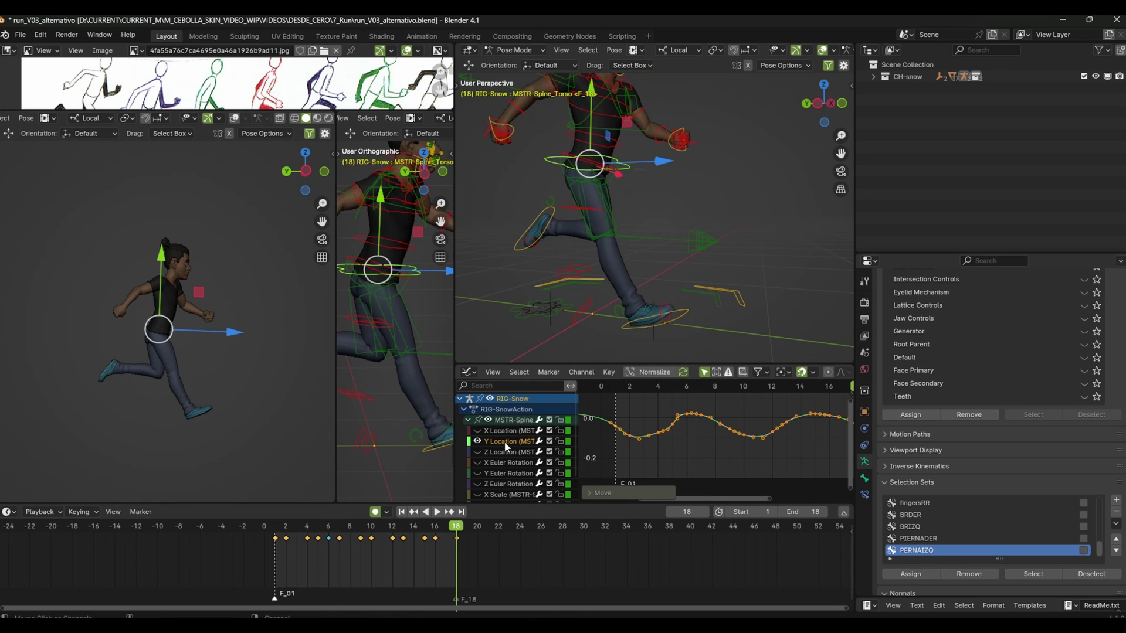
Offset the torso's Z Location keys and play back to check the motion
left_click(505, 452)
key("Home")
key("a")
scroll(664, 423, "up", 2)
key("g")
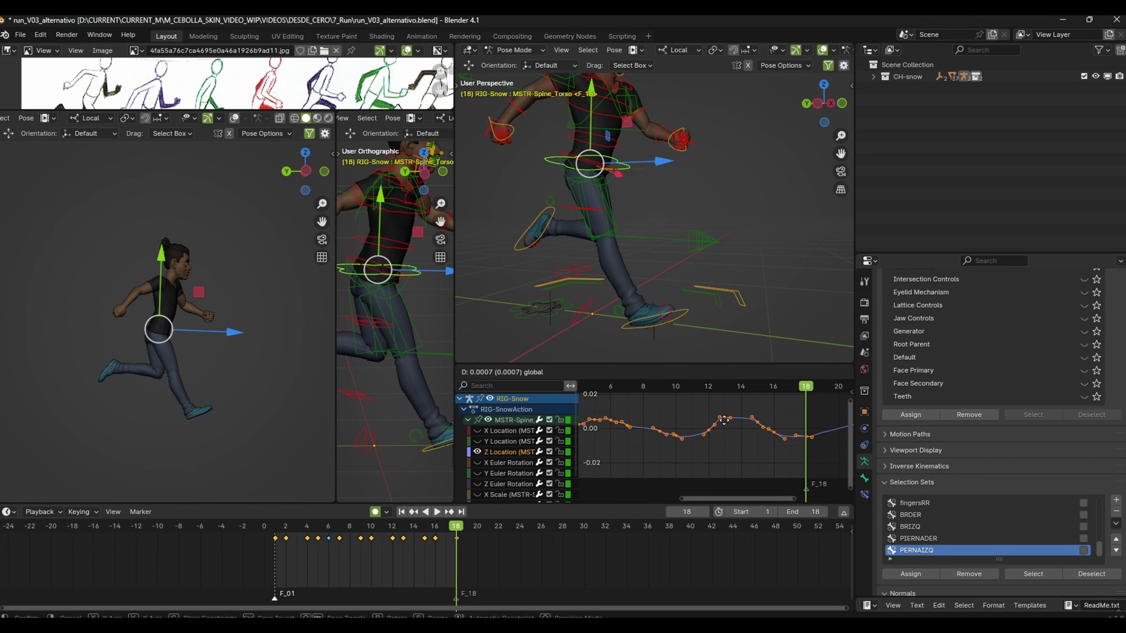
left_click(725, 420)
scroll(725, 420, "up", 3)
key("g")
left_click(718, 453)
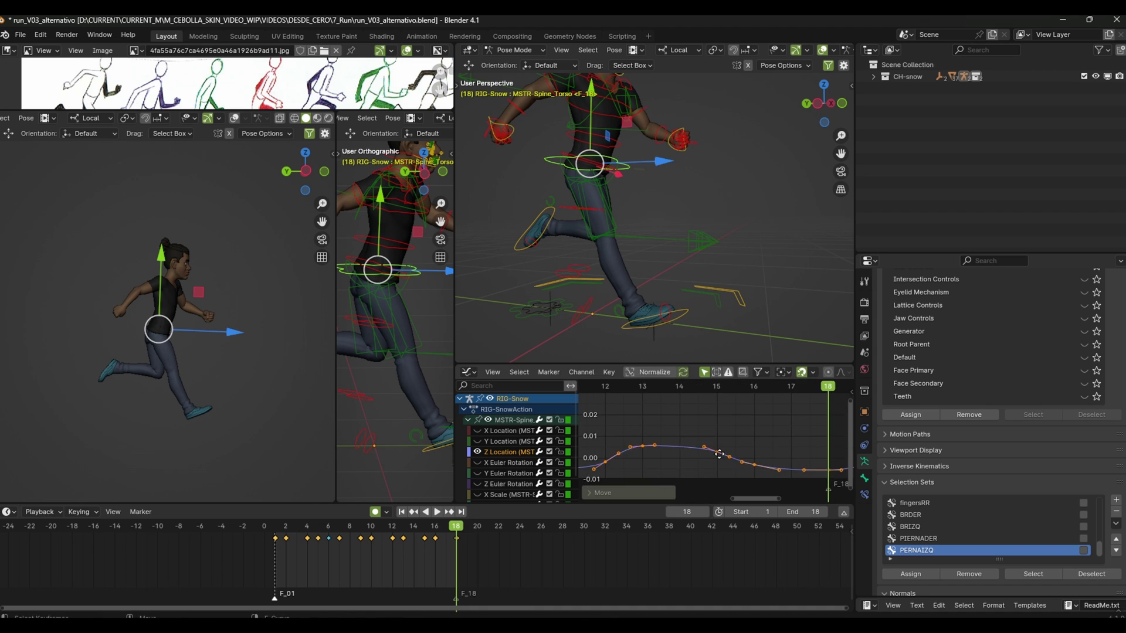
key("space")
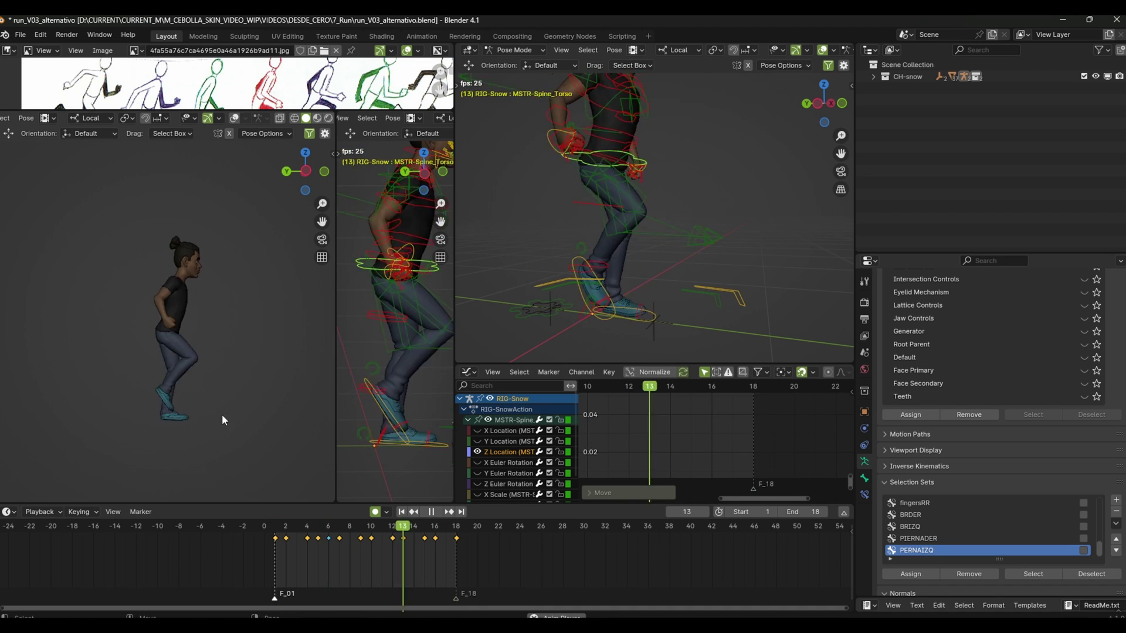
key("space")
Reshape the X Euler Rotation curve, then reveal all torso curves at frame 1
left_click(627, 418)
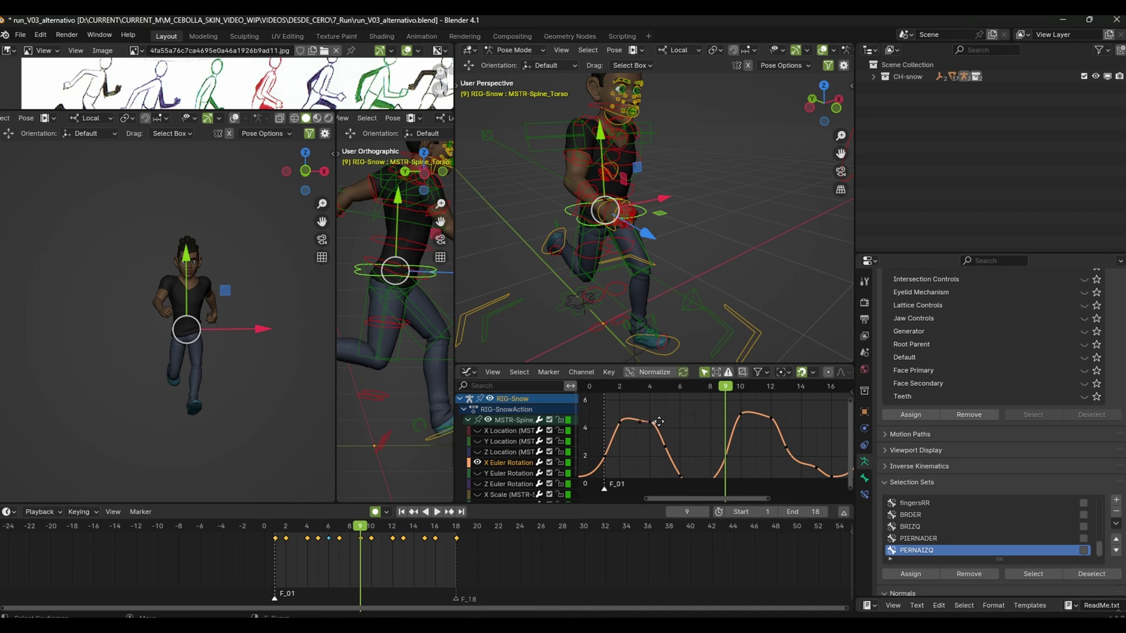
left_click(659, 421)
middle_click_drag(659, 422, 634, 391)
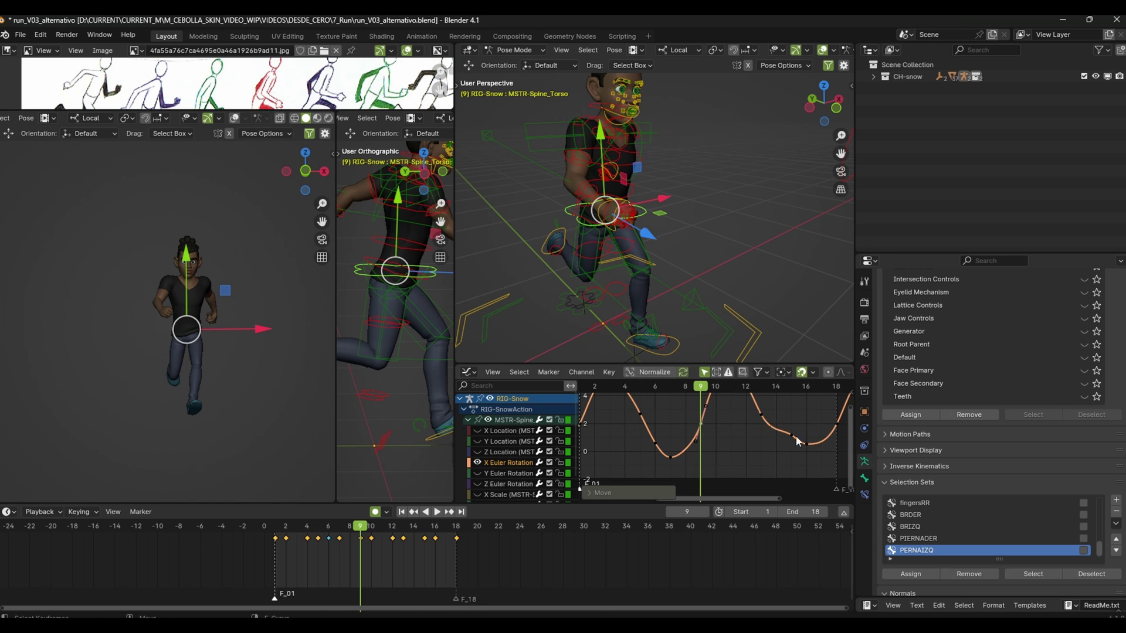
key("Home")
key("space")
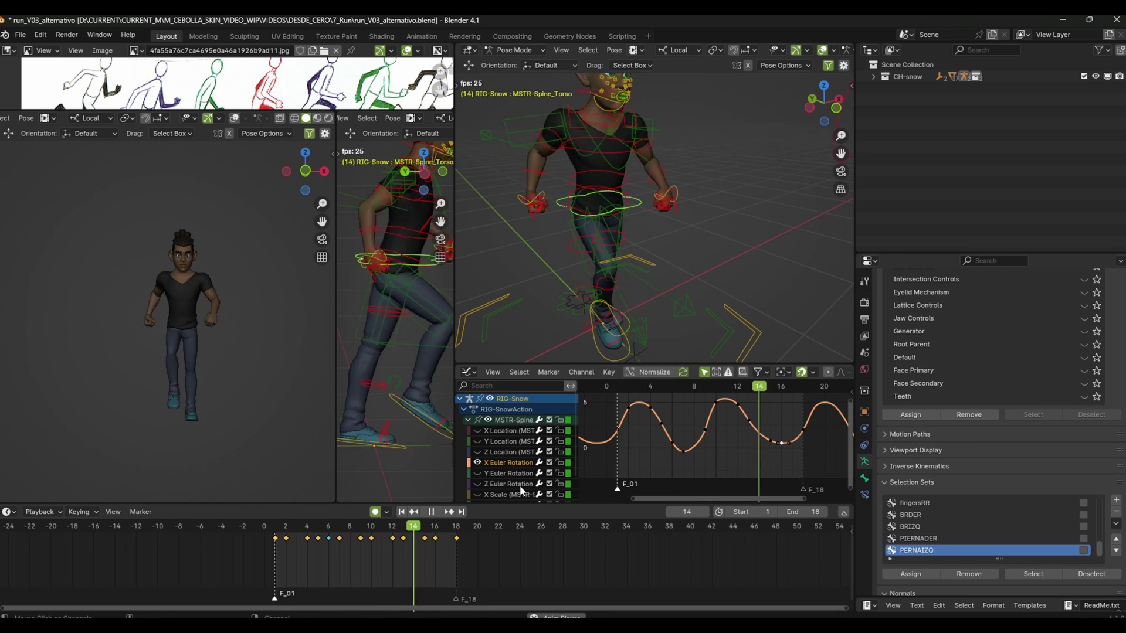
key("space")
key("shift+Left")
key("alt+h")
scroll(724, 318, "down", 5)
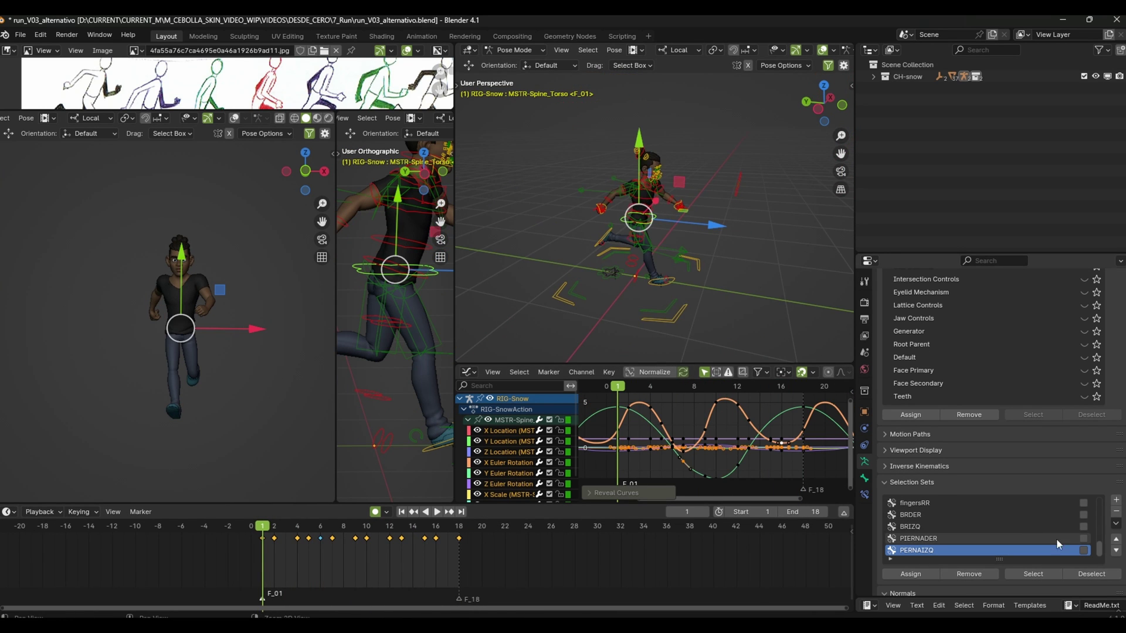
Select every rig bone and show all their curves in the Graph Editor
key("a")
left_click_drag(455, 264, 354, 263)
key("Home")
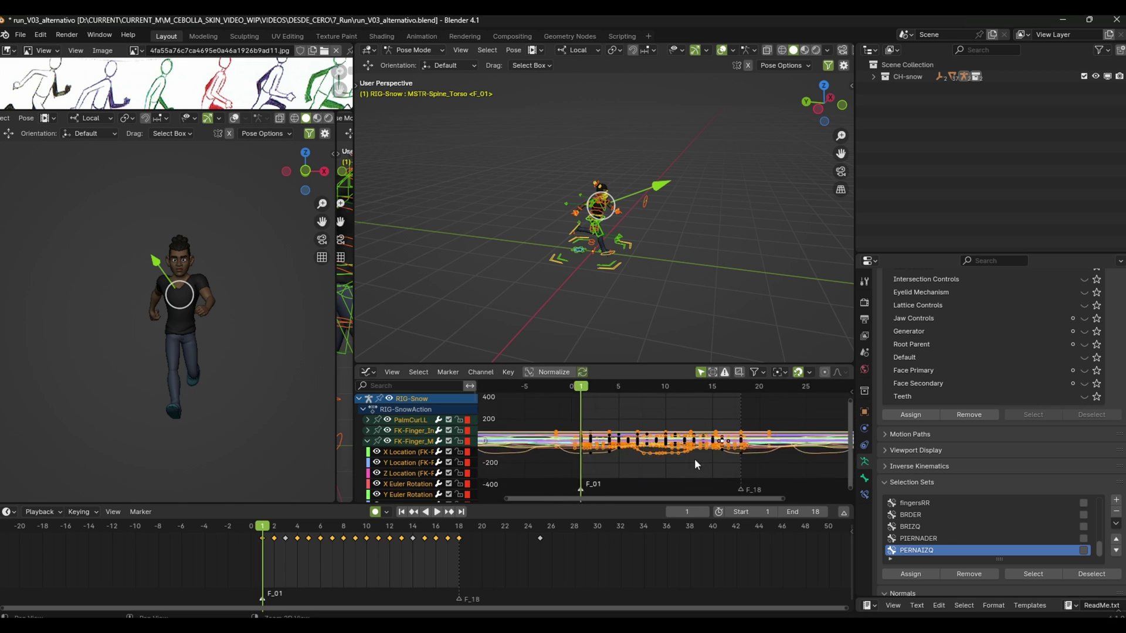
key("Home")
key("ctrl+KP_Subtract")
key("alt+h")
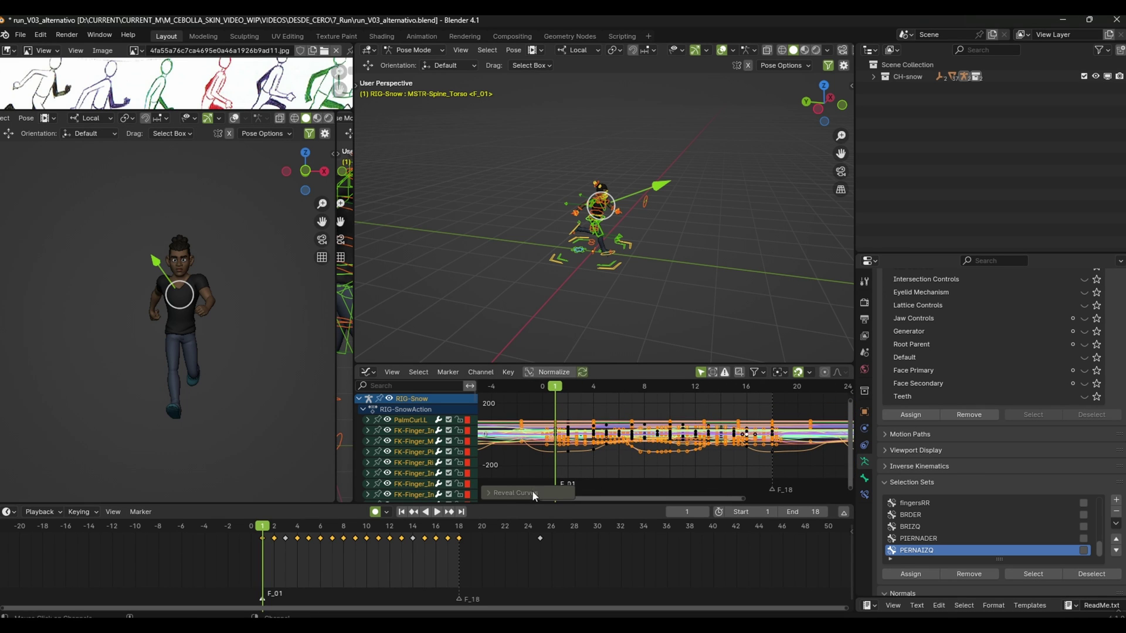
left_click(481, 371)
Give all keys in frames 1–18 Auto Clamped handles and begin a Gaussian smooth
left_click(588, 216)
left_click_drag(533, 395, 807, 473)
scroll(667, 462, "down", 1)
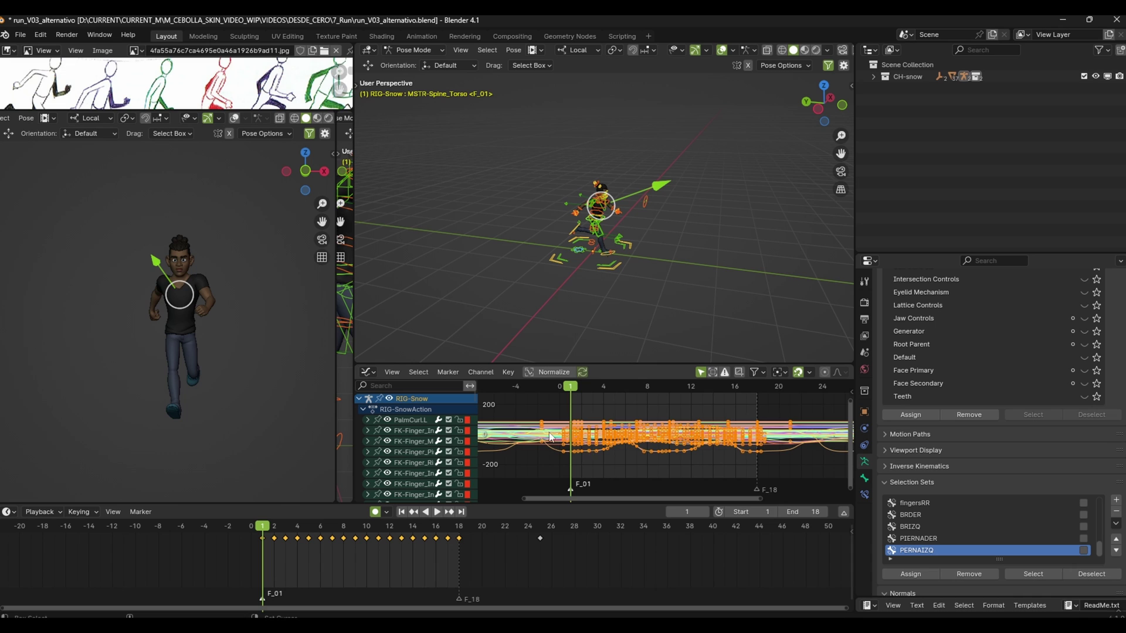
left_click(507, 372)
mouse_move(537, 515)
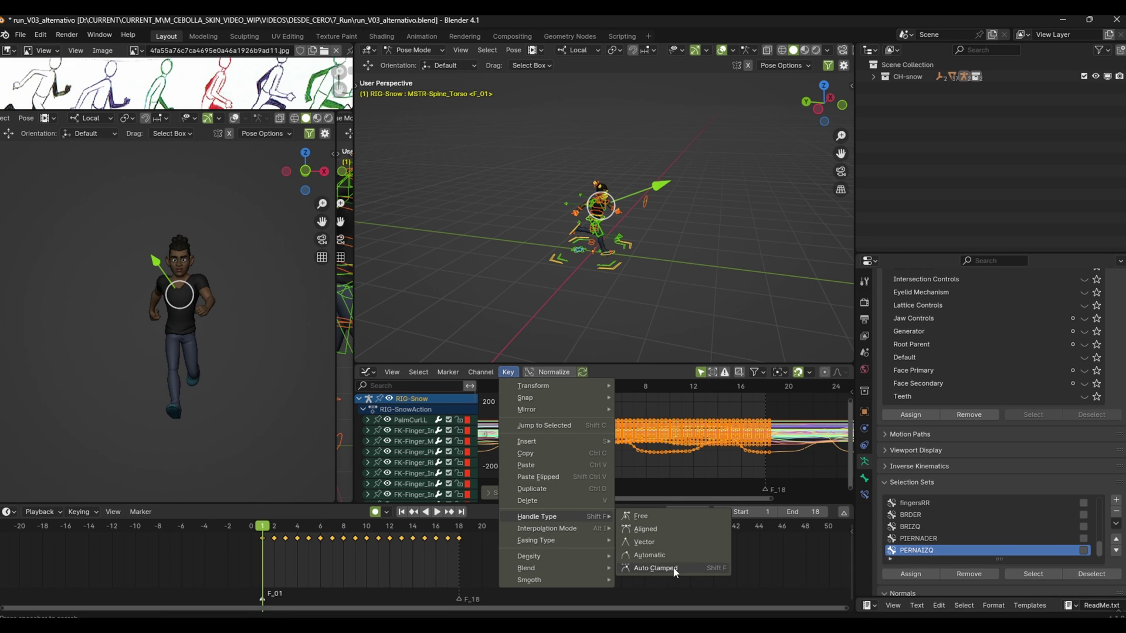
left_click(684, 514)
key("alt+d")
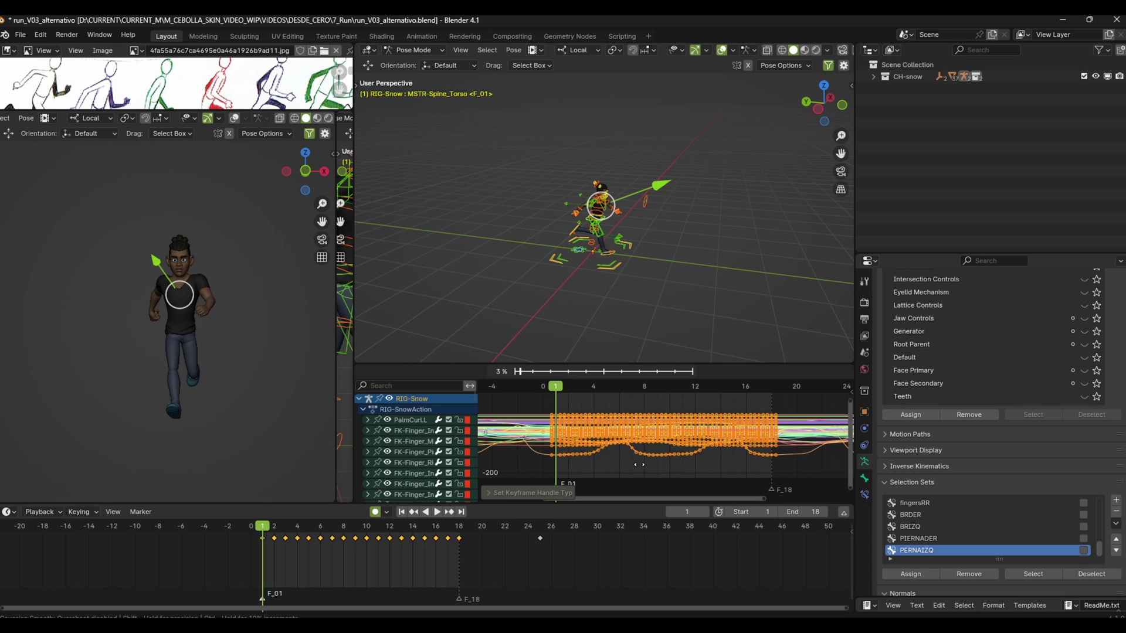
Apply the Gaussian smooth and play the run cycle to review it
left_click(658, 465)
key("space")
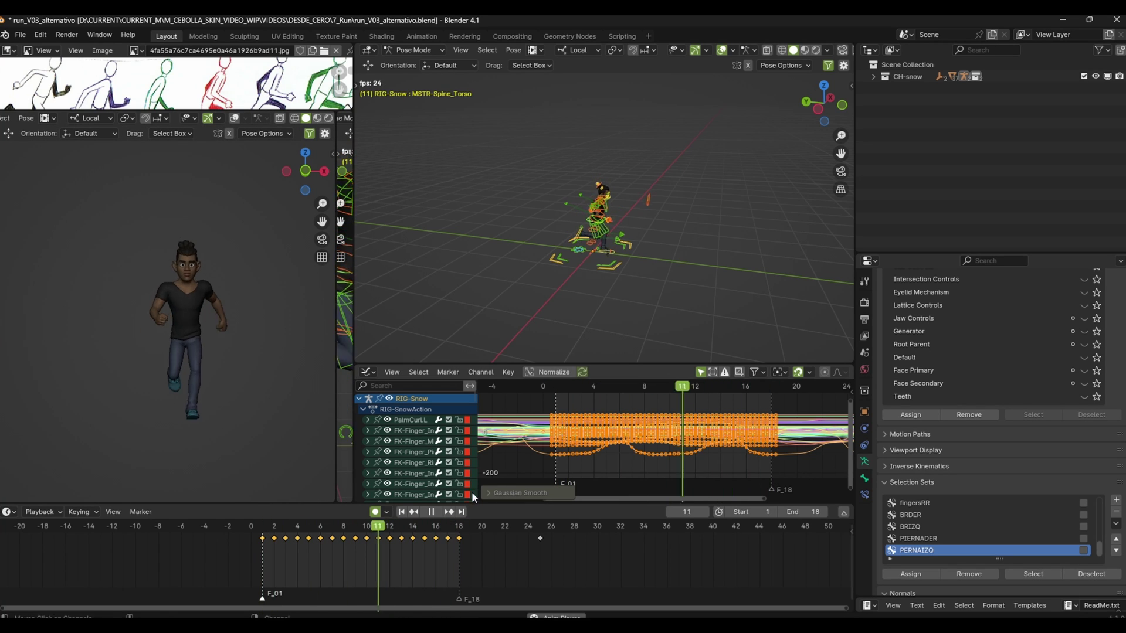
scroll(698, 472, "up", 5)
scroll(698, 474, "down", 2)
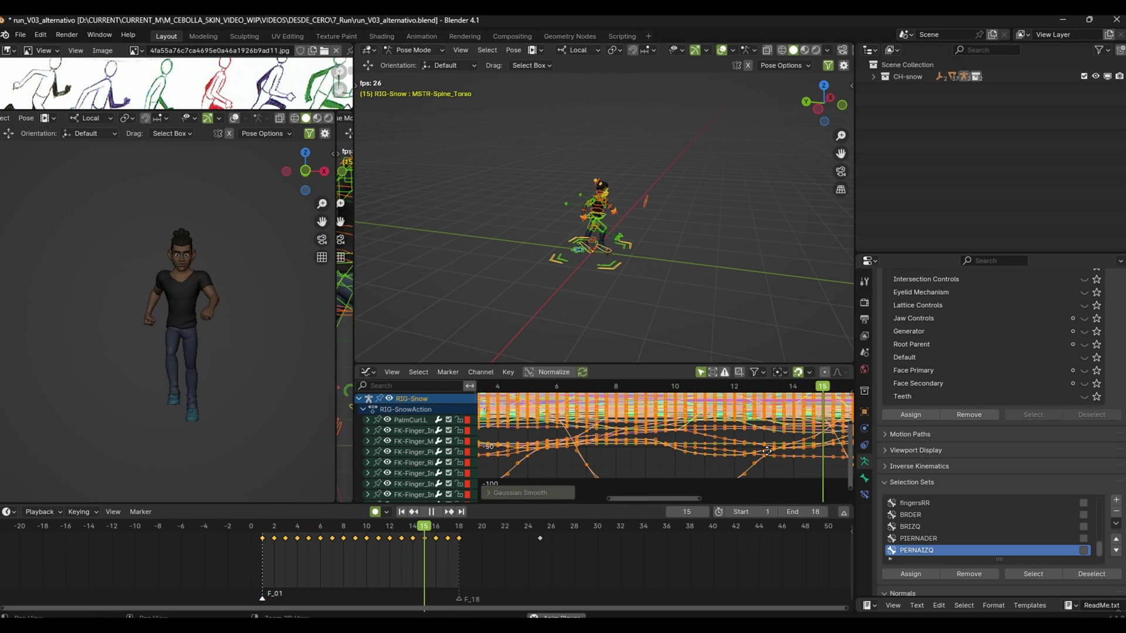
scroll(680, 449, "down", 1)
scroll(619, 466, "down", 1)
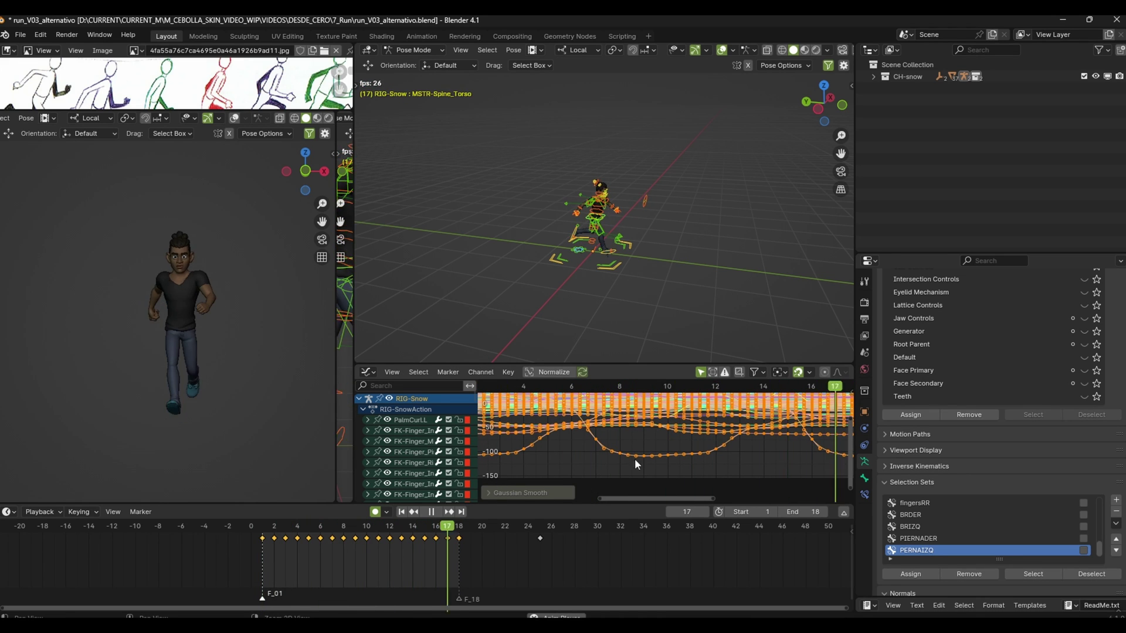
scroll(635, 461, "down", 5)
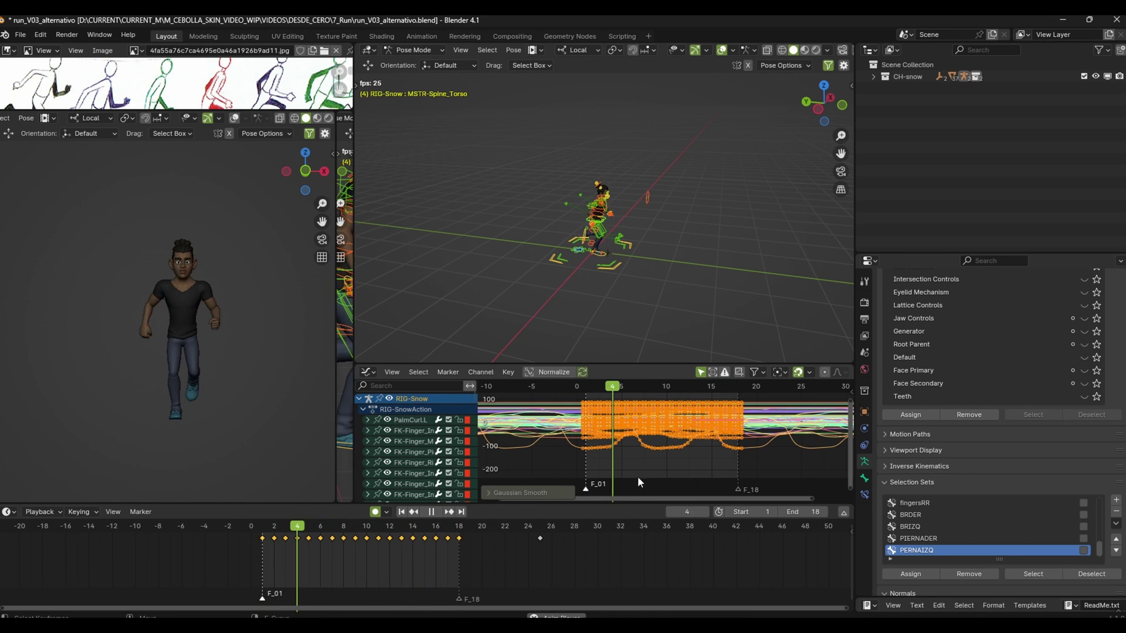
scroll(668, 467, "up", 1)
key("space")
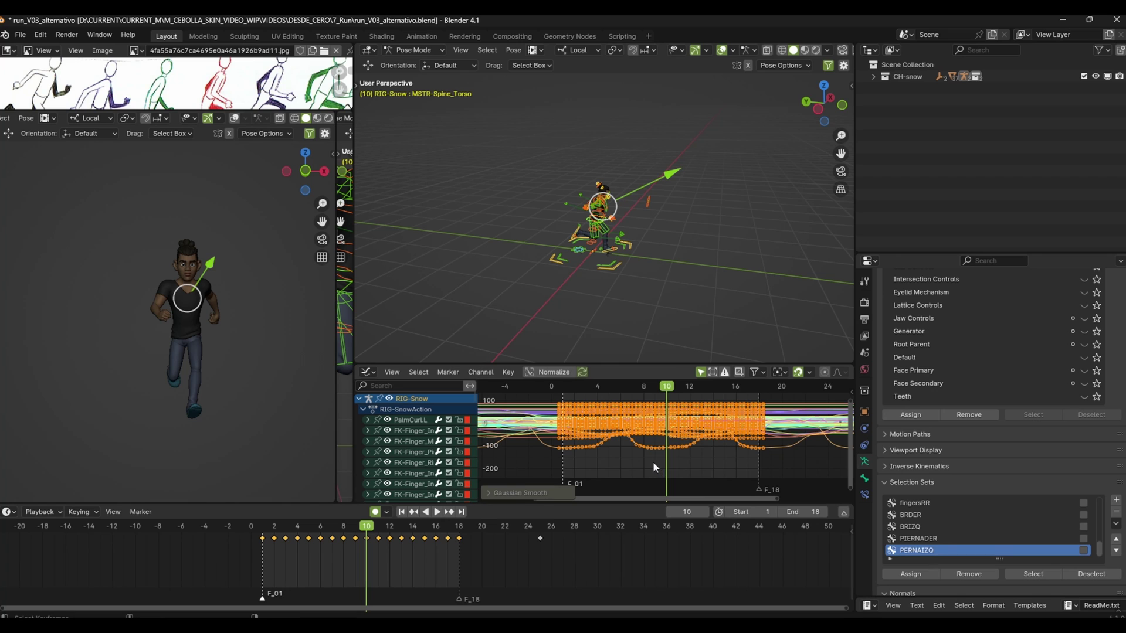
Apply a second Gaussian Smooth pass and play back the result
key("alt+o")
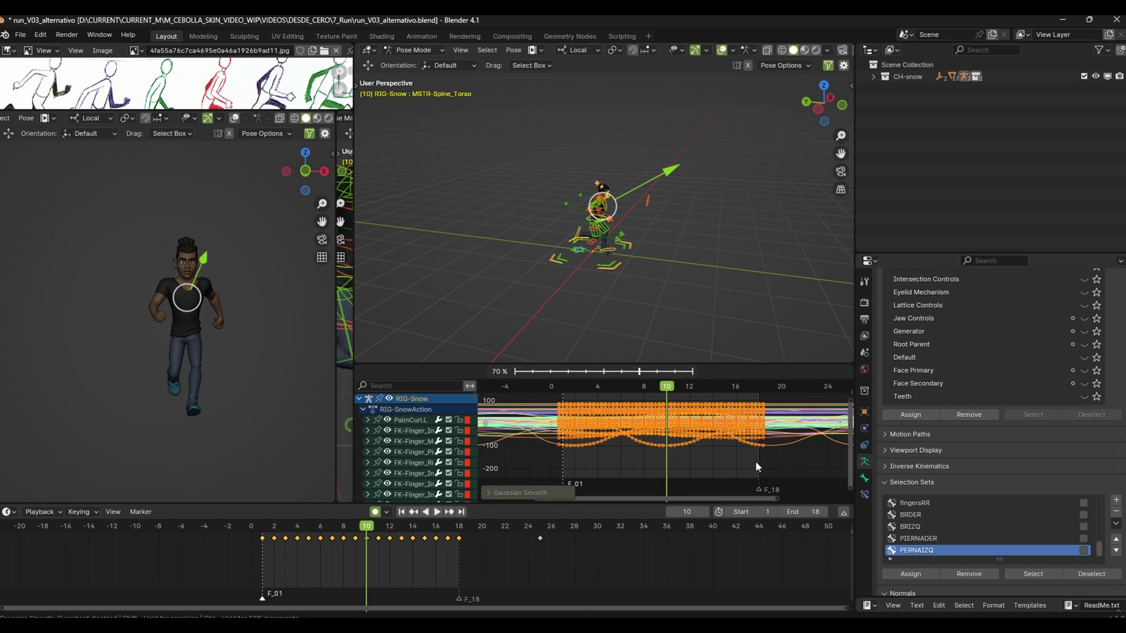
left_click(756, 463)
key("space")
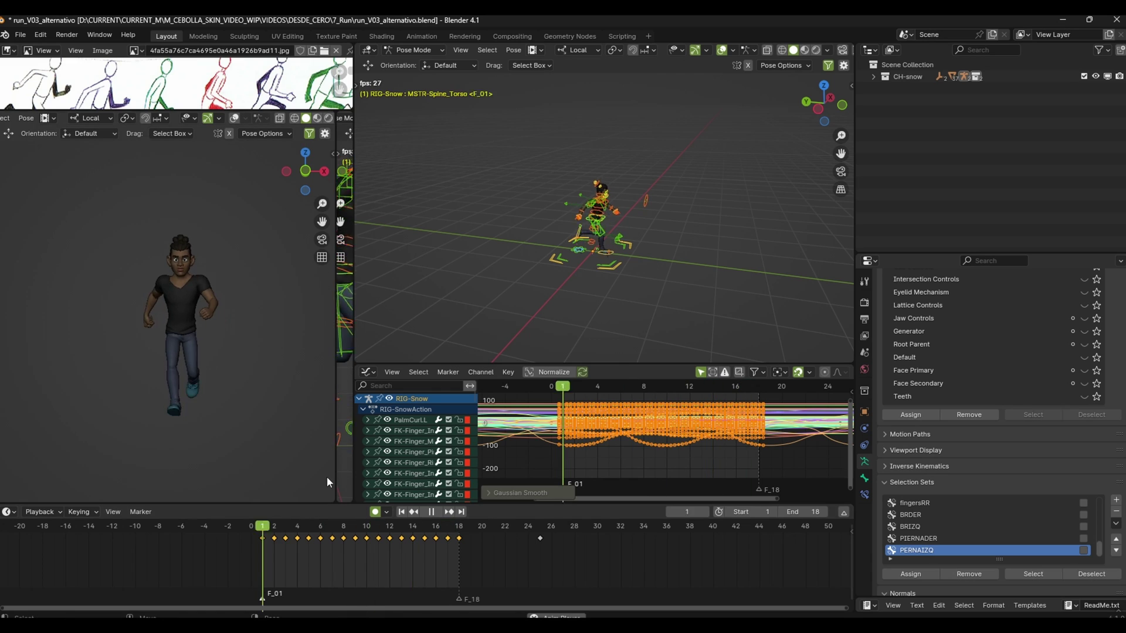
key("space")
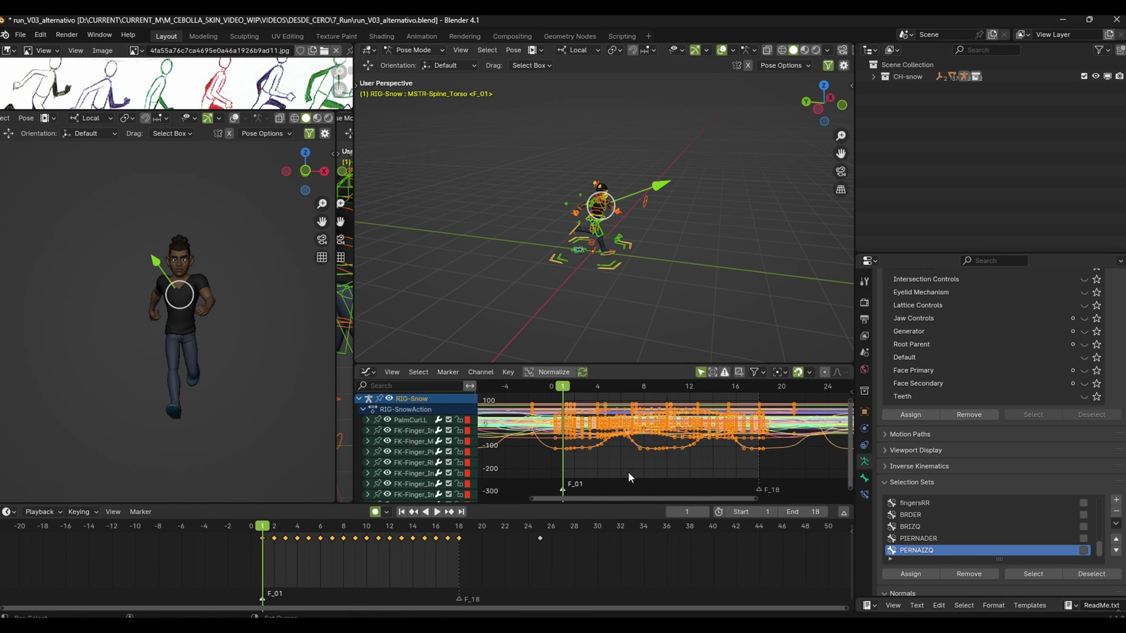
Play the run cycle, stop at frame 2, and begin a Gaussian smooth at 13%
scroll(630, 472, "up", 2)
scroll(633, 472, "up", 1)
scroll(633, 472, "down", 1)
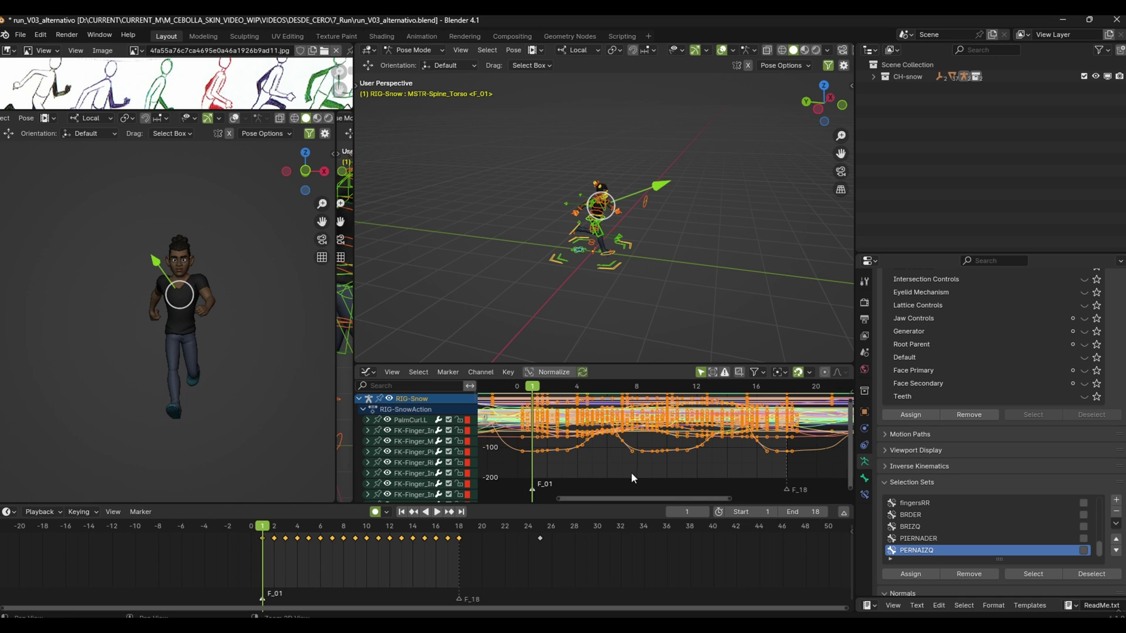
scroll(622, 474, "down", 1)
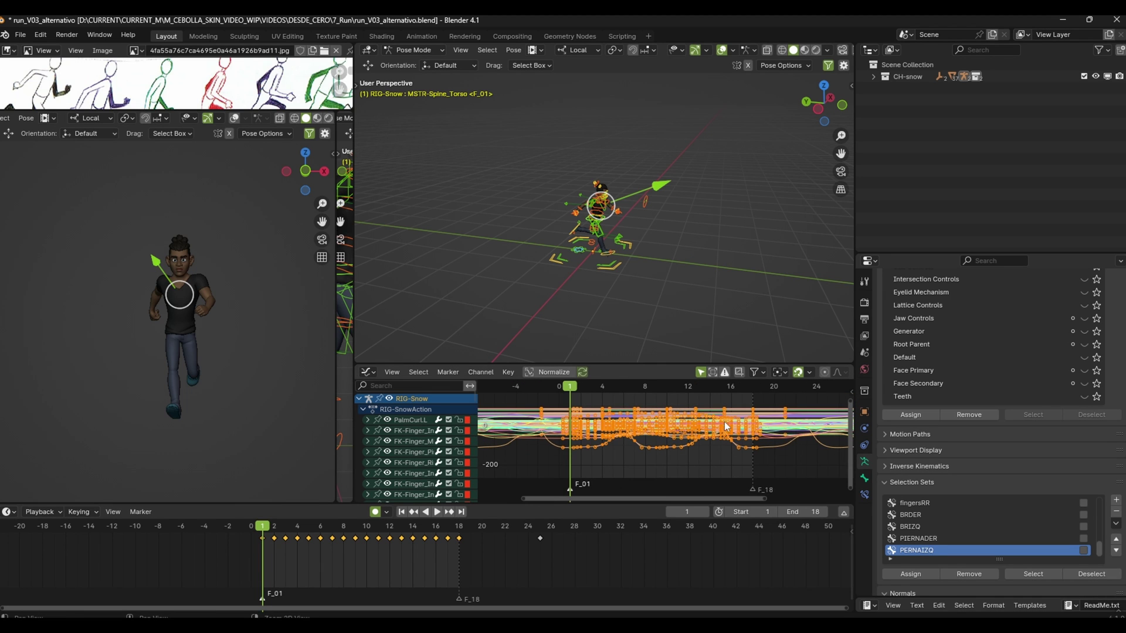
key("space")
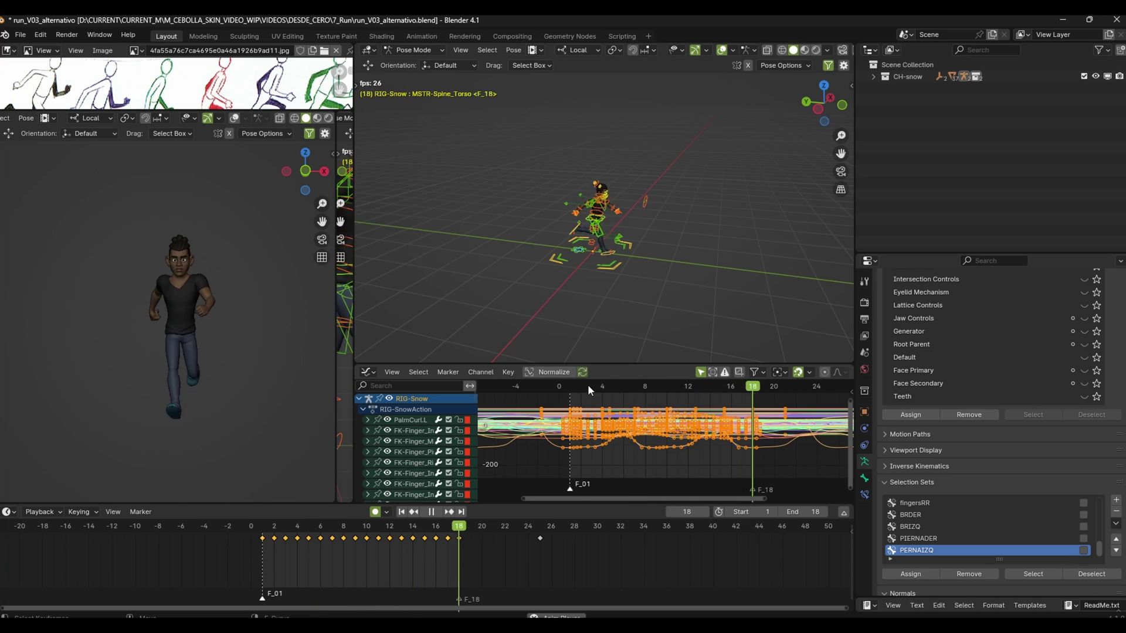
left_click_drag(587, 389, 580, 389)
key("space")
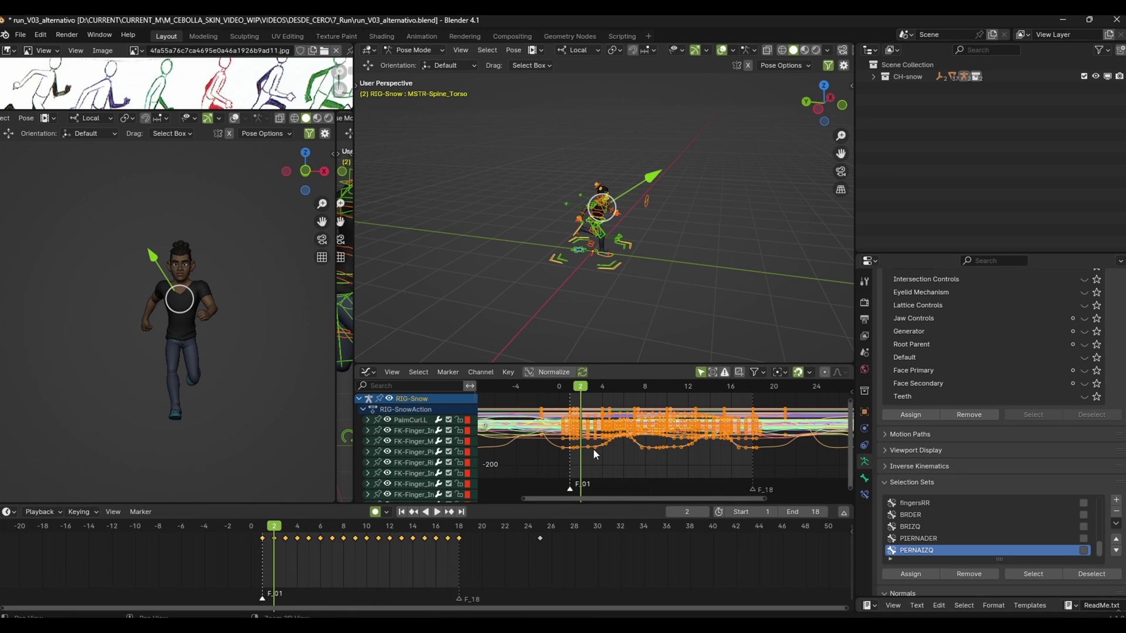
scroll(607, 448, "up", 1)
scroll(606, 469, "up", 1)
key("alt+s")
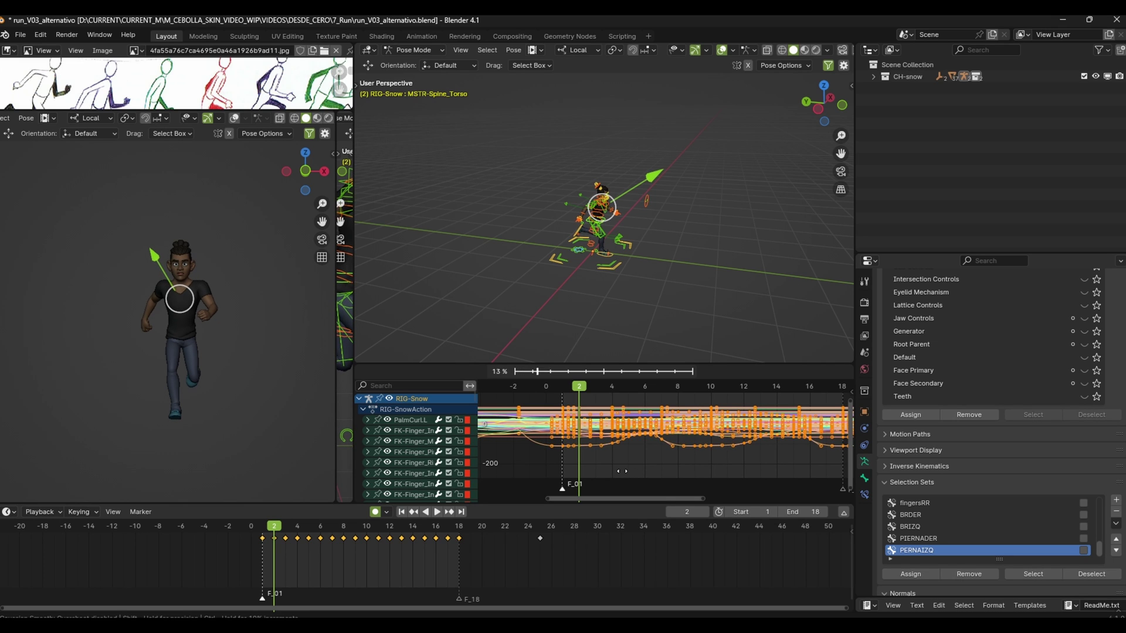
Confirm the Gaussian smooth and zoom the Graph Editor to inspect the curves
left_click(622, 469)
scroll(614, 449, "up", 1)
scroll(638, 471, "up", 1)
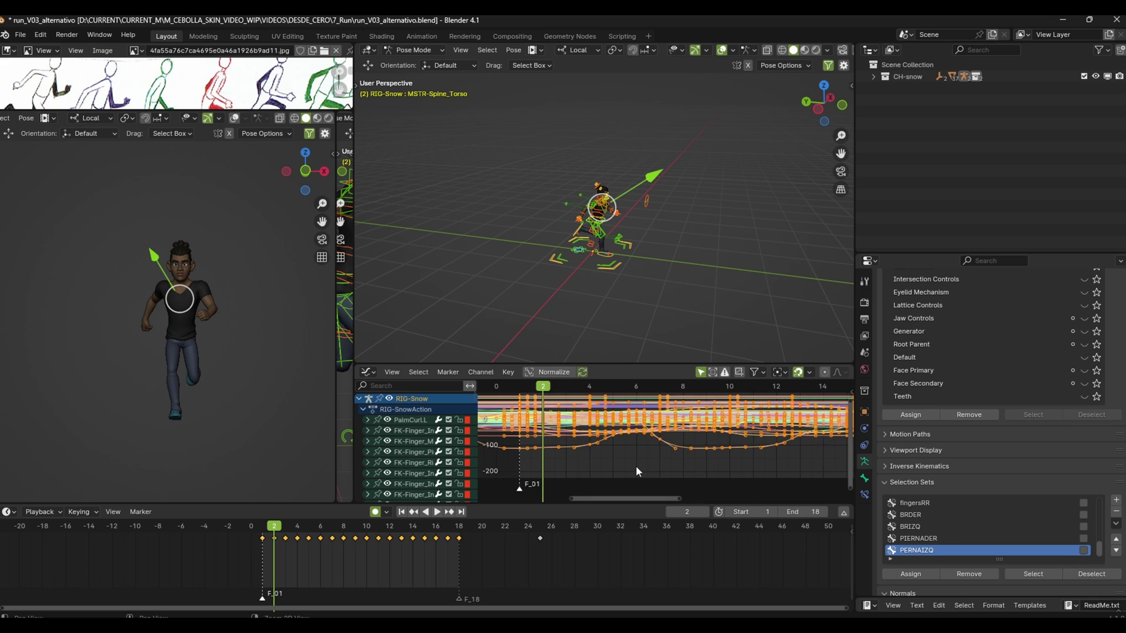
scroll(638, 469, "down", 1)
scroll(639, 466, "down", 1)
scroll(645, 460, "down", 1)
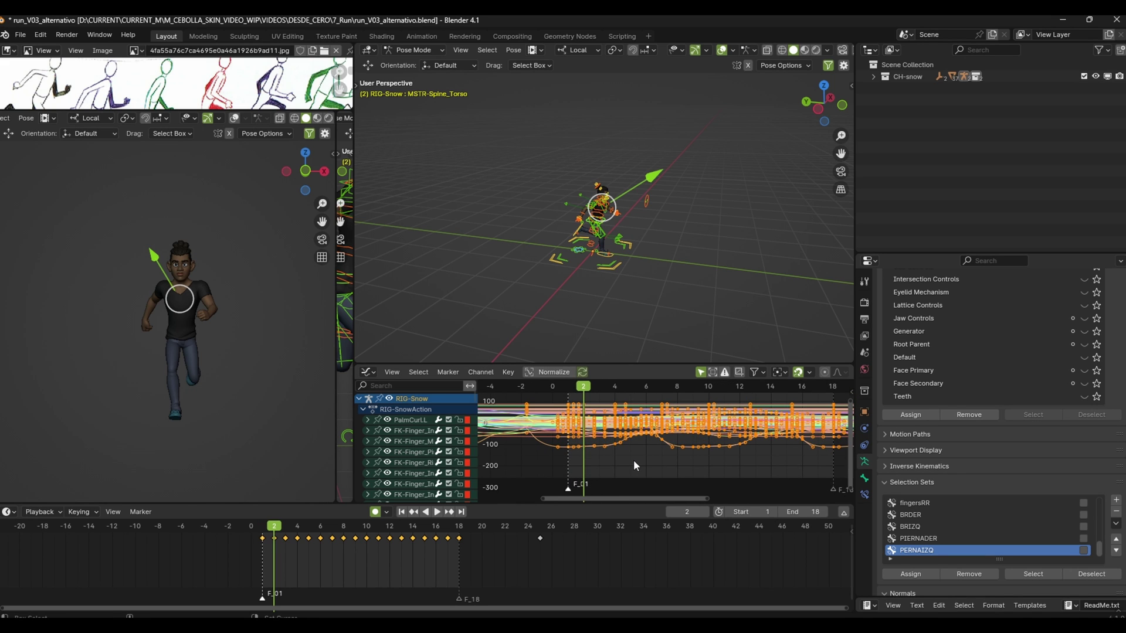
scroll(646, 445, "up", 1)
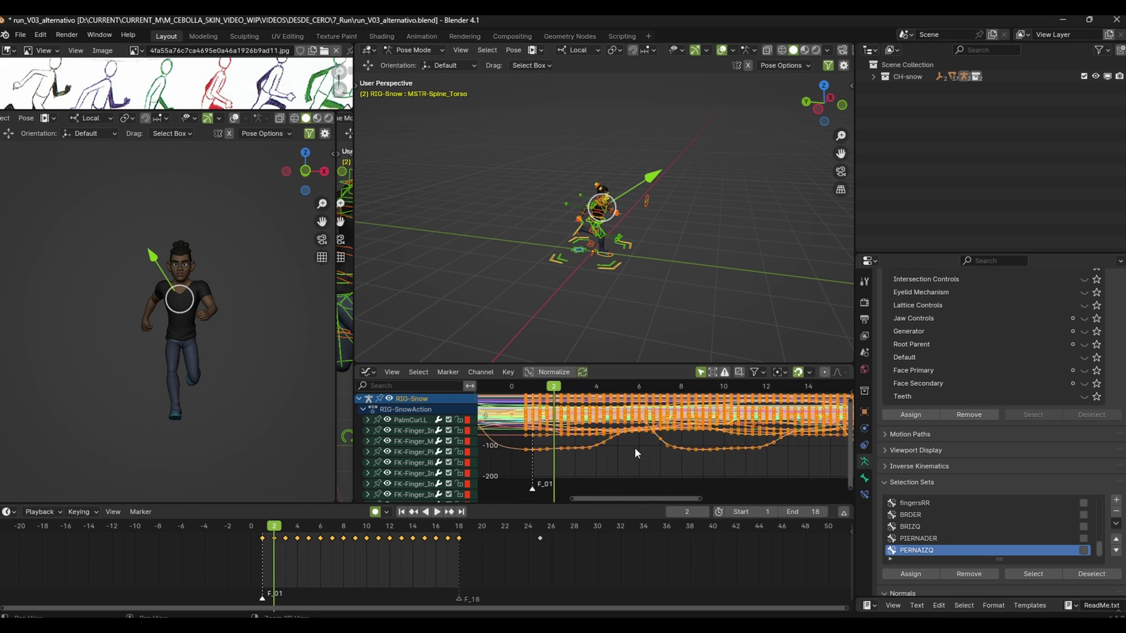
scroll(675, 454, "up", 1)
scroll(714, 460, "up", 2)
scroll(718, 428, "up", 1)
scroll(692, 460, "up", 1)
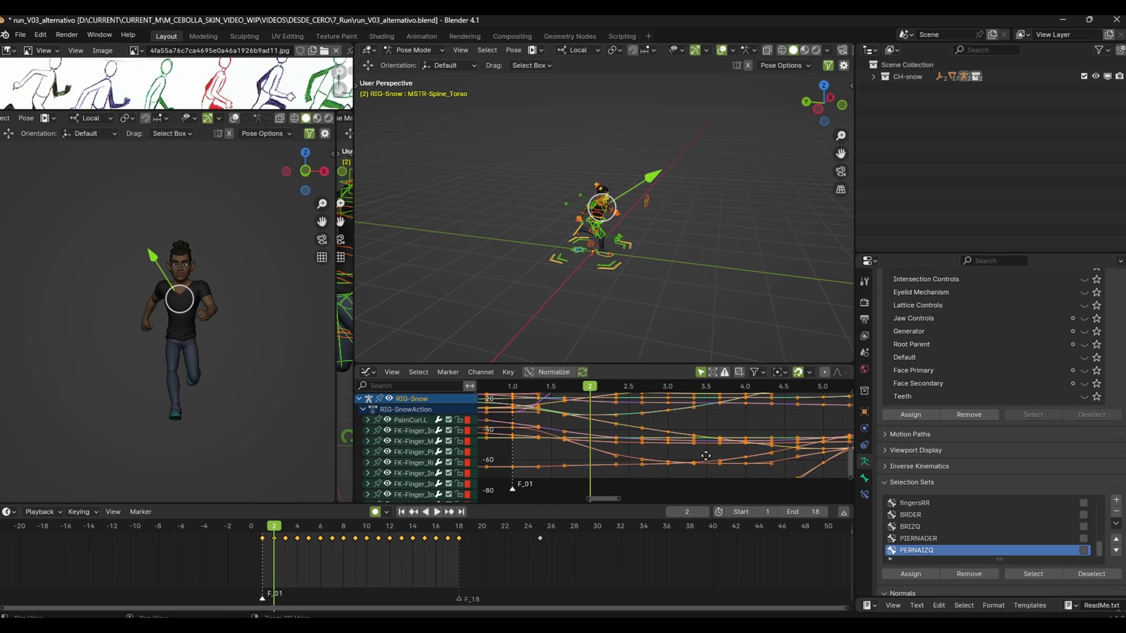
Apply one more light Gaussian smooth and play the cycle for review
key("alt+o")
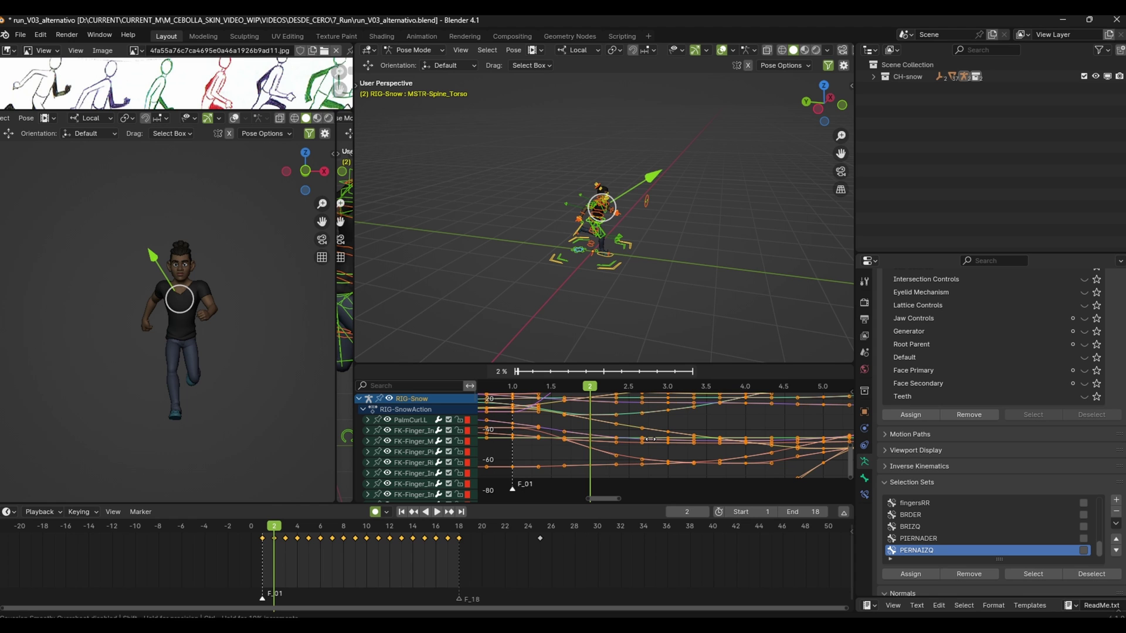
left_click(651, 439)
key("space")
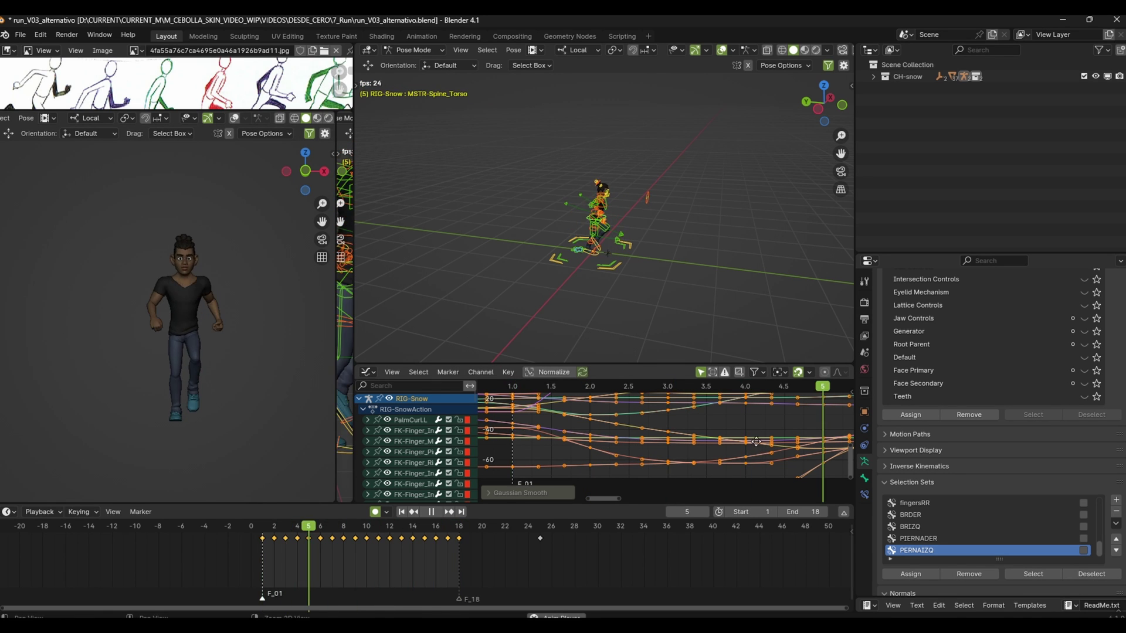
mouse_move(762, 457)
middle_mouse_down("ctrl")
mouse_move(744, 442)
mouse_move(781, 434)
middle_mouse_up("ctrl")
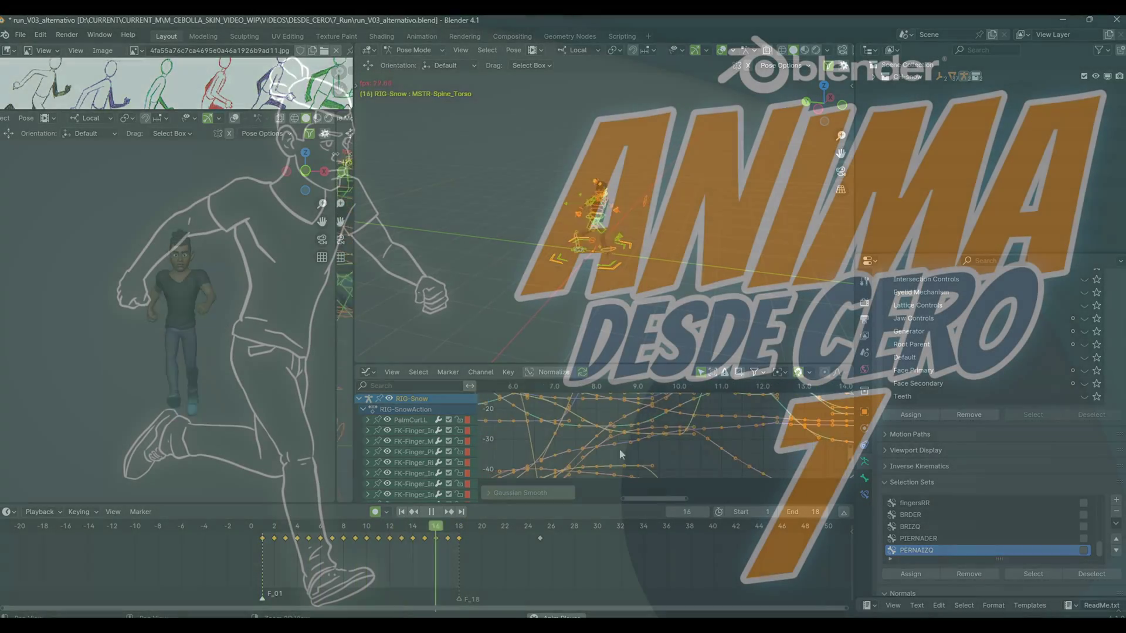